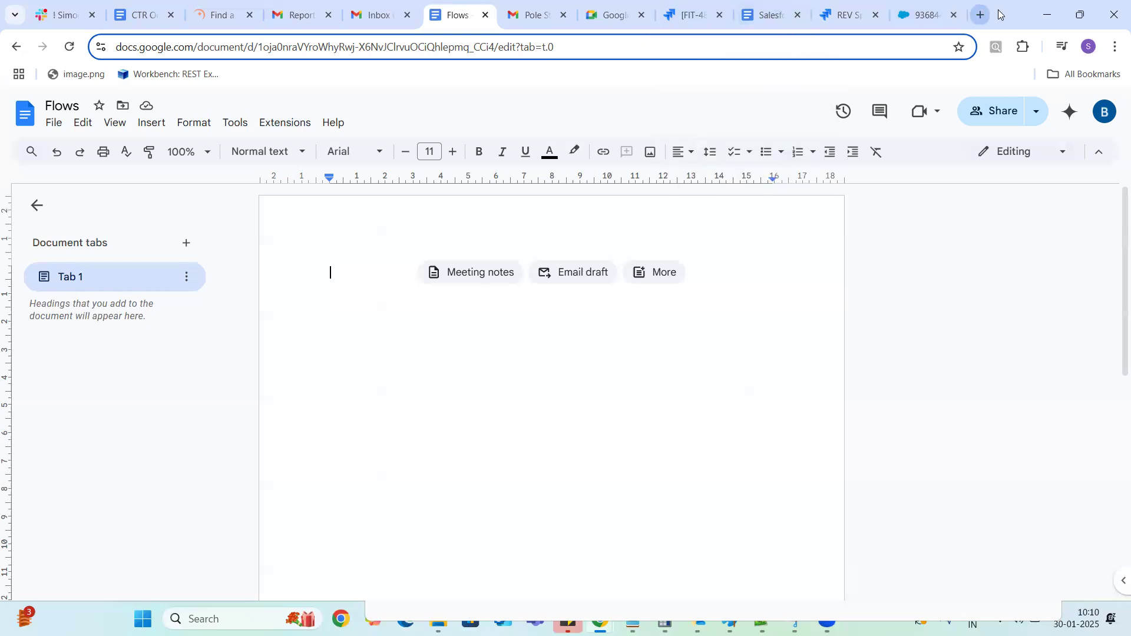
Close the unneeded browser tabs, keeping only the Slack conversation and the Flows document open.
click(151, 15)
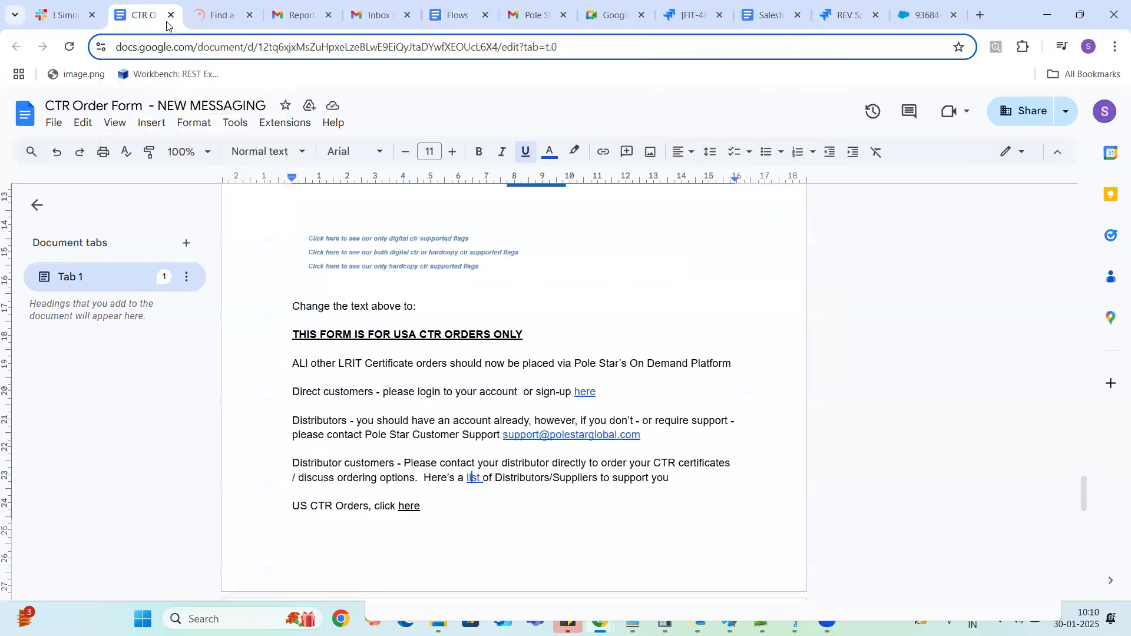
click(170, 17)
click(170, 16)
click(171, 17)
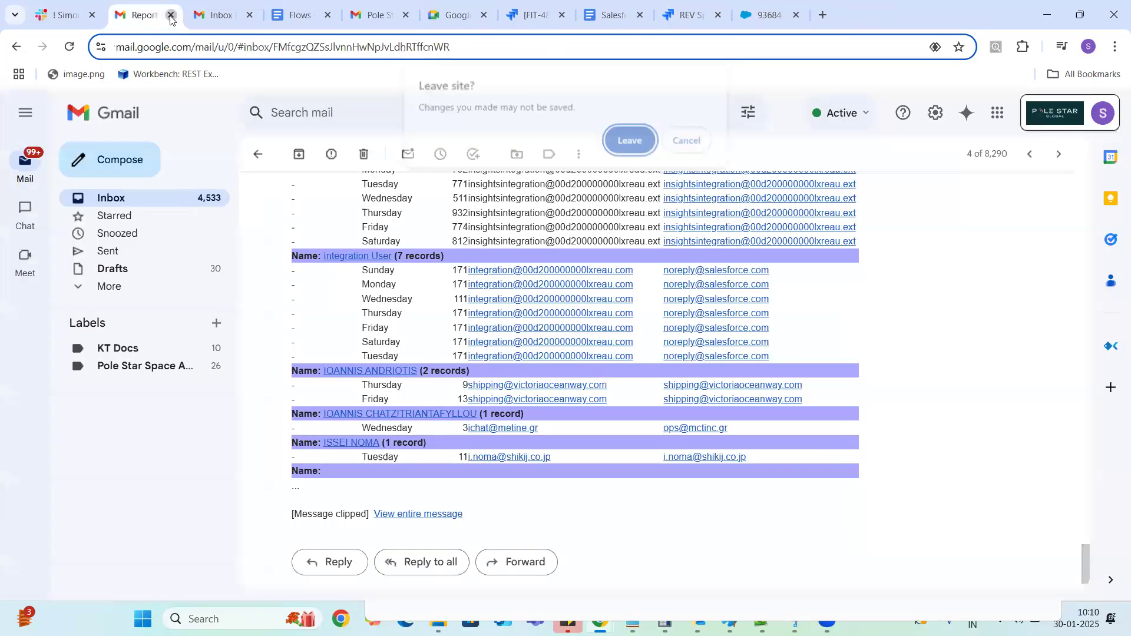
click(627, 139)
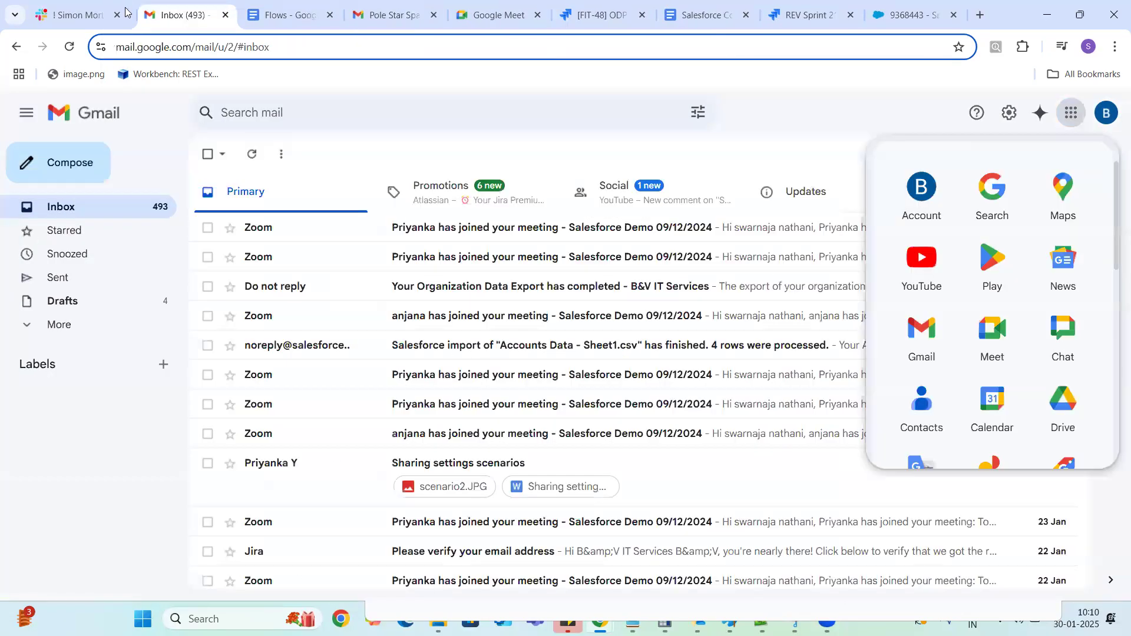
click(225, 16)
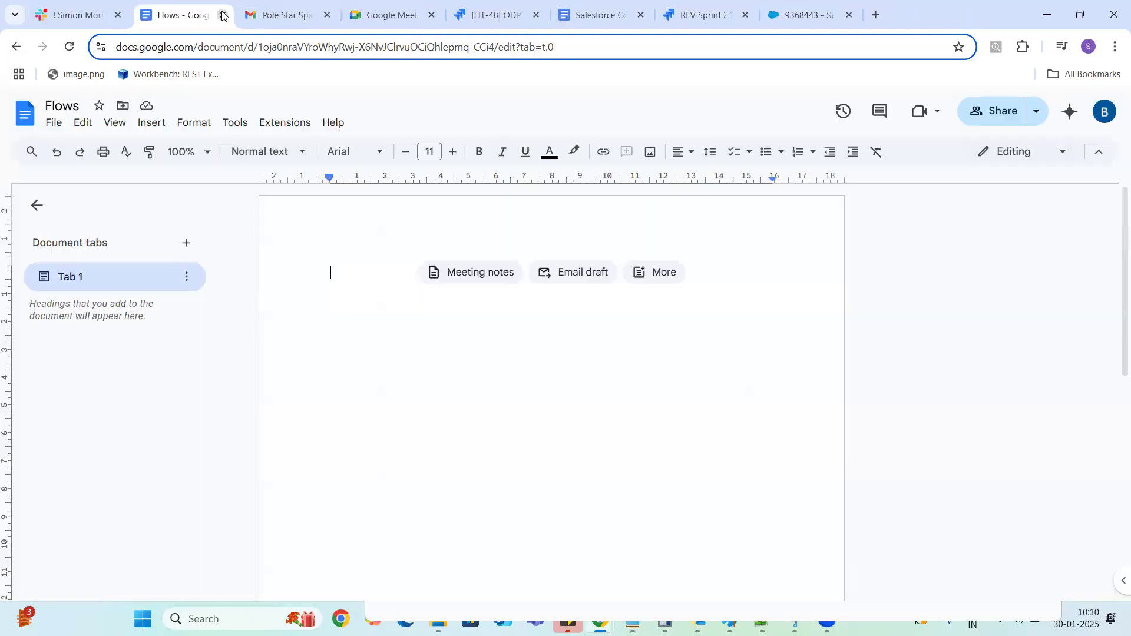
click(312, 14)
click(327, 16)
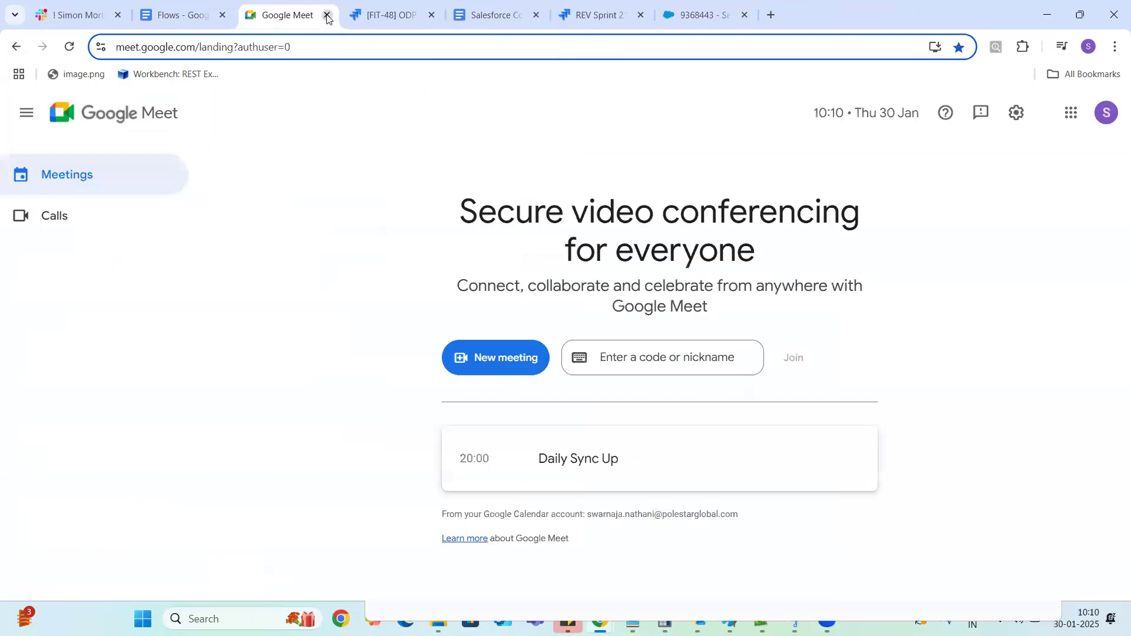
click(327, 16)
click(327, 16)
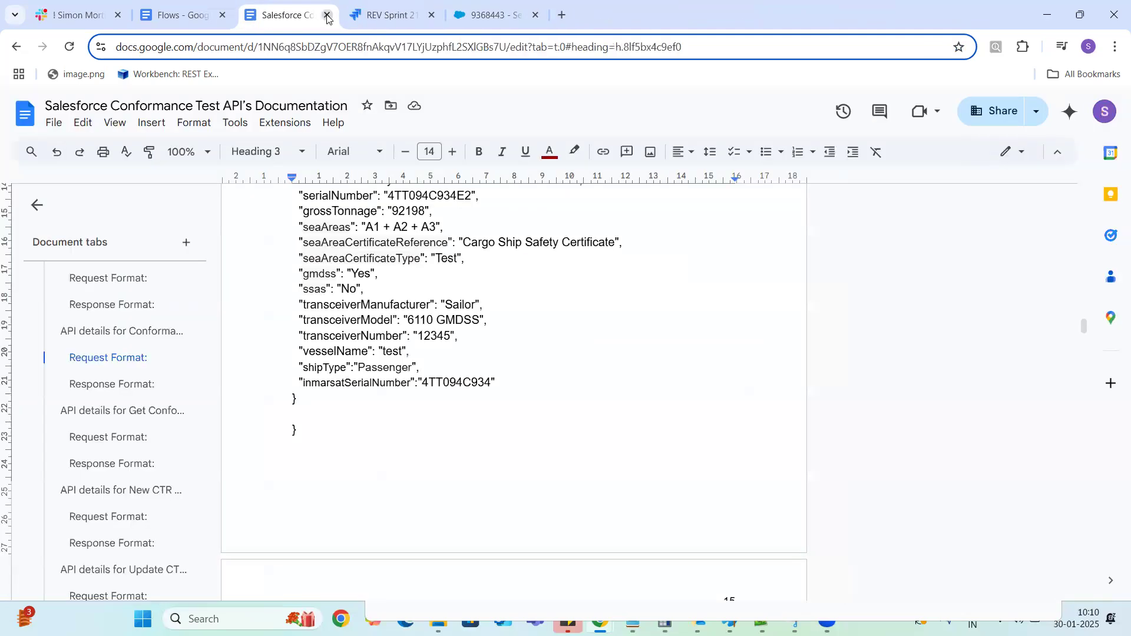
click(327, 16)
click(327, 15)
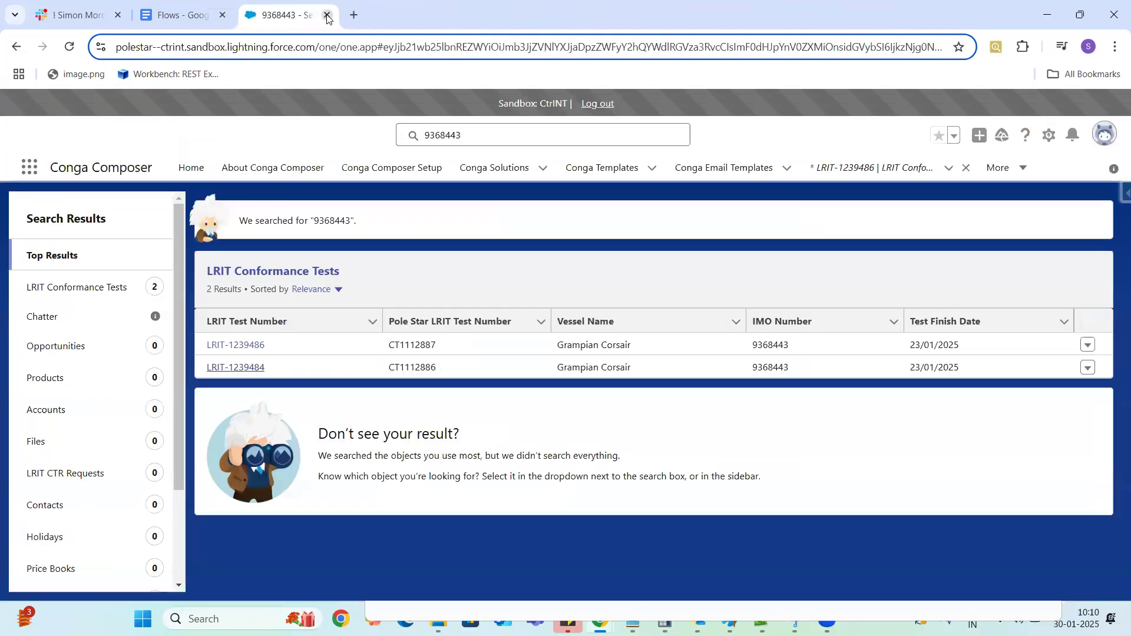
click(327, 16)
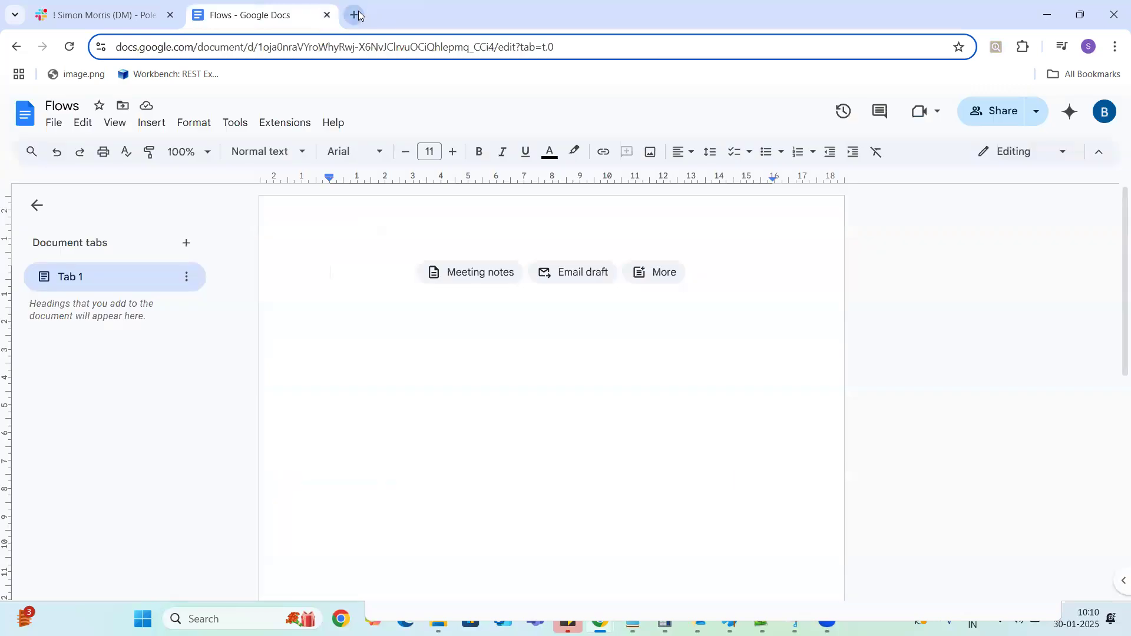
Open login.salesforce.com in a new browser tab and close the Slack tab.
click(352, 14)
text(log)
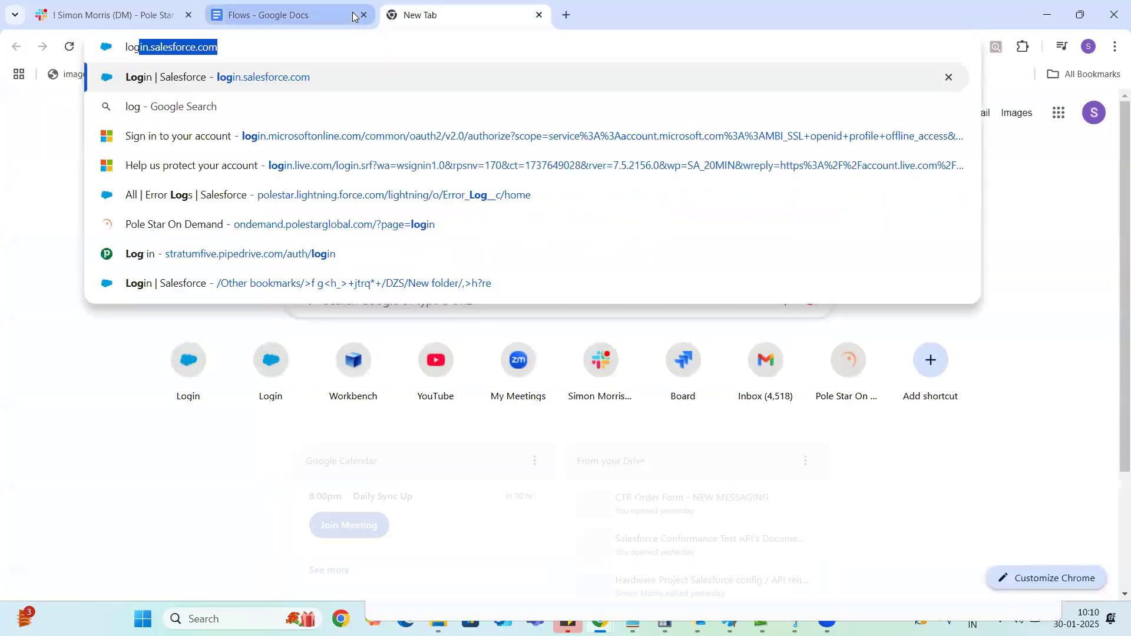
key(Return)
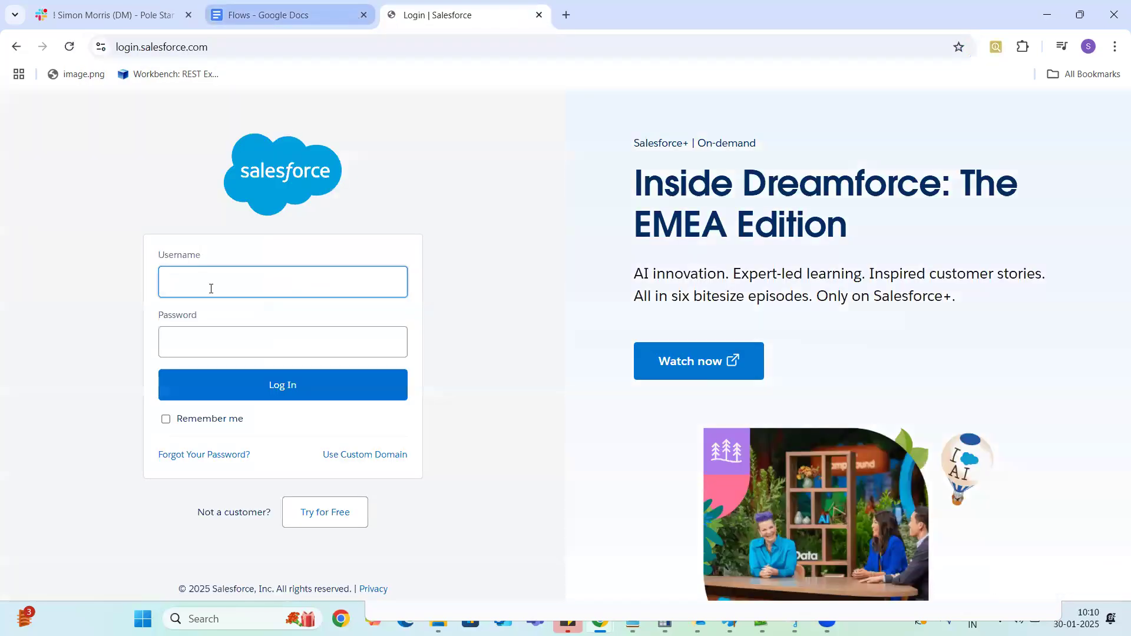
click(188, 16)
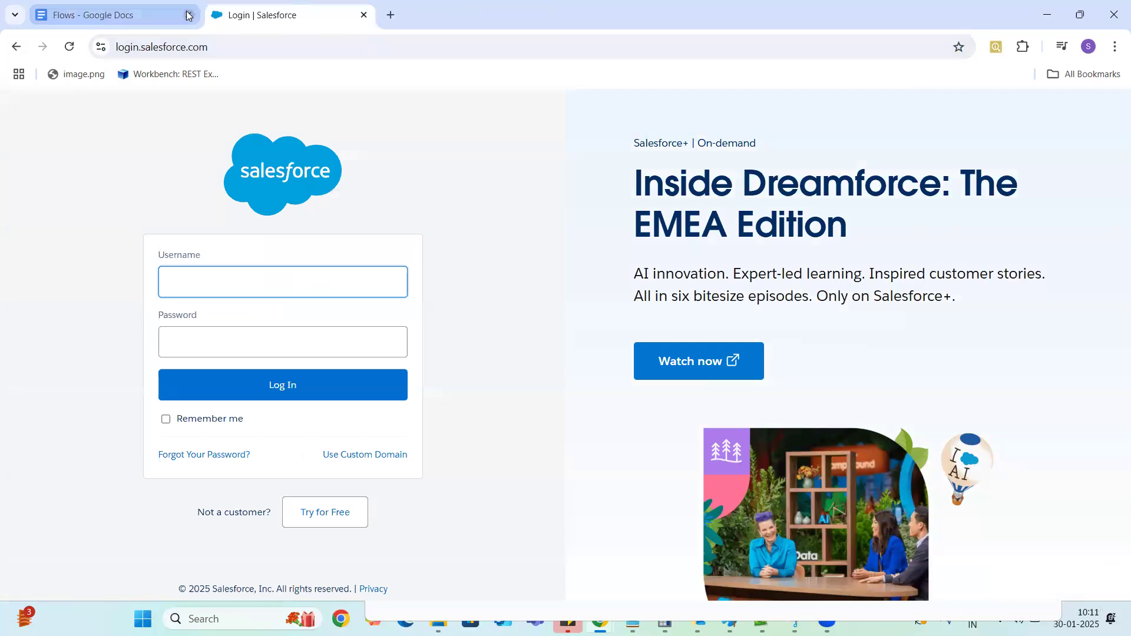
Log in to Salesforce with the saved Gmail username and the account password.
click(296, 290)
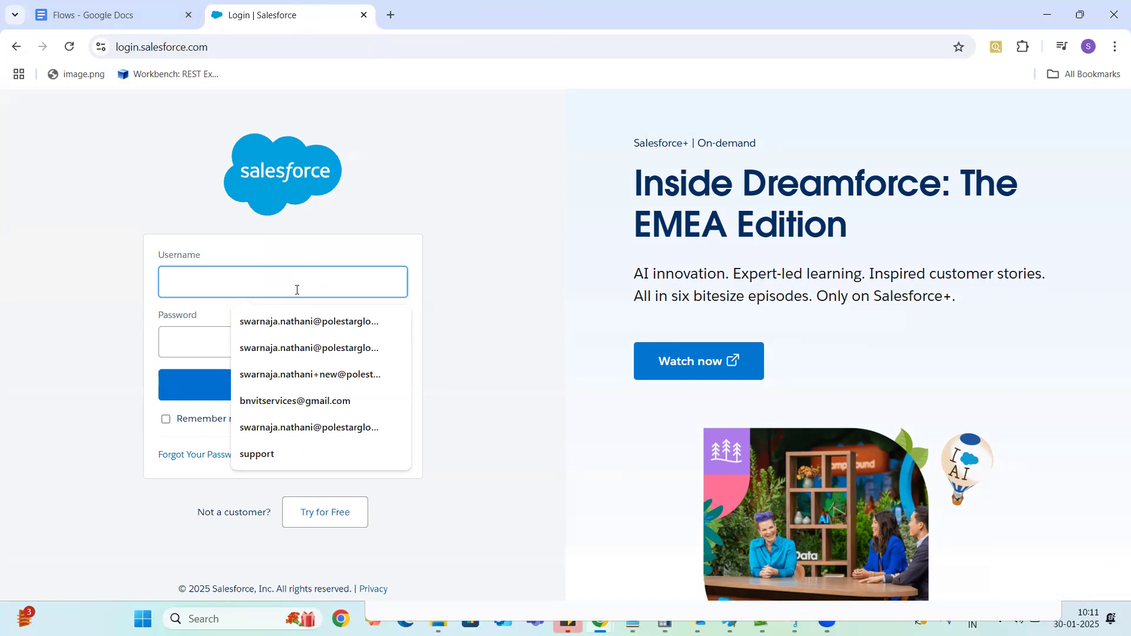
click(289, 401)
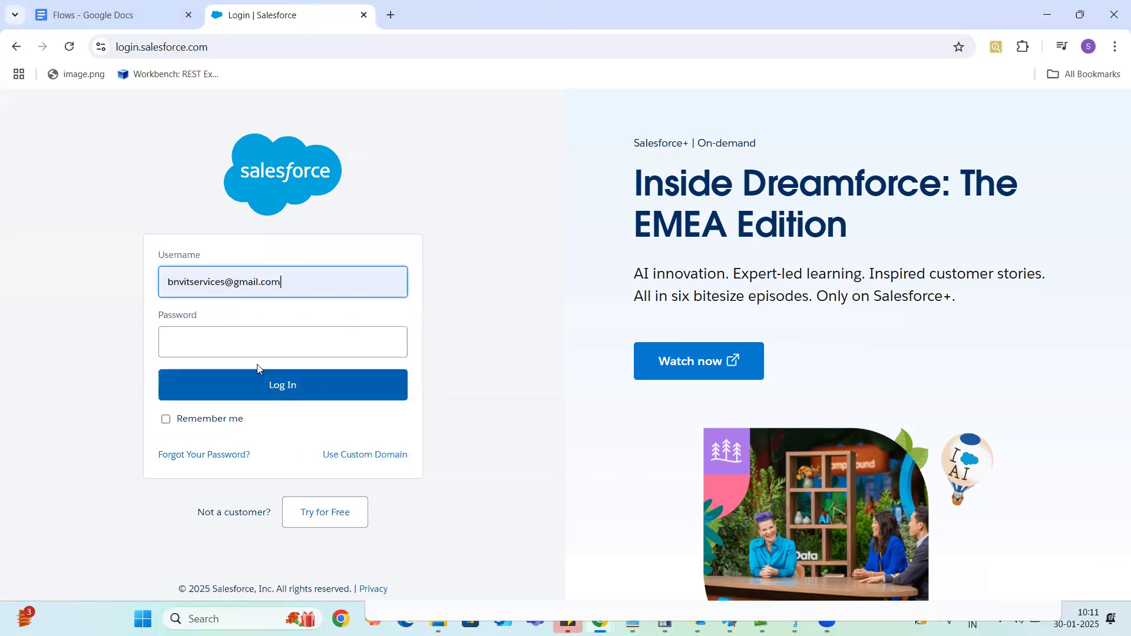
click(244, 336)
text(•••••)
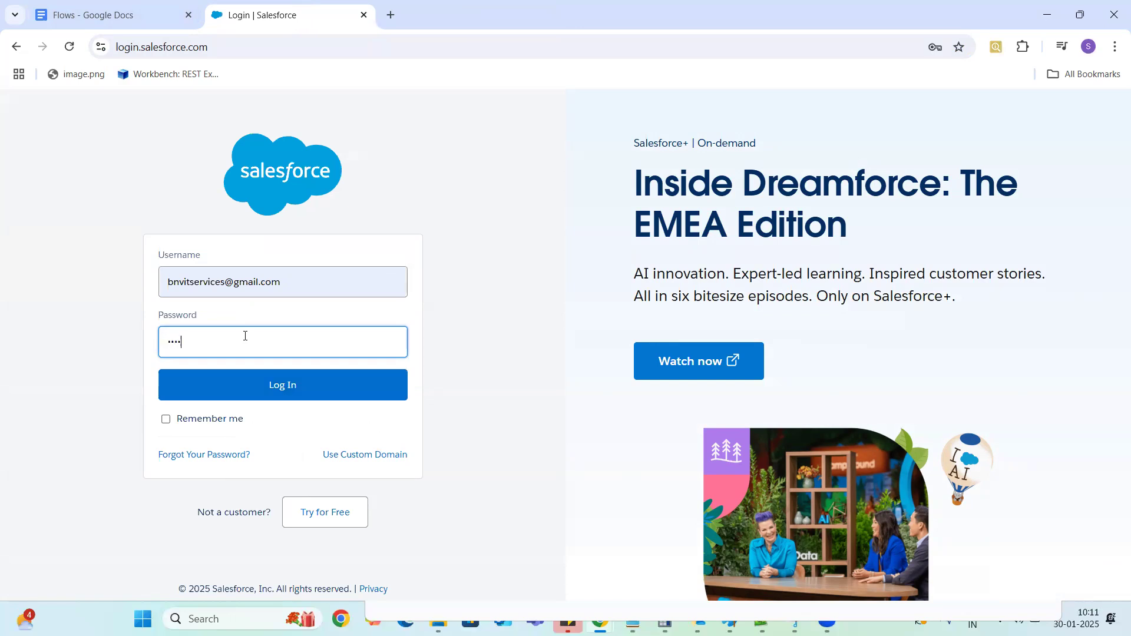
text(•••••)
click(281, 388)
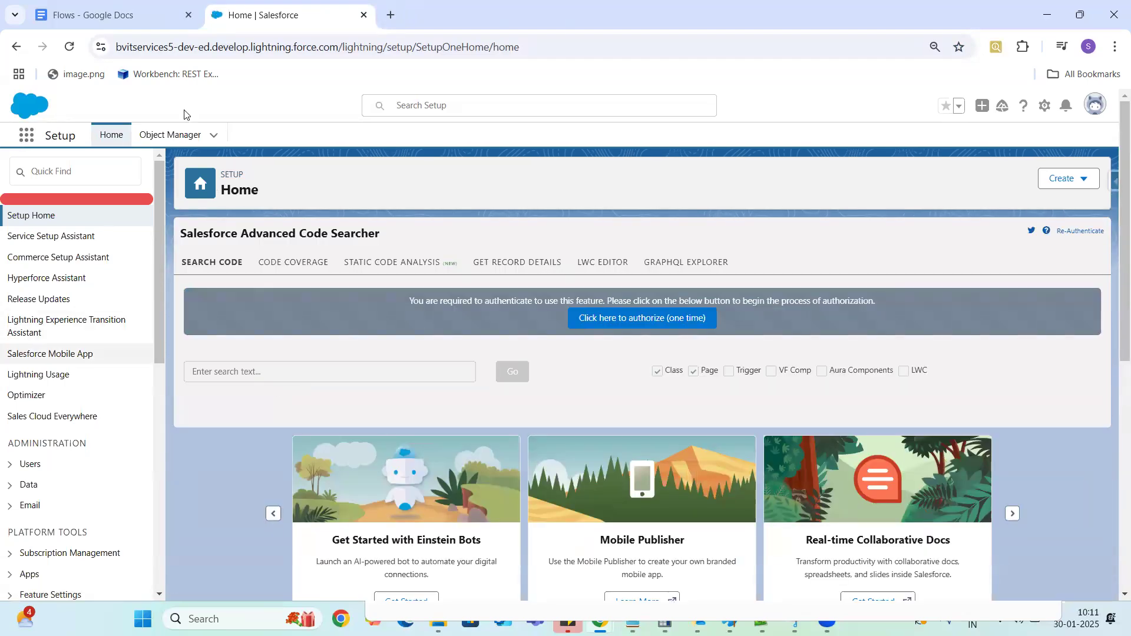
Search the available apps for "B&" and open the B&V Insurance App.
click(26, 137)
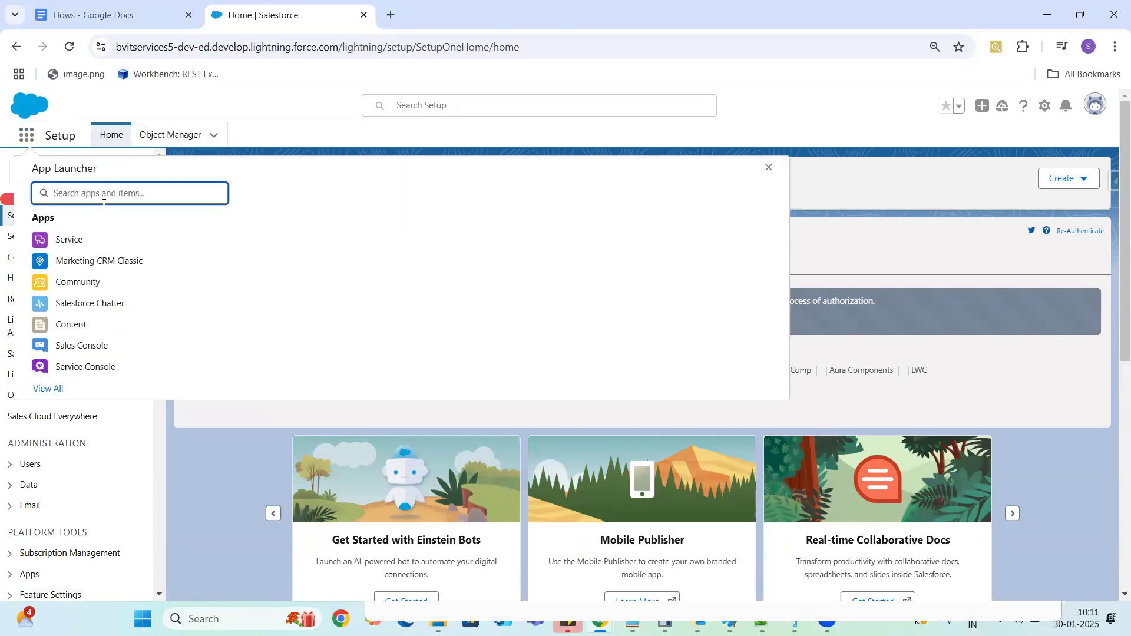
text(B)
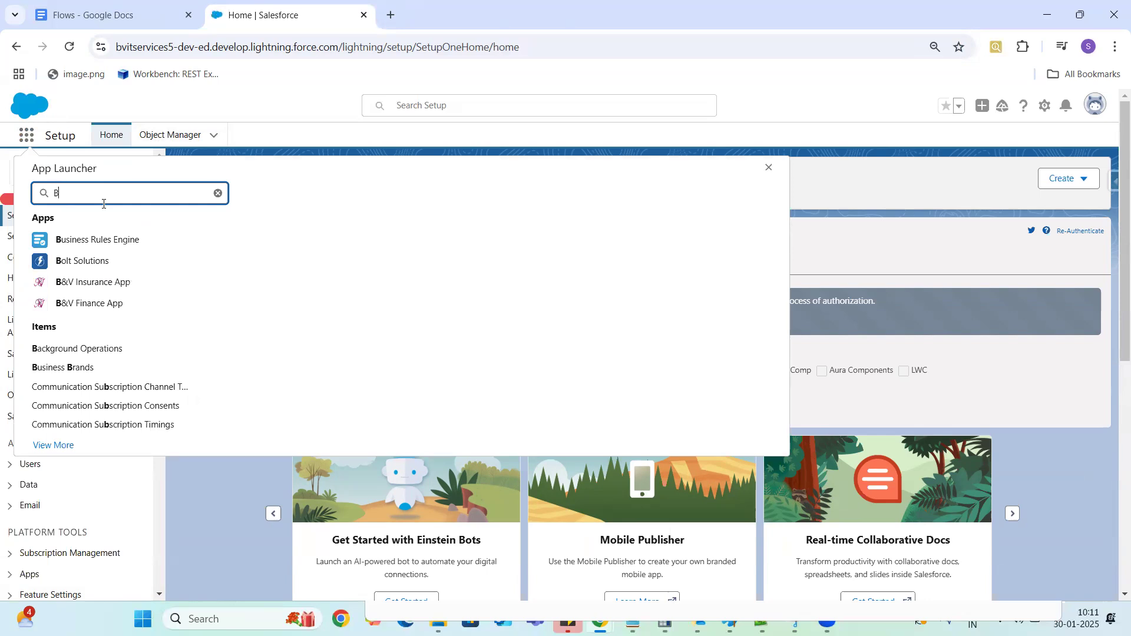
text(&)
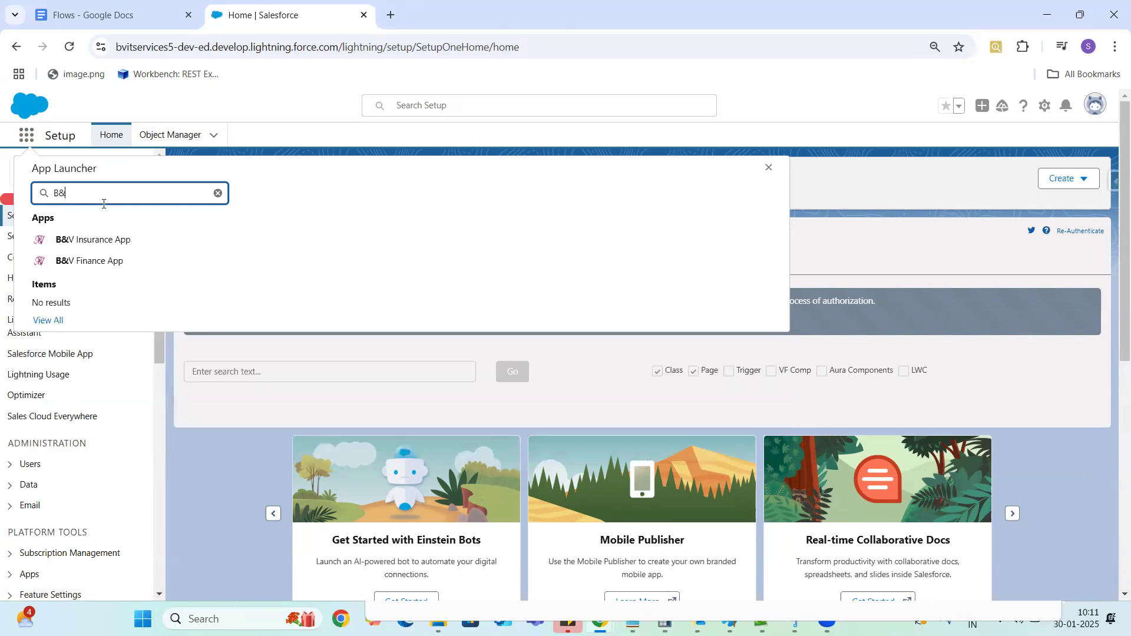
click(95, 242)
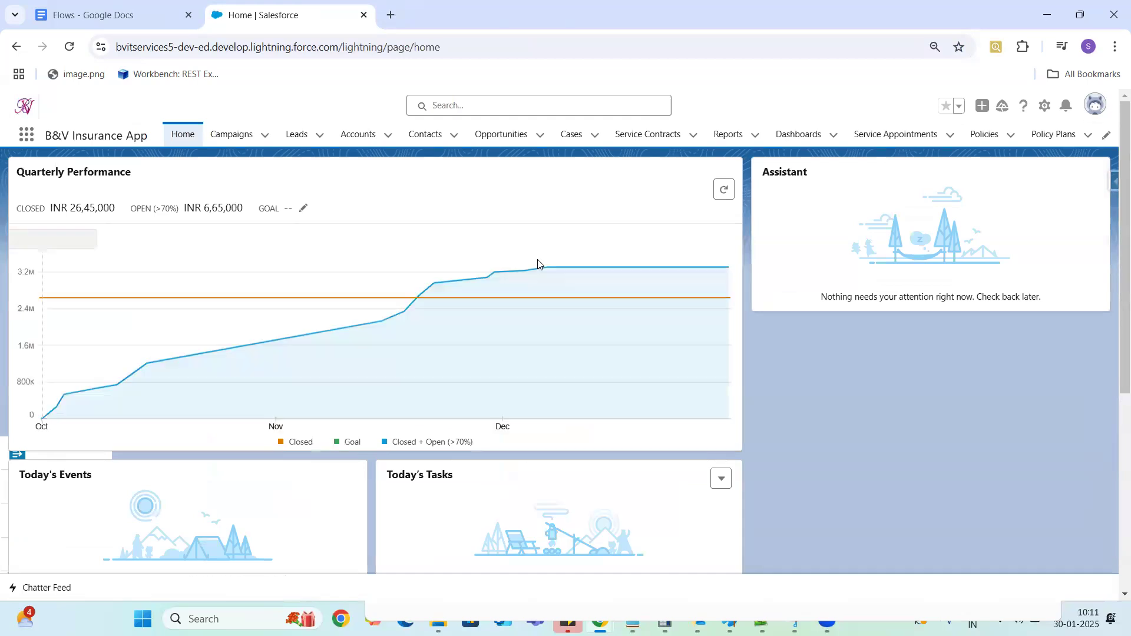
View the blank New Contact form of the Express Logistics and Transport account without saving, and return to the accounts list.
click(358, 137)
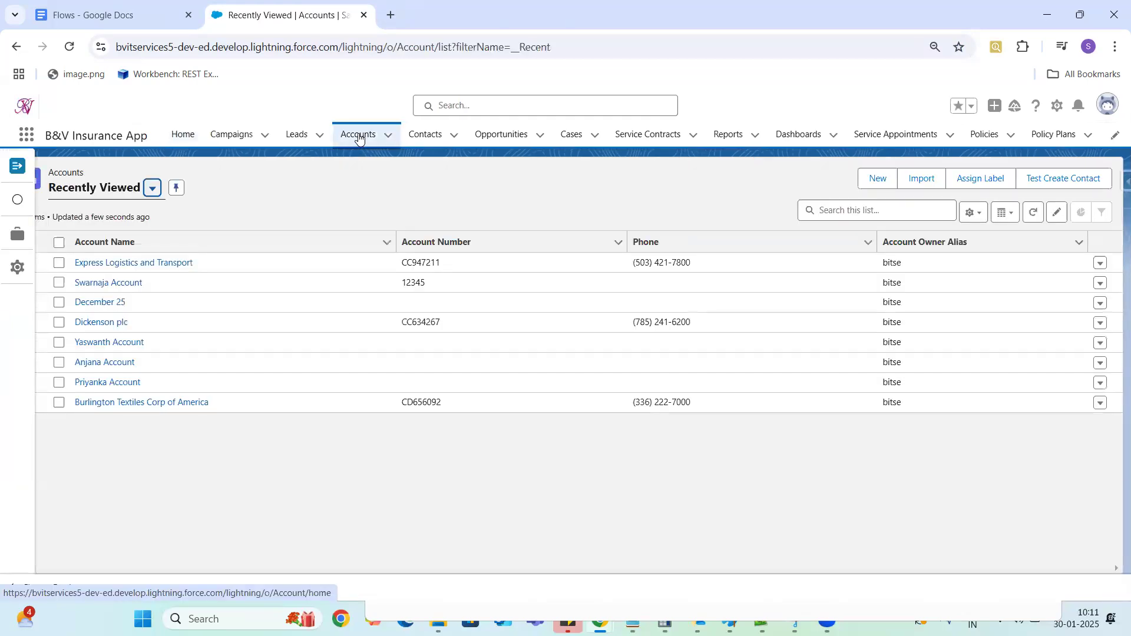
click(143, 263)
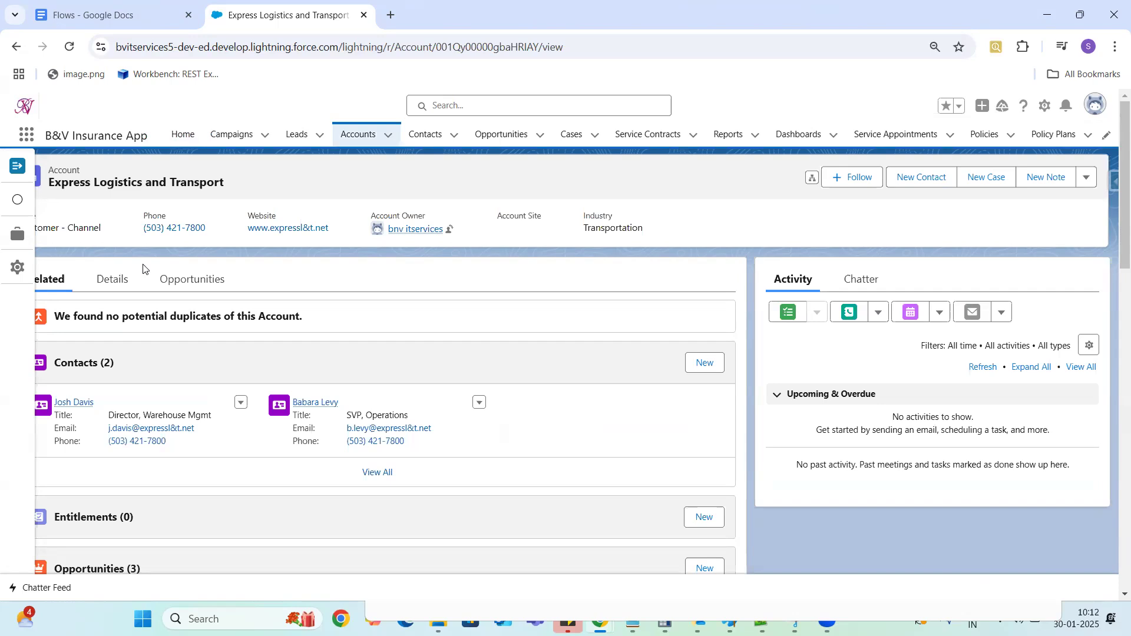
click(918, 184)
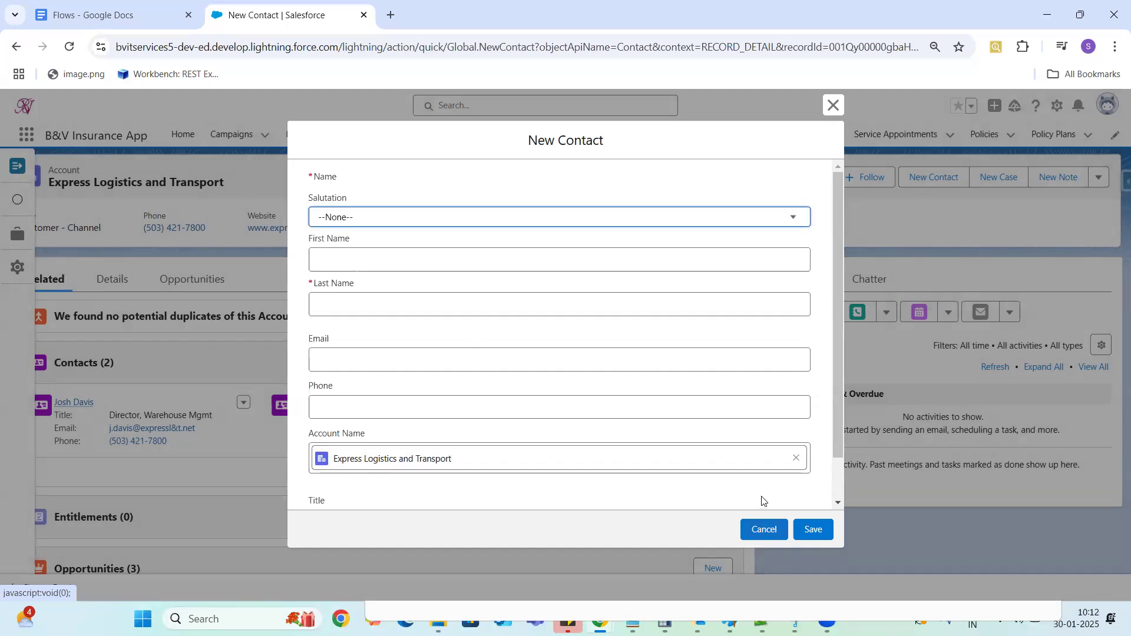
click(765, 529)
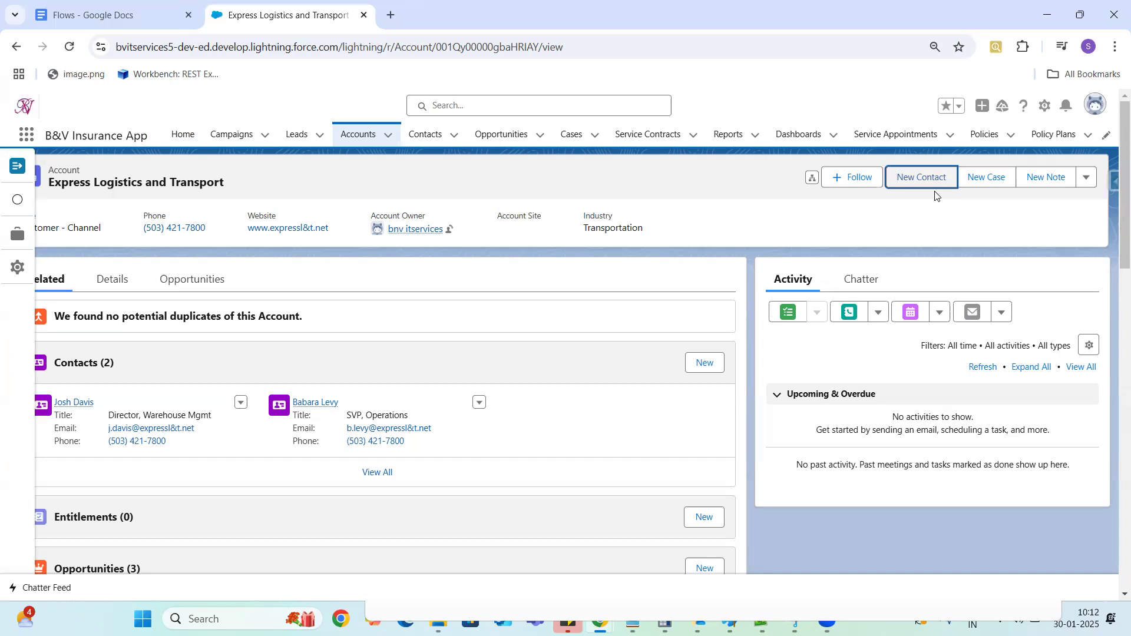
click(354, 139)
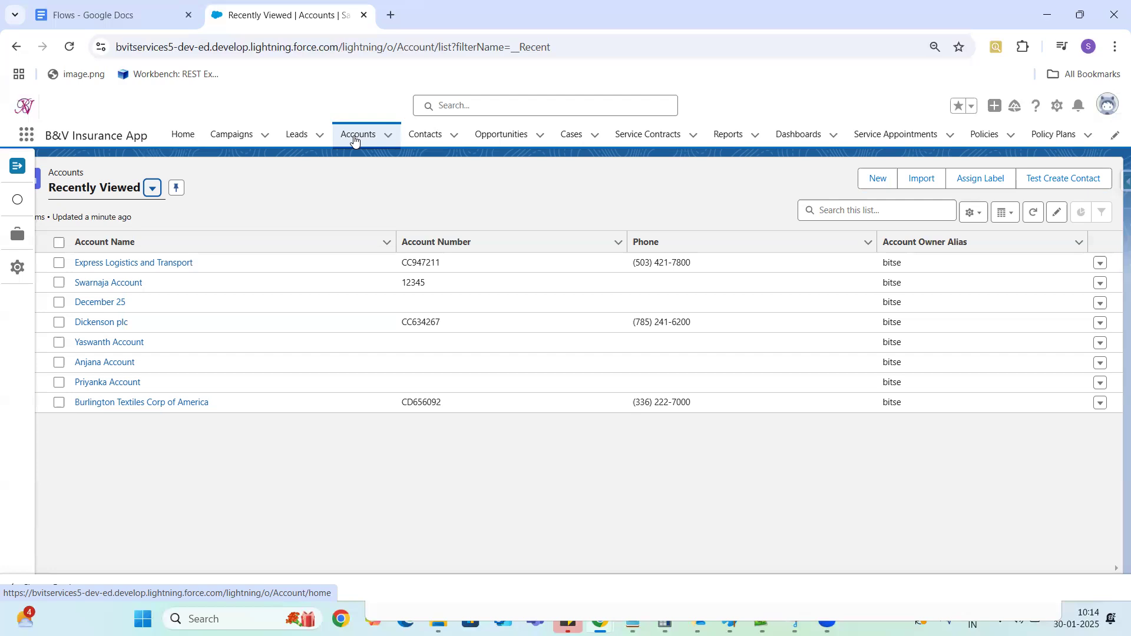
Switch to the Flows document and write "Basically we use flows to automate the things which we do manually repeatedly".
click(121, 12)
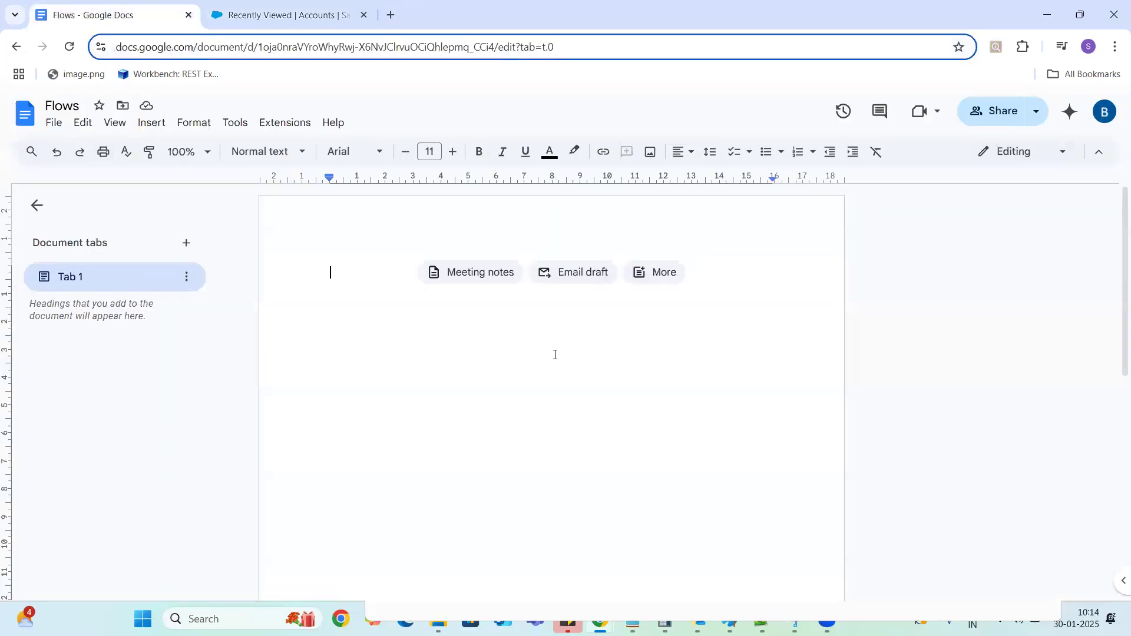
text(B)
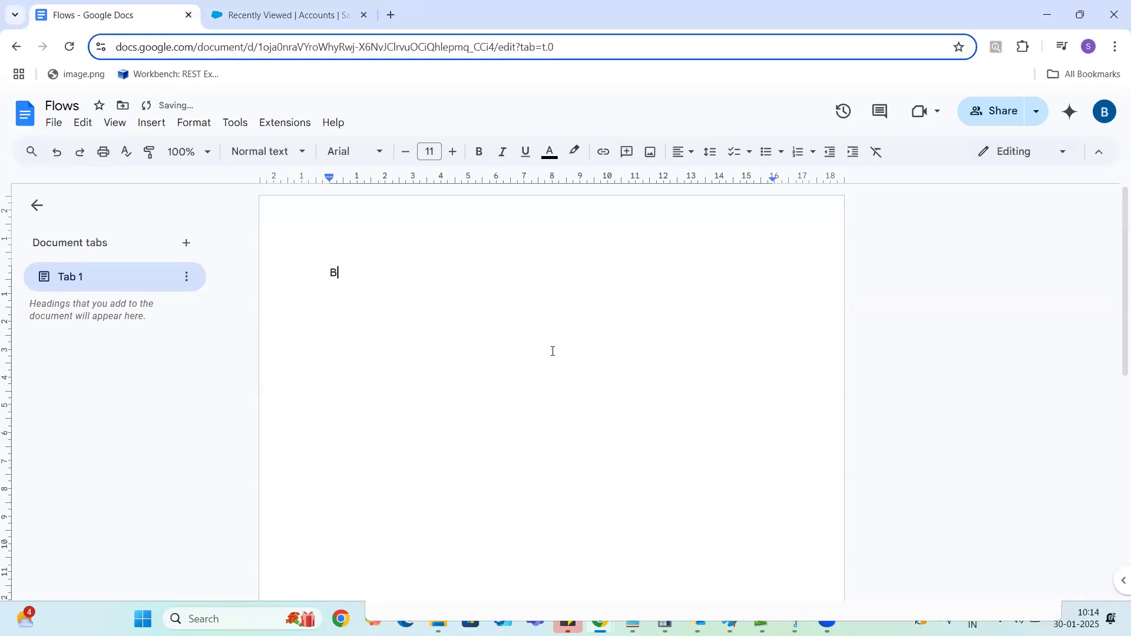
text(asically we use flows to automat)
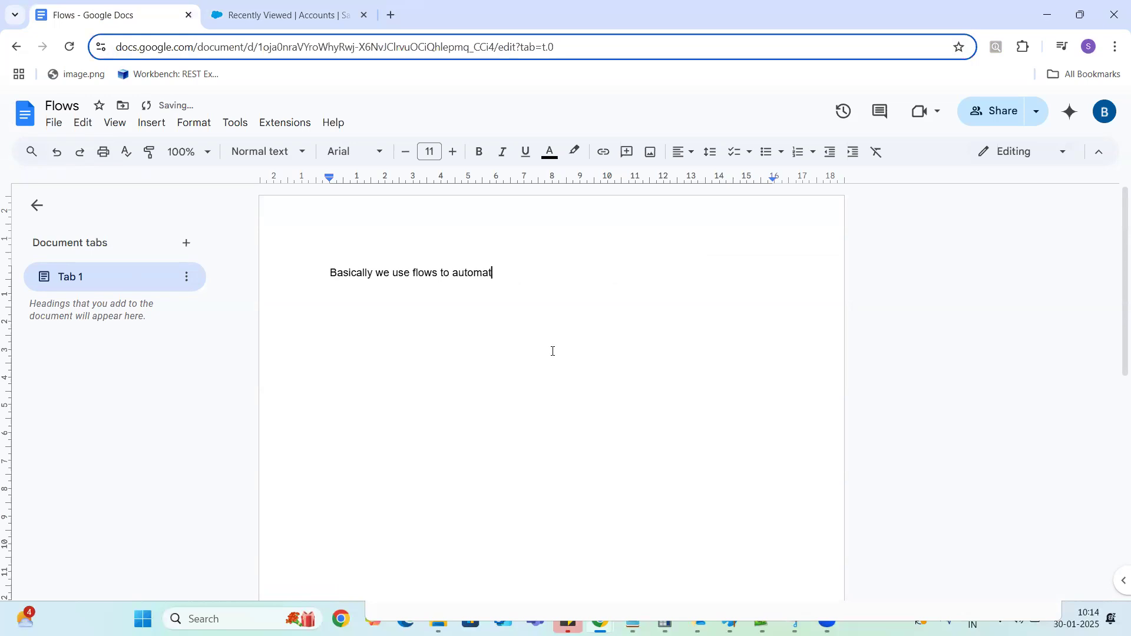
text(e the things which we do manua)
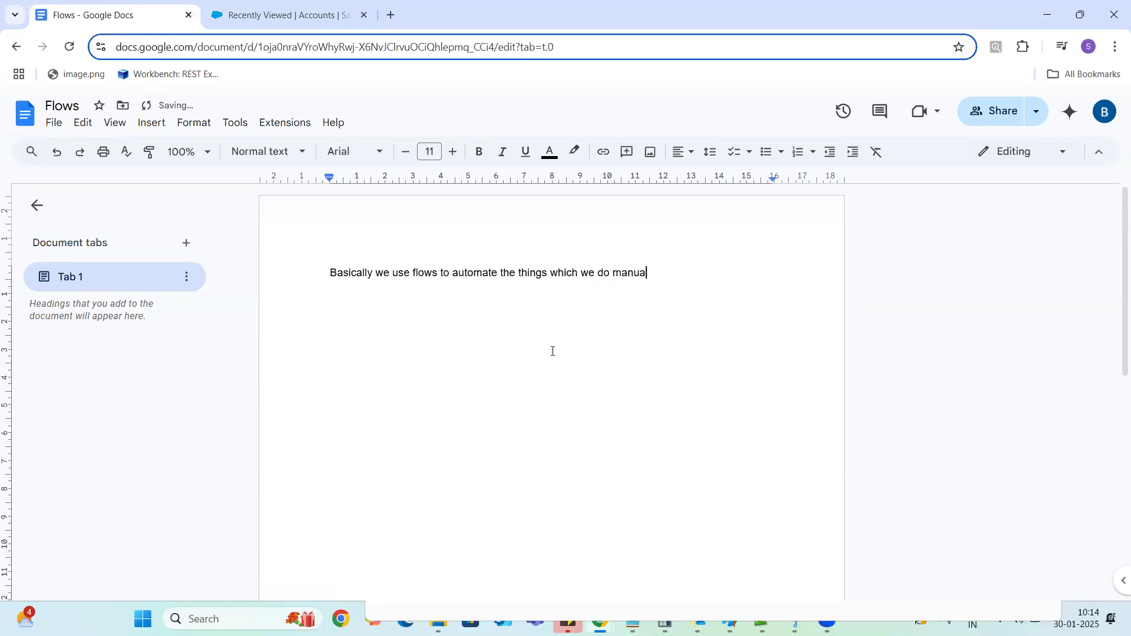
text(lly repeatedly)
Set the font size of the whole introductory sentence to 15.
click(452, 153)
click(452, 154)
click(452, 154)
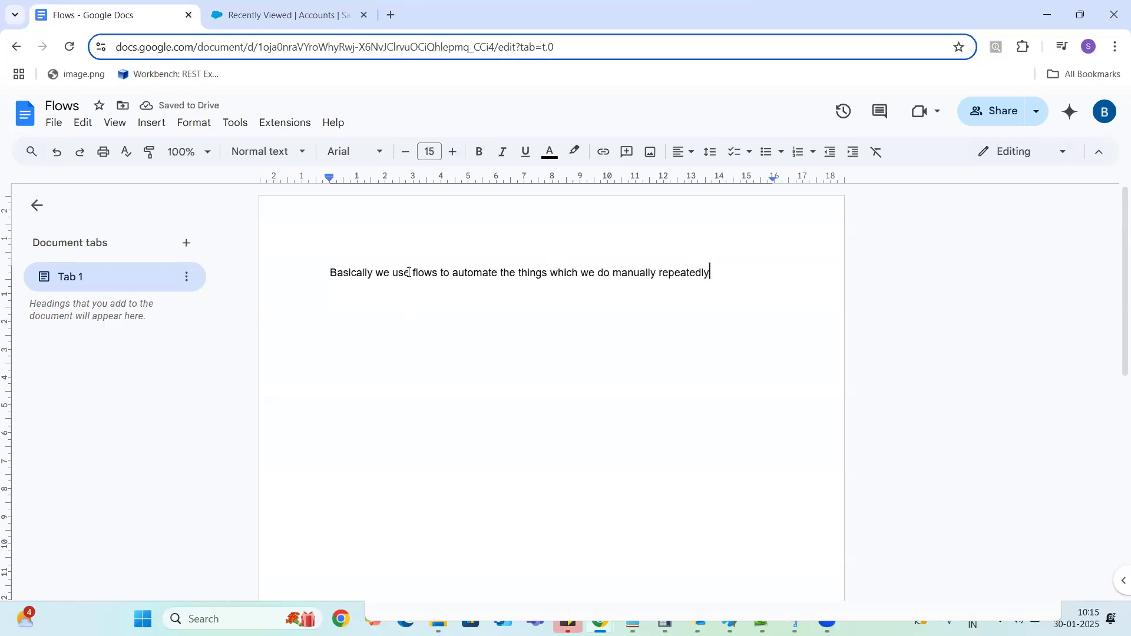
drag(332, 274, 737, 282)
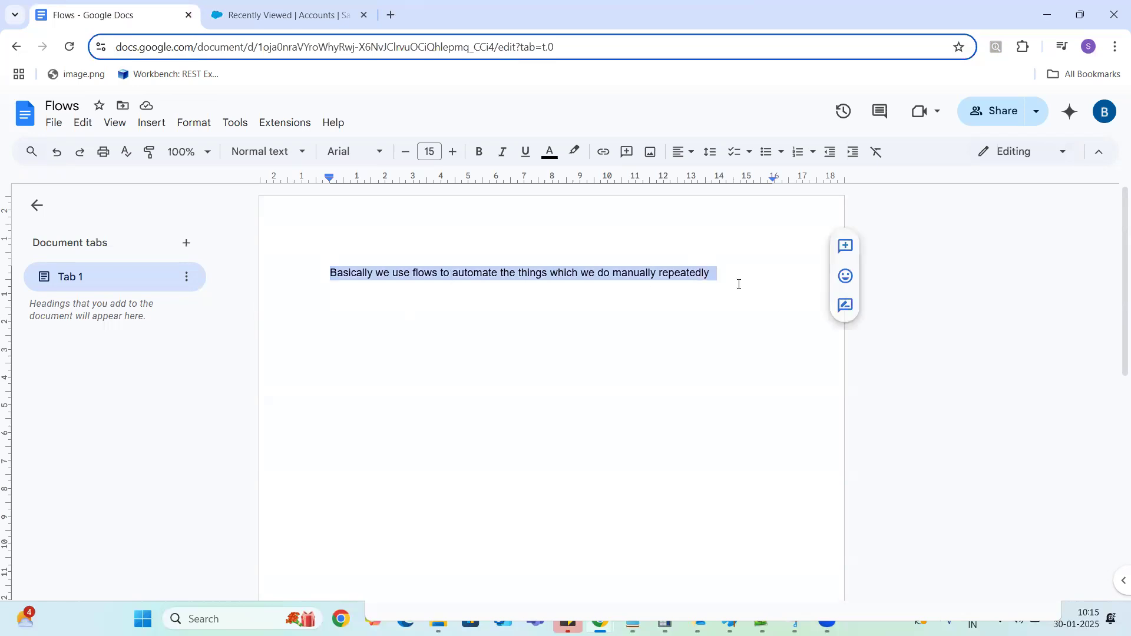
click(452, 154)
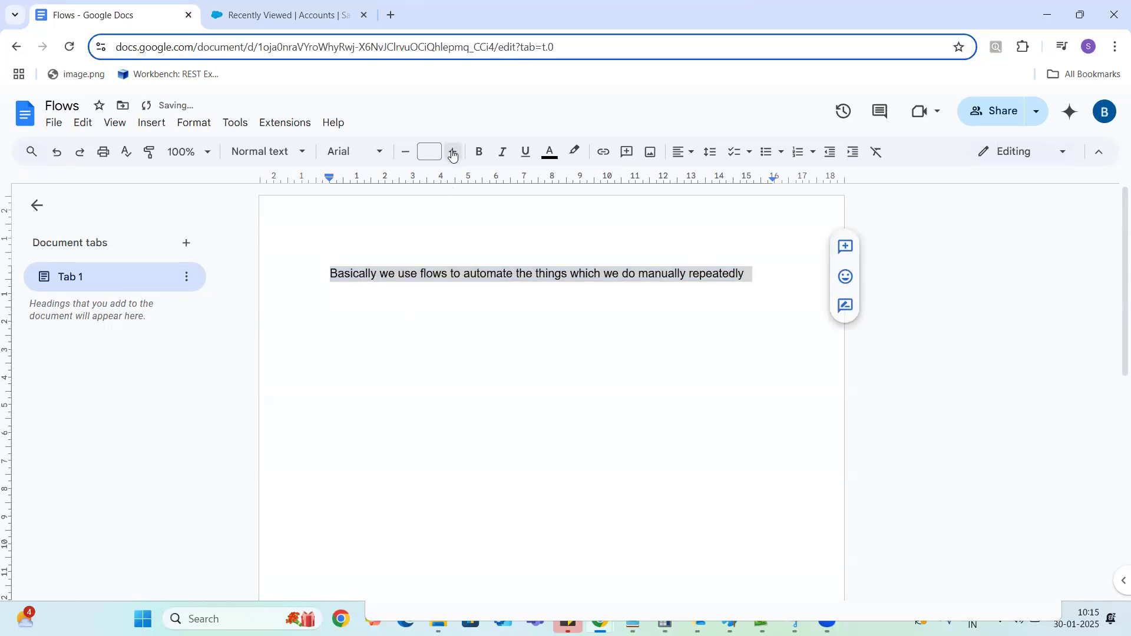
click(452, 153)
click(424, 152)
text(15)
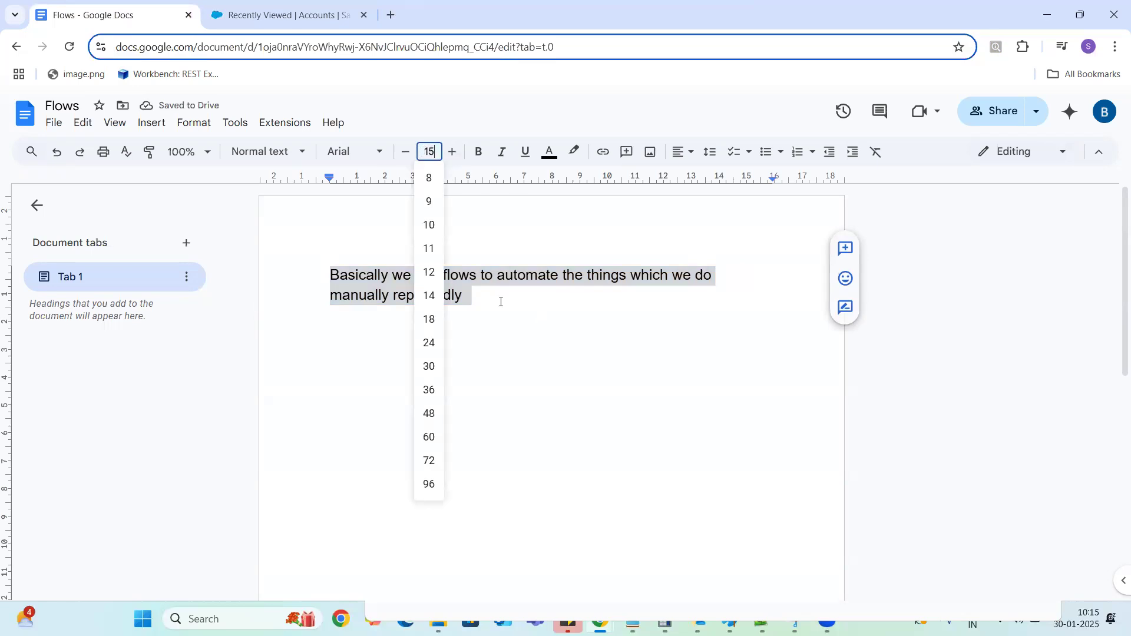
click(500, 302)
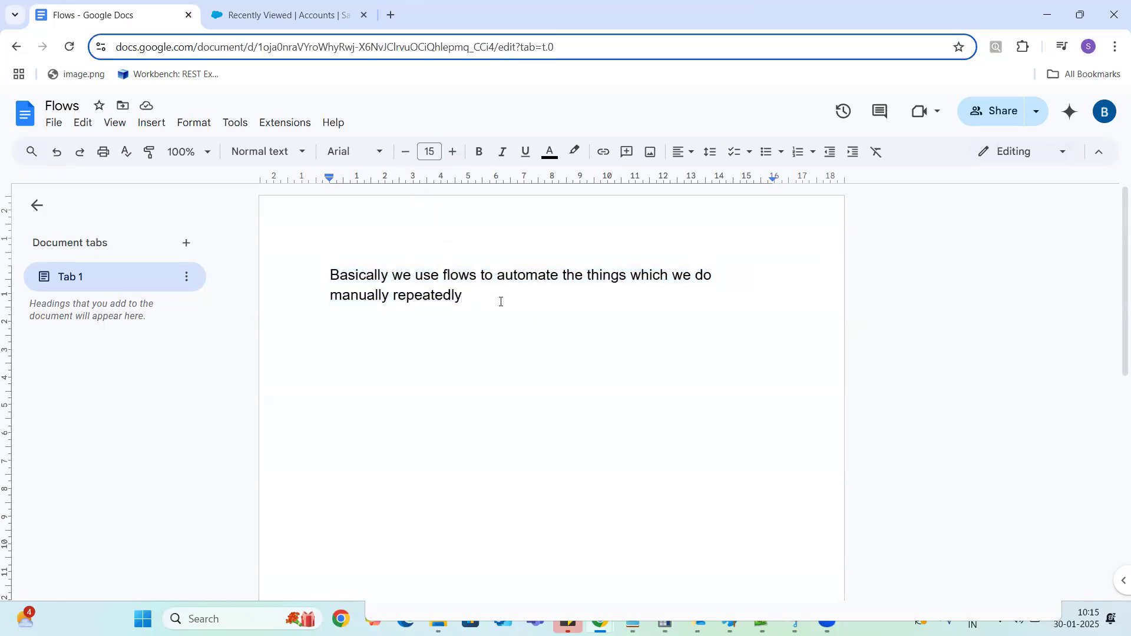
Add the line "Some example scenarios" below the introductory sentence.
key(Return)
click(688, 479)
text(Sime)
key(BackSpace)
key(BackSpace)
key(BackSpace)
key(BackSpace)
text(Some example scenarios)
Start a numbered list with the item "When we create an Account. A customer support contact should associate to contact".
key(Return)
key(Return)
text(1.)
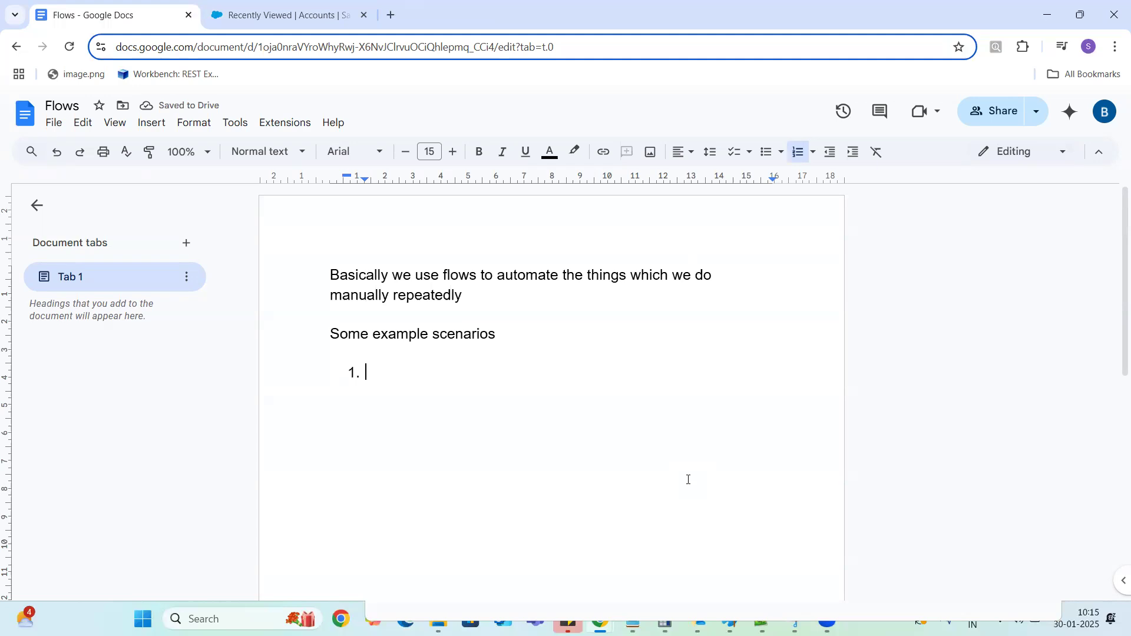
text(When we c)
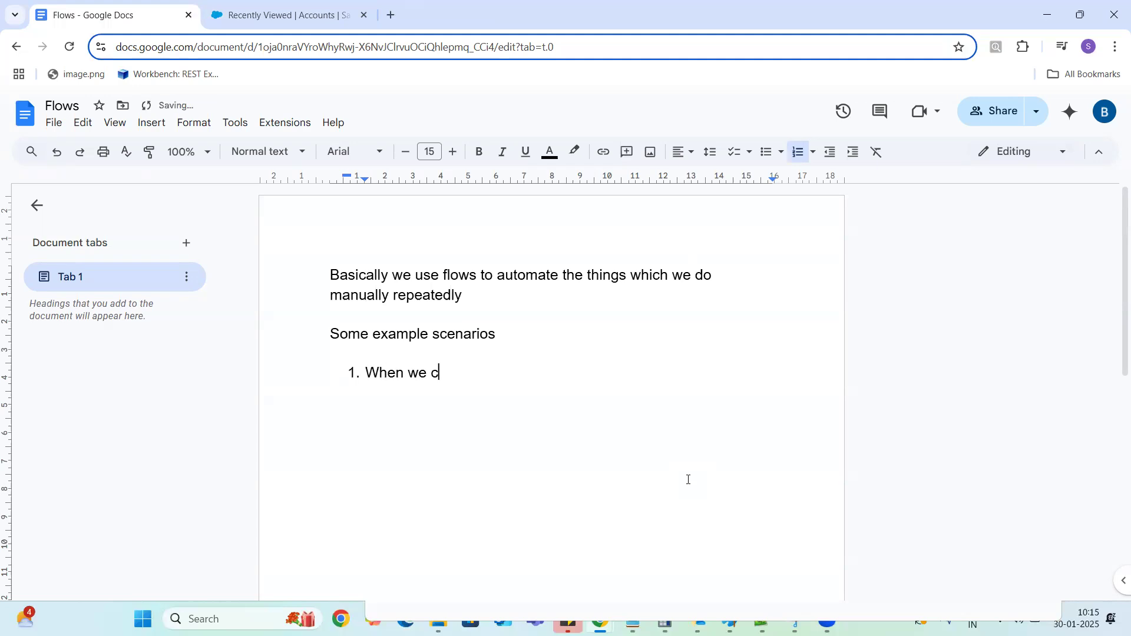
text(reate an Account)
text(. It)
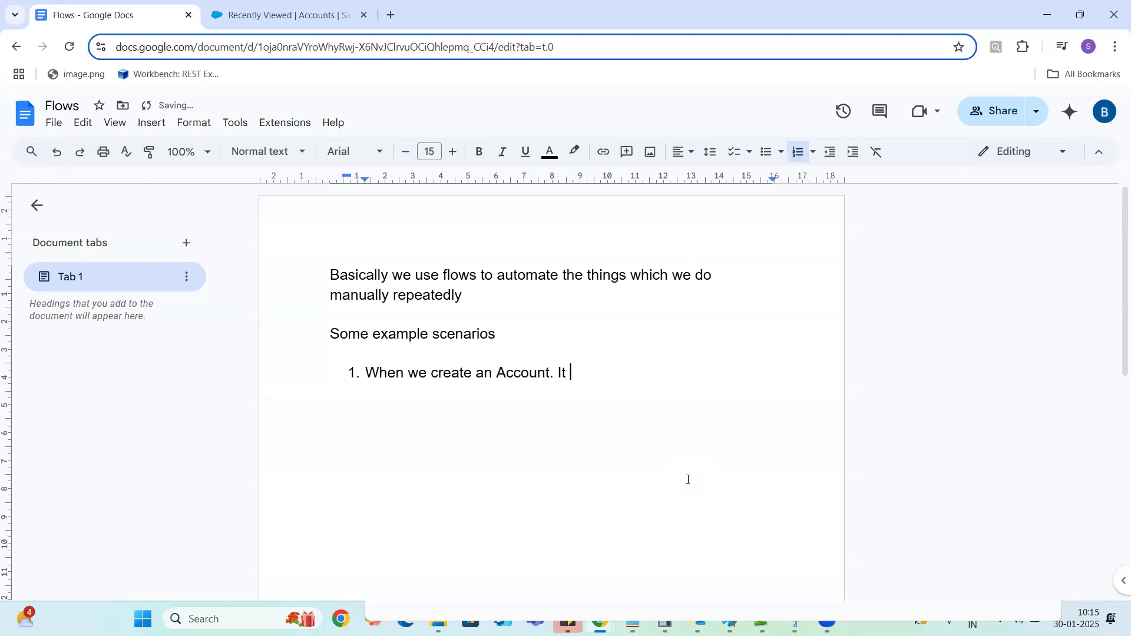
key(BackSpace)
key(BackSpace)
key(BackSpace)
text(A cou)
key(BackSpace)
key(BackSpace)
text(ustomer su)
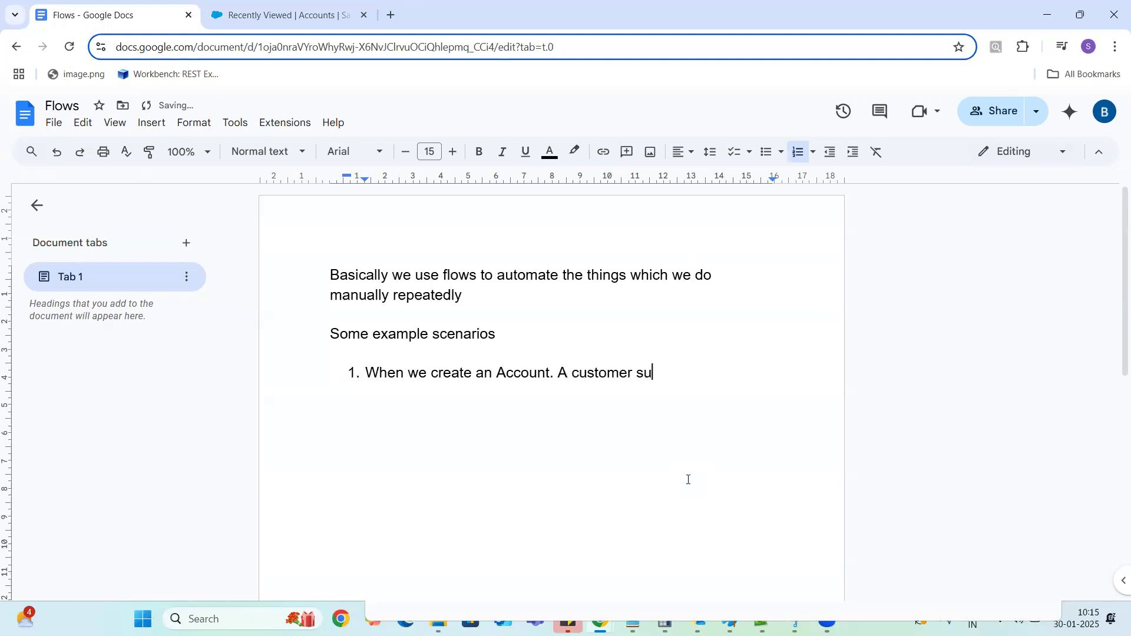
text(pport contact should a)
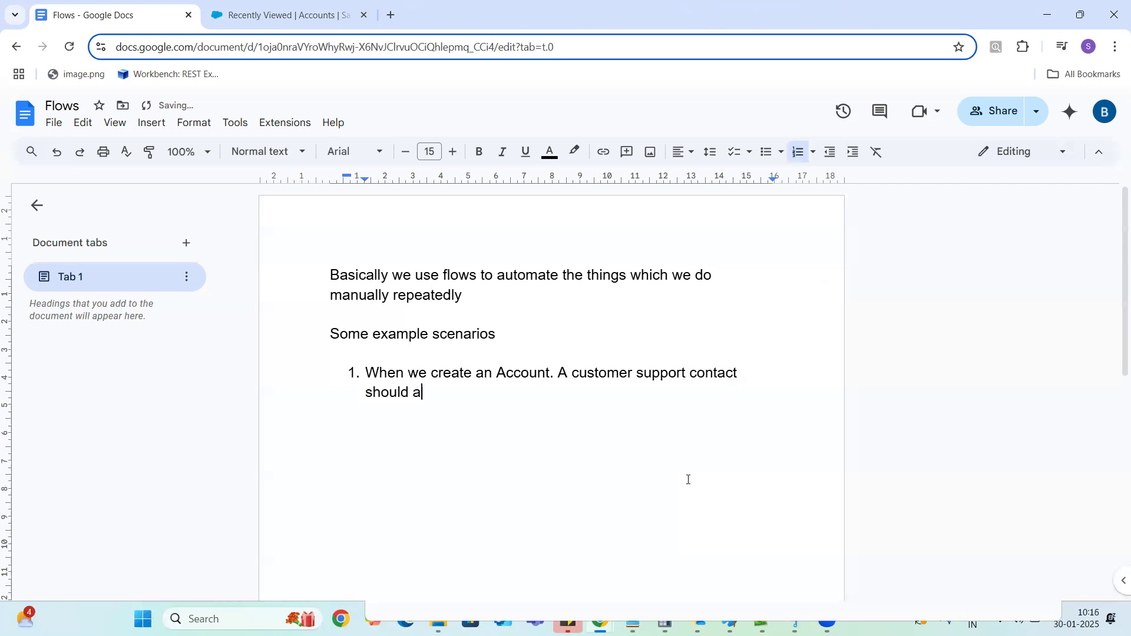
text(ssociate to)
text( contact)
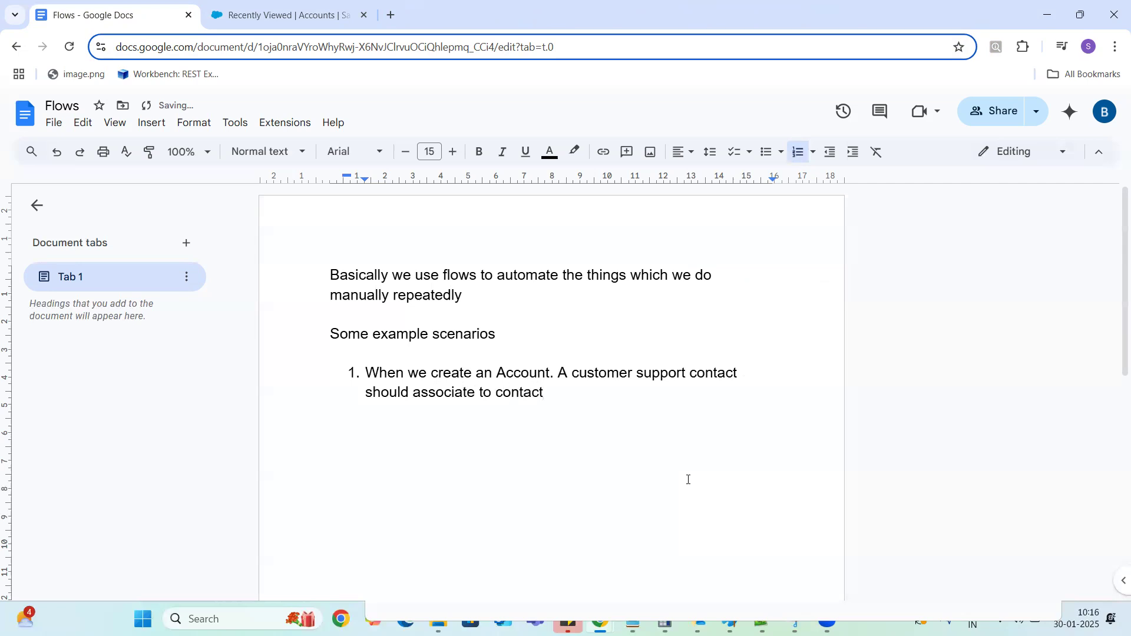
Begin a second list item with the words "Whenever we".
key(Return)
text(Whenever wea)
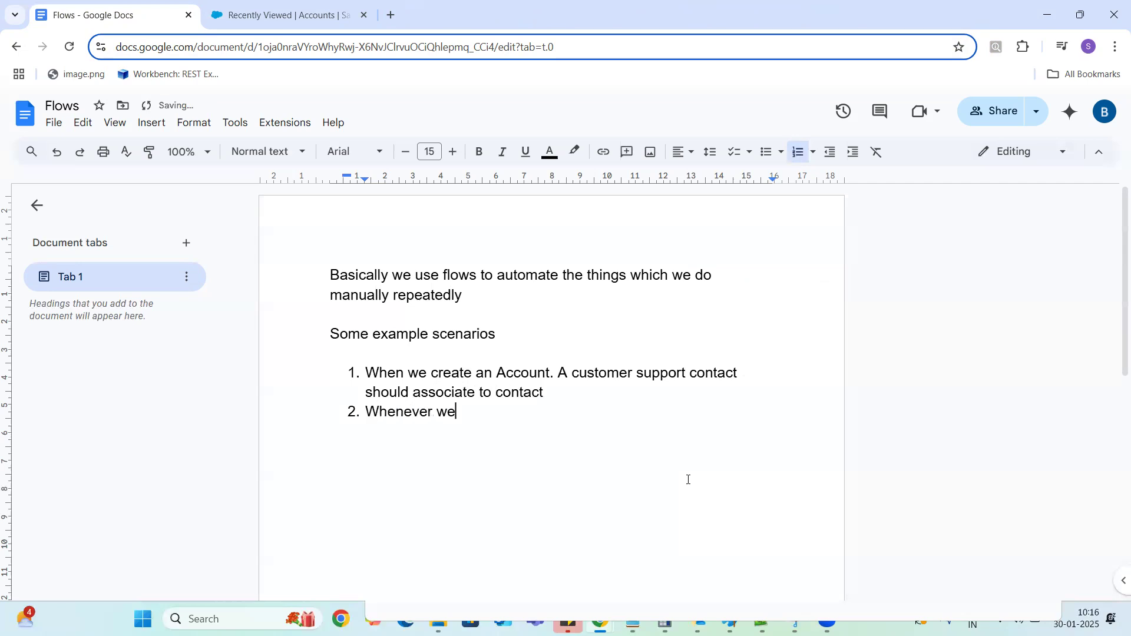
key(BackSpace)
text(submit oppor)
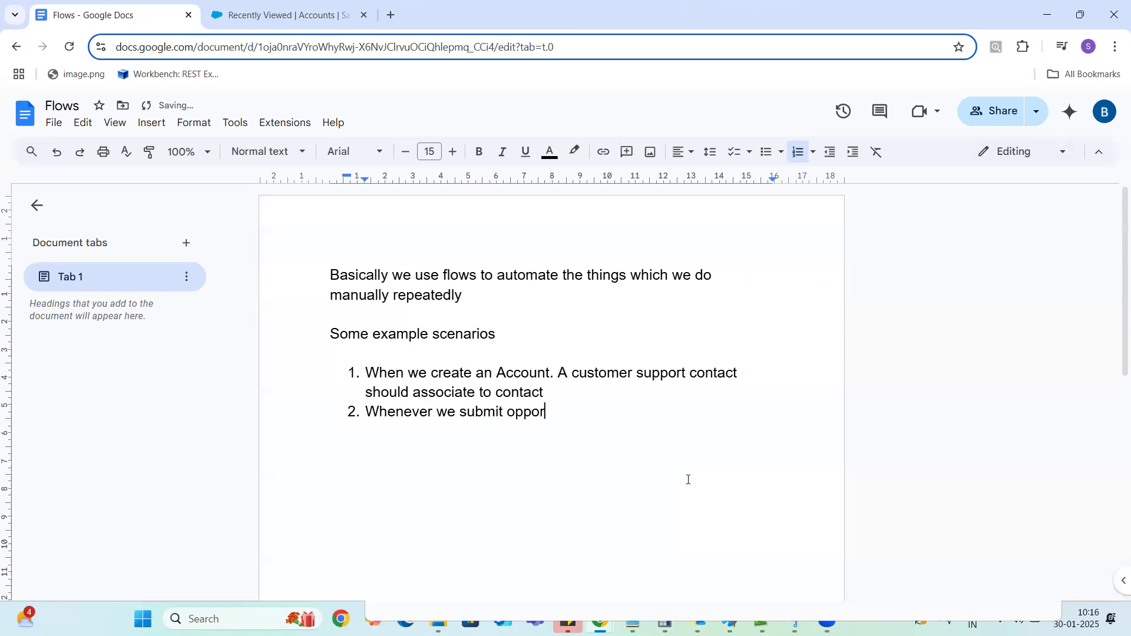
text(tunity for an approval)
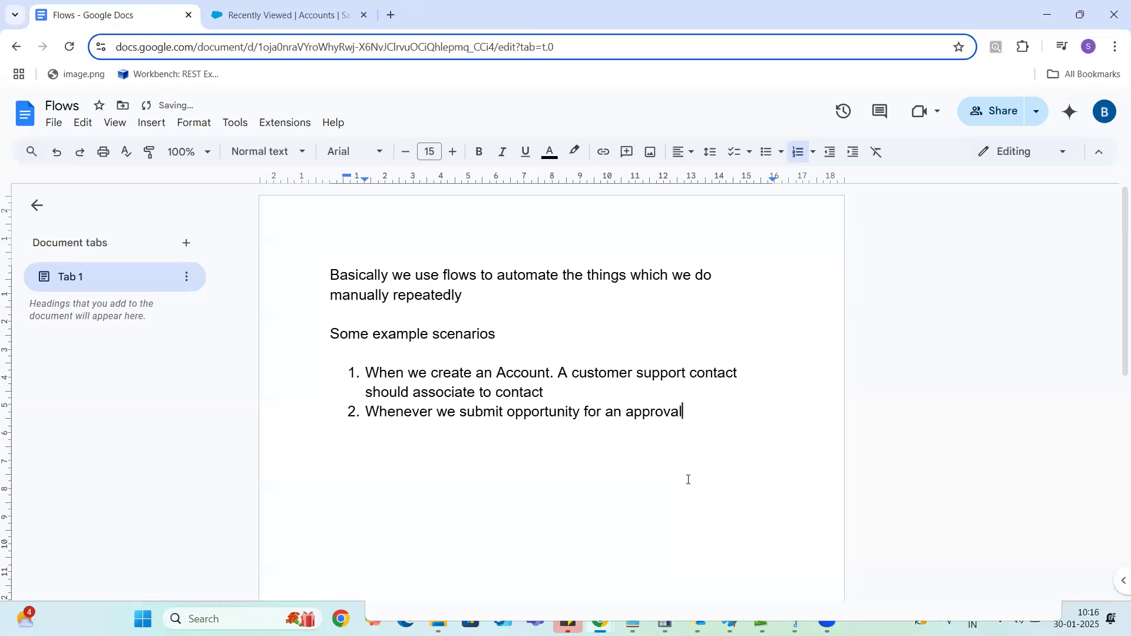
text(. If am)
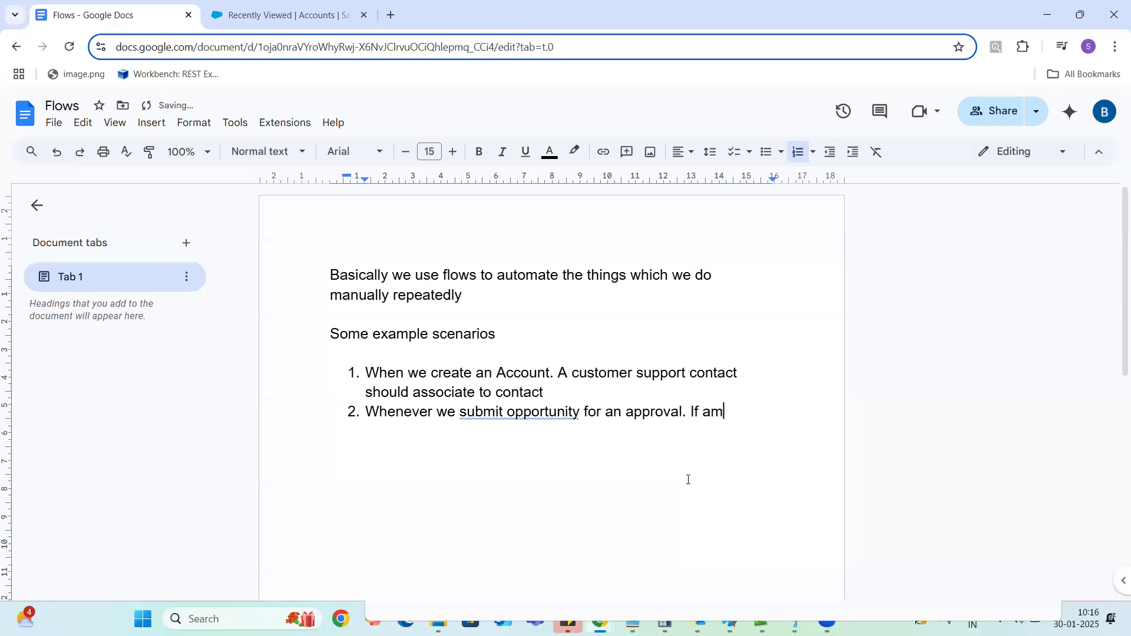
text(ount is less than )
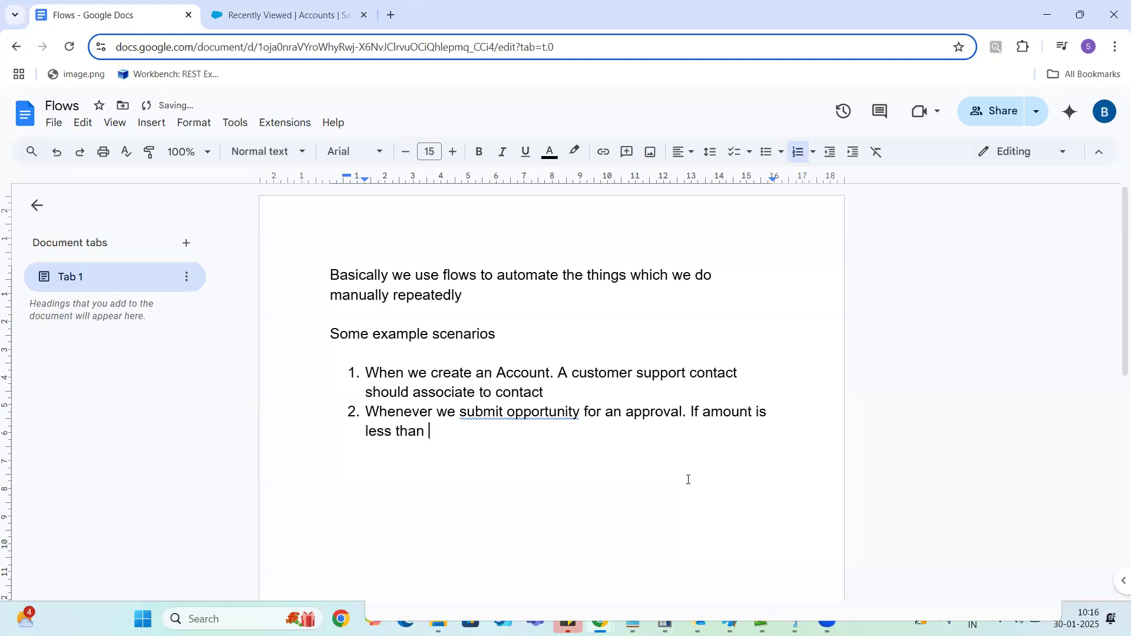
text(2000)
key(BackSpace)
key(BackSpace)
key(BackSpace)
key(BackSpace)
key(BackSpace)
key(BackSpace)
key(BackSpace)
key(BackSpace)
key(BackSpace)
key(BackSpace)
key(BackSpace)
key(BackSpace)
key(BackSpace)
key(BackSpace)
key(BackSpace)
key(BackSpace)
key(BackSpace)
key(BackSpace)
key(BackSpace)
key(BackSpace)
key(BackSpace)
key(BackSpace)
key(BackSpace)
key(BackSpace)
key(BackSpace)
key(BackSpace)
key(BackSpace)
key(BackSpace)
key(BackSpace)
key(BackSpace)
key(BackSpace)
key(BackSpace)
key(BackSpace)
key(BackSpace)
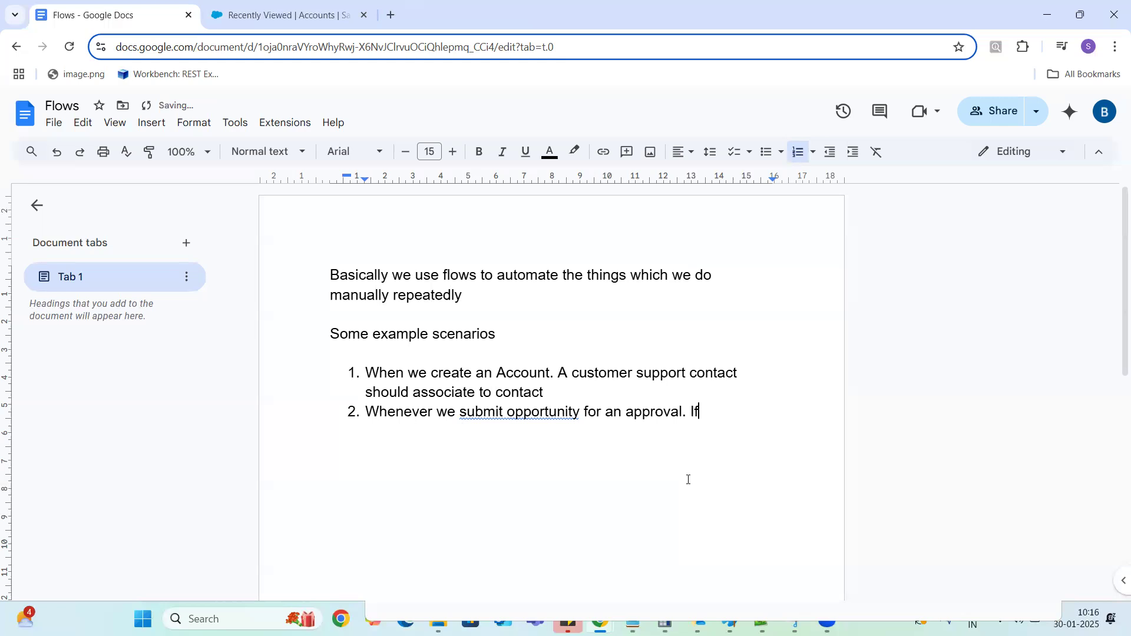
key(BackSpace)
key(BackSpace)
key(BackSpace)
key(BackSpace)
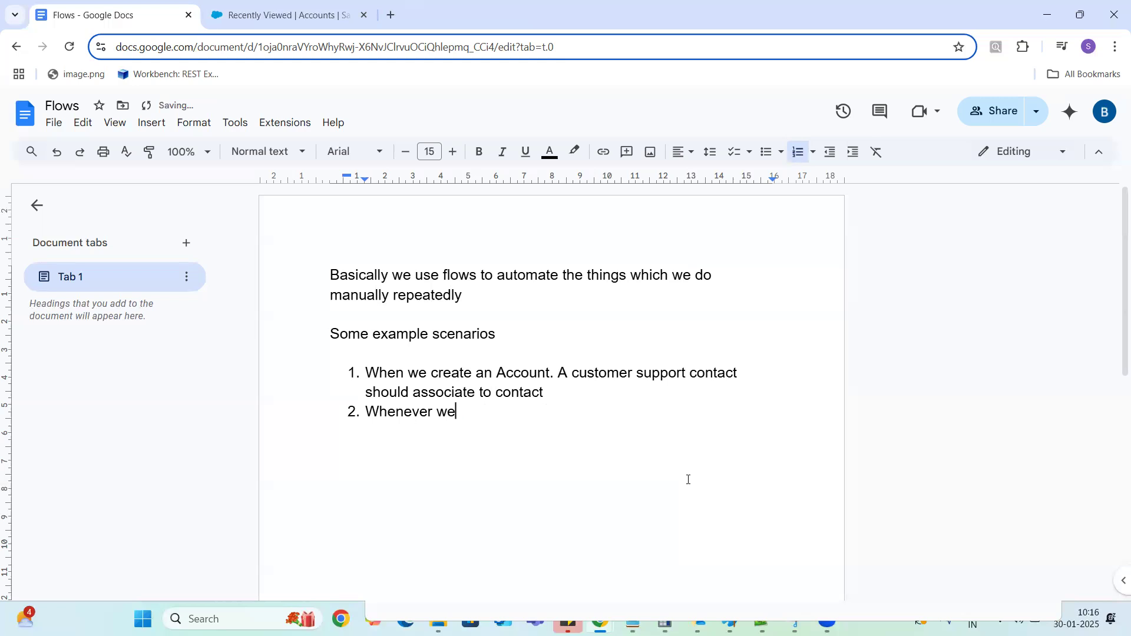
Continue item 2 with "create an opportunity if amount is greater than 5000 then record should get submit for approval" and begin a third item.
text(create an opportu)
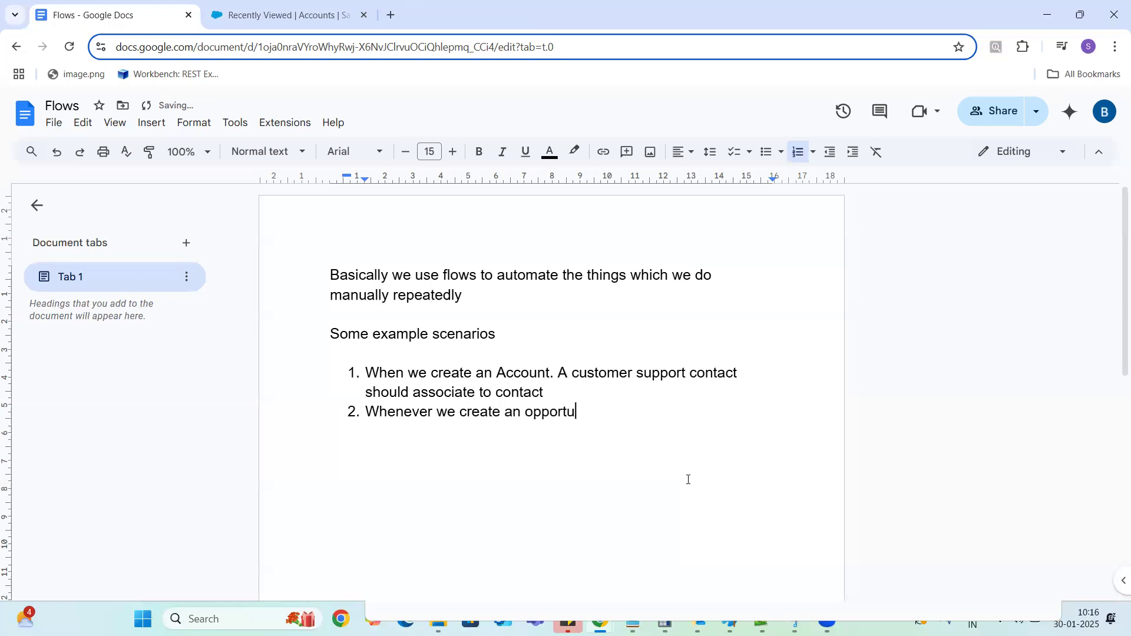
text(nity if amount is greate)
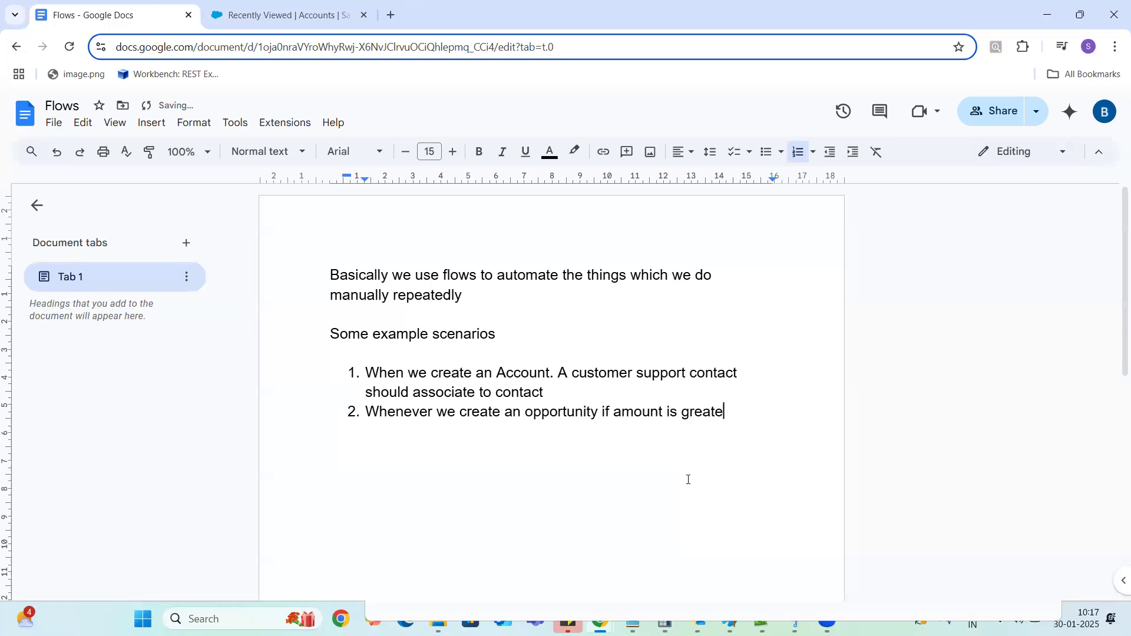
key(BackSpace)
text(er than 5000 then recor)
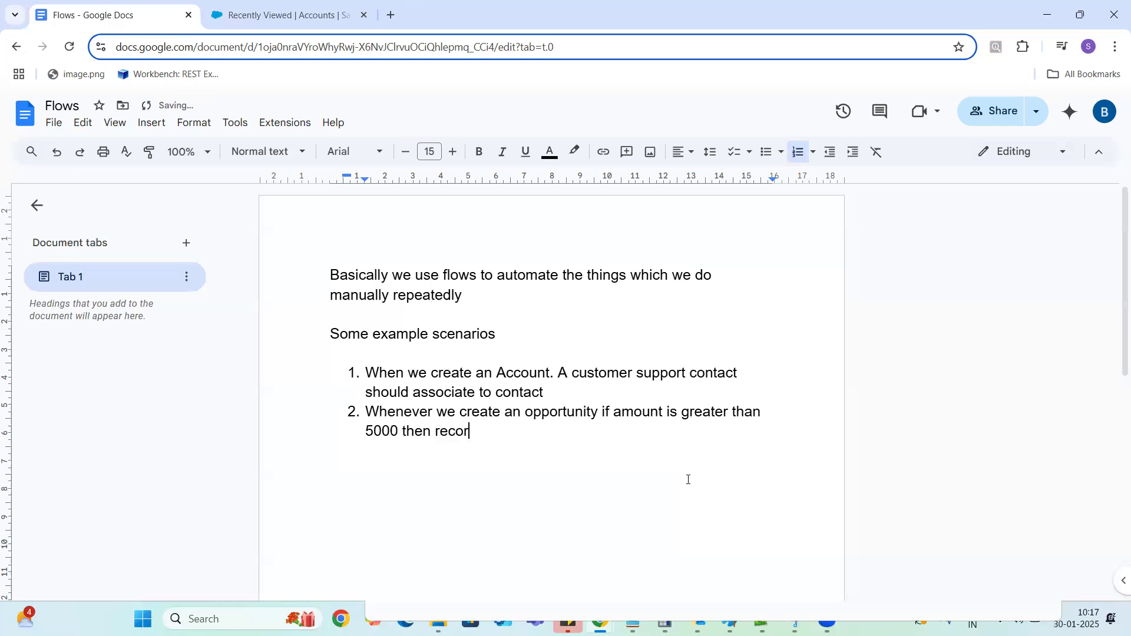
text(d should get )
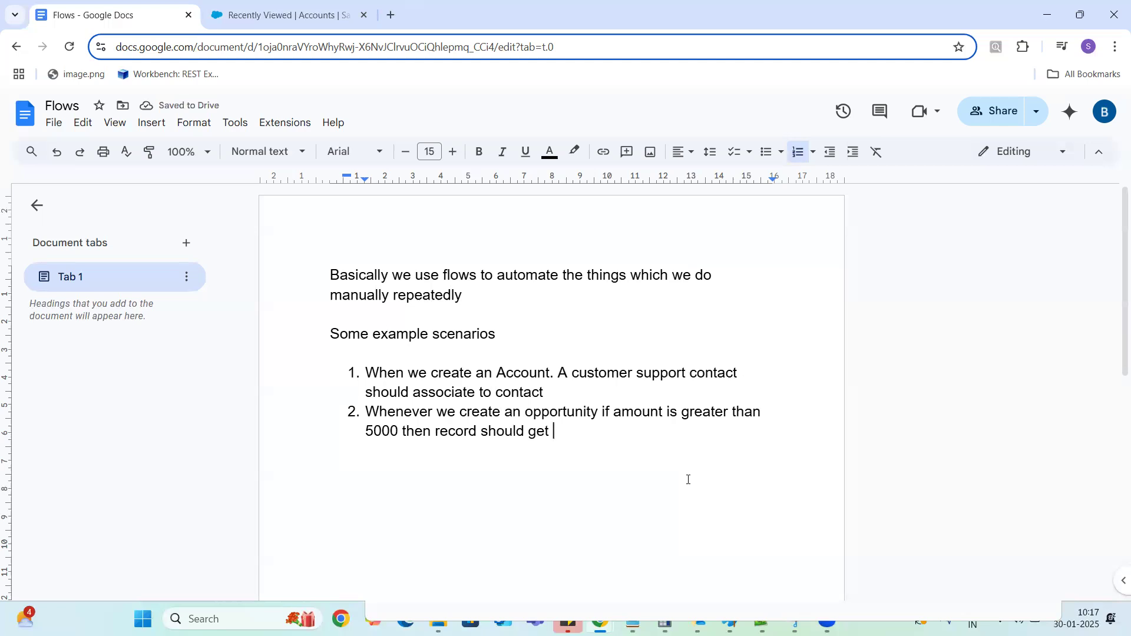
text(subit)
key(BackSpace)
key(BackSpace)
key(BackSpace)
text(mbit for)
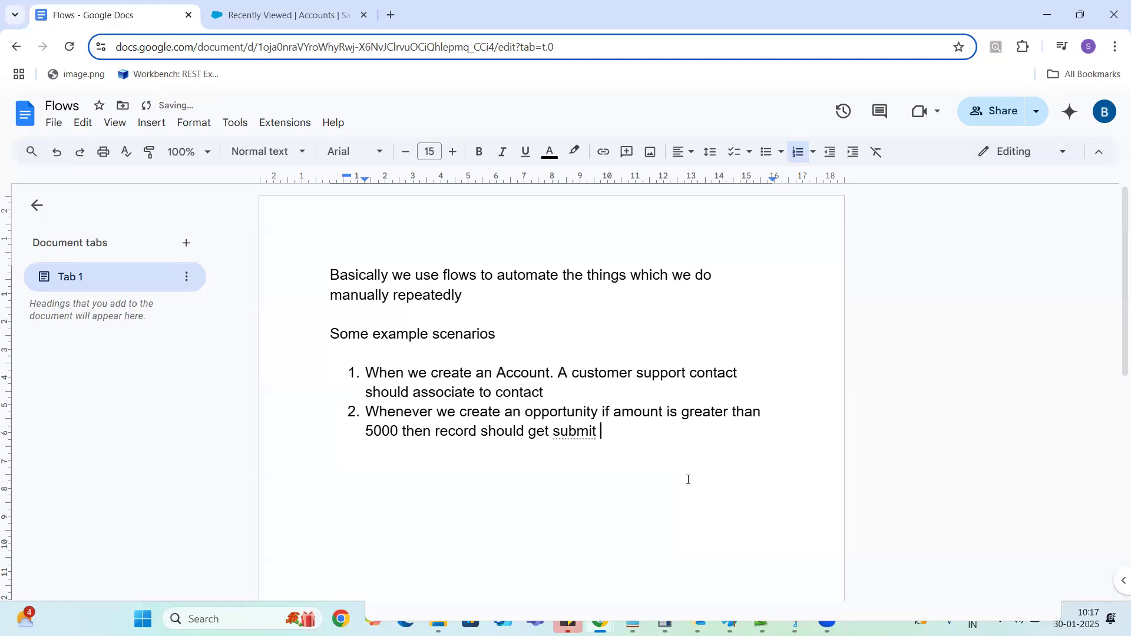
text( approval)
key(Return)
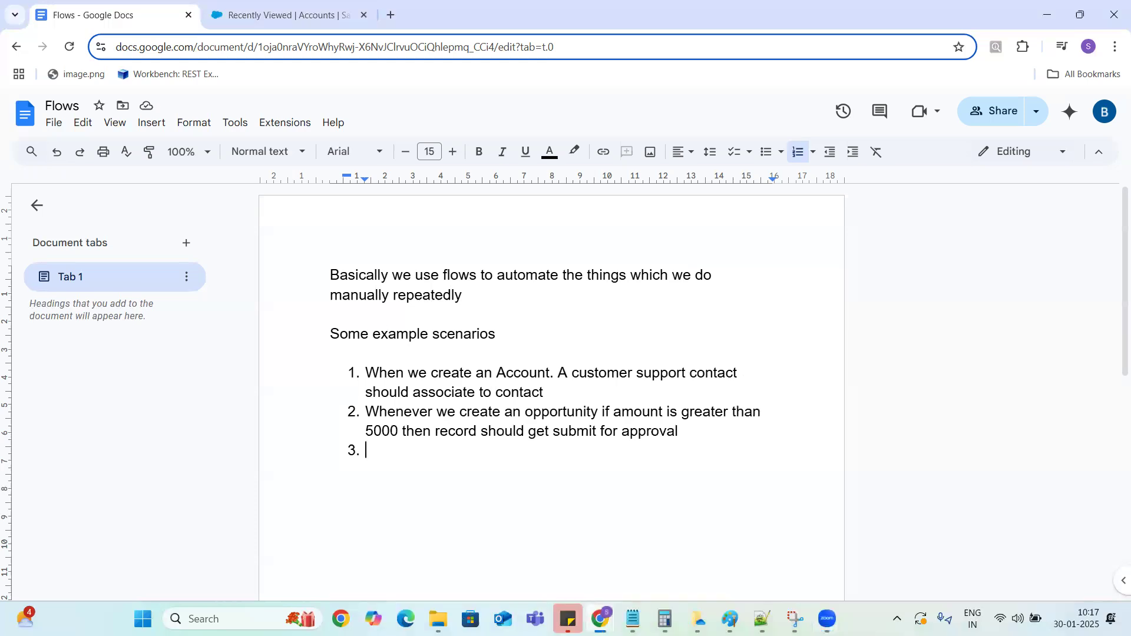
Switch to the Salesforce B&V Insurance App and open the Burlington Textiles Weaving Plant Generator opportunity.
click(283, 17)
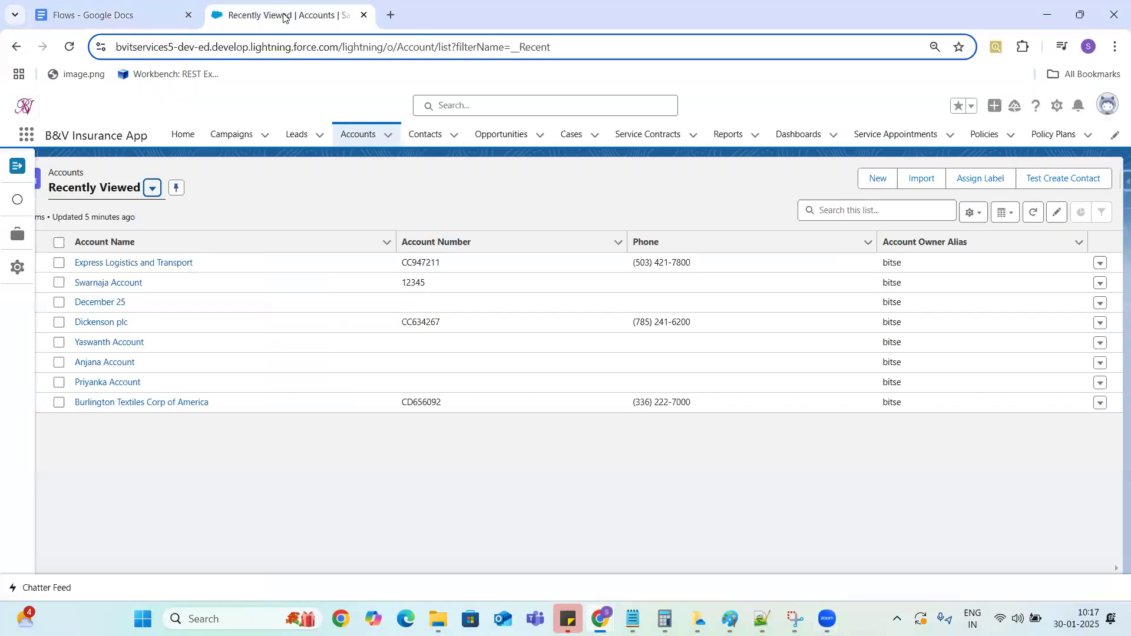
click(502, 135)
click(150, 262)
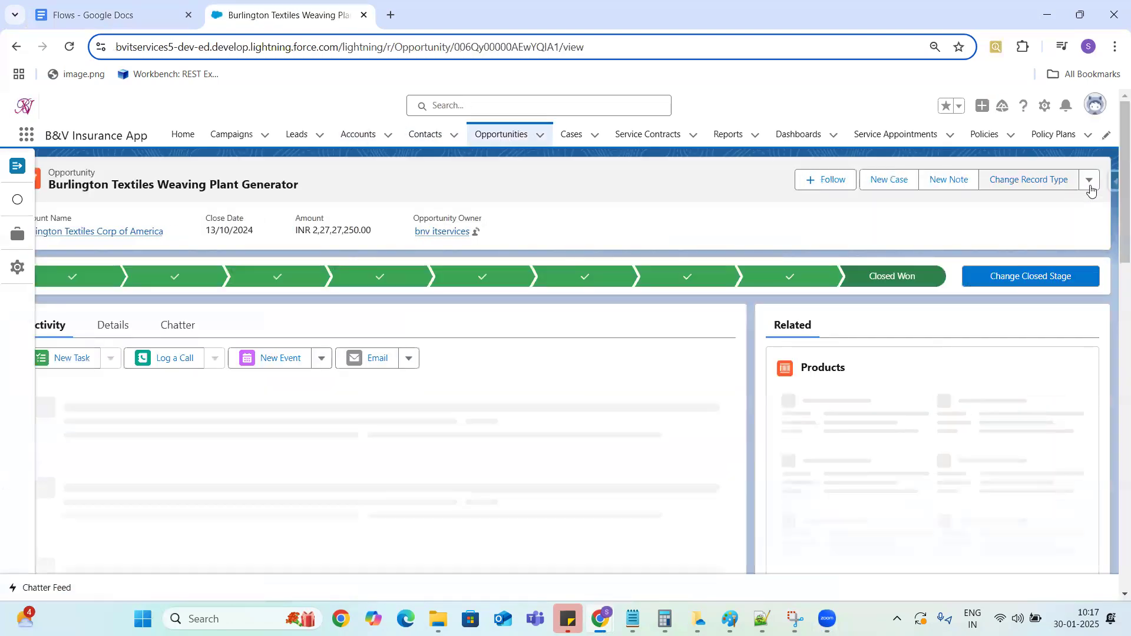
Try to submit the opportunity for approval with the comment "Need Apprval", and dismiss the response message.
click(1085, 177)
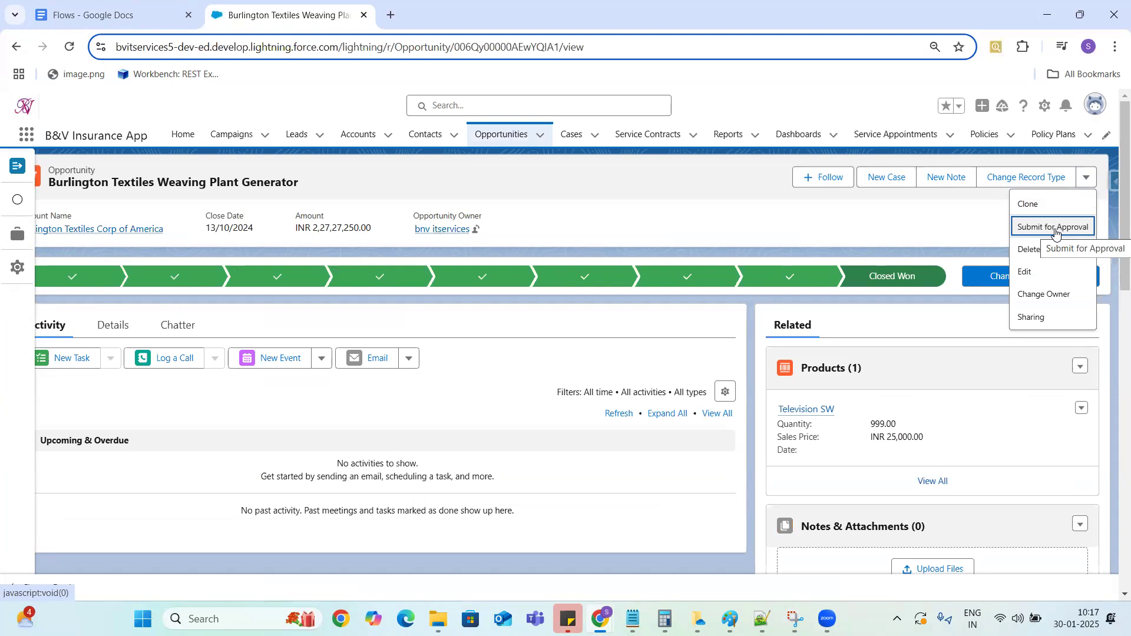
click(1054, 230)
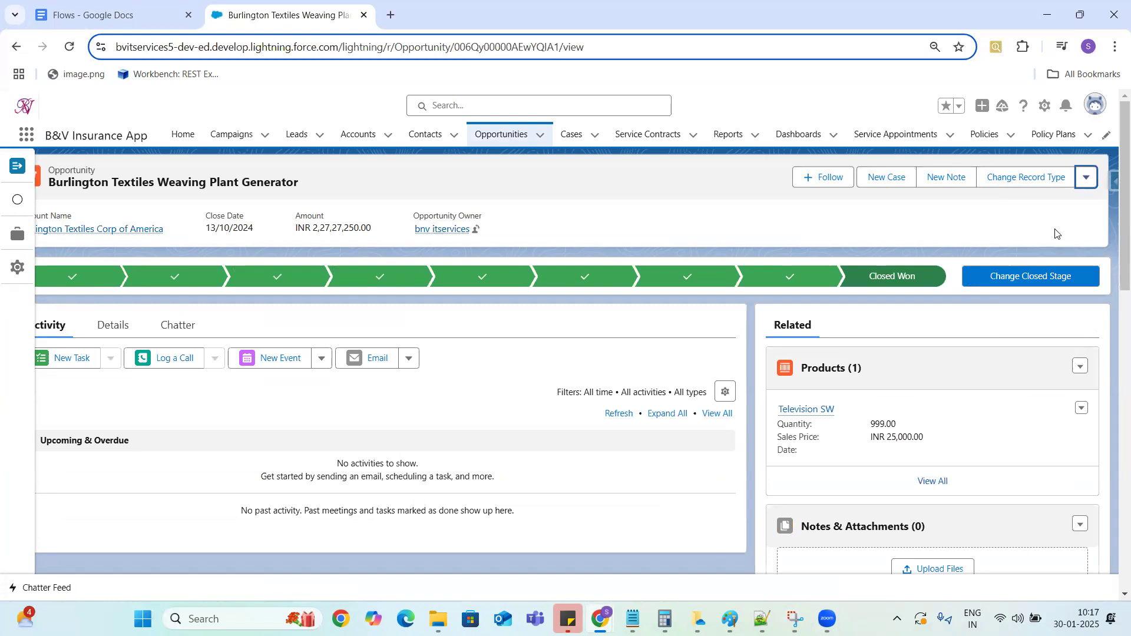
drag(1121, 184, 1122, 280)
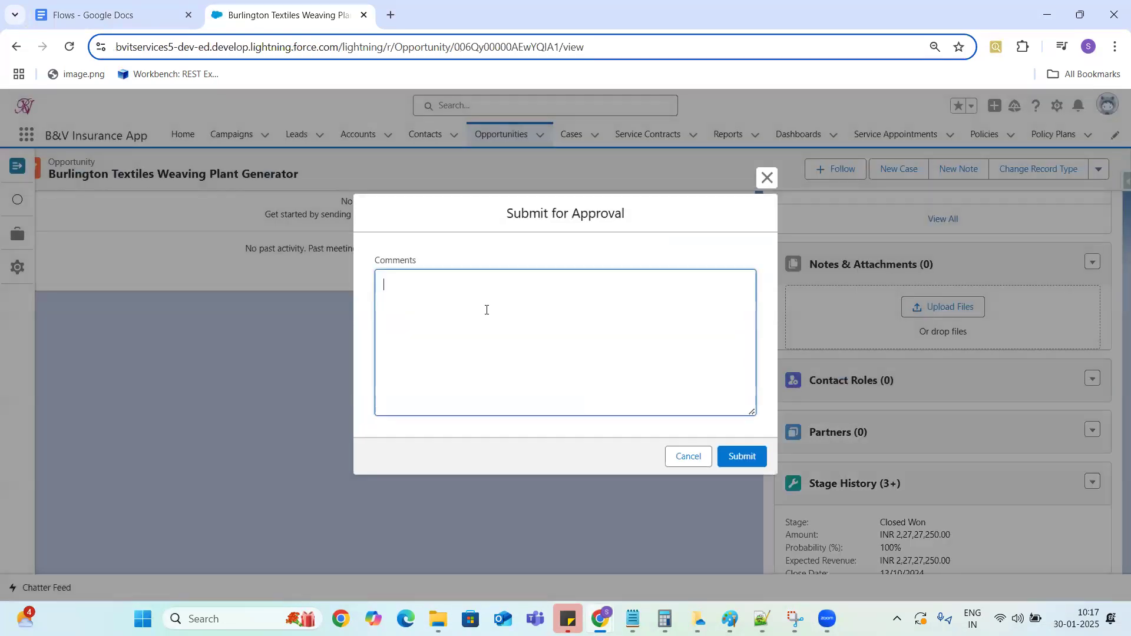
text(Need Apprval)
click(738, 456)
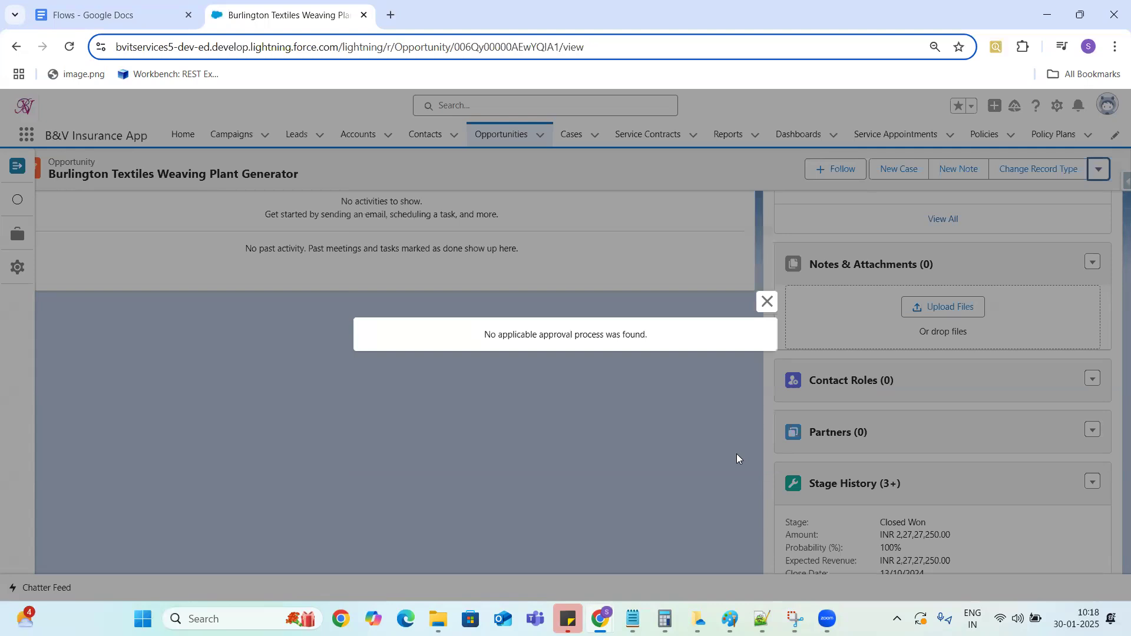
drag(486, 337, 655, 343)
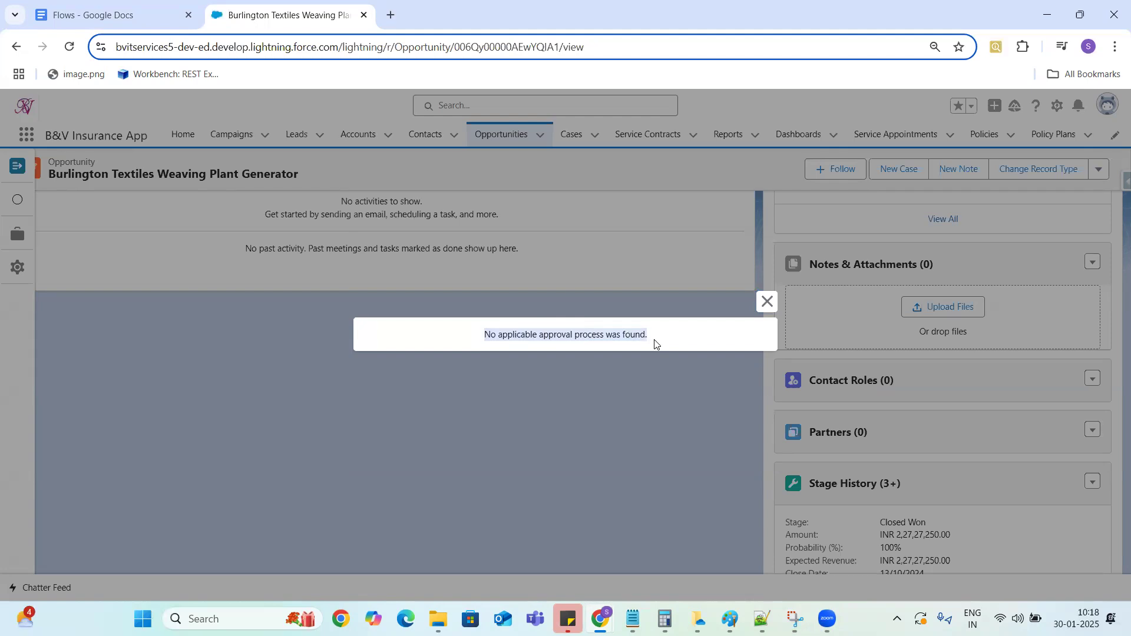
click(771, 307)
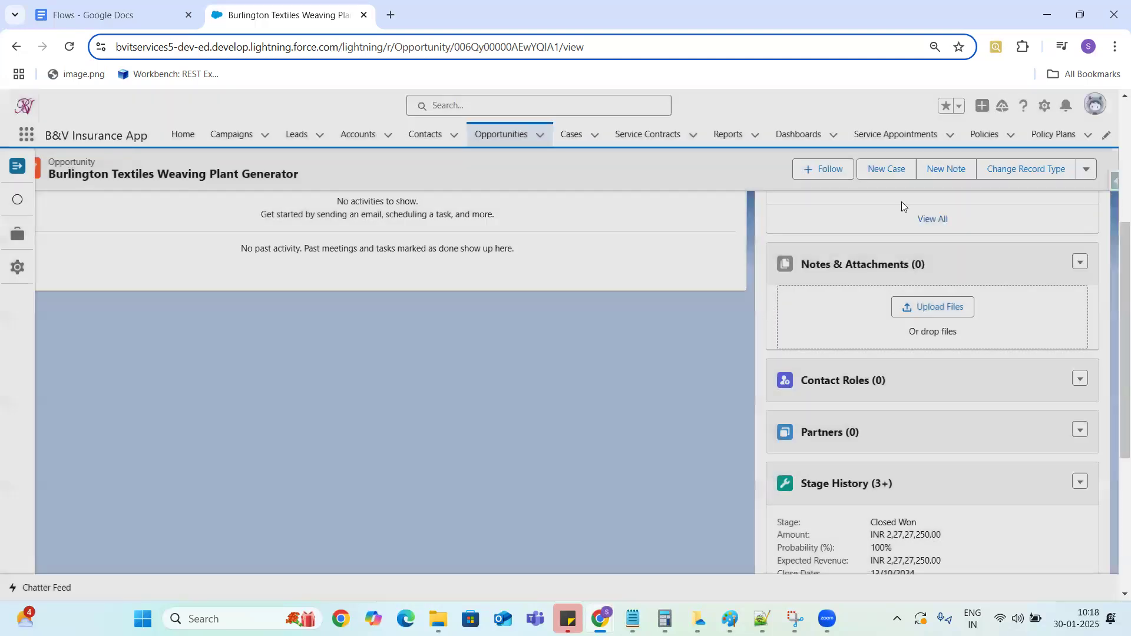
Open Salesforce Setup, search for "Approval" and open the Approval Processes page.
click(1044, 105)
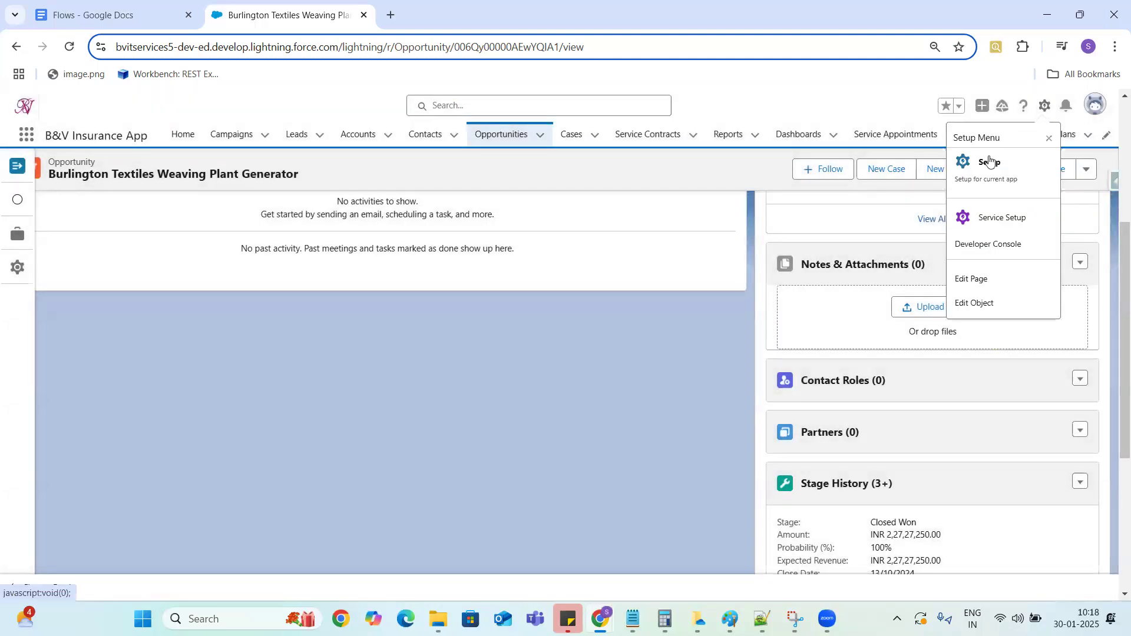
click(987, 170)
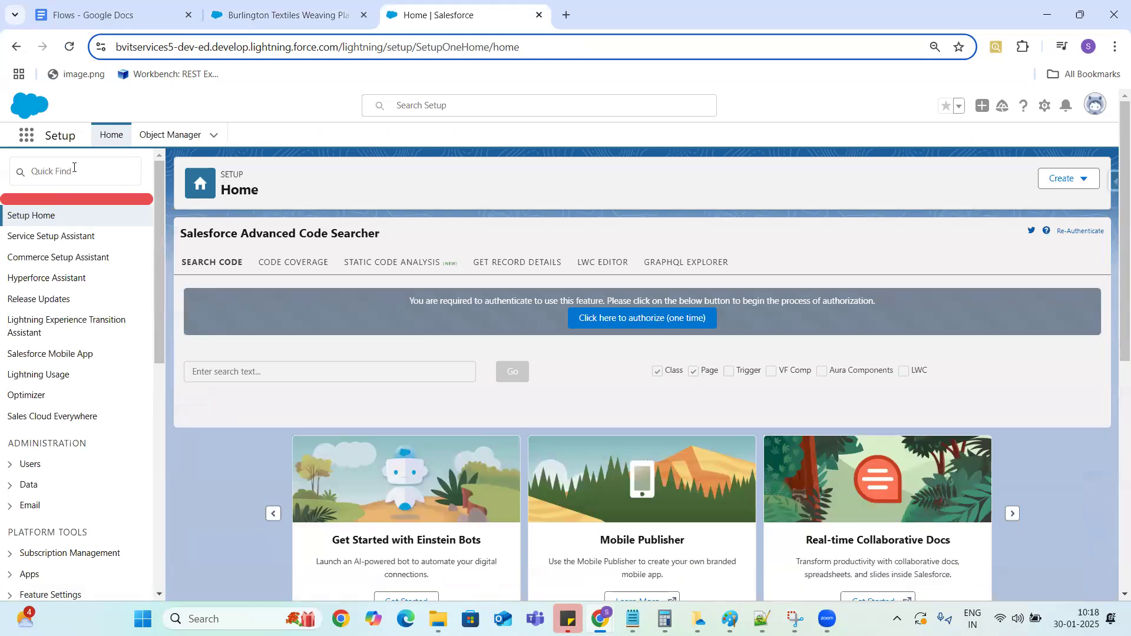
click(74, 168)
text(Ap)
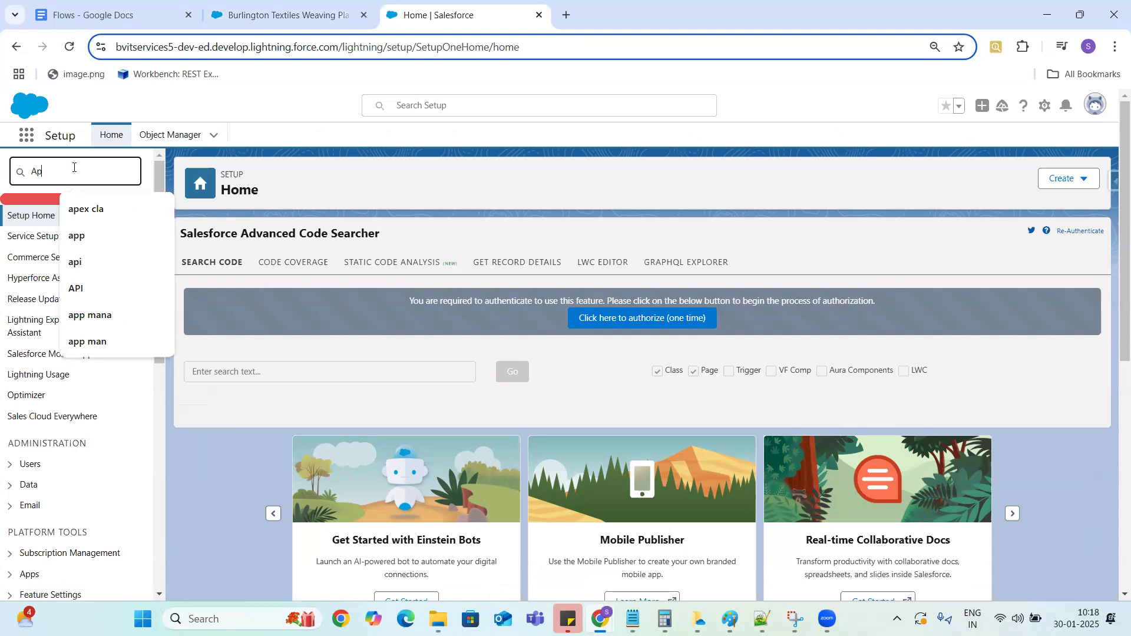
text(proval)
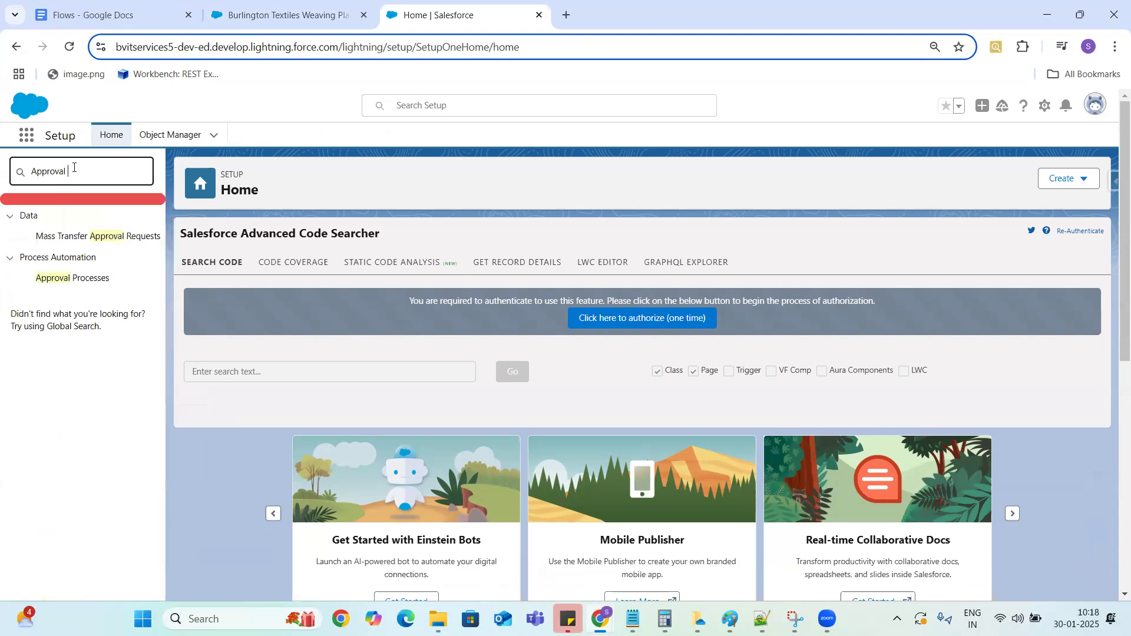
click(84, 280)
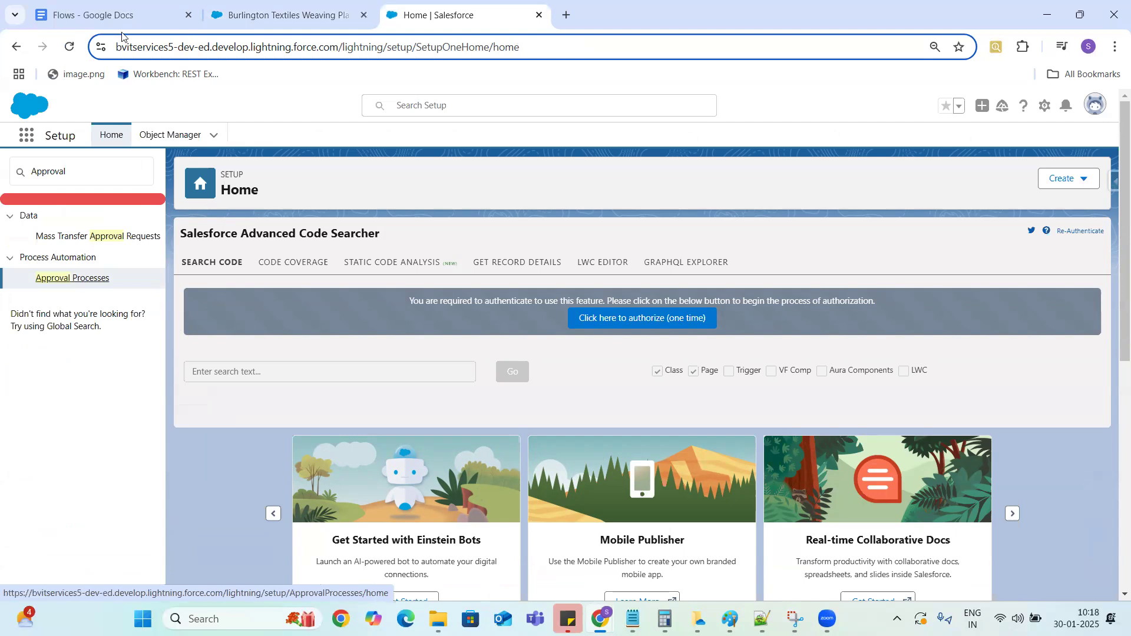
Switch to the Flows document in Google Docs and rename it "Approval Processes & Flows".
click(120, 15)
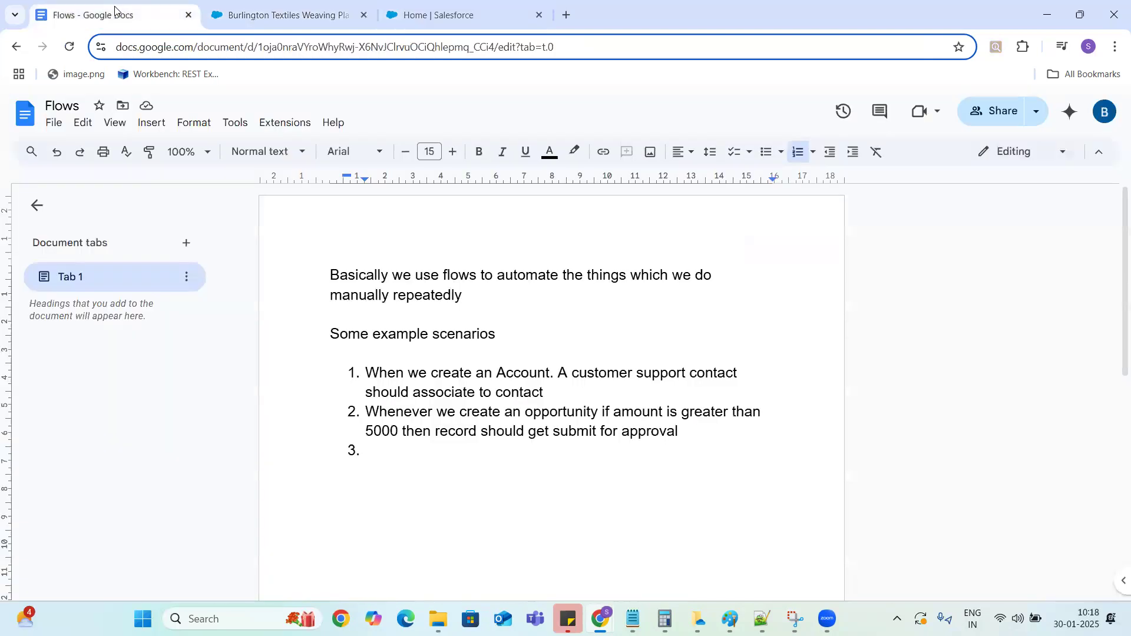
click(74, 101)
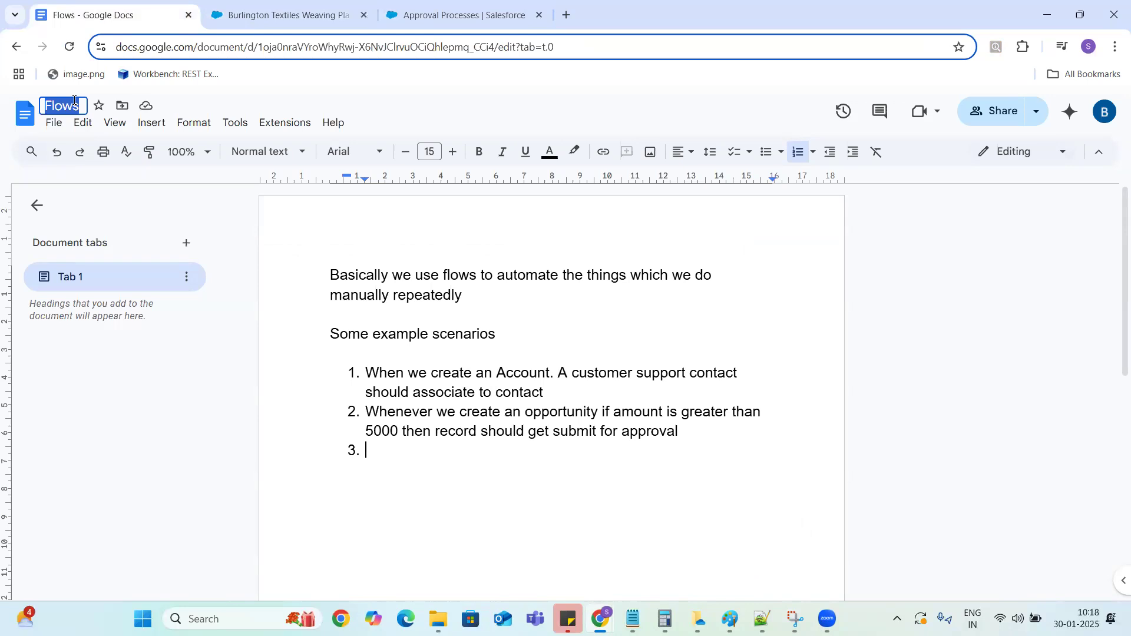
key(Left)
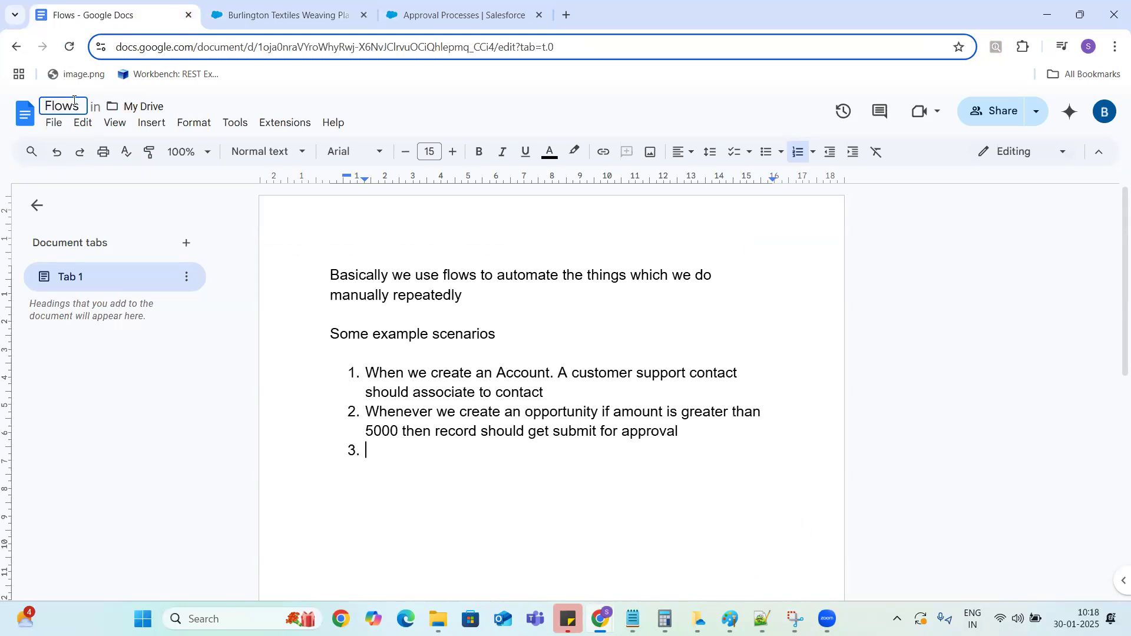
text(&)
key(BackSpace)
text(Approval )
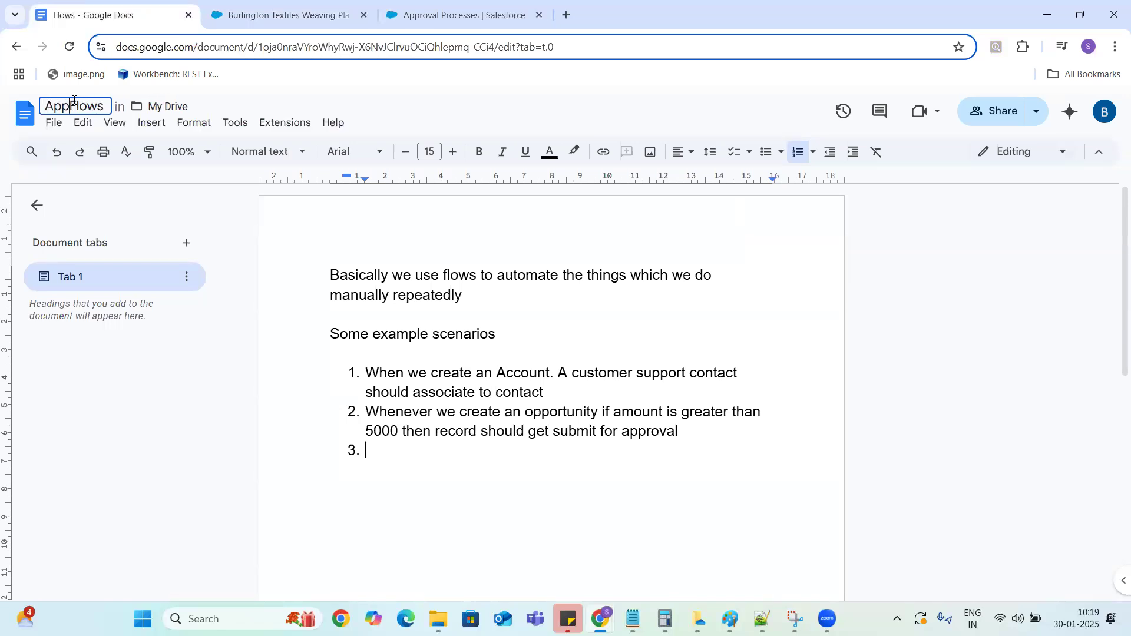
text(Pro)
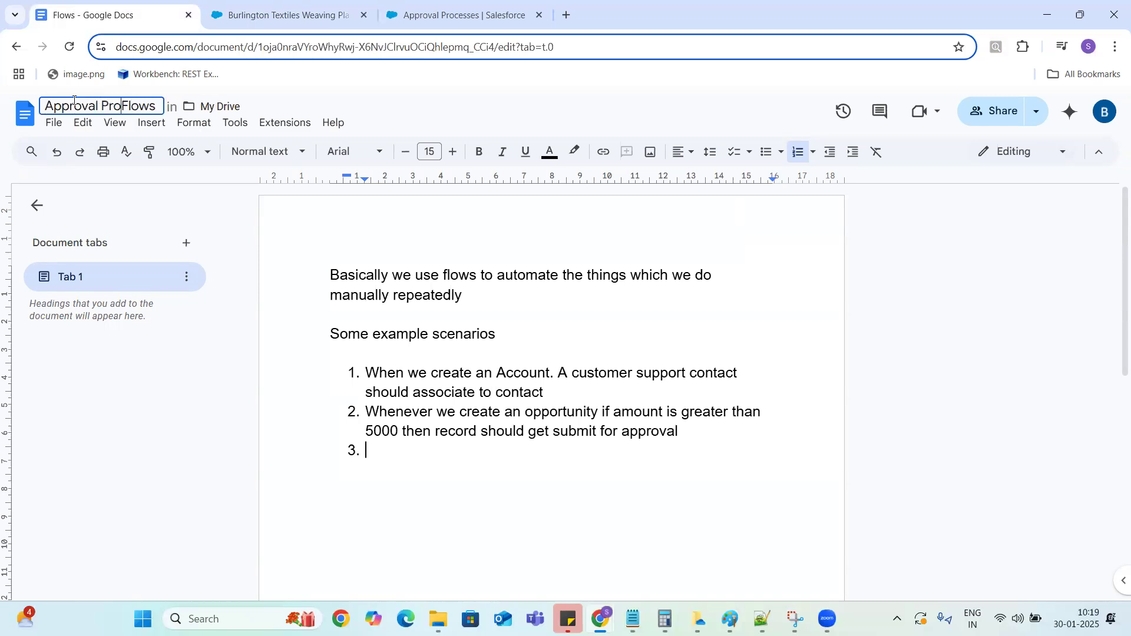
text(cesses)
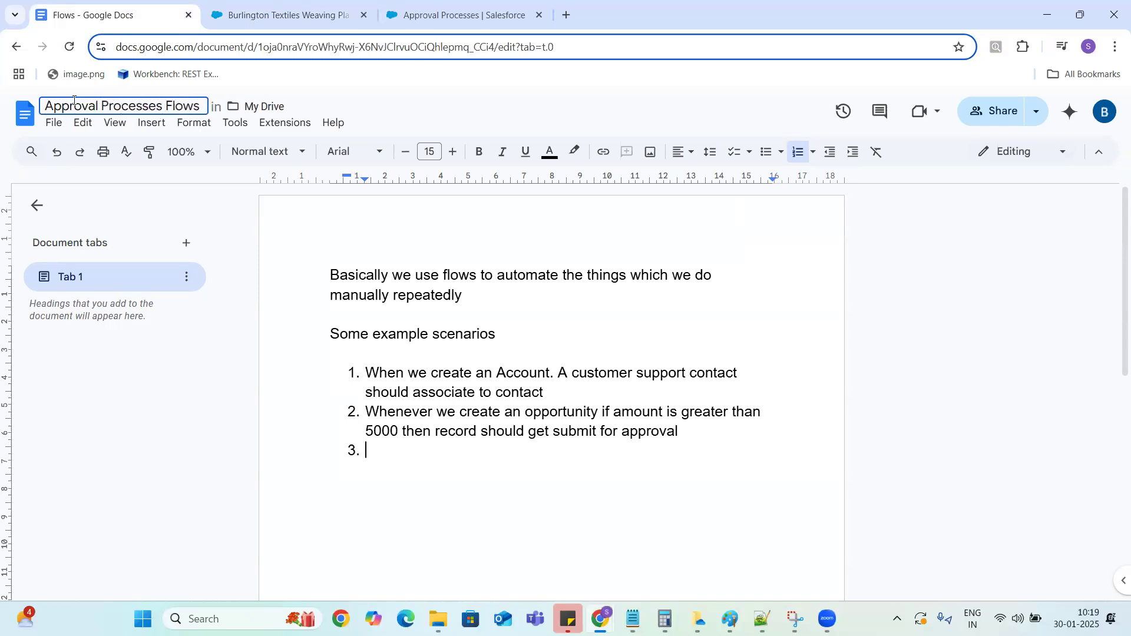
text(&)
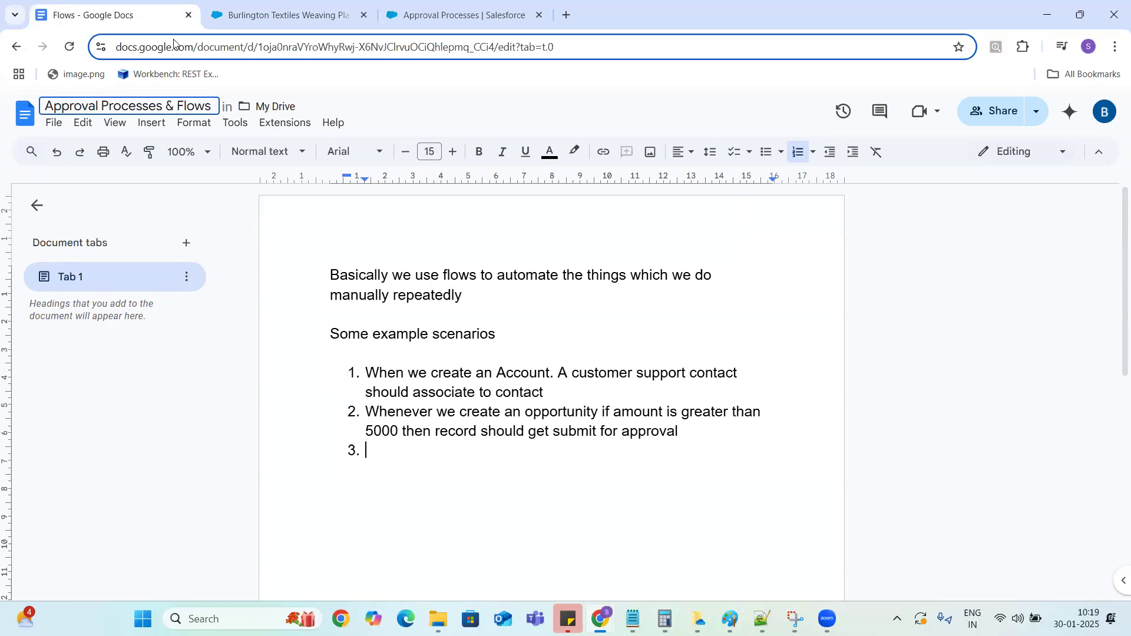
Insert an opening paragraph: "When ever we want to submit a record for approval then we will create an approval process on the object".
click(424, 16)
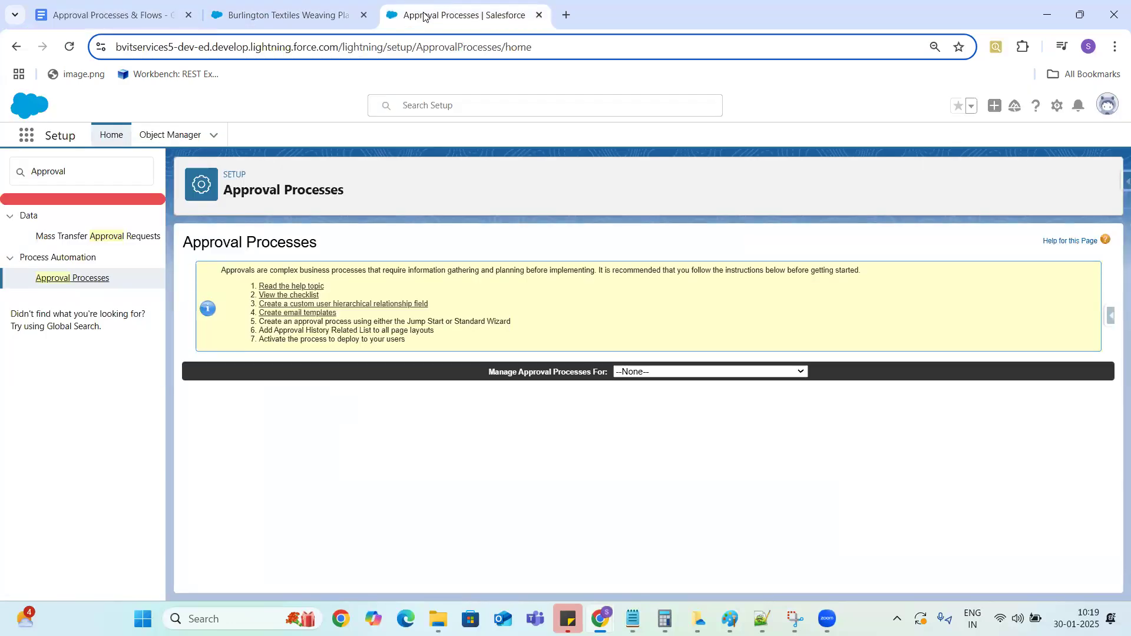
click(89, 13)
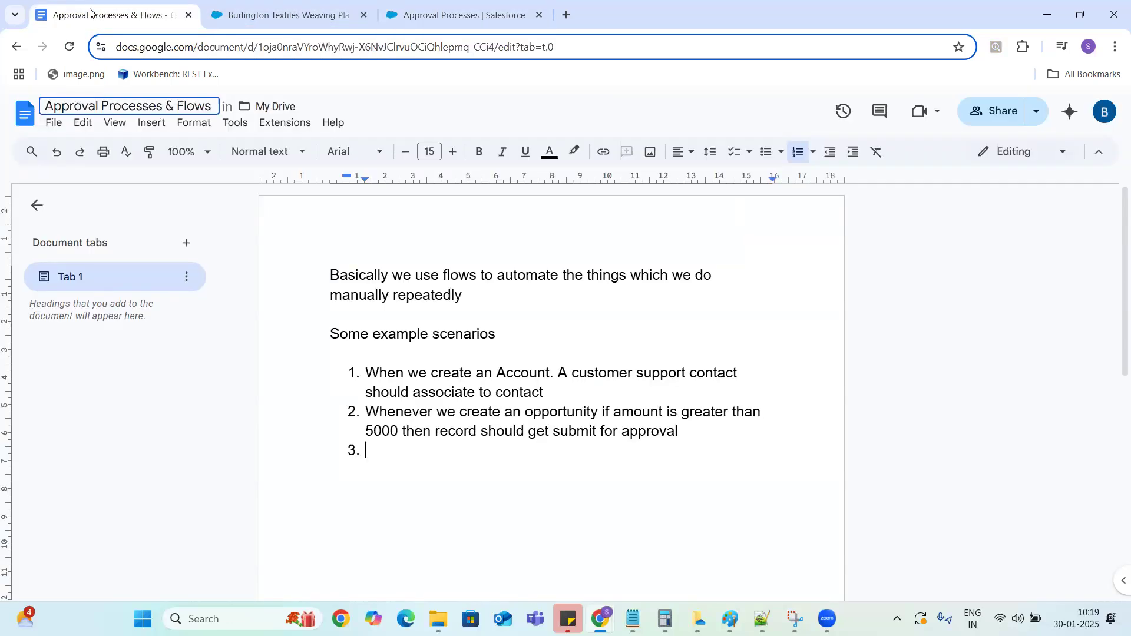
click(331, 254)
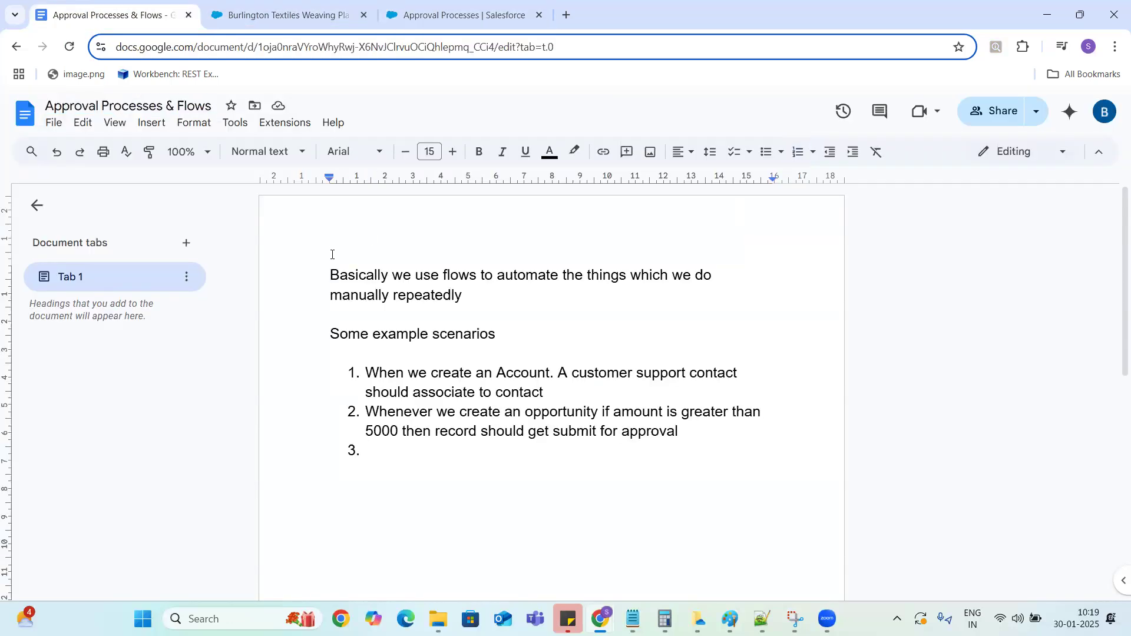
key(Return)
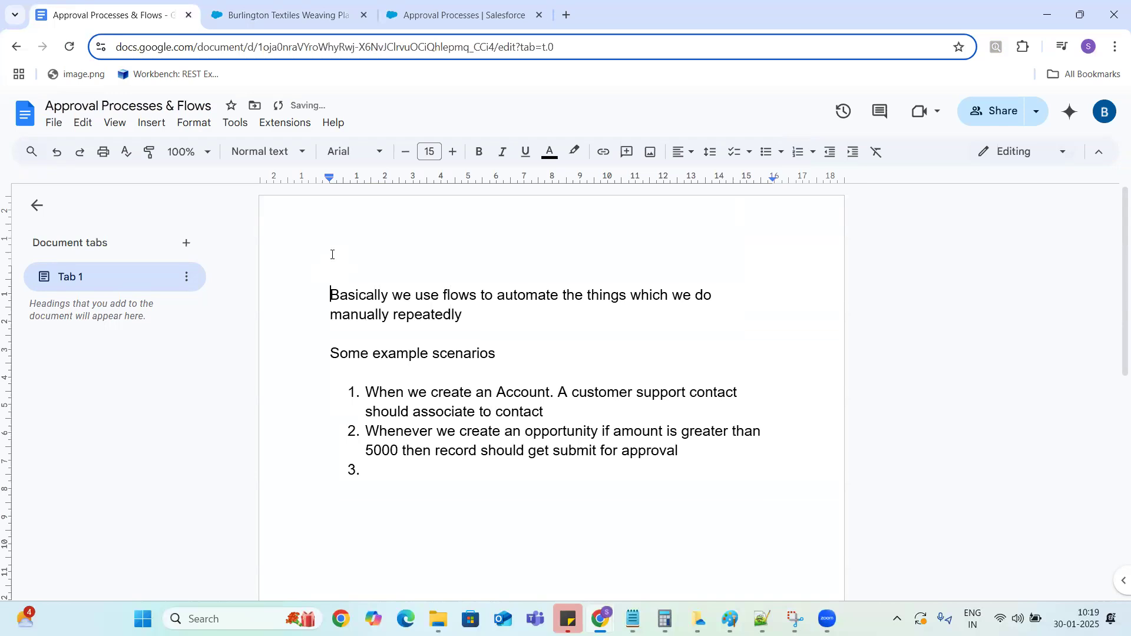
key(Up)
text(When ever we want to su)
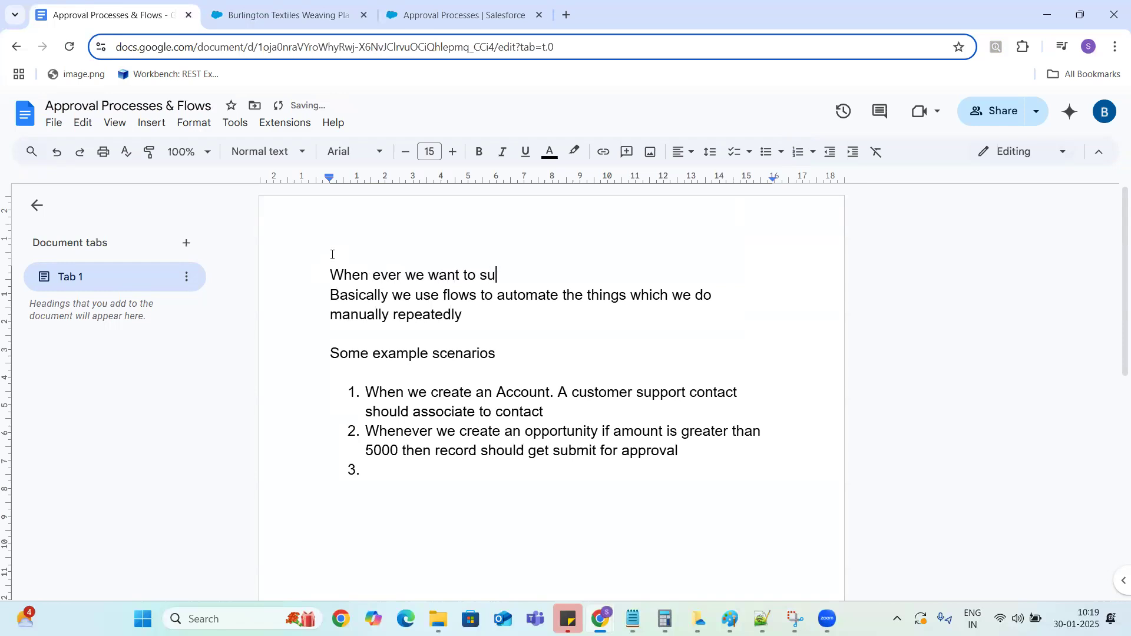
text(bmit a record)
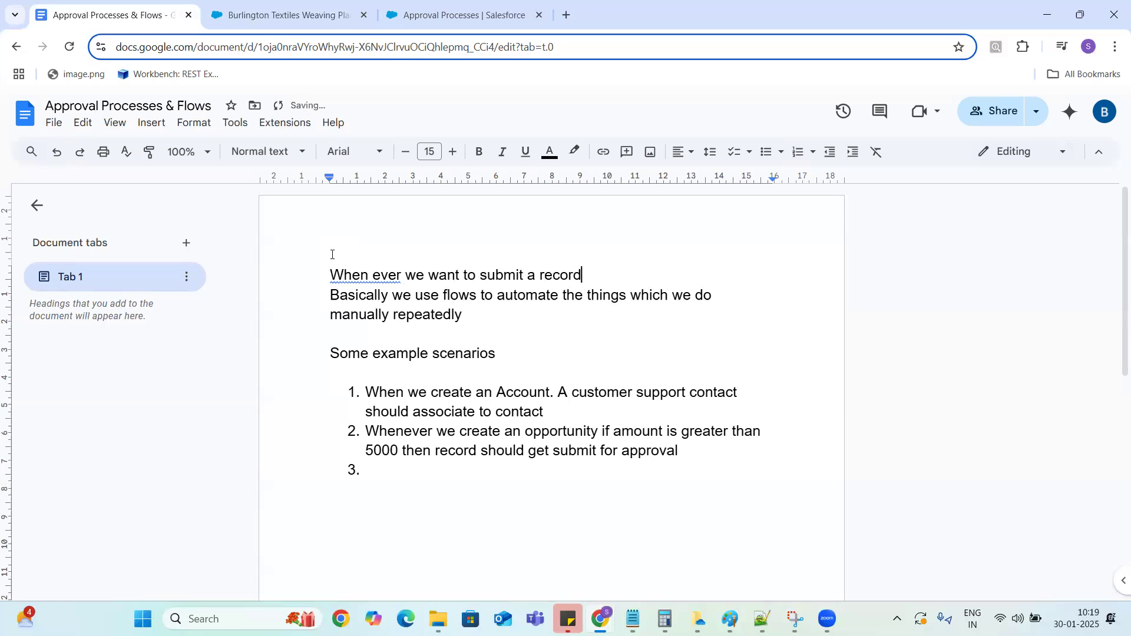
text( for approval then we will )
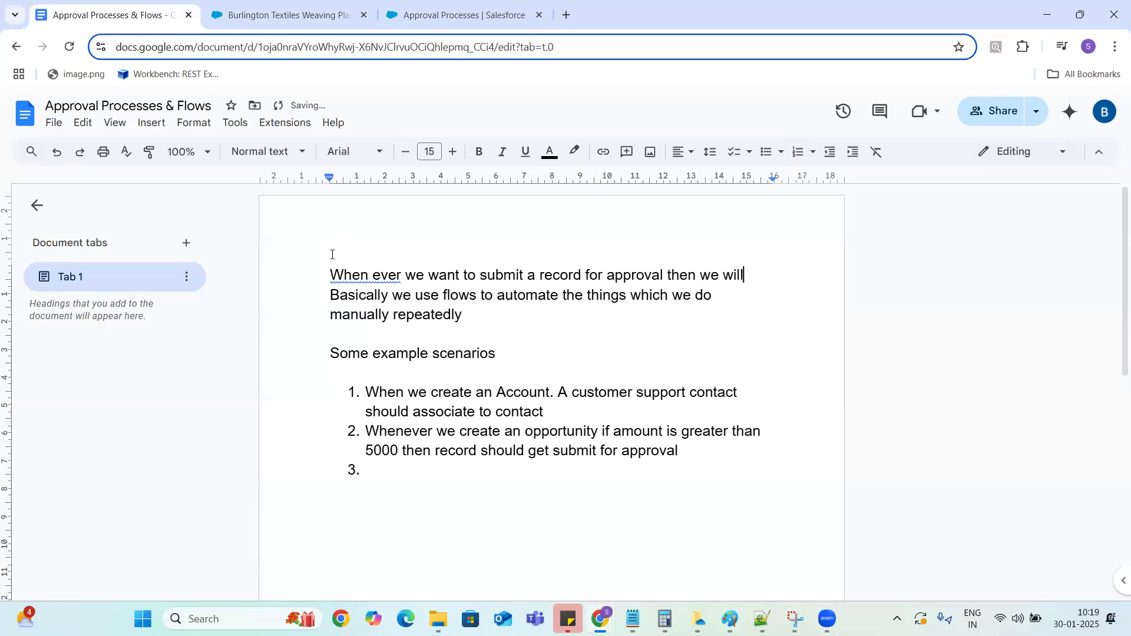
text(d)
key(BackSpace)
text(create an apr)
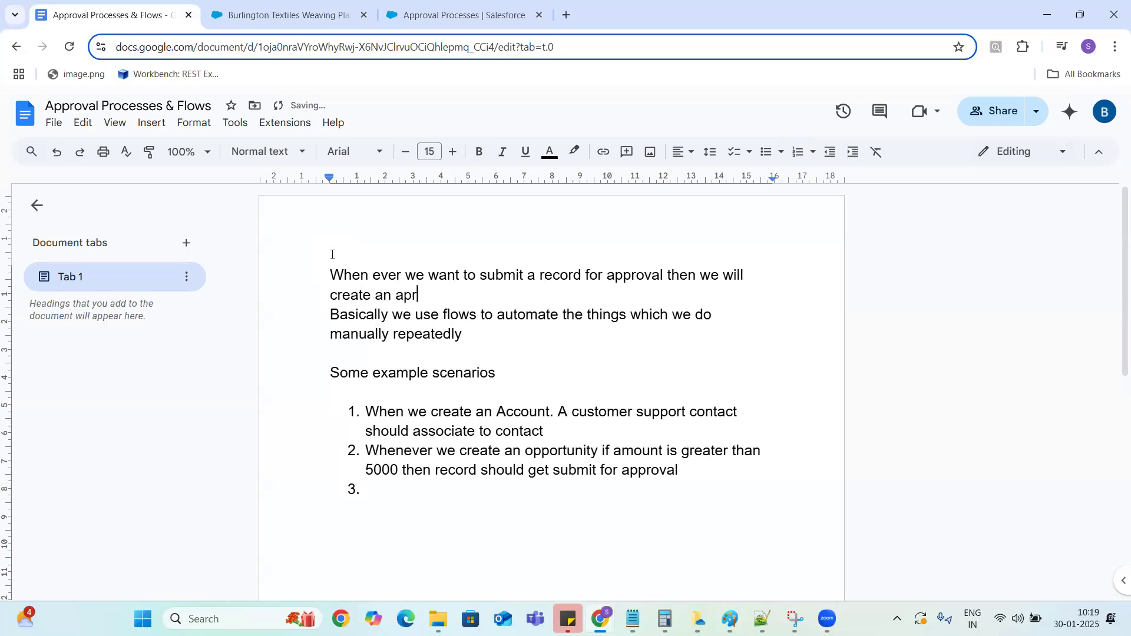
key(BackSpace)
text(prova)
text(l proce)
text(ss on the object)
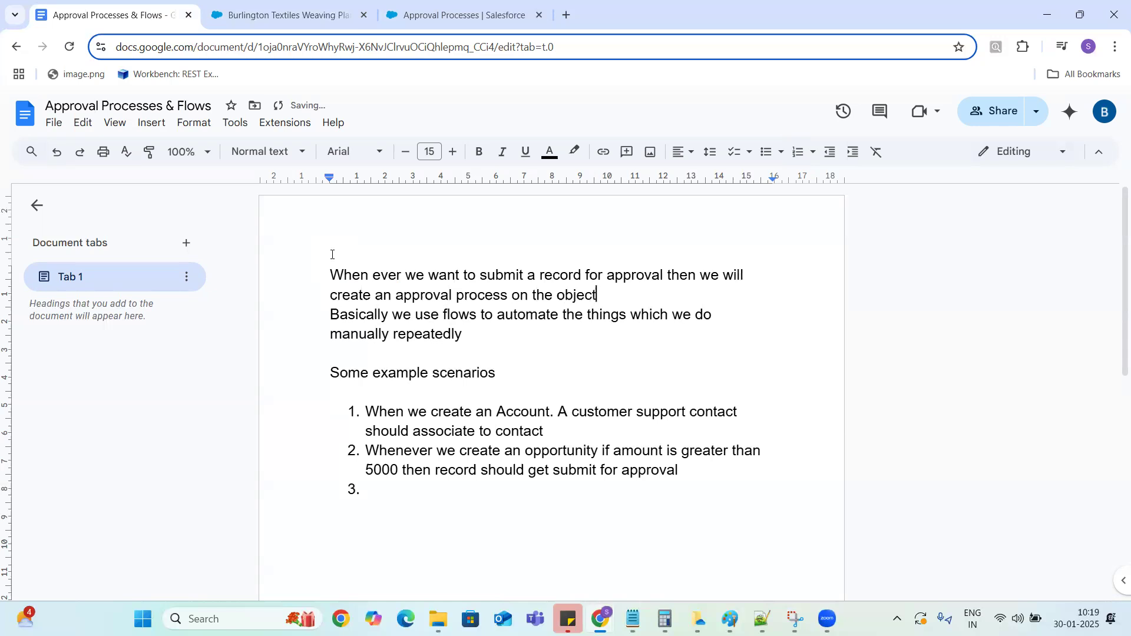
Below the opening paragraph, add the navigation line "Setup → Approval Process" after a blank line.
key(Return)
key(Return)
text(Set)
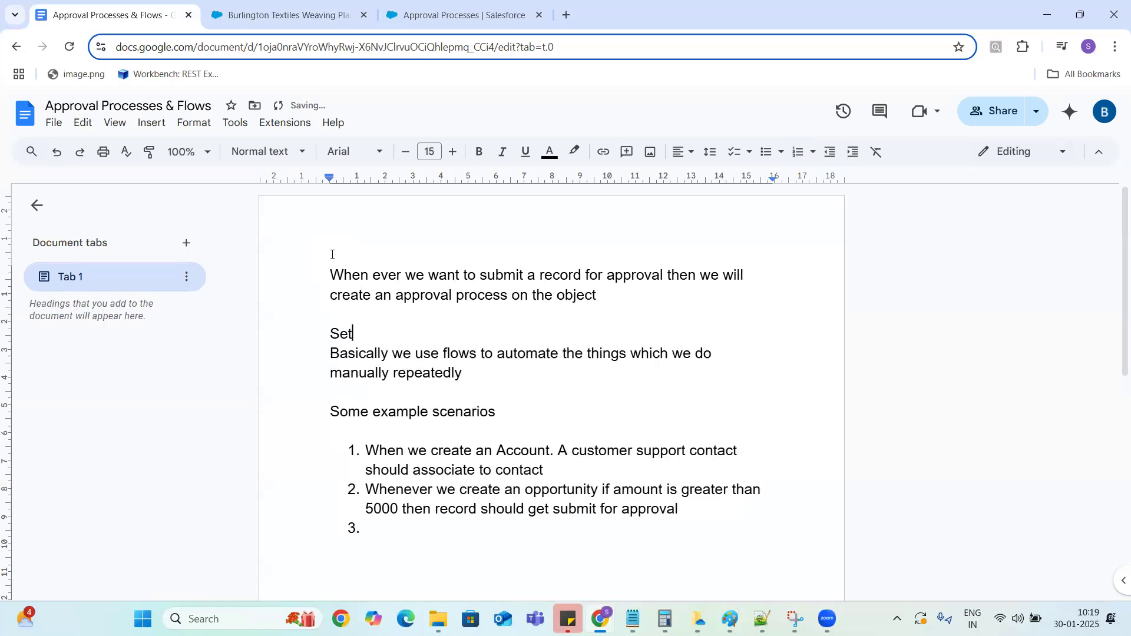
text(up -)
text(> Ap)
text(roval Proce)
text(ss)
key(Return)
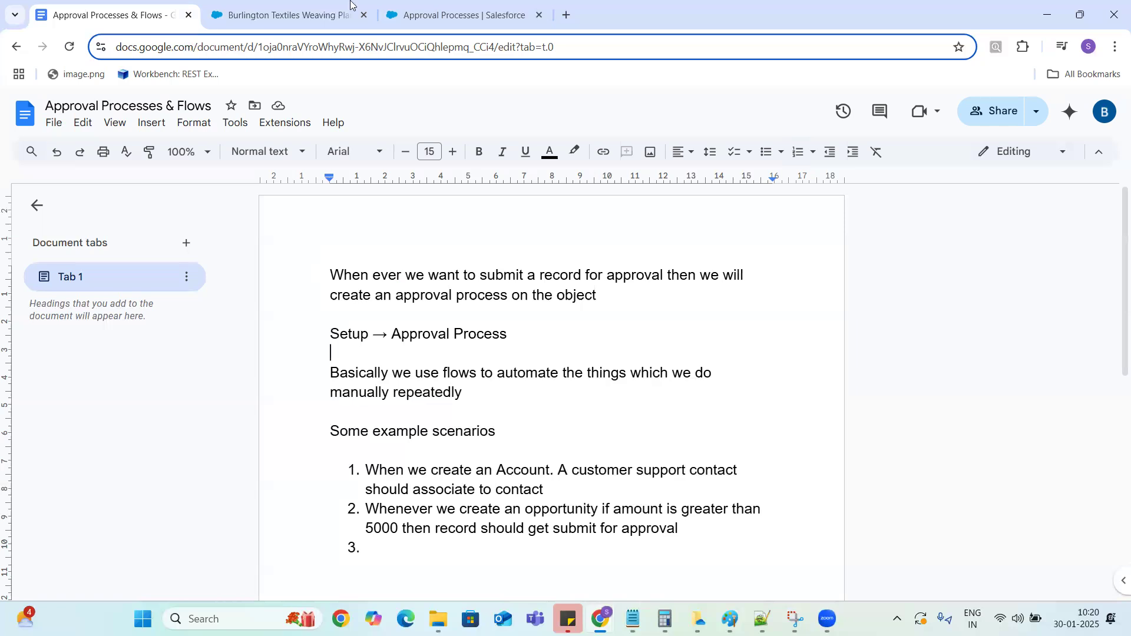
Switch to the Salesforce Approval Processes page and examine the objects for which approval processes can be managed.
click(440, 16)
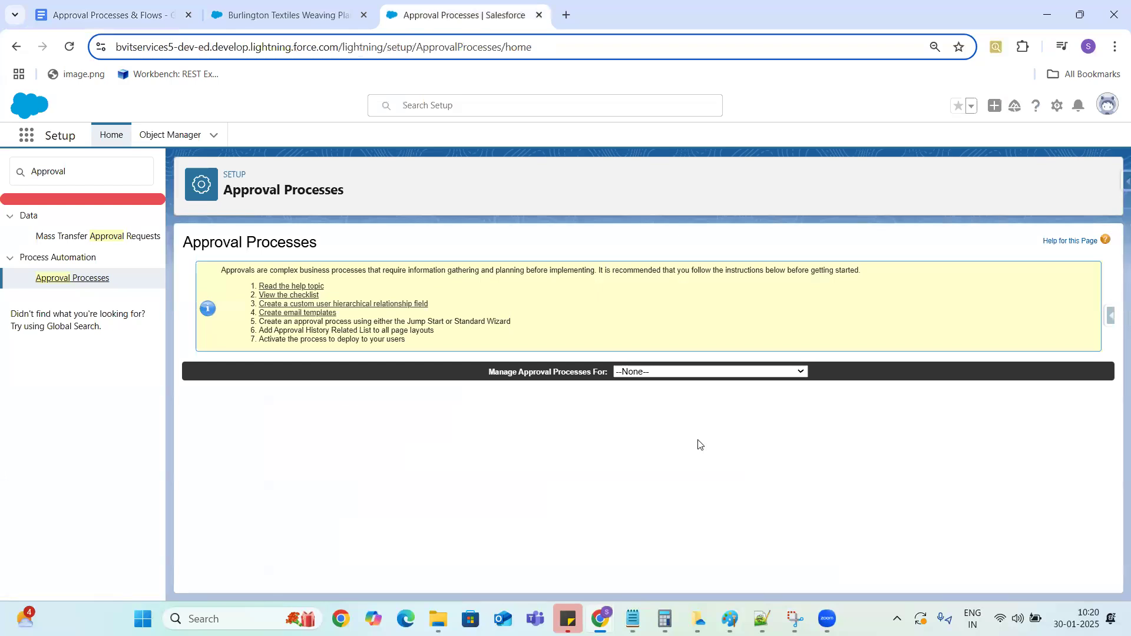
click(728, 374)
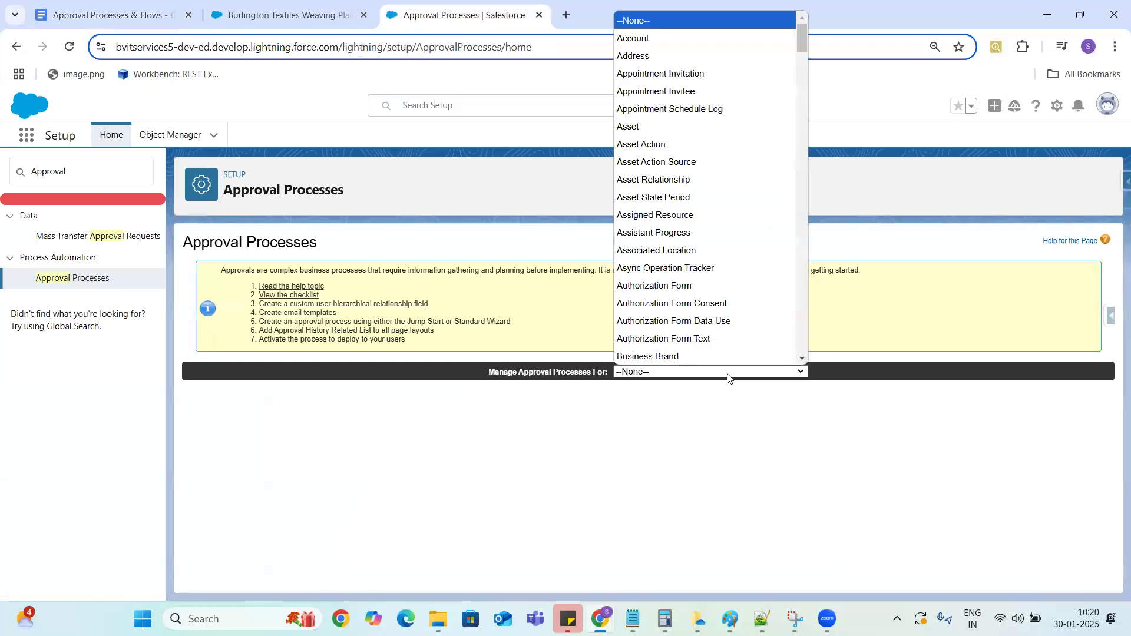
drag(802, 42, 812, 192)
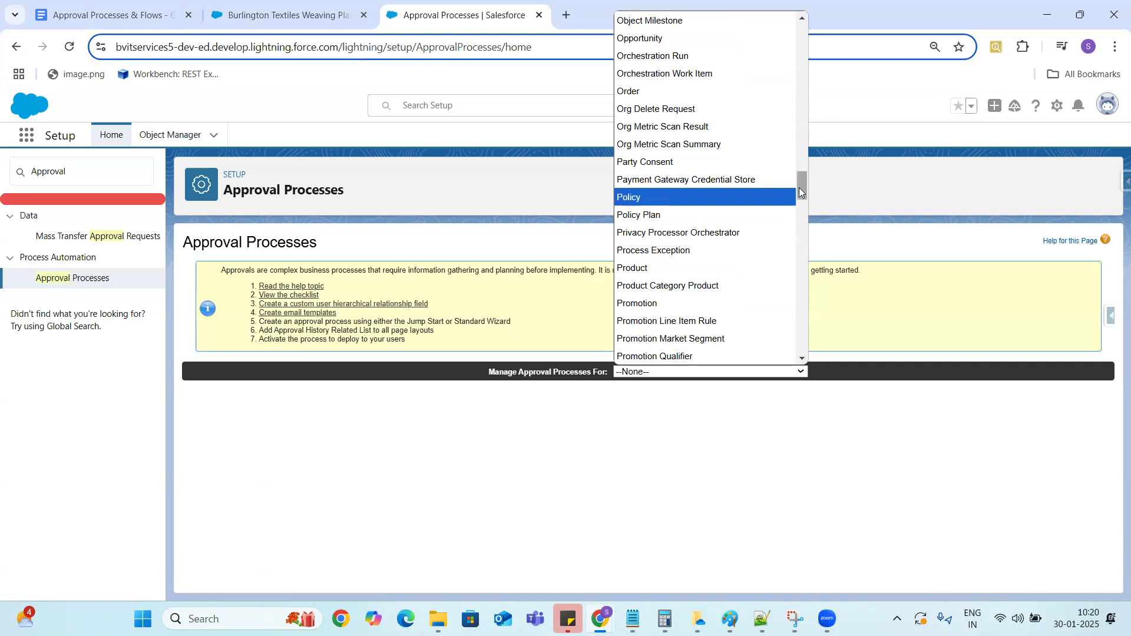
drag(799, 188, 800, 29)
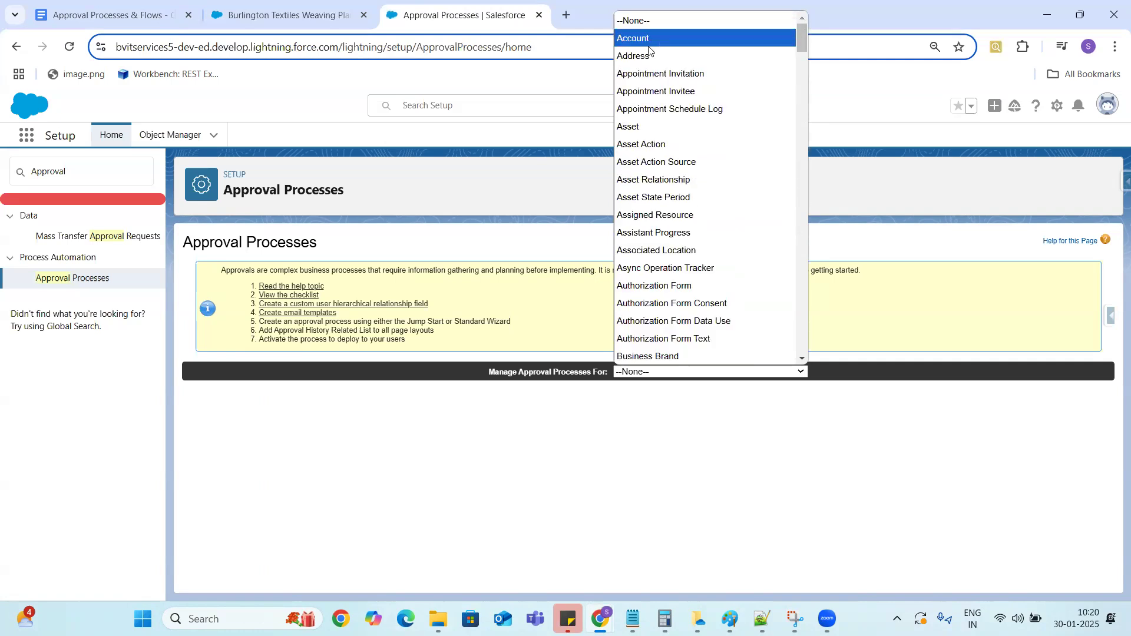
click(803, 357)
click(803, 357)
click(803, 358)
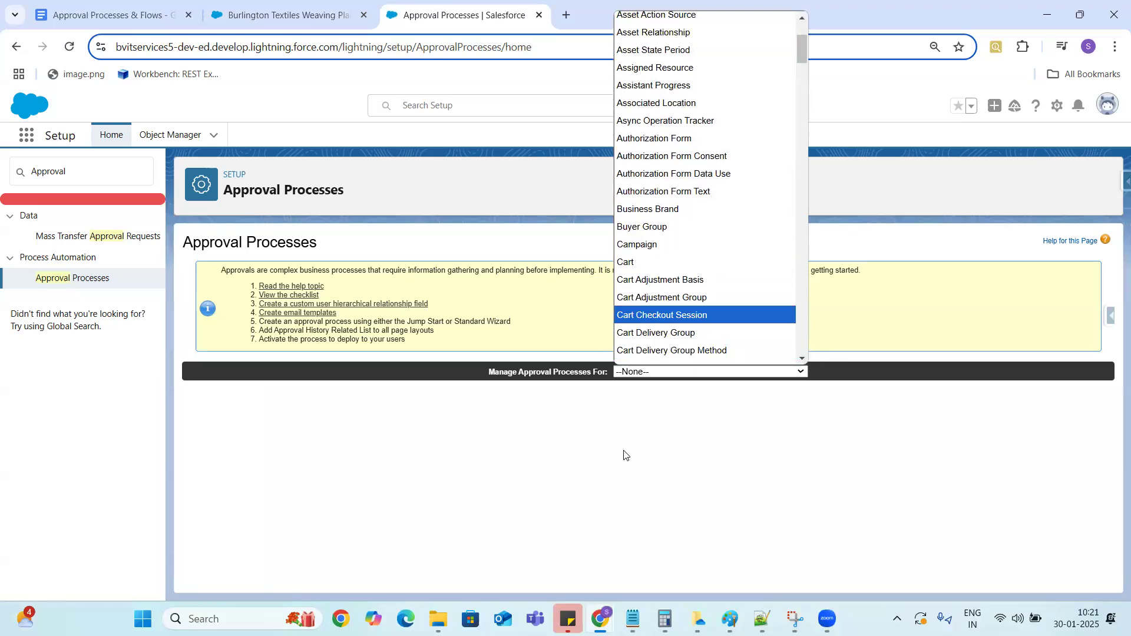
click(802, 358)
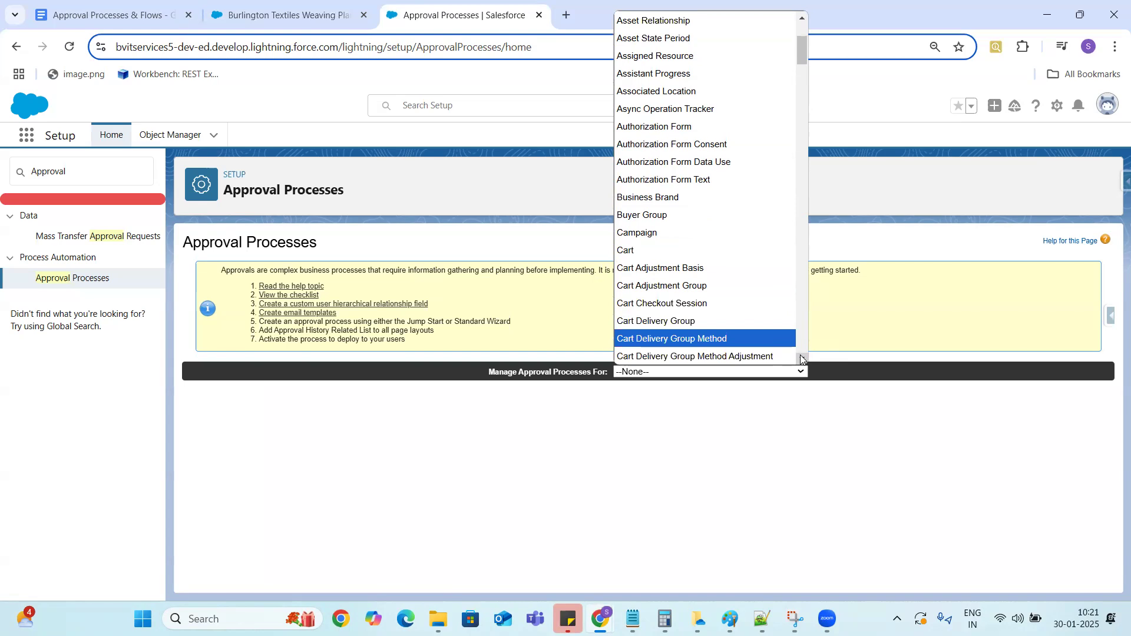
click(286, 16)
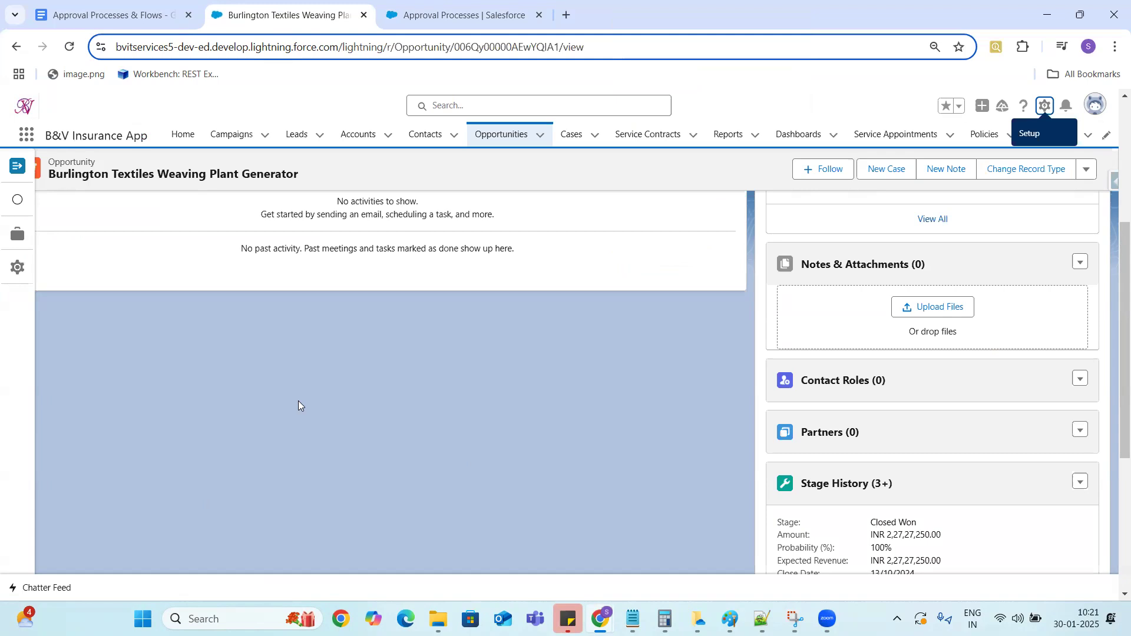
click(459, 12)
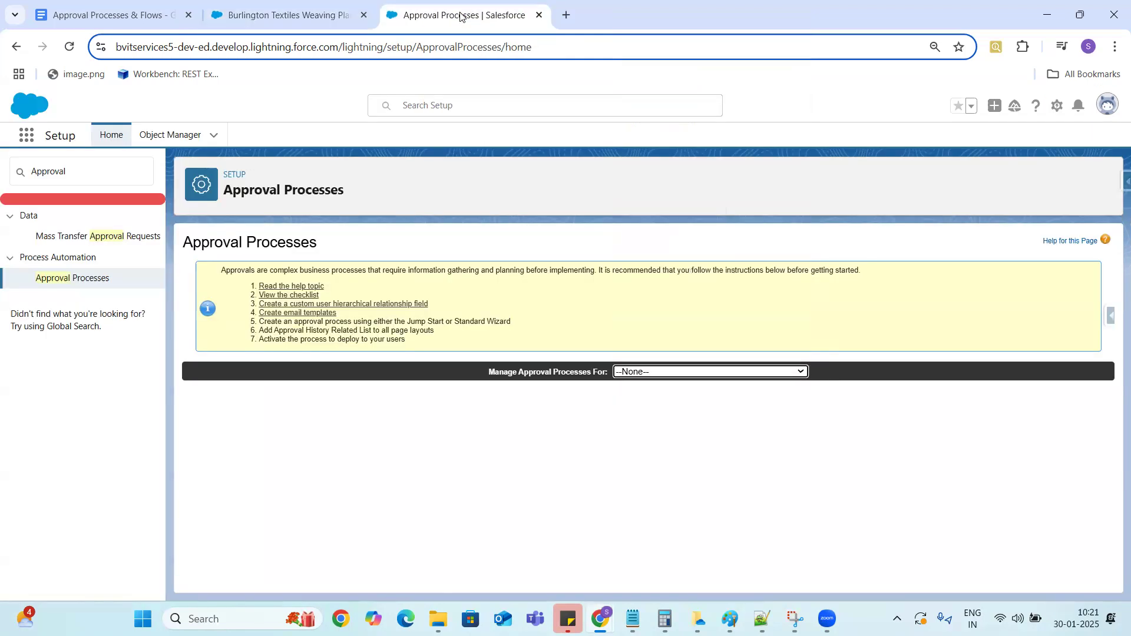
Choose Opportunity as the object to manage approval processes for, and show the wizard choices for creating a new approval process.
click(766, 372)
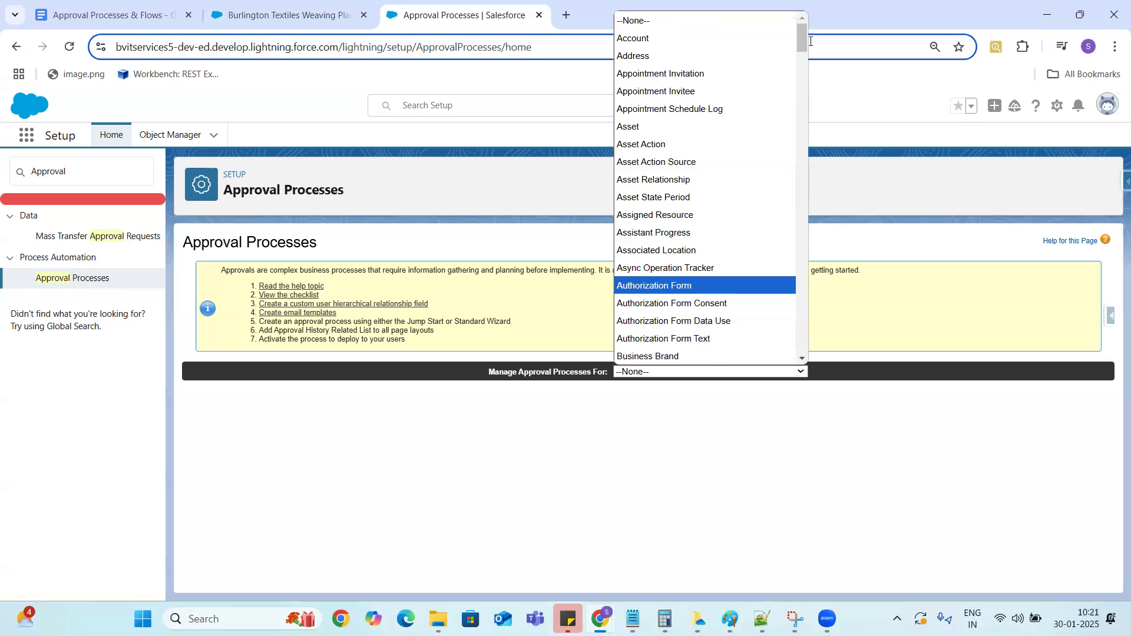
scroll(800, 37, down, 20)
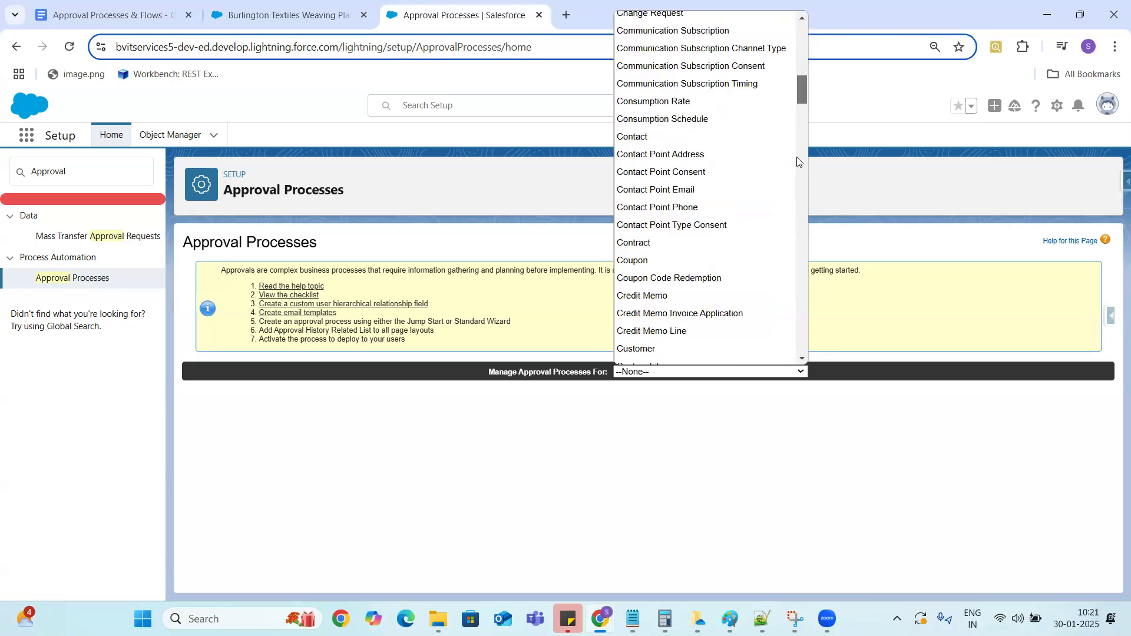
scroll(794, 194, down, 10)
drag(794, 205, 792, 182)
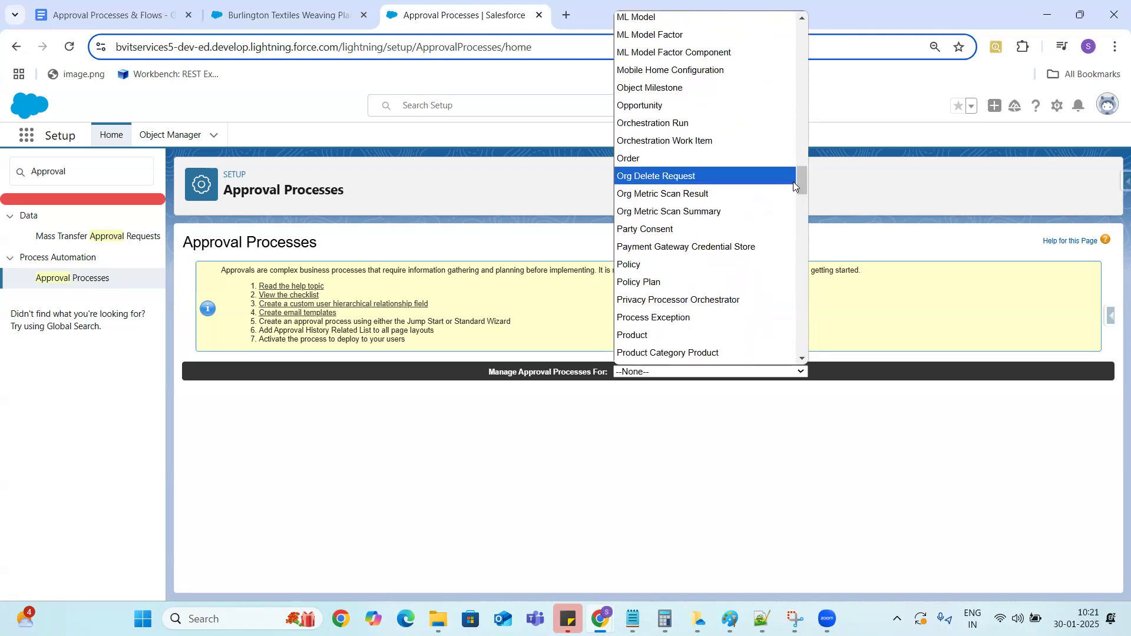
click(638, 106)
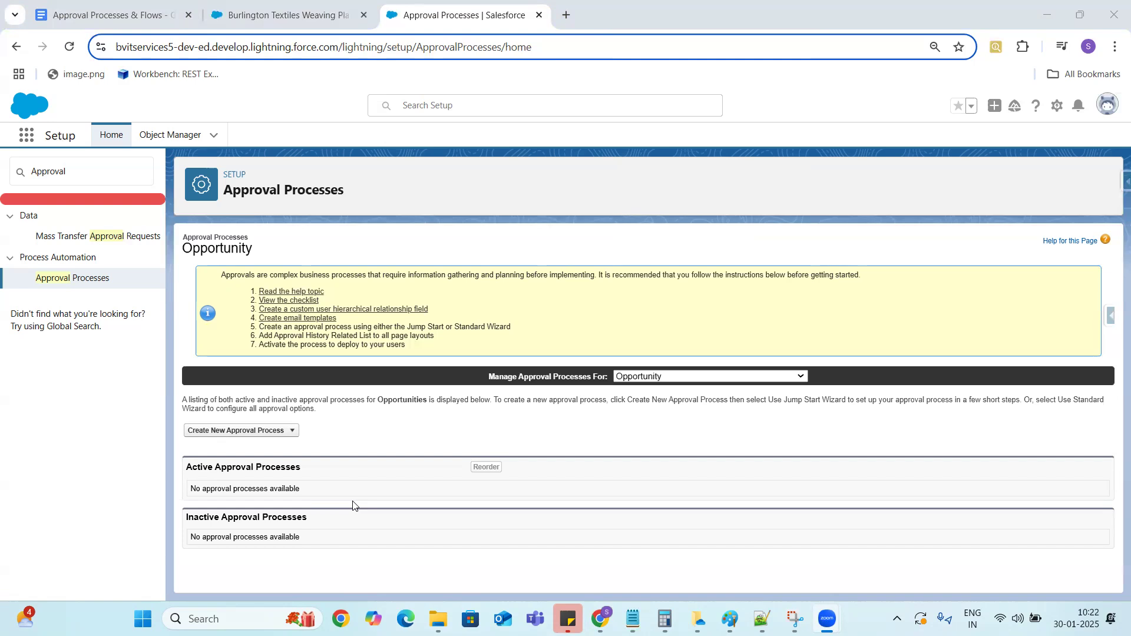
click(241, 431)
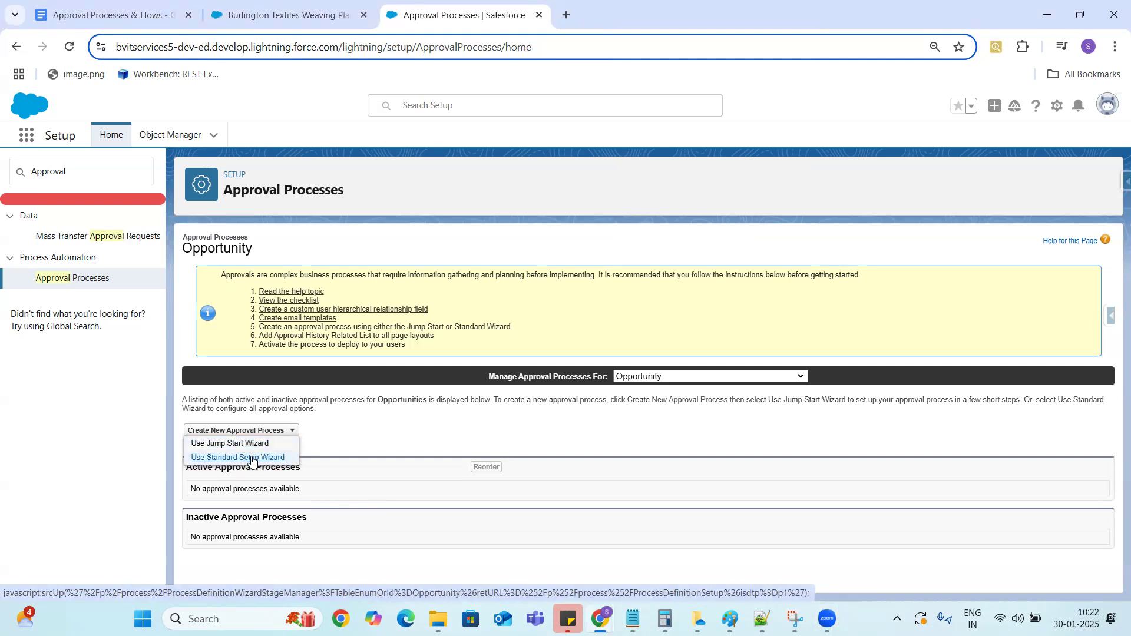
Switch to the Google Docs notes and add "Approval Process we can setup using two wizards" below the "Setup → Approval Process" line.
click(125, 15)
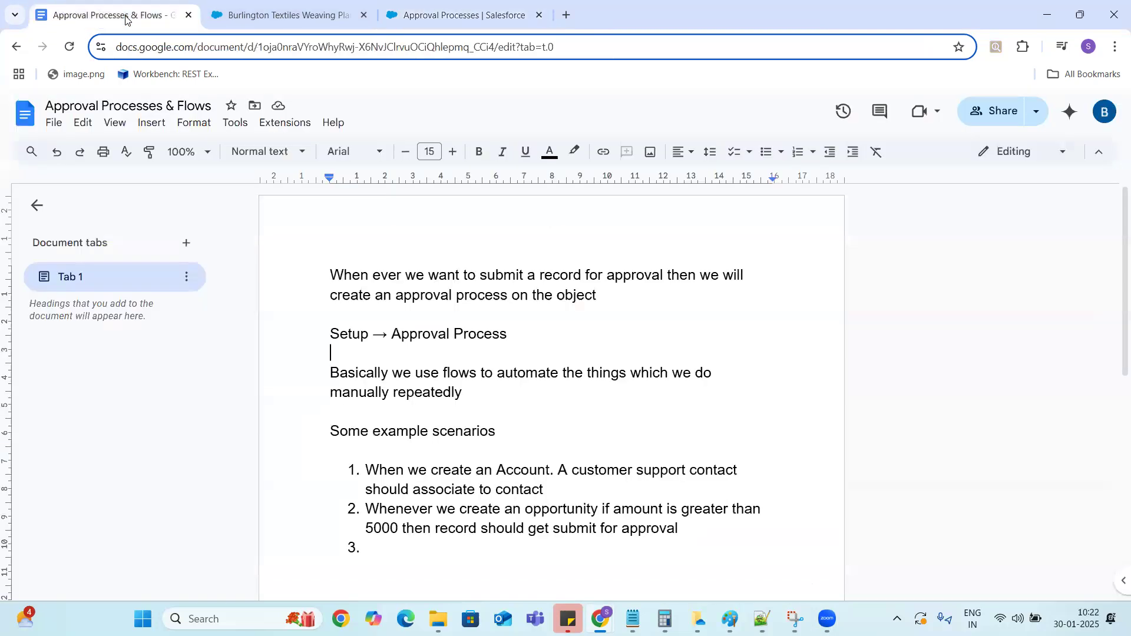
click(533, 332)
key(Return)
key(Return)
text(Approval Process w)
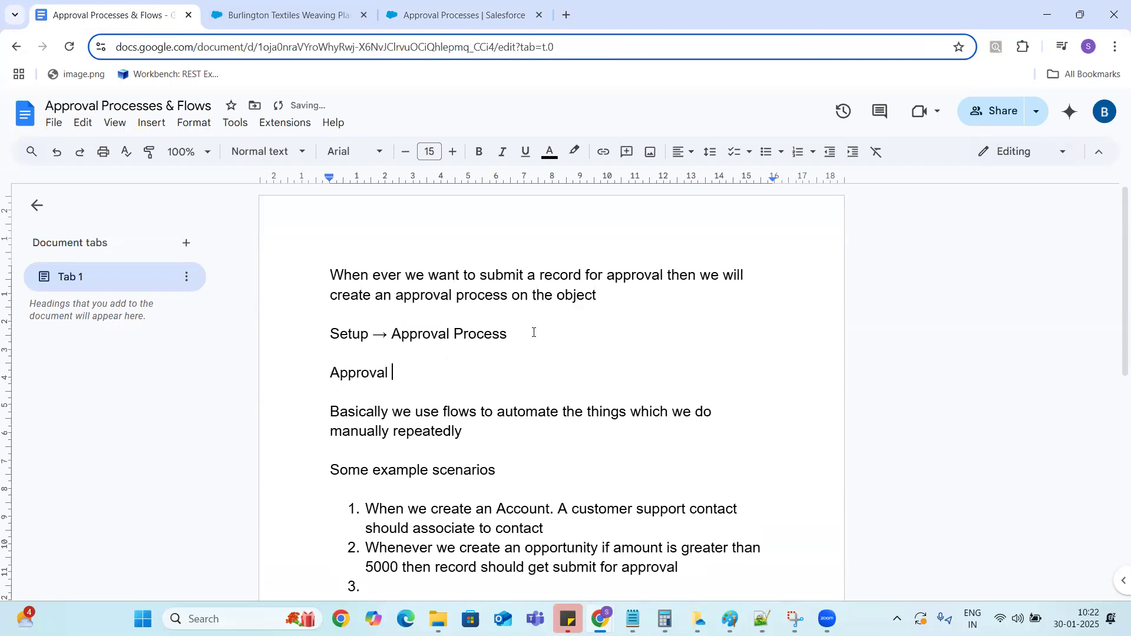
text(e can )
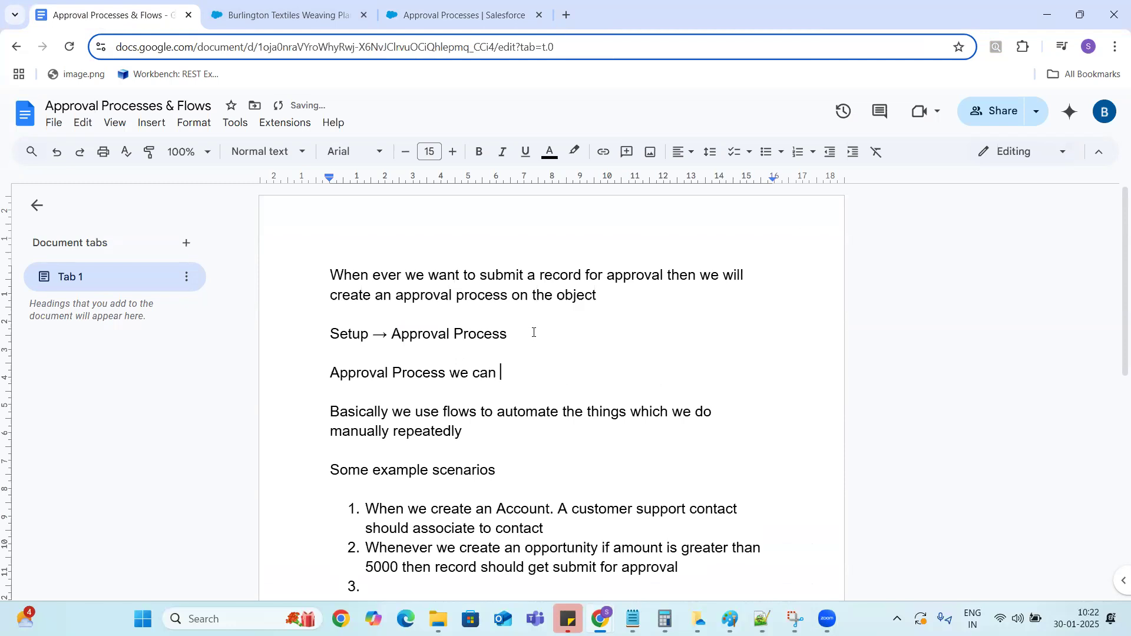
text(setup using two wizars)
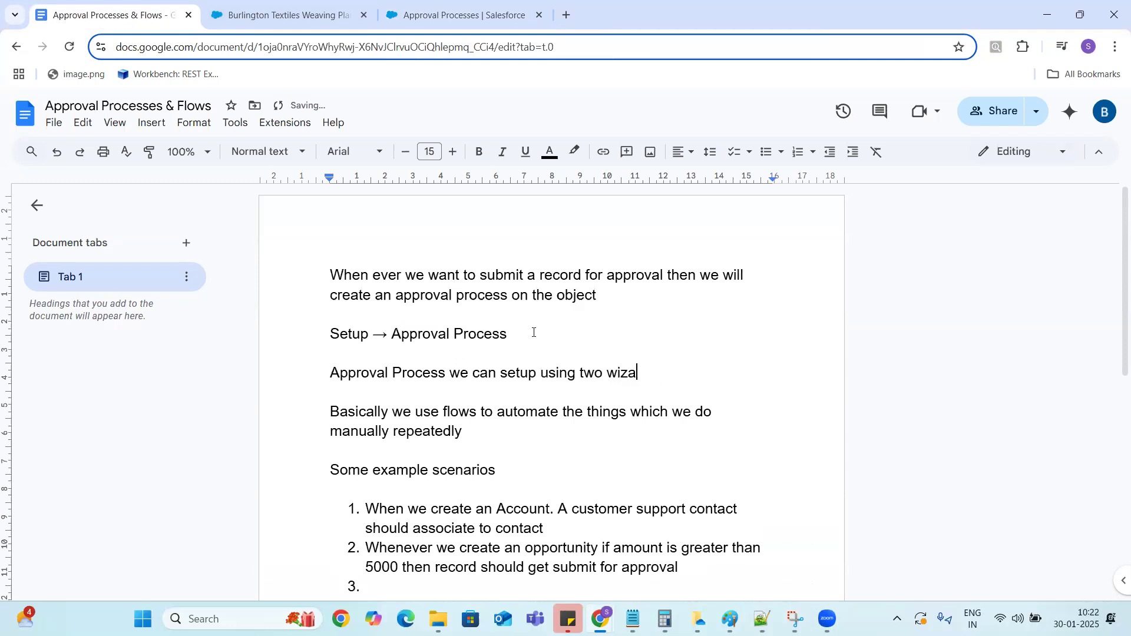
key(BackSpace)
text(ds)
key(Return)
key(Return)
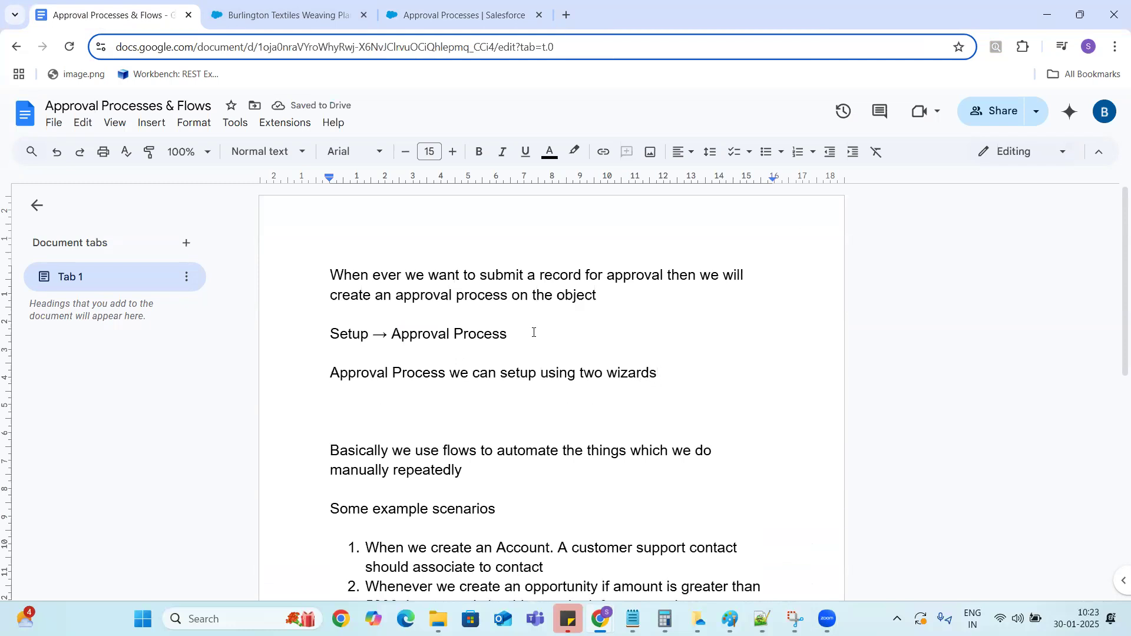
Add a bulleted list under the wizards sentence with the items "Jump Start Wizard" and "Standard Process Wizard".
click(765, 152)
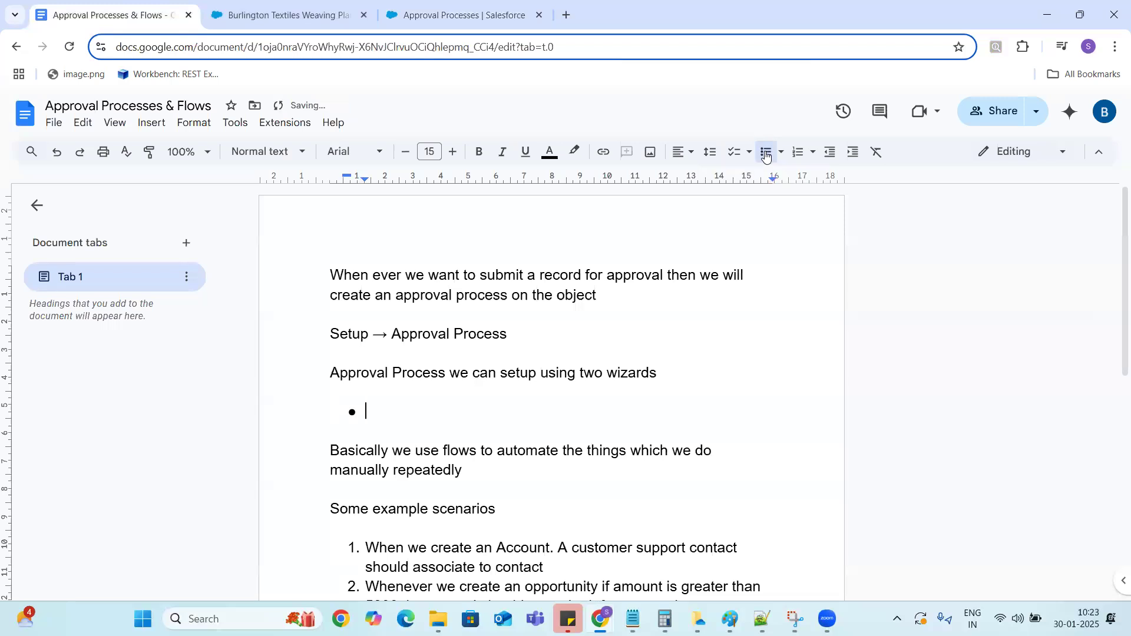
text(Jump Start Wizare)
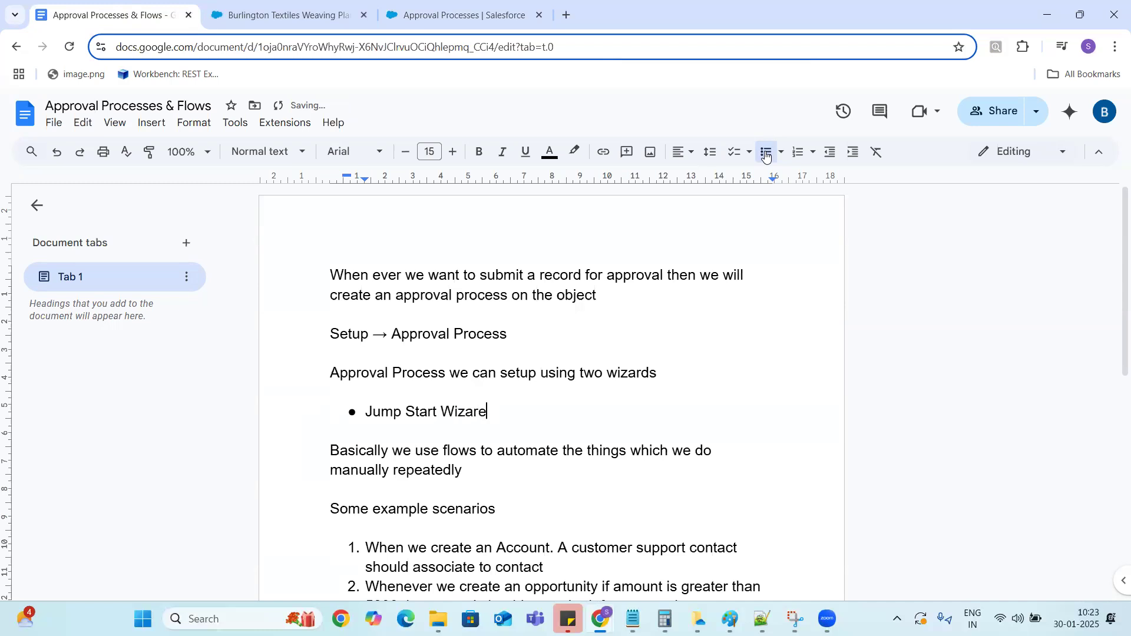
key(BackSpace)
text(d)
key(Return)
text(Stand)
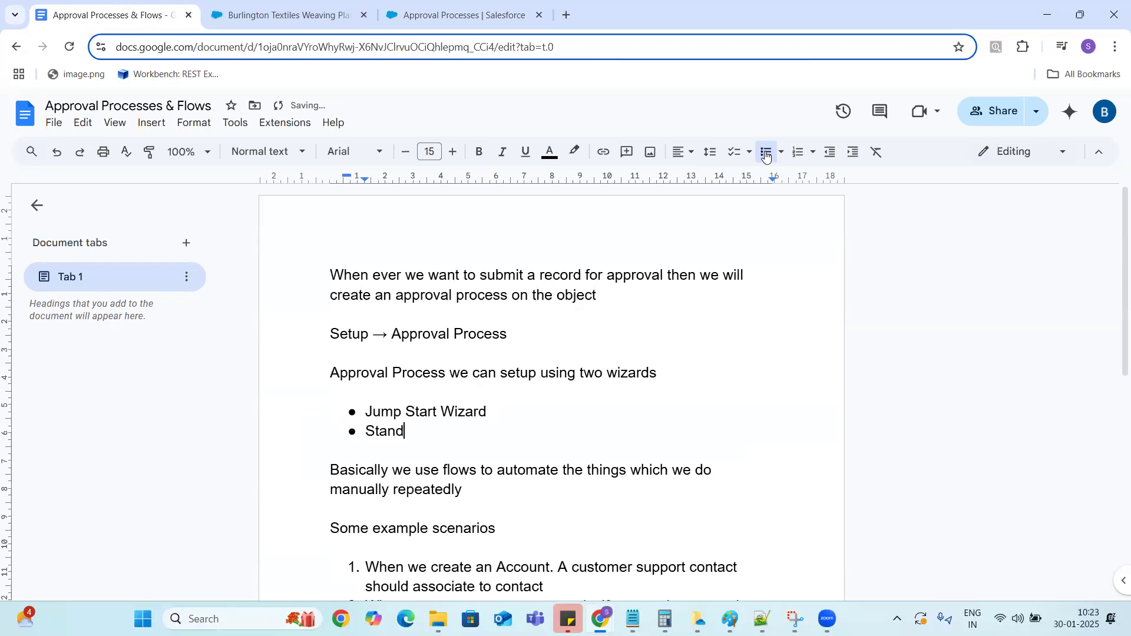
text(ard Process Wizard)
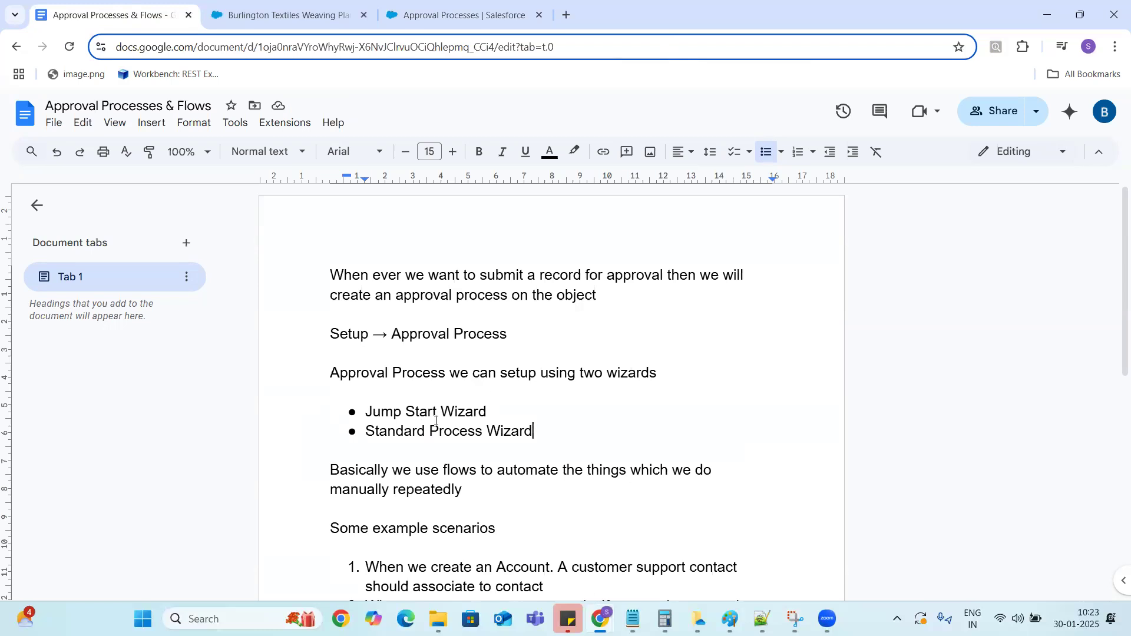
Check the wizard names in Salesforce and insert "Setup" before "Process" in the second bullet of the notes.
double_click(469, 411)
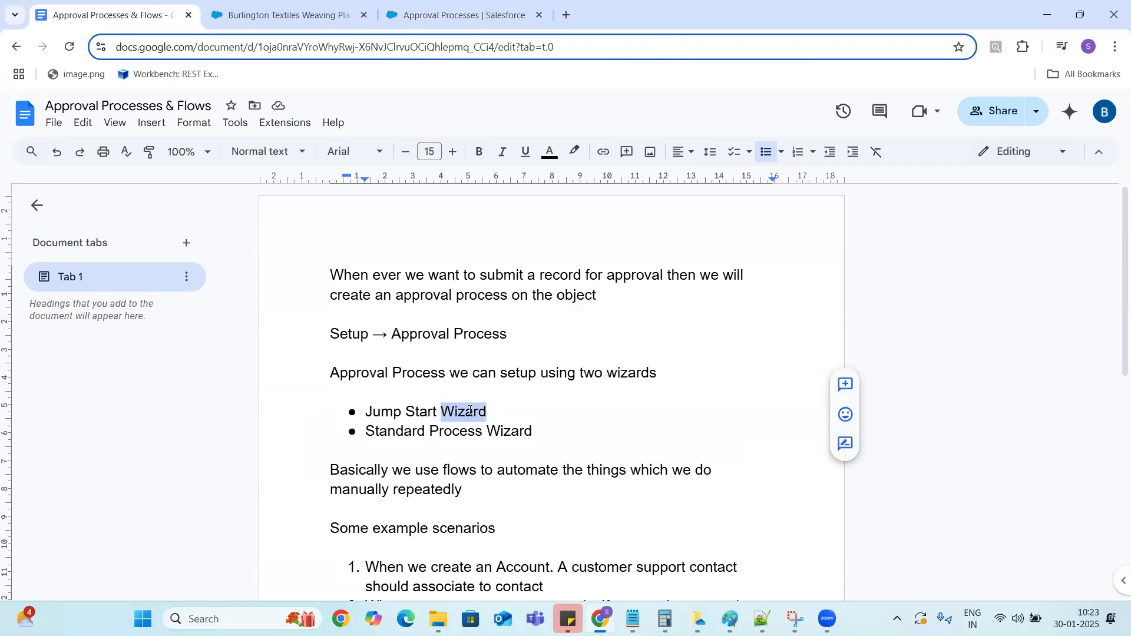
click(448, 18)
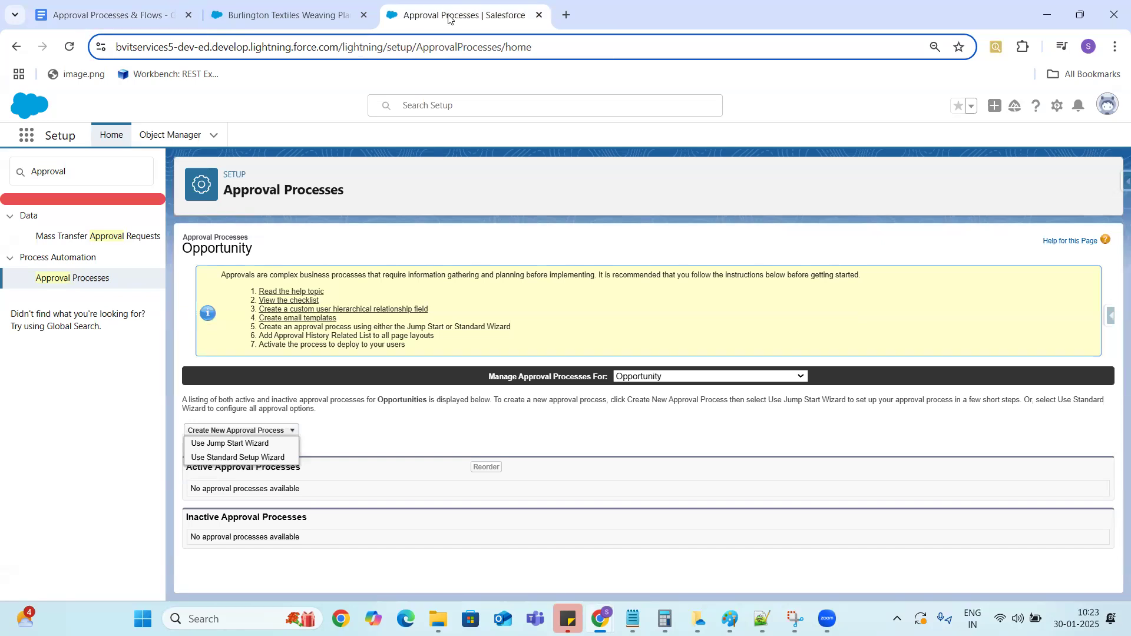
click(121, 15)
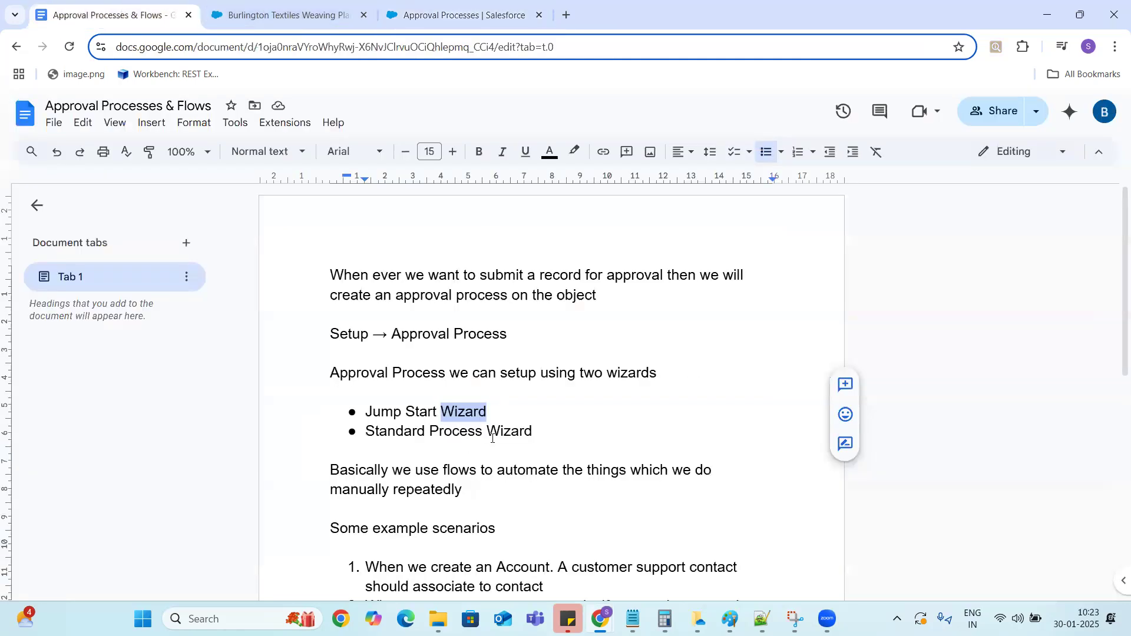
click(433, 431)
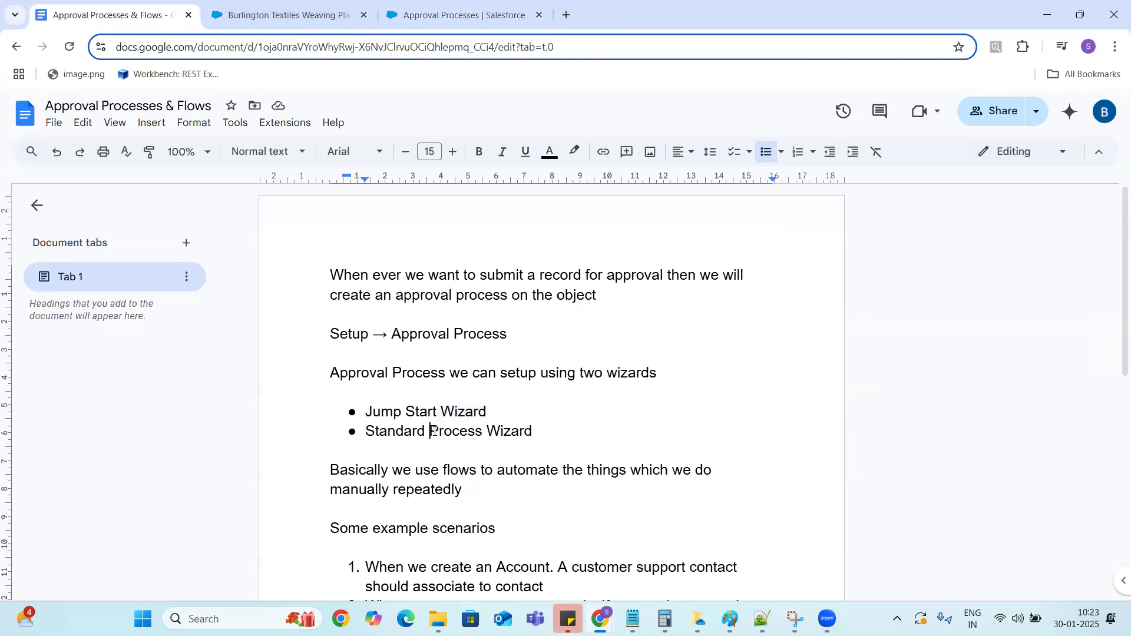
text(Setup)
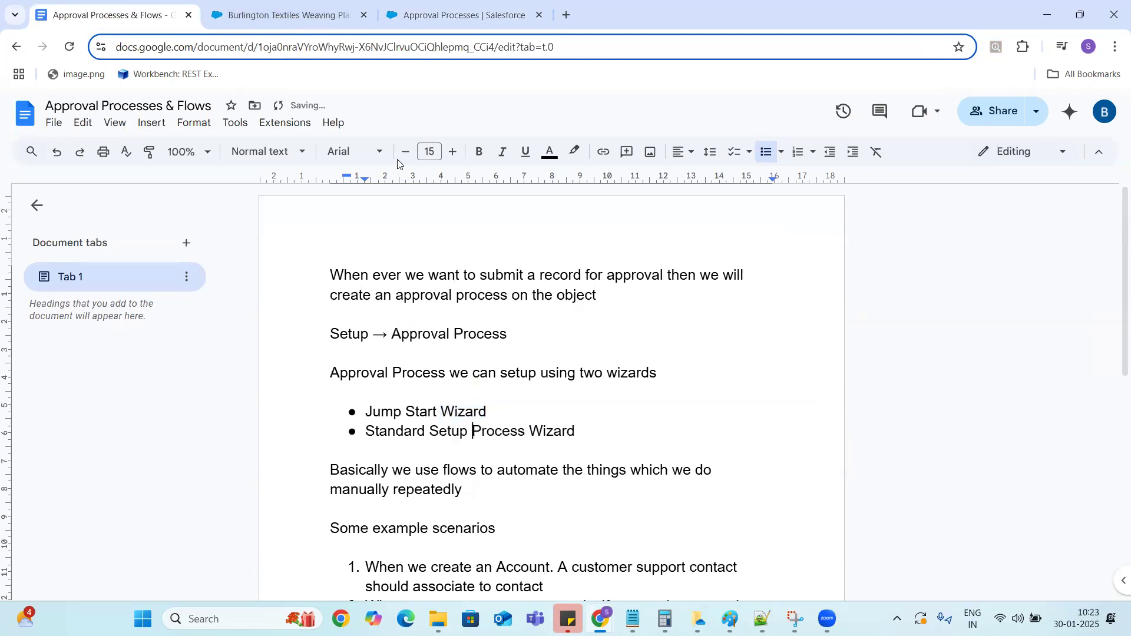
Switch to Salesforce, start a new Opportunity approval process with the Jump Start Wizard, and name it "Opportunity Approval Process".
click(283, 18)
click(428, 19)
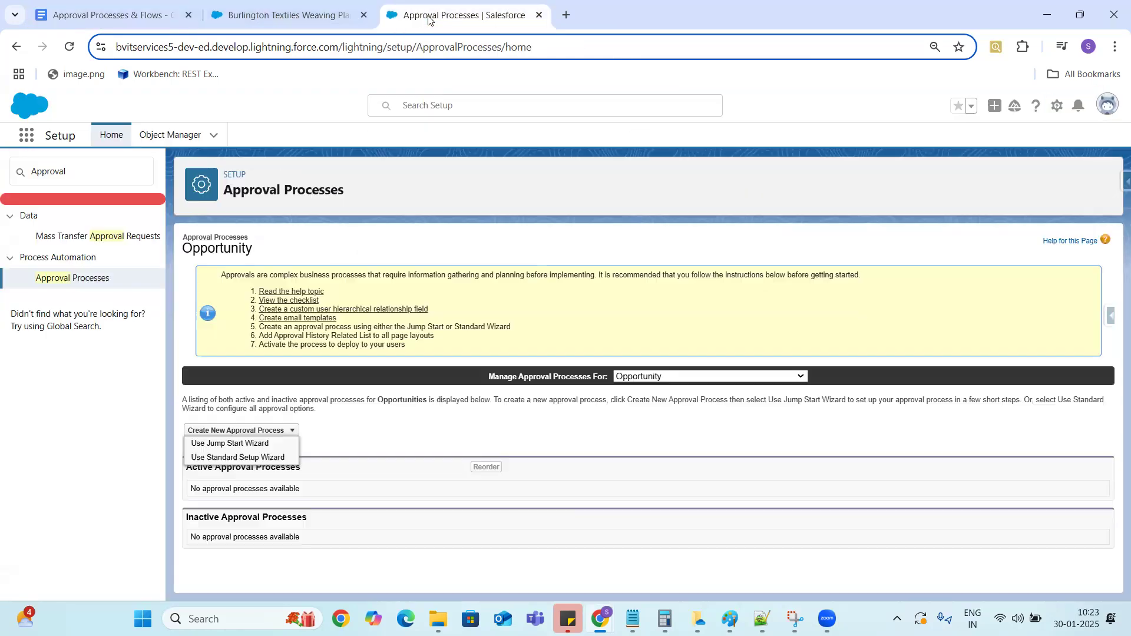
click(250, 445)
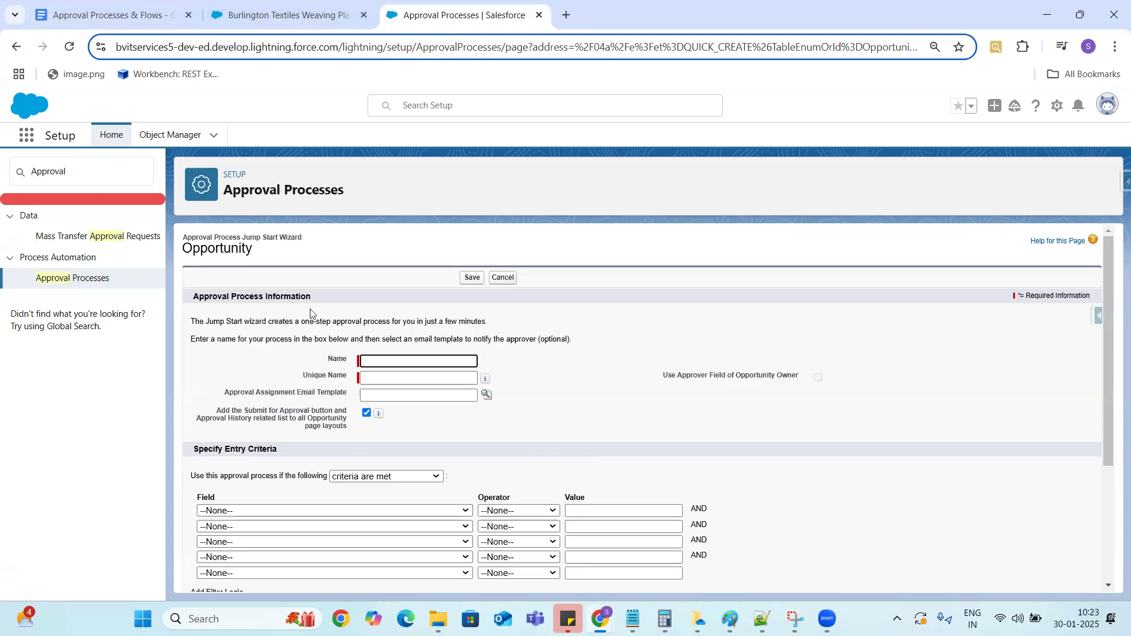
click(385, 362)
text(Op)
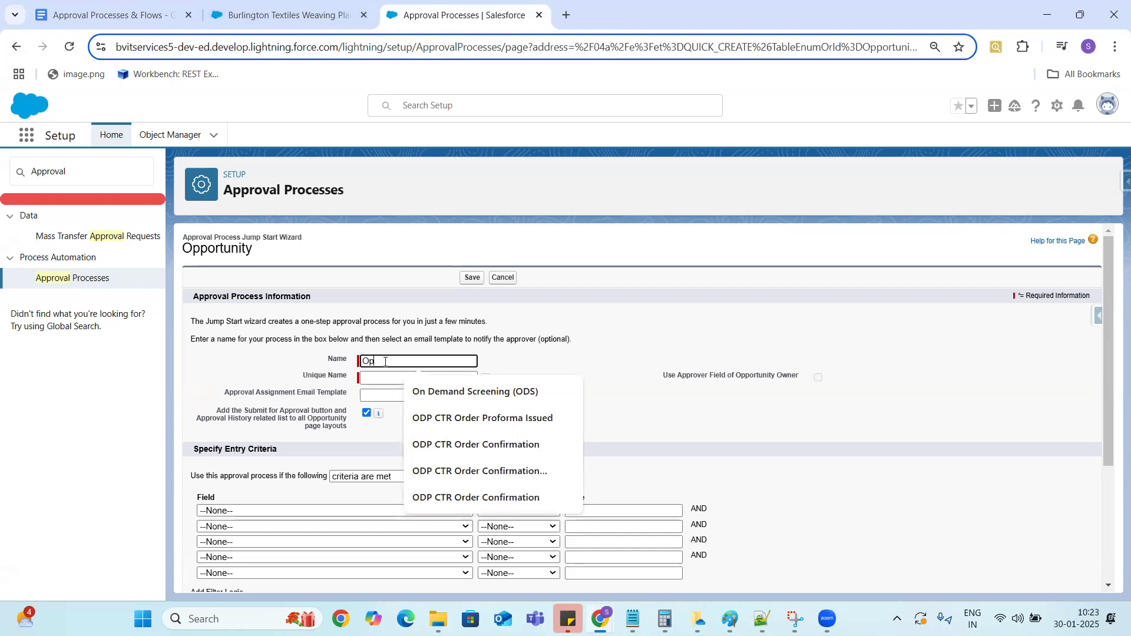
text(portunity Approval)
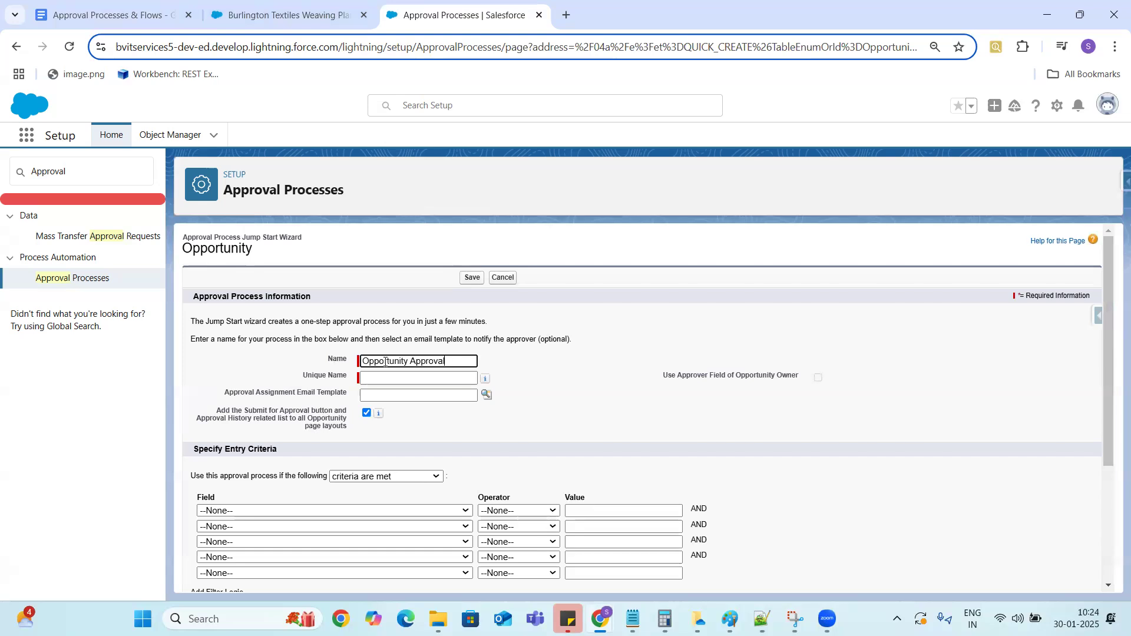
text( Process)
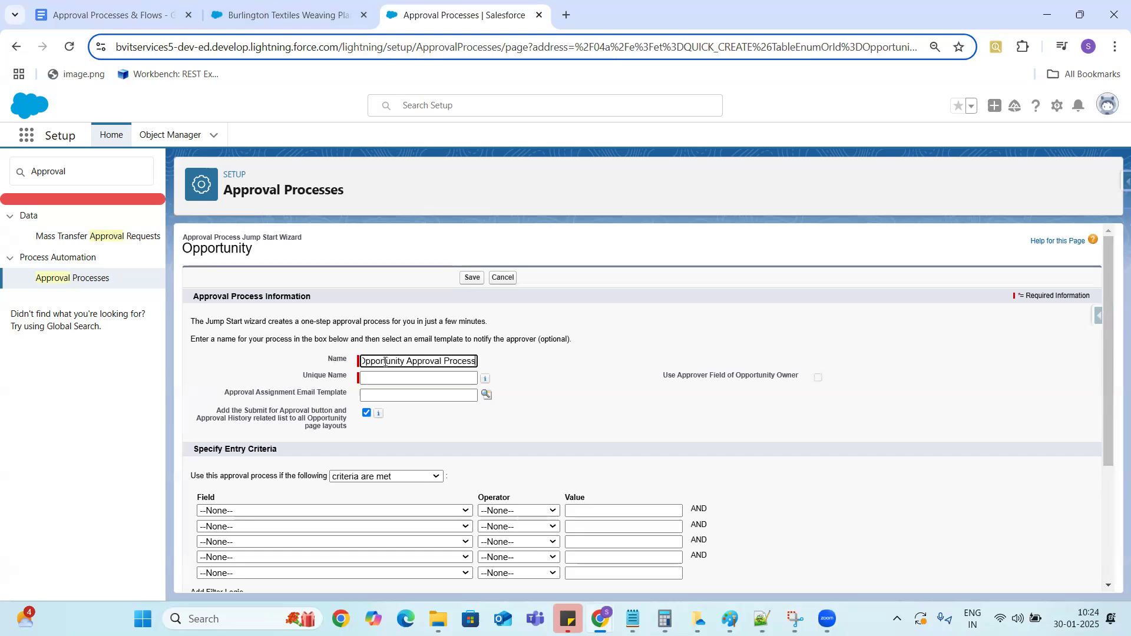
click(403, 378)
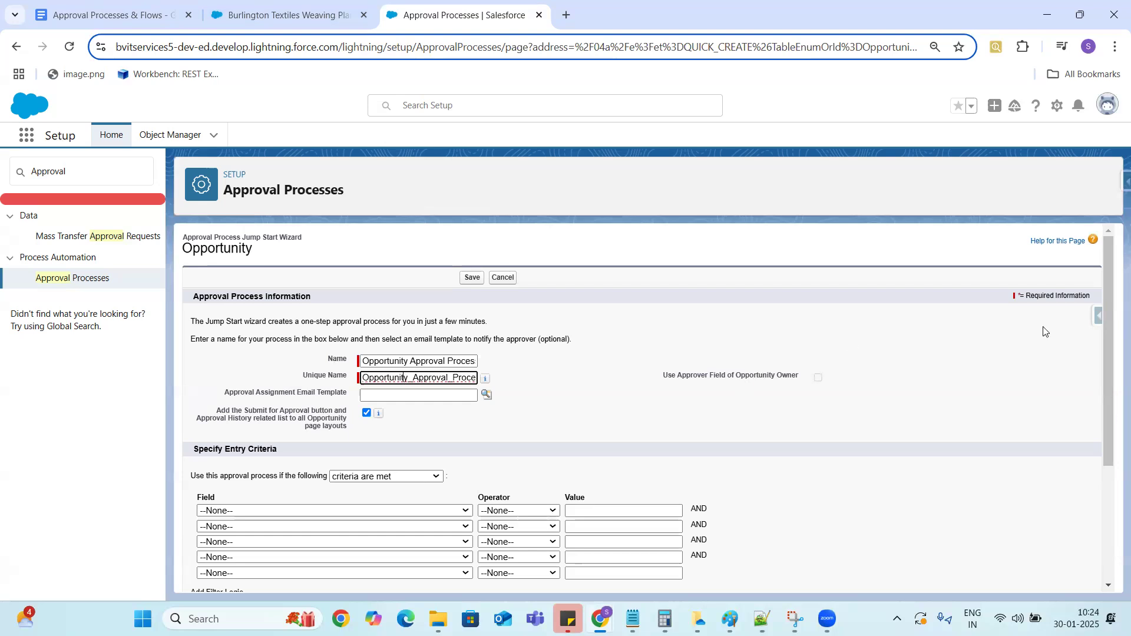
Set the field of the first entry criterion to Opportunity: Amount.
drag(1109, 273, 1113, 335)
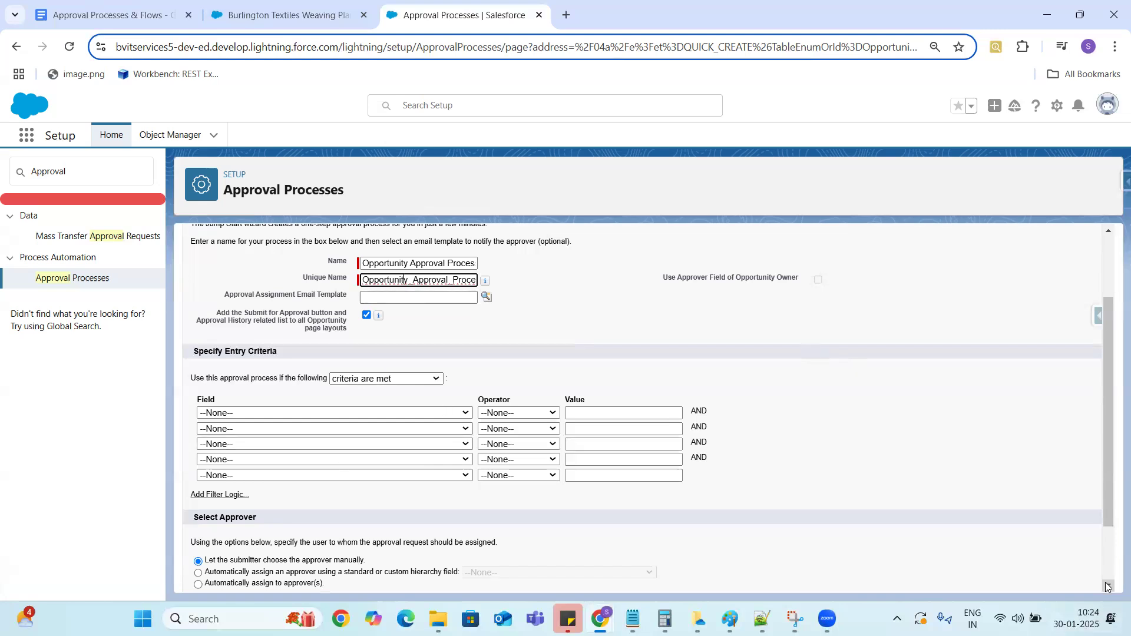
scroll(1106, 586, down, 3)
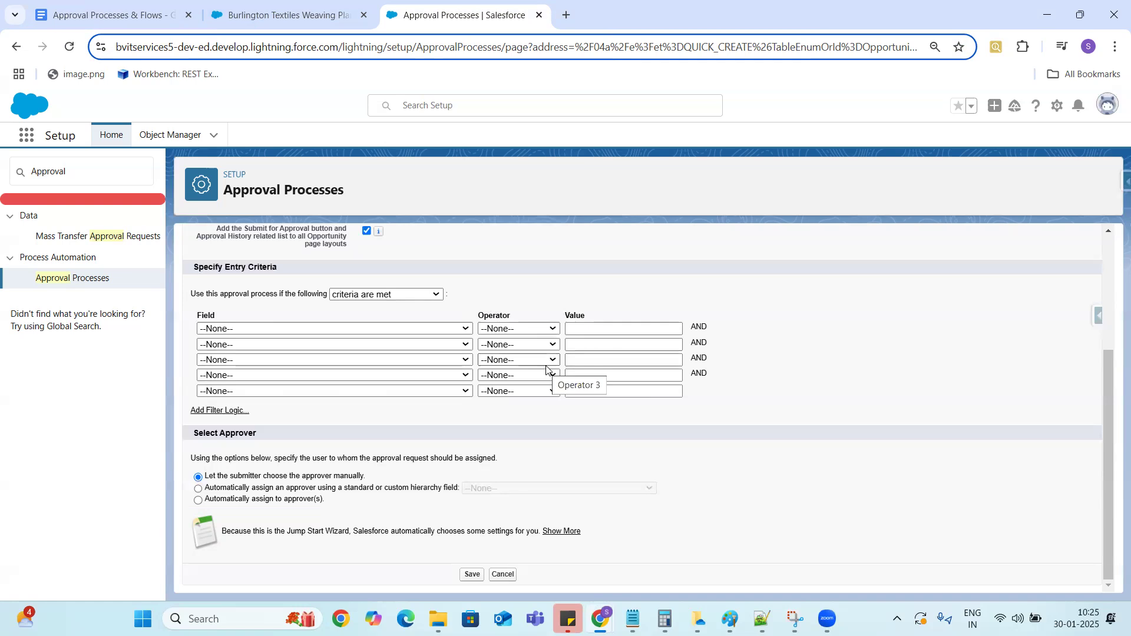
click(452, 329)
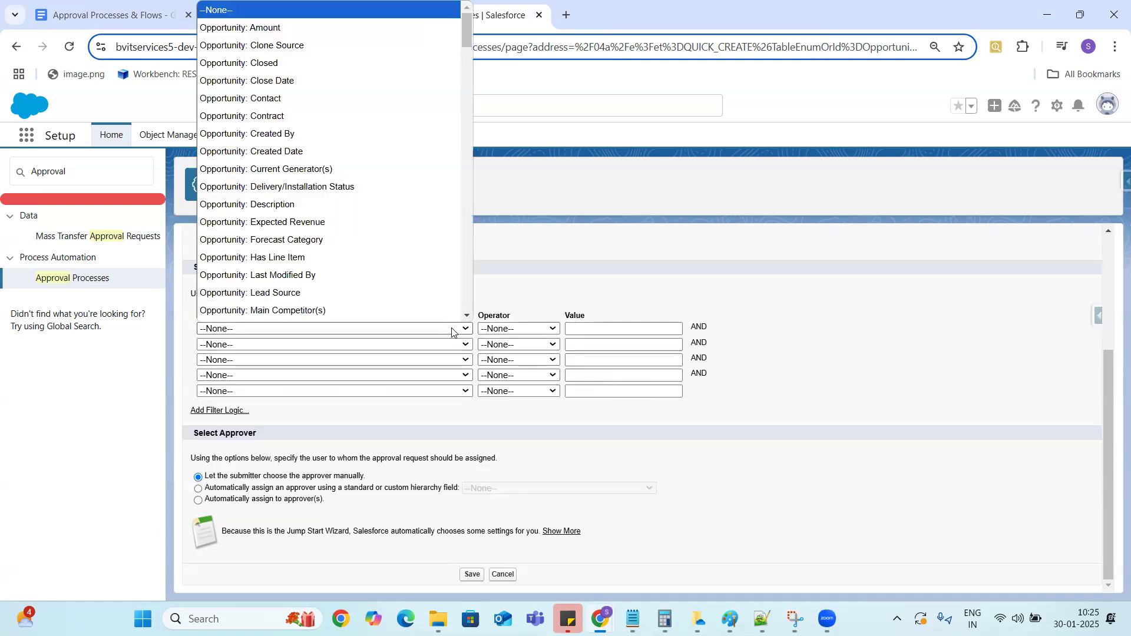
key(a)
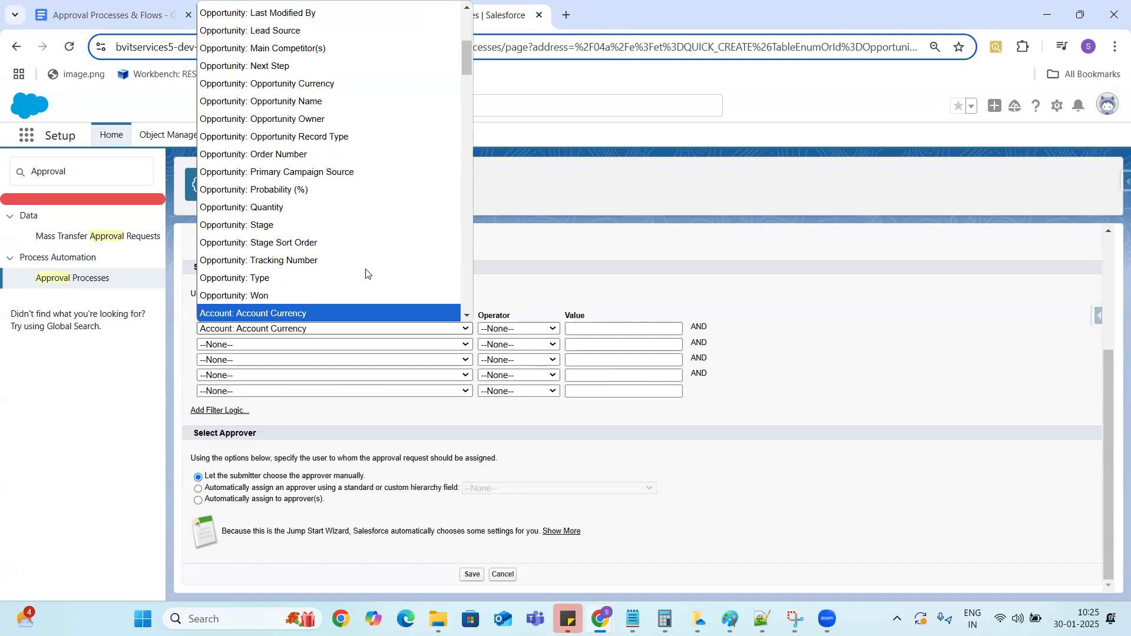
click(466, 317)
scroll(466, 317, down, 4)
scroll(466, 317, down, 2)
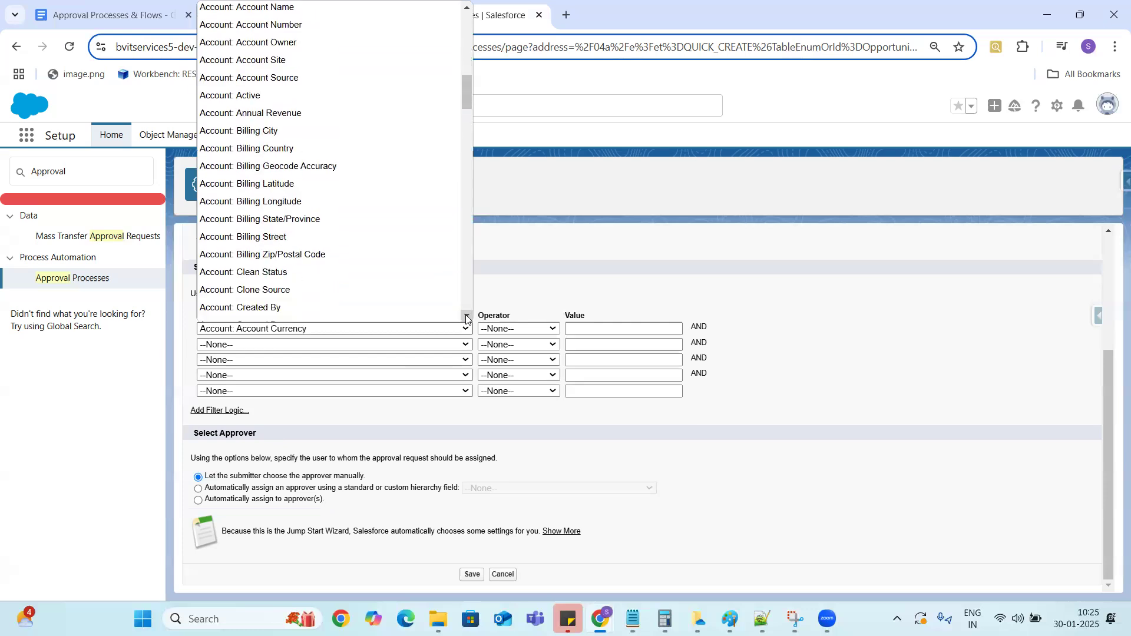
click(463, 105)
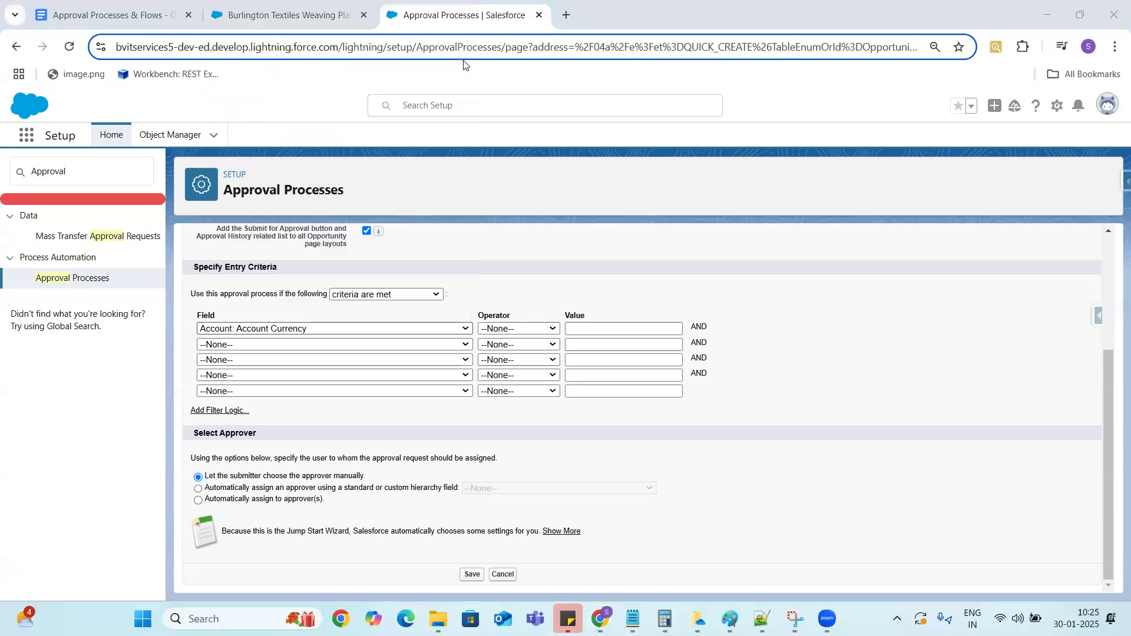
click(462, 330)
key(Down)
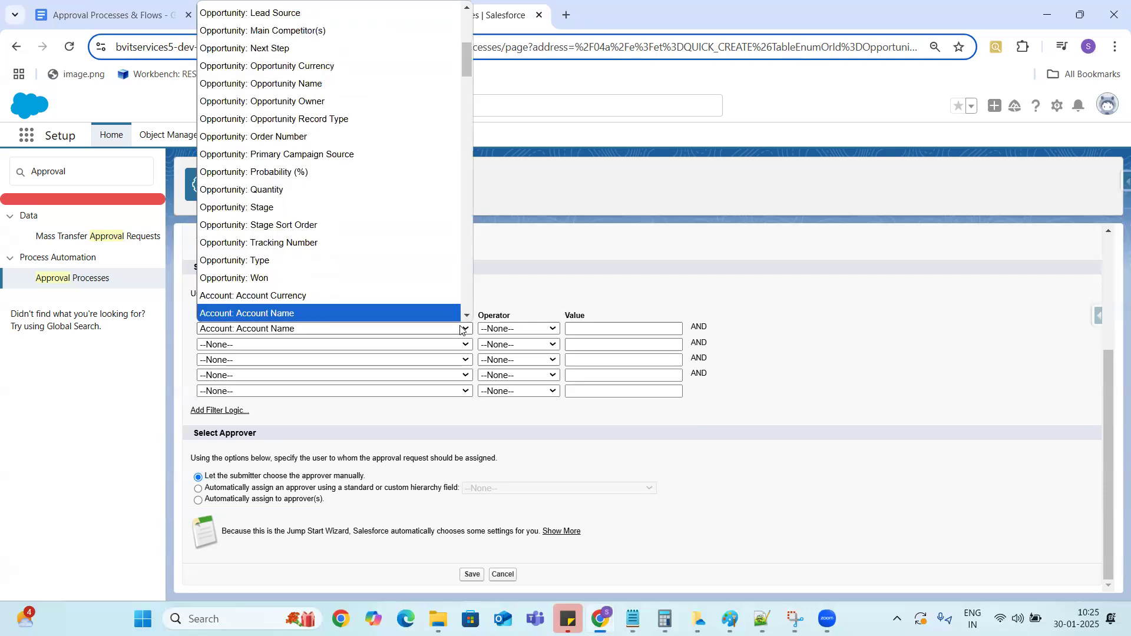
key(Up)
key(Up)
key(Up)
key(Up)
key(Up)
key(Up)
key(Up)
key(Up)
key(Up)
key(Up)
key(Up)
key(Up)
key(Up)
key(Up)
key(Up)
key(Up)
key(Up)
key(Up)
key(Up)
key(Up)
key(Up)
key(Up)
key(Up)
key(Up)
key(Up)
key(Up)
key(Up)
key(Up)
key(Up)
key(Up)
key(Up)
key(Up)
key(Up)
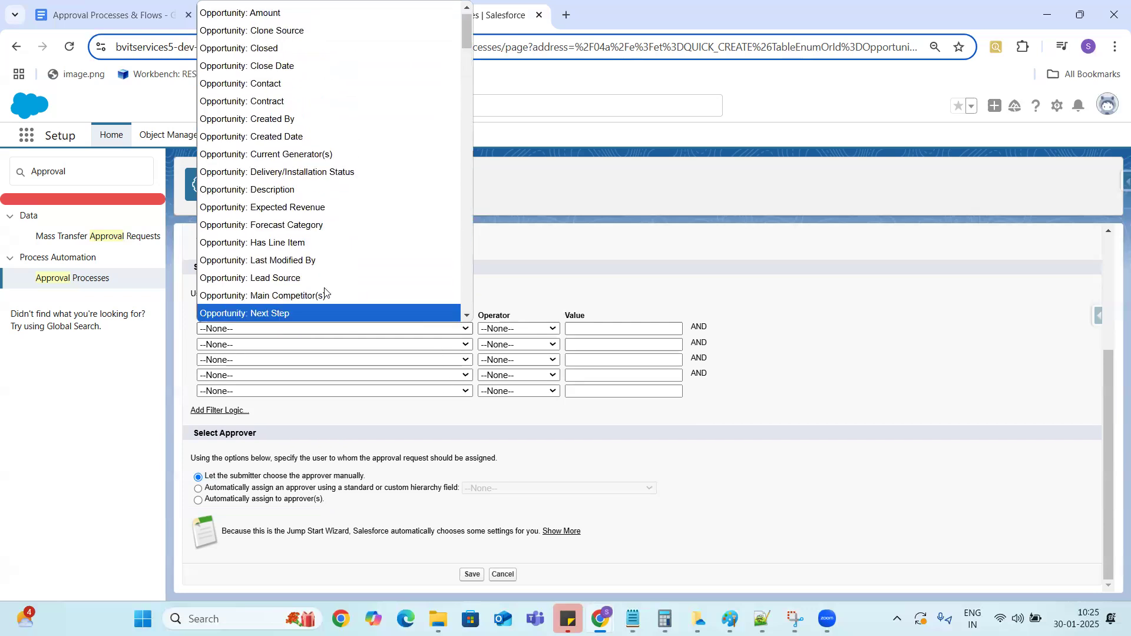
click(269, 31)
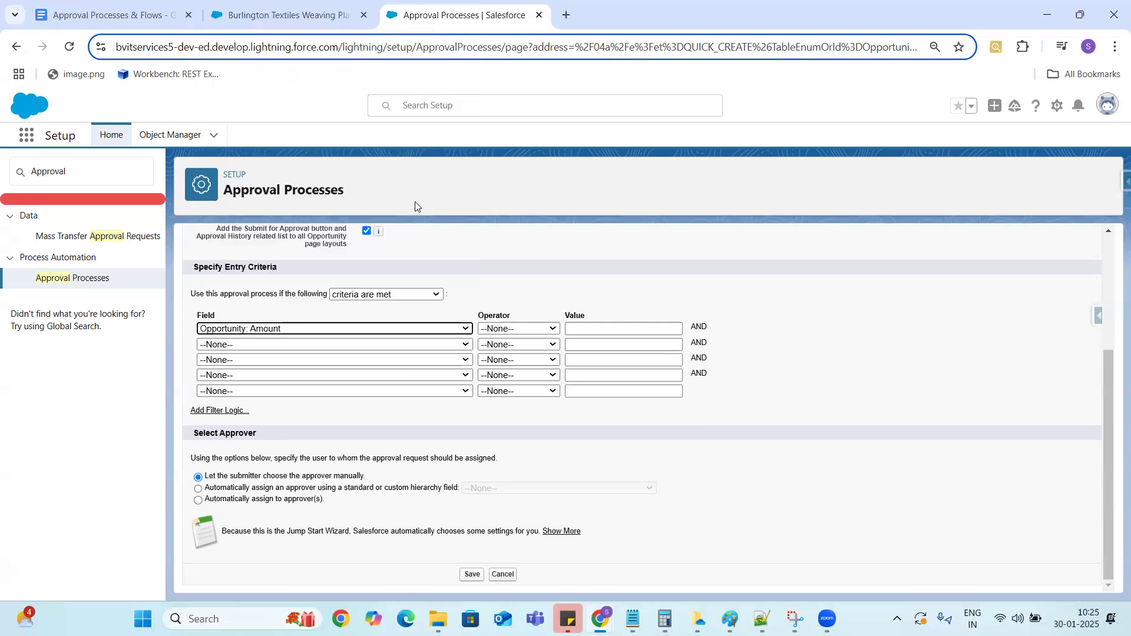
Complete the first entry criterion with the operator "greater than" and the value 5000.
click(524, 329)
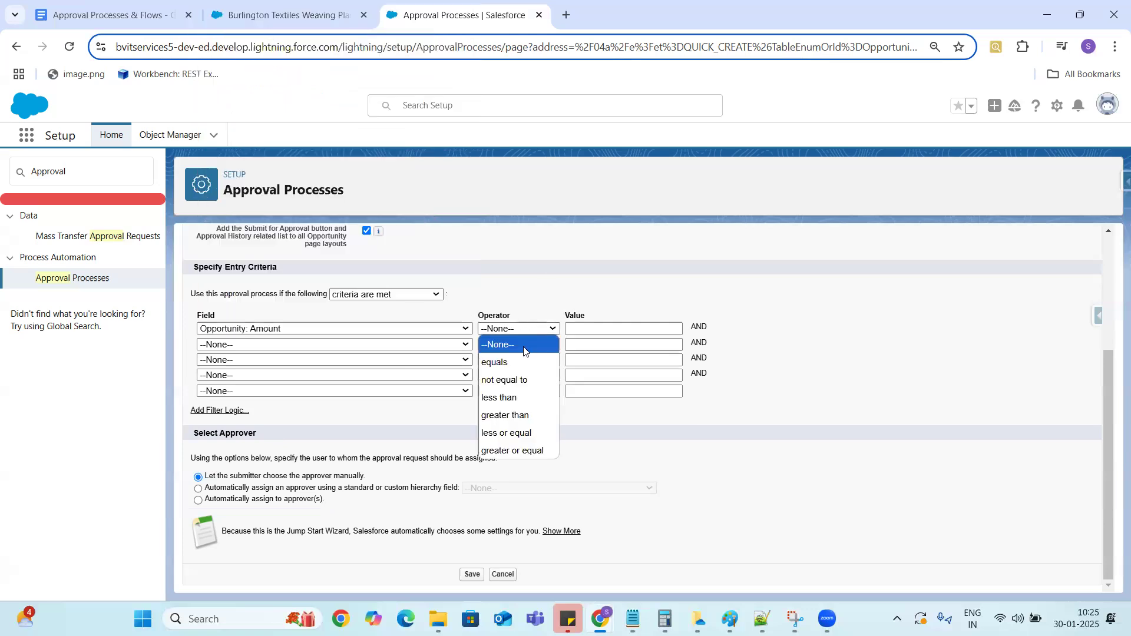
click(521, 415)
click(580, 328)
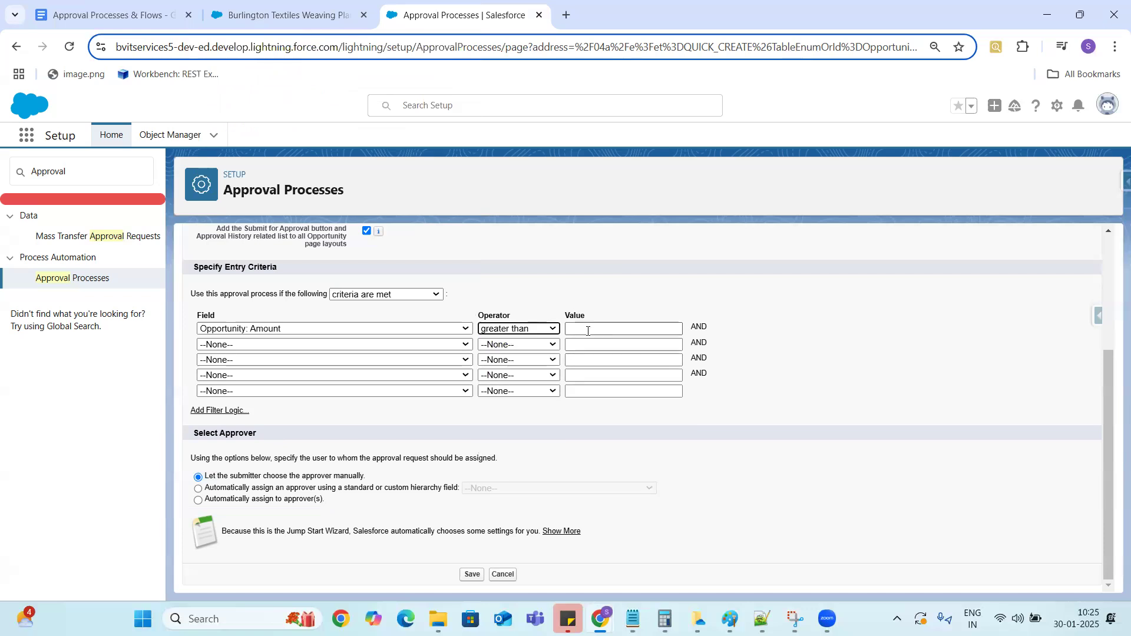
text(5000)
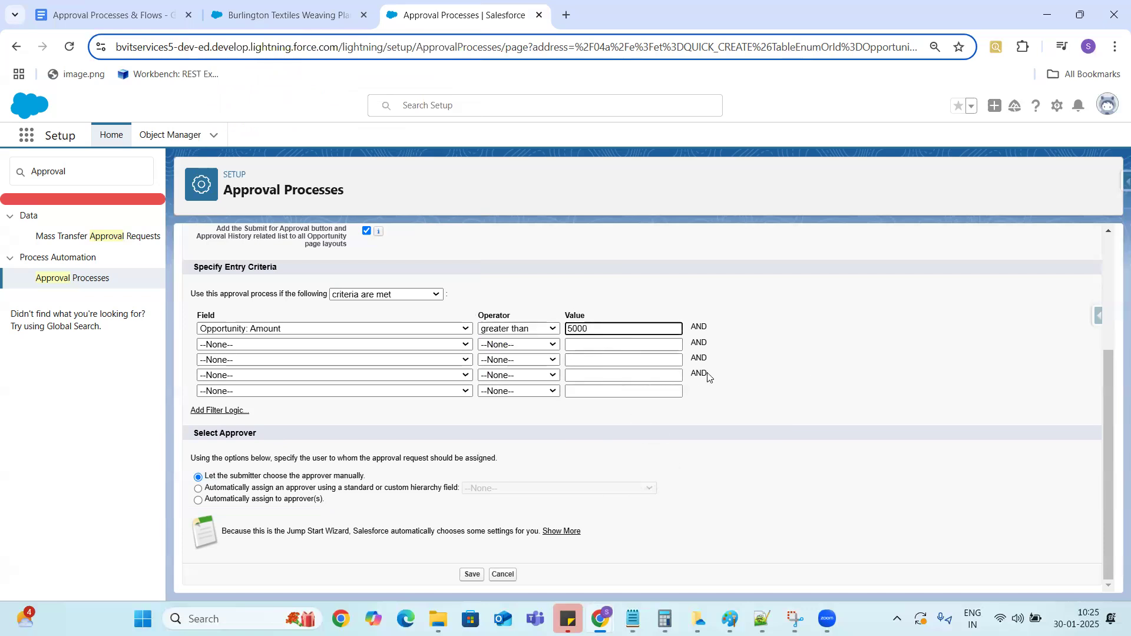
click(815, 377)
Review the entry criteria and approver settings, and view the hierarchy fields available for automatically assigning an approver.
drag(1105, 407, 1113, 341)
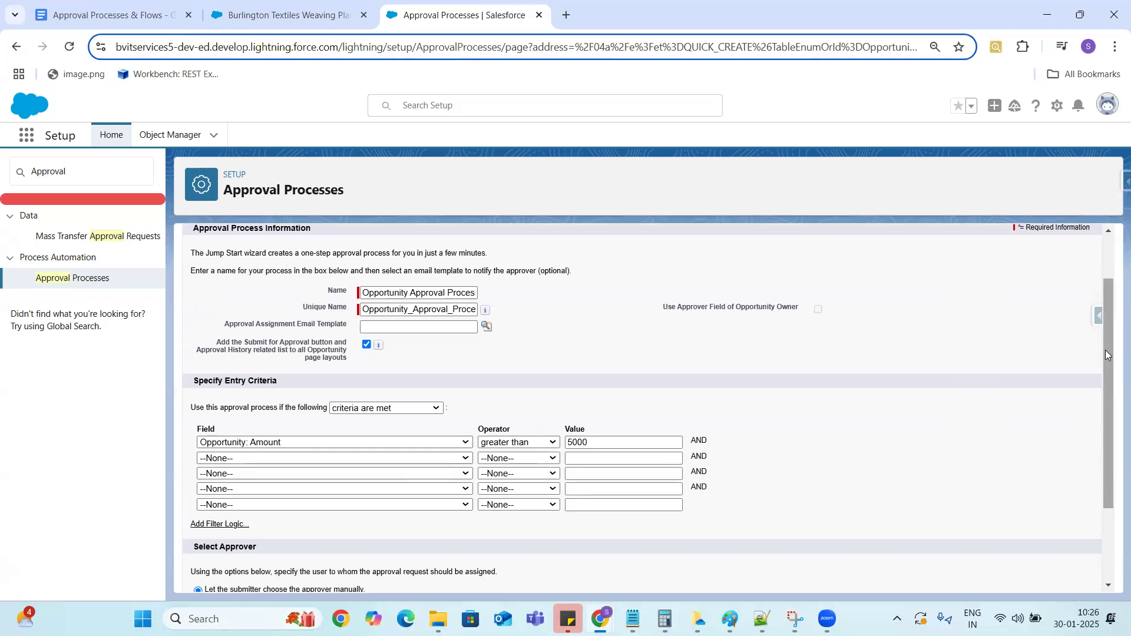
drag(1113, 378, 1113, 425)
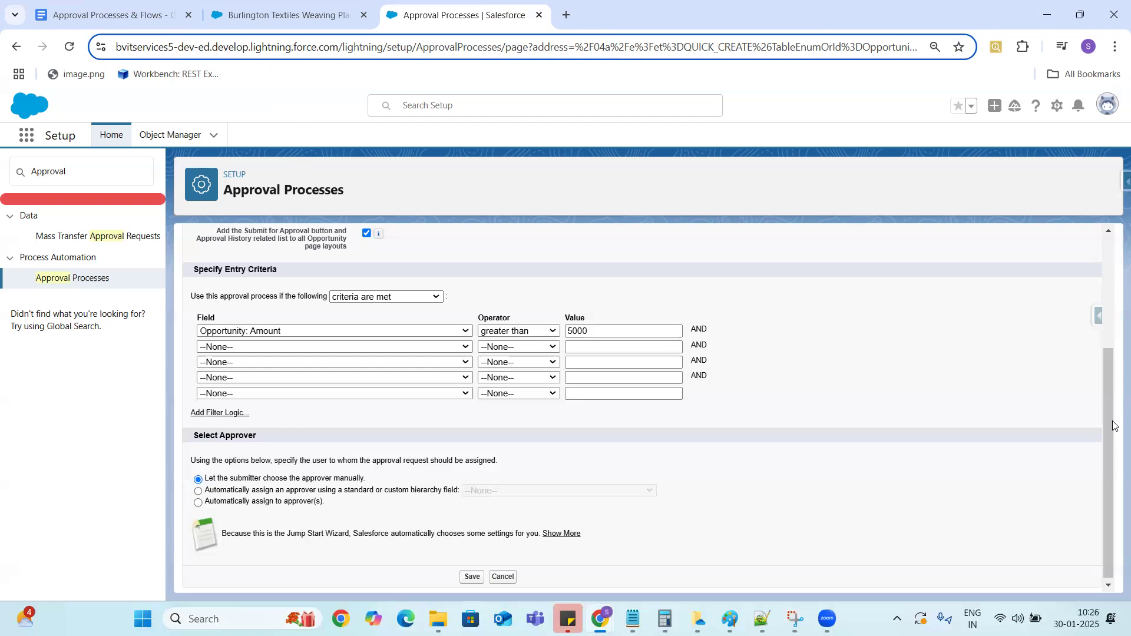
click(199, 491)
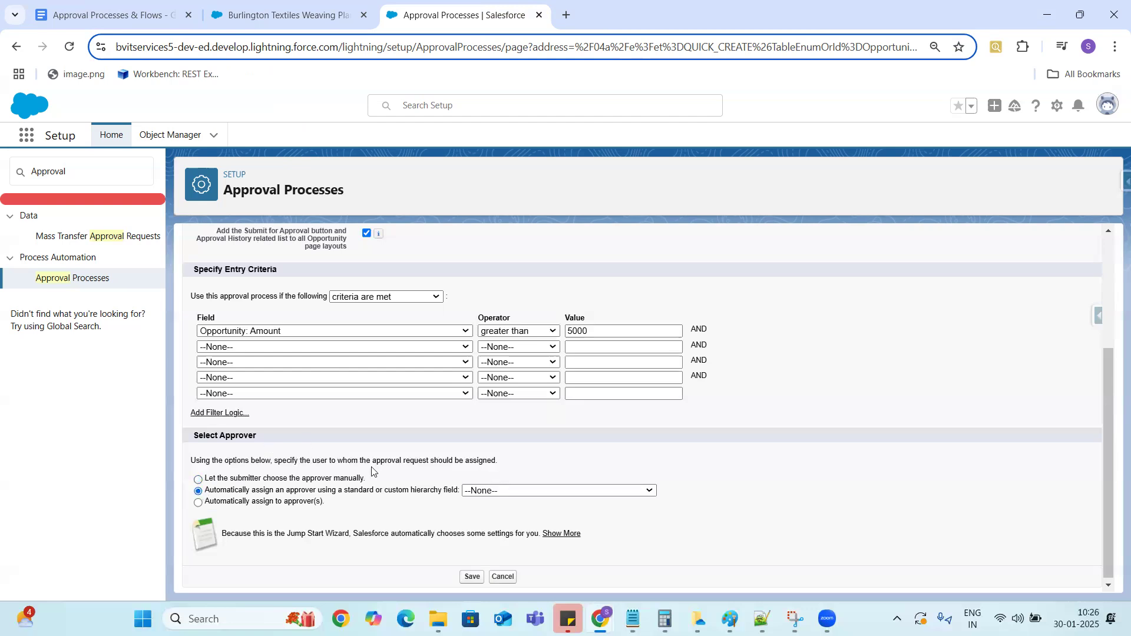
click(488, 493)
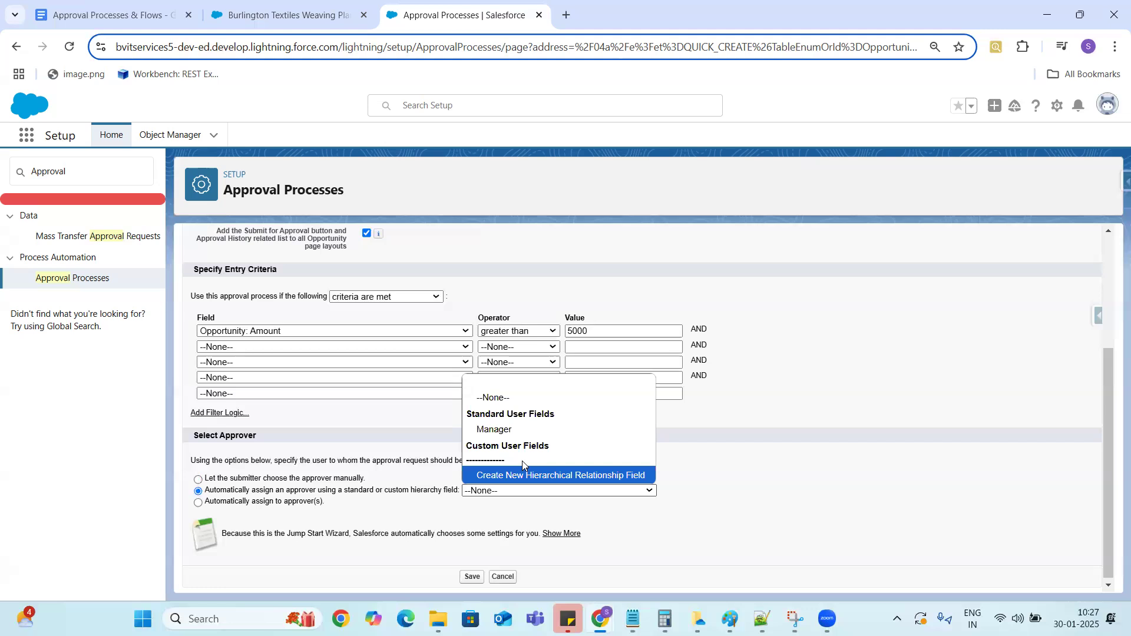
Set the approval request to be assigned automatically to the user Standard User 1.
click(199, 503)
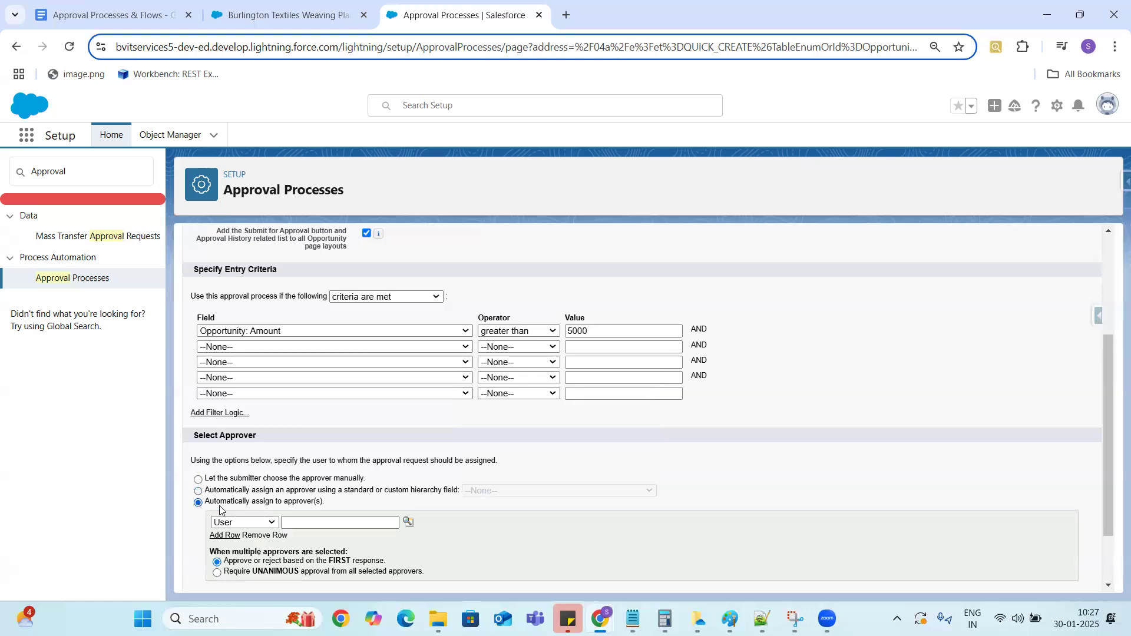
click(319, 518)
click(271, 523)
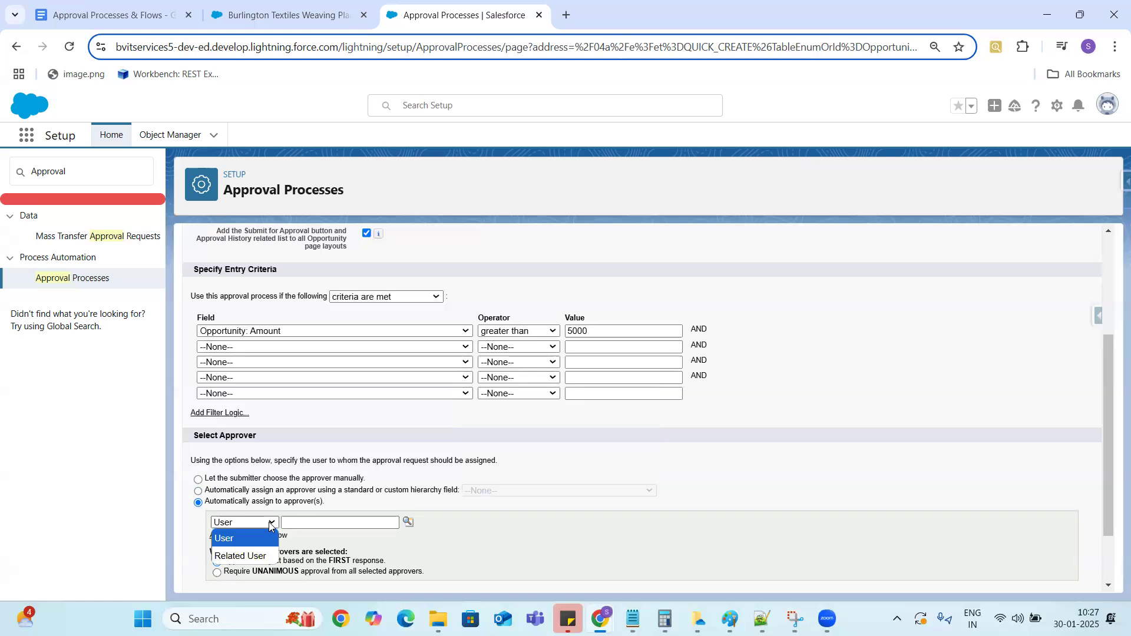
click(270, 525)
click(390, 522)
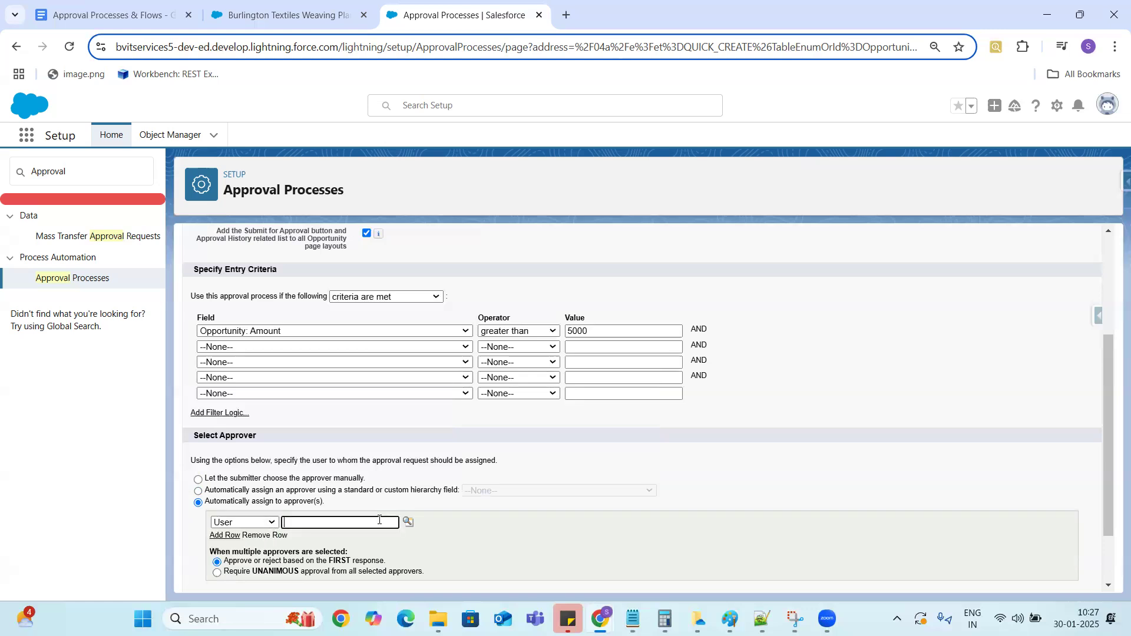
click(406, 522)
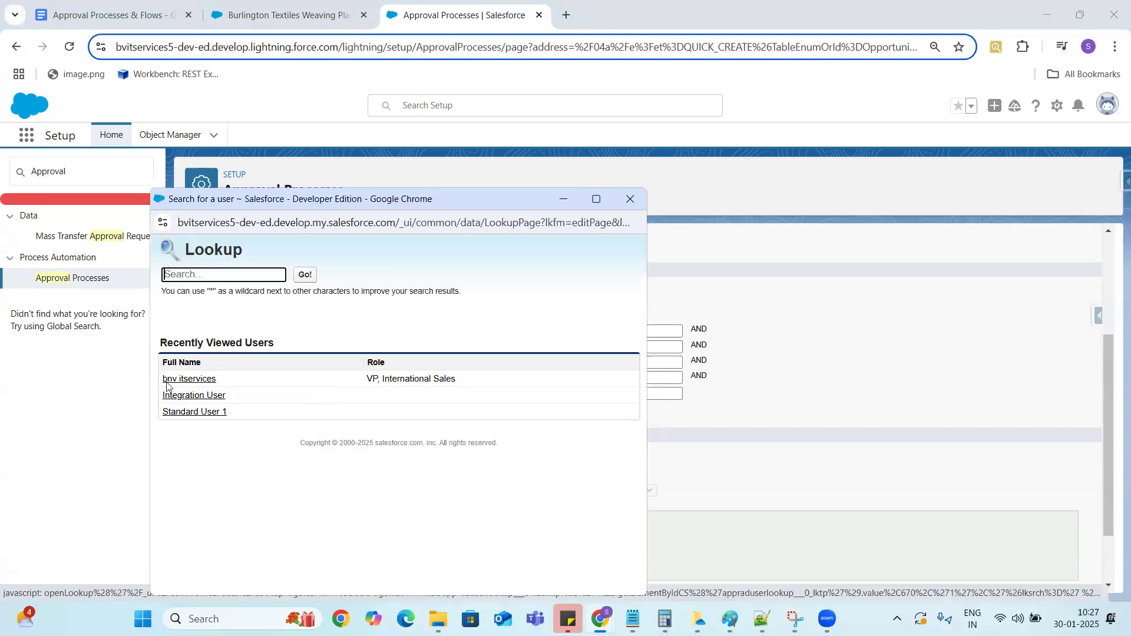
click(202, 411)
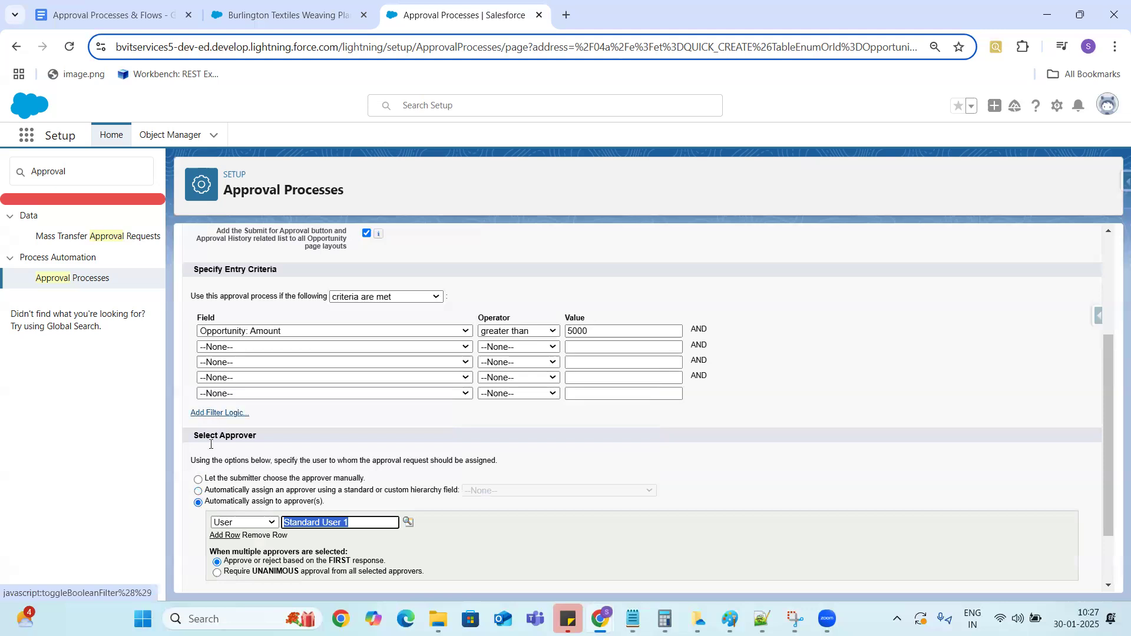
click(495, 532)
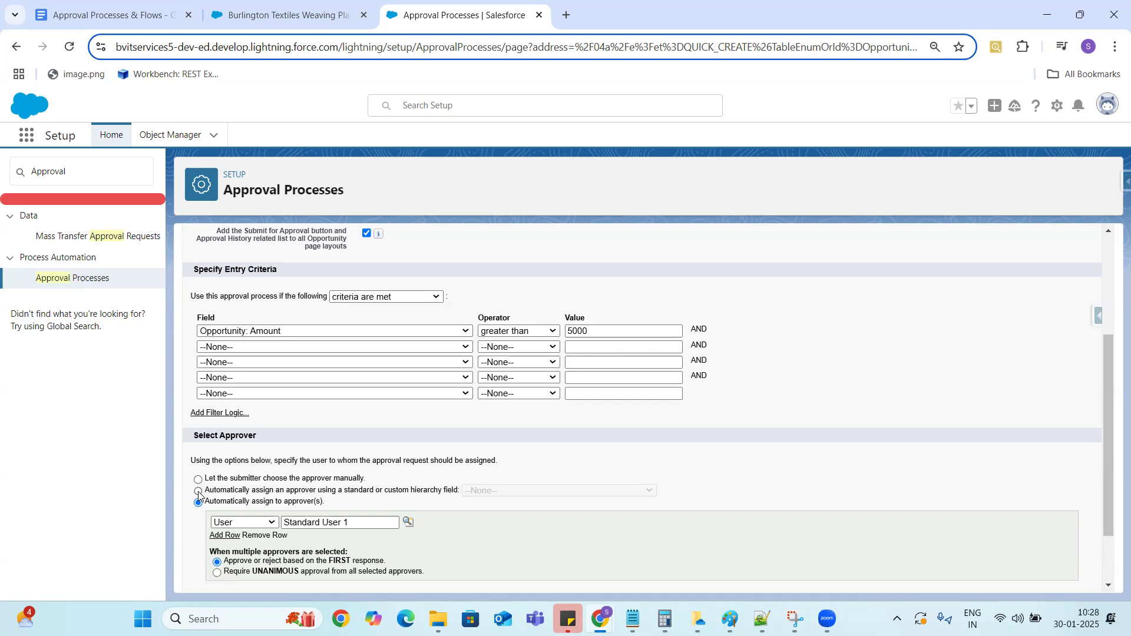
From the opportunity page, open the logged-in user's profile in a new browser tab and show its user details.
click(278, 17)
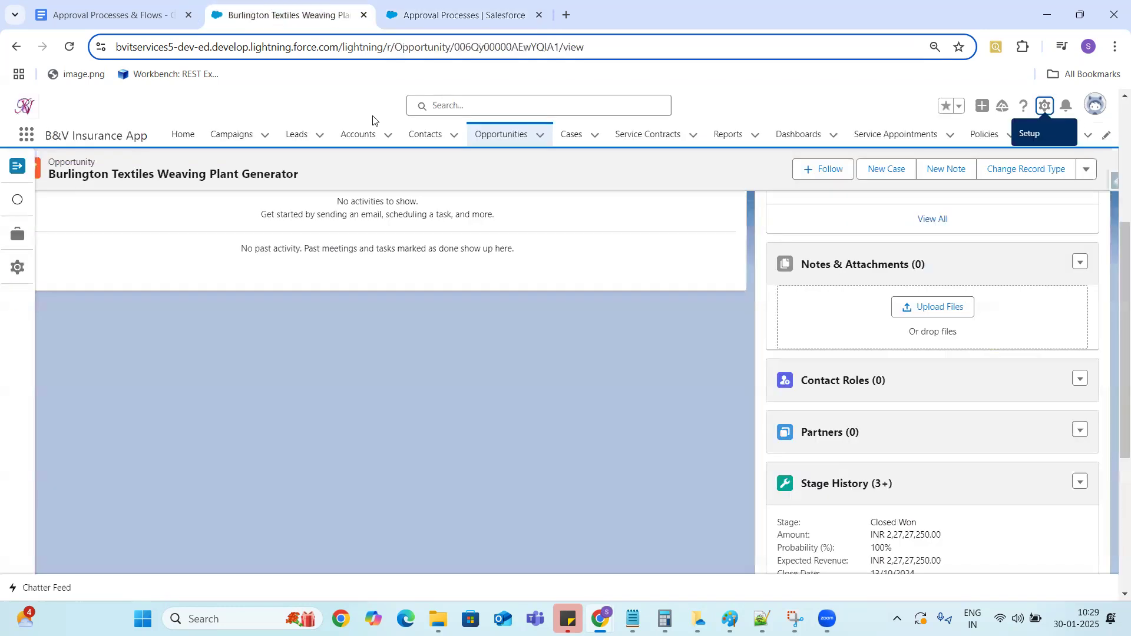
click(1093, 112)
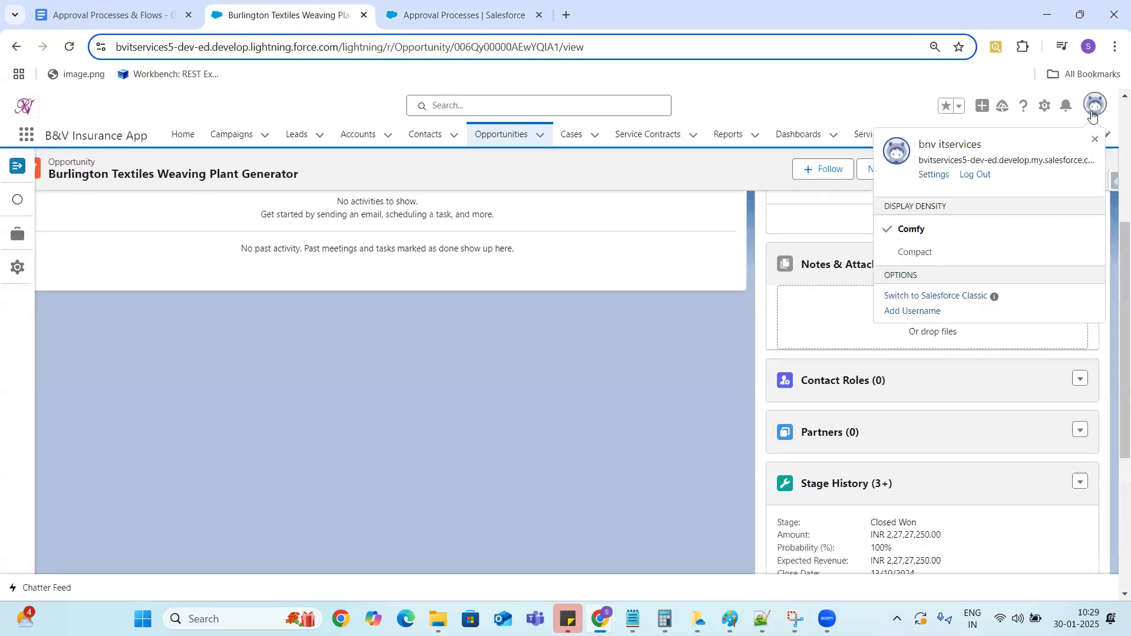
right_click(948, 148)
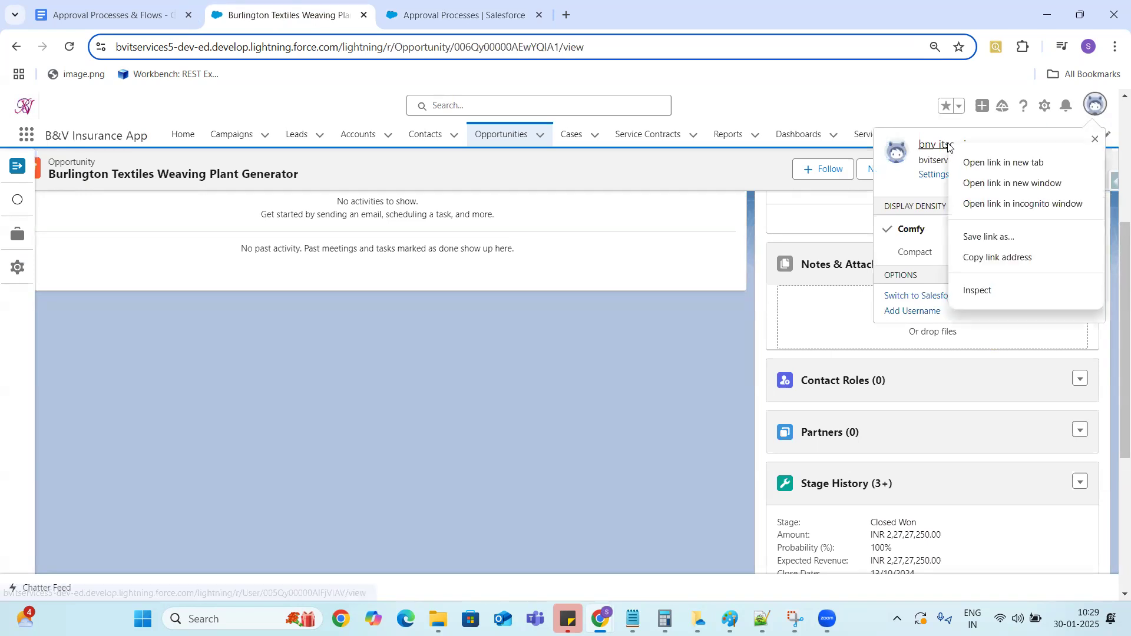
click(989, 164)
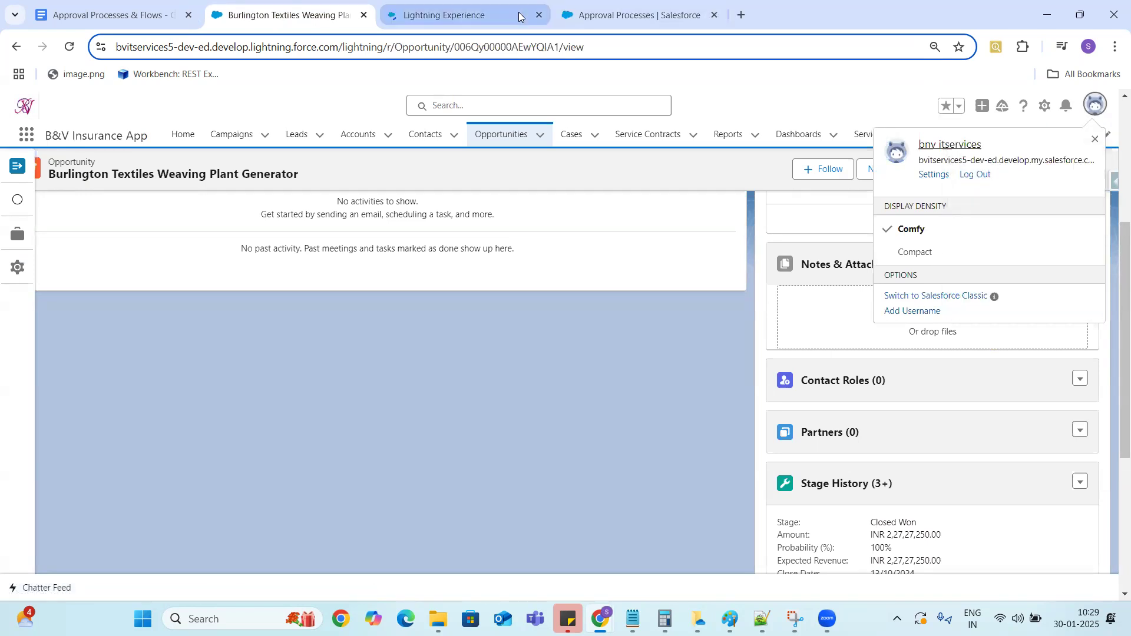
click(468, 16)
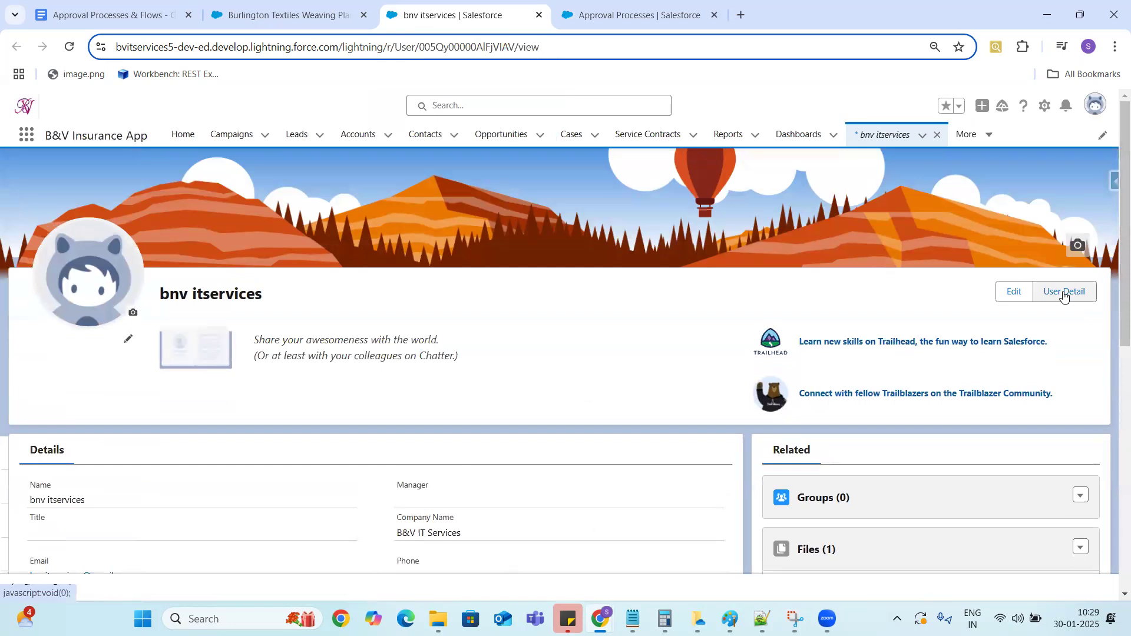
click(1064, 290)
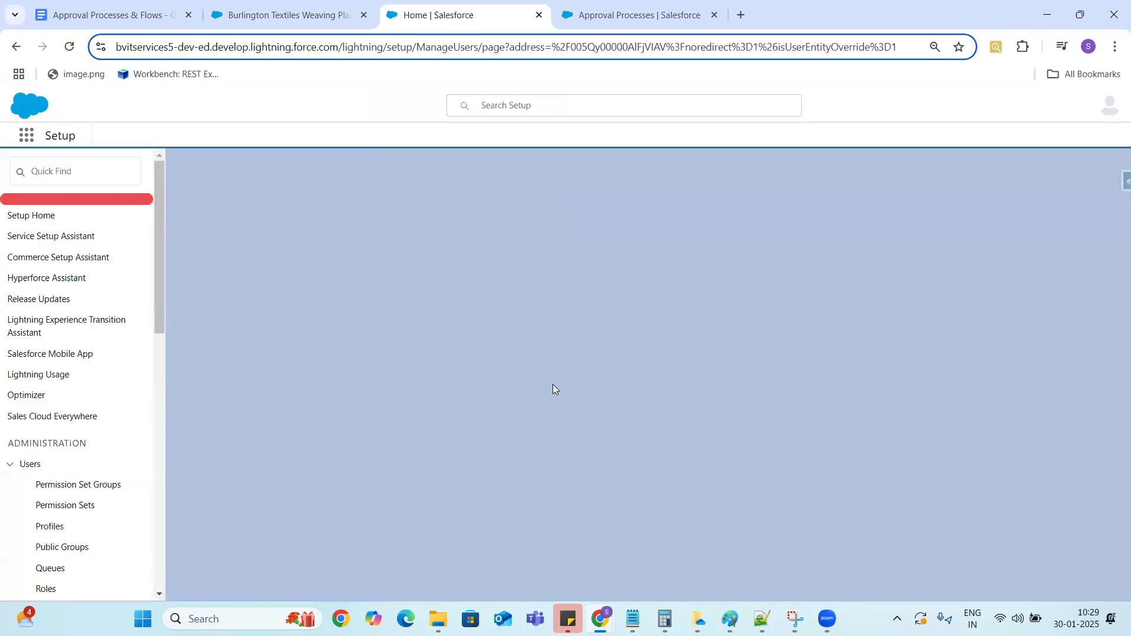
Locate the Manager field in the user record's edit form and look at the users offered in its lookup.
key(ctrl+f)
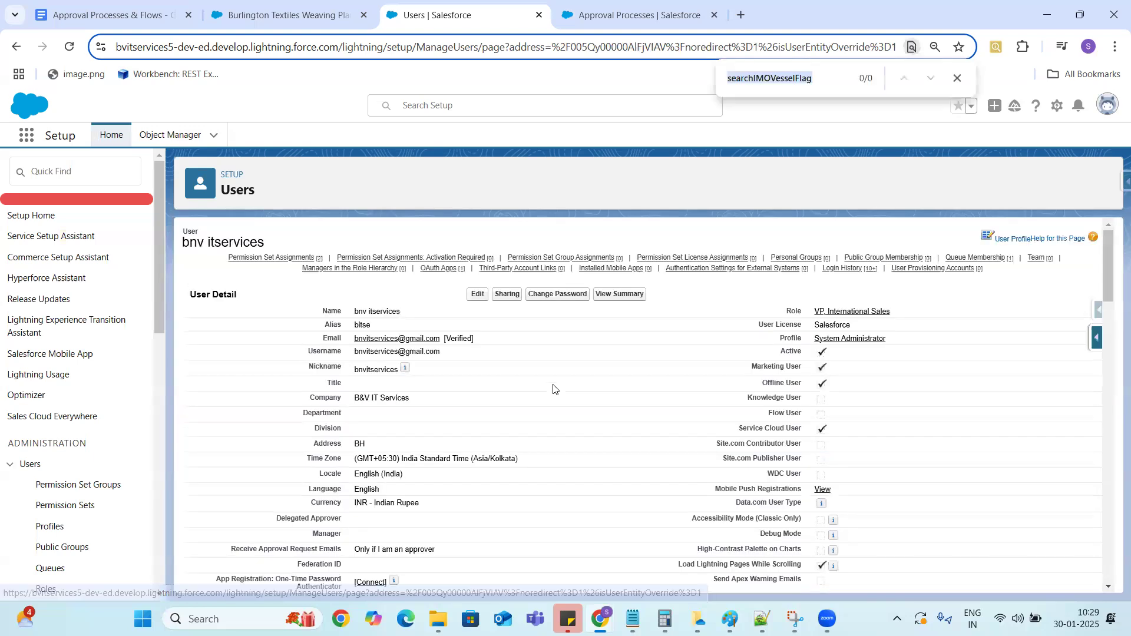
text(M)
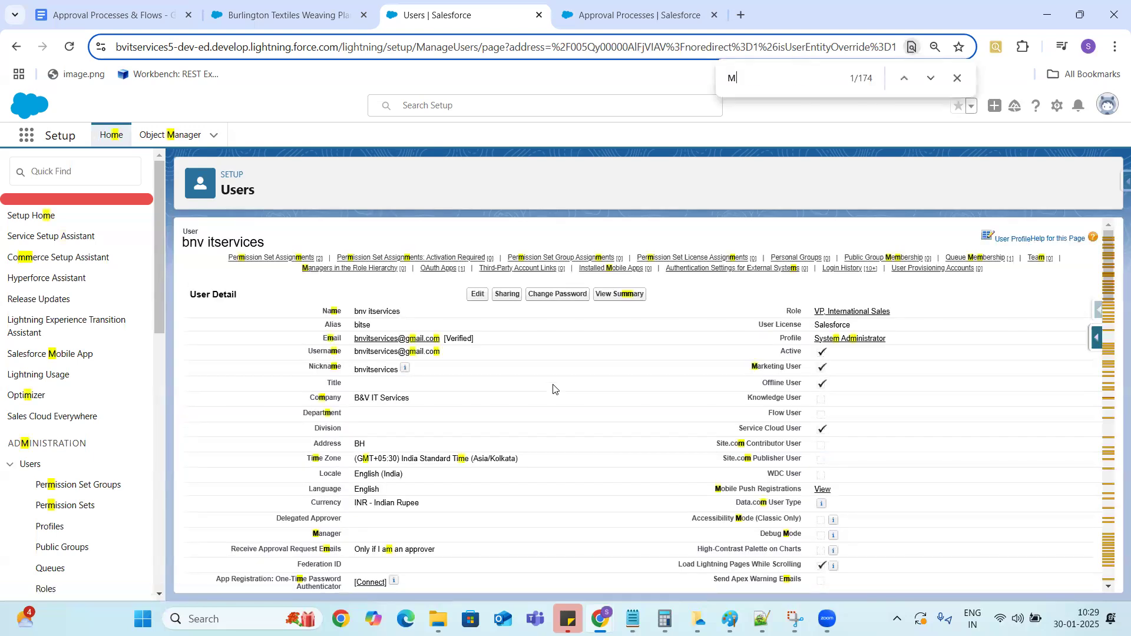
text(anager)
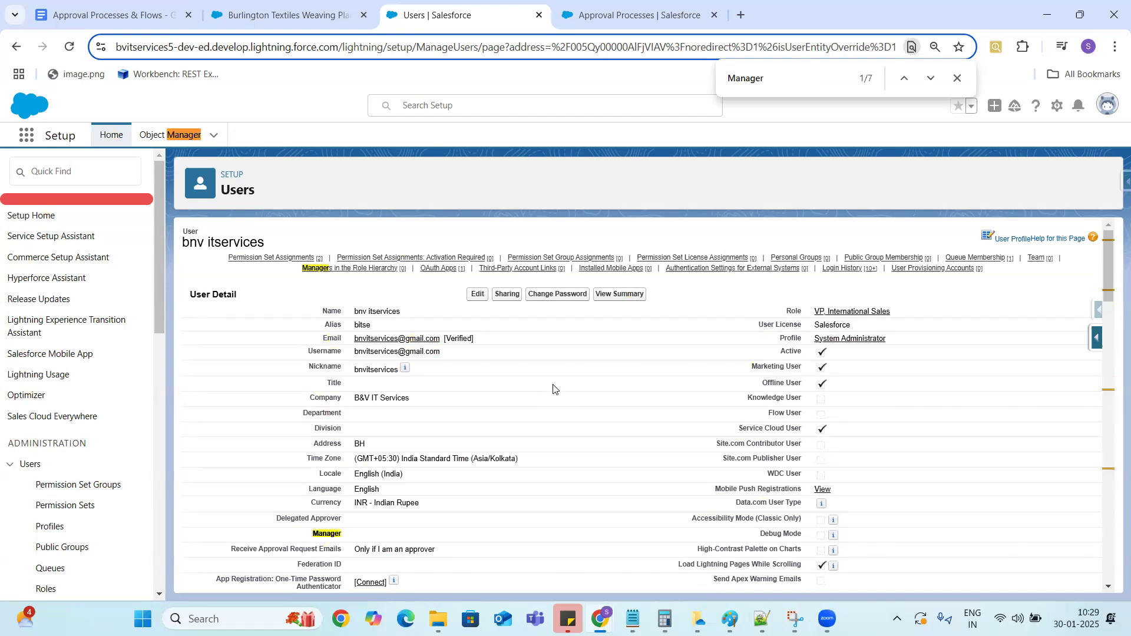
key(Return)
click(477, 295)
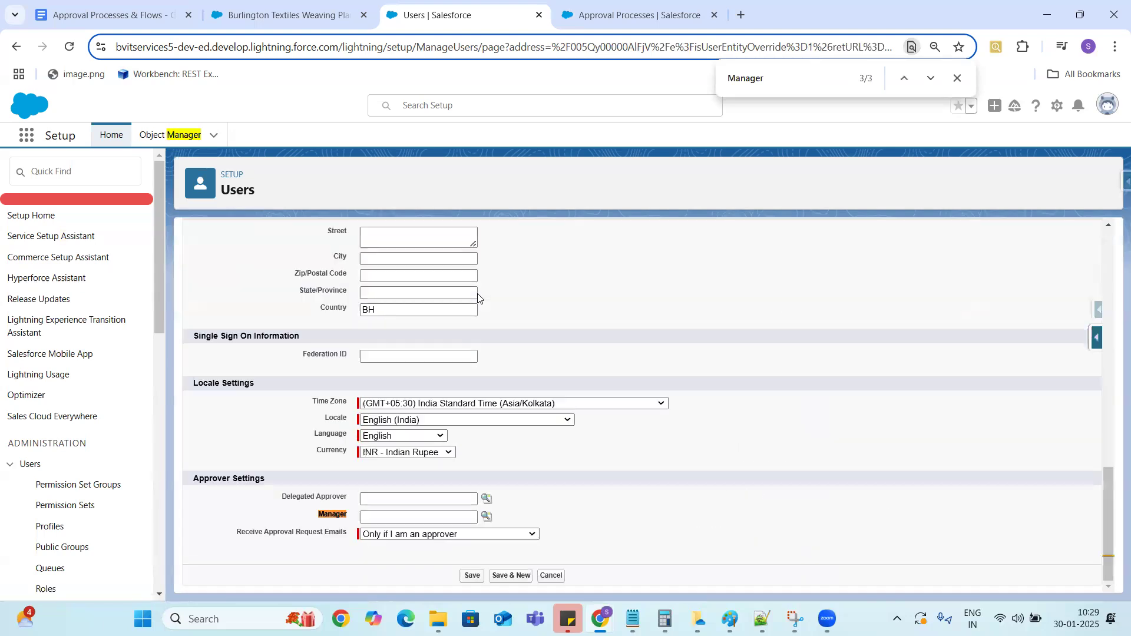
click(486, 517)
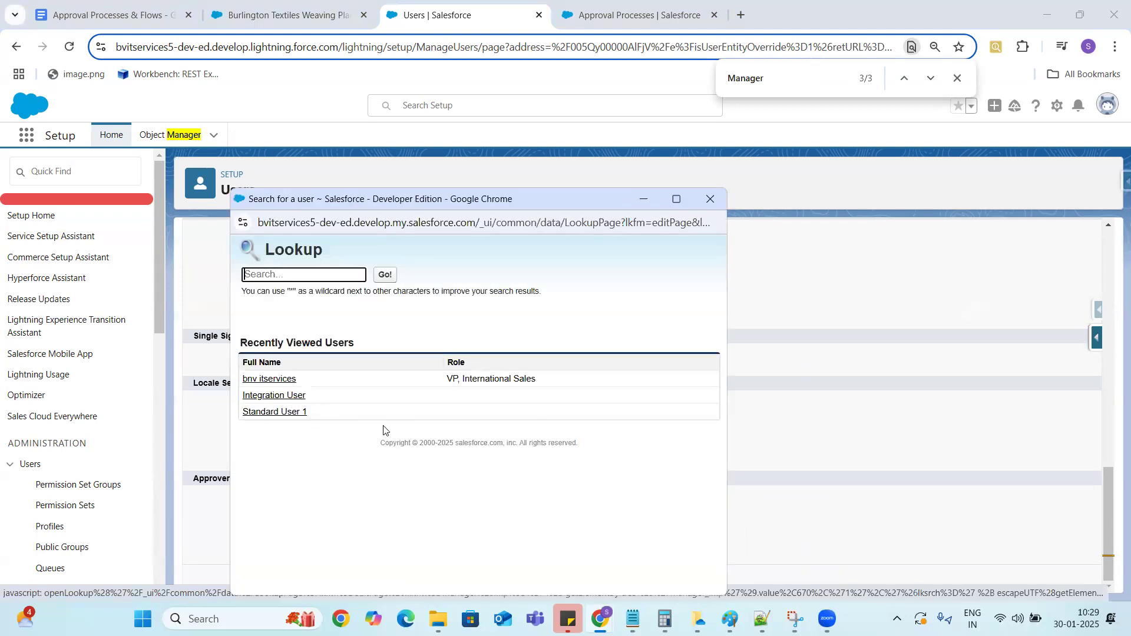
click(709, 201)
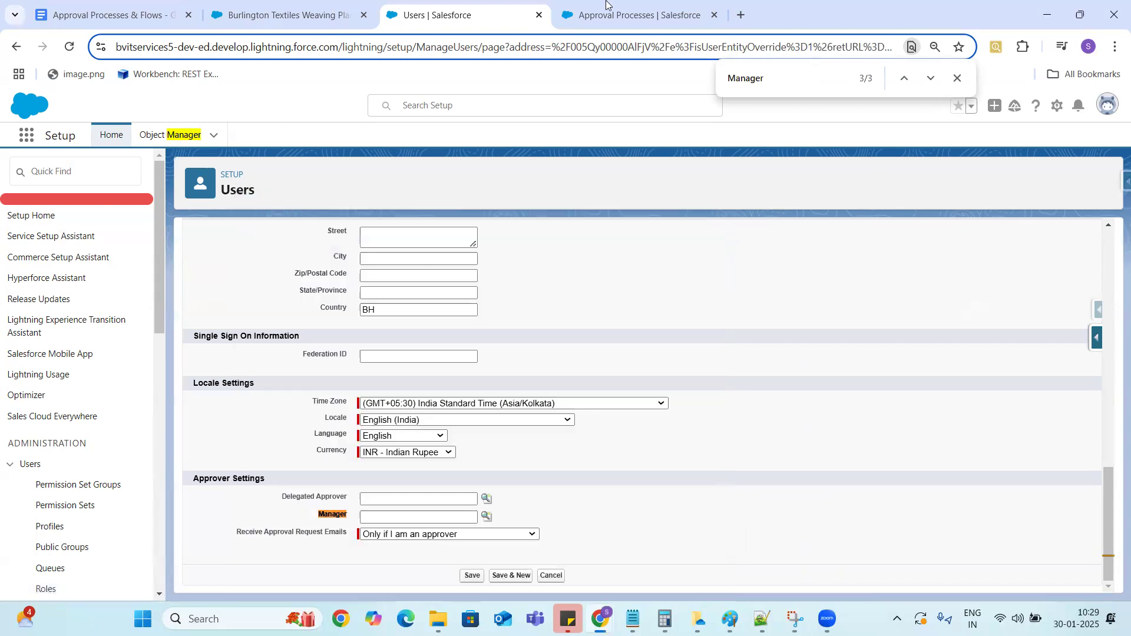
Return to the approval process form and try the hierarchy field approver option, then restore automatic assignment to approvers.
click(608, 15)
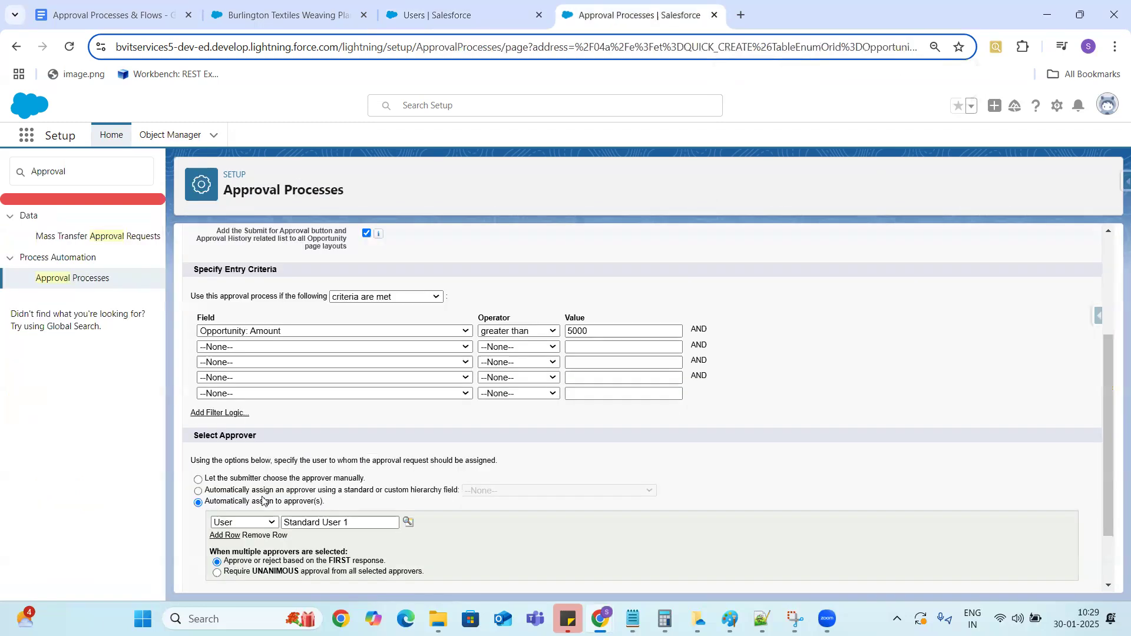
click(198, 491)
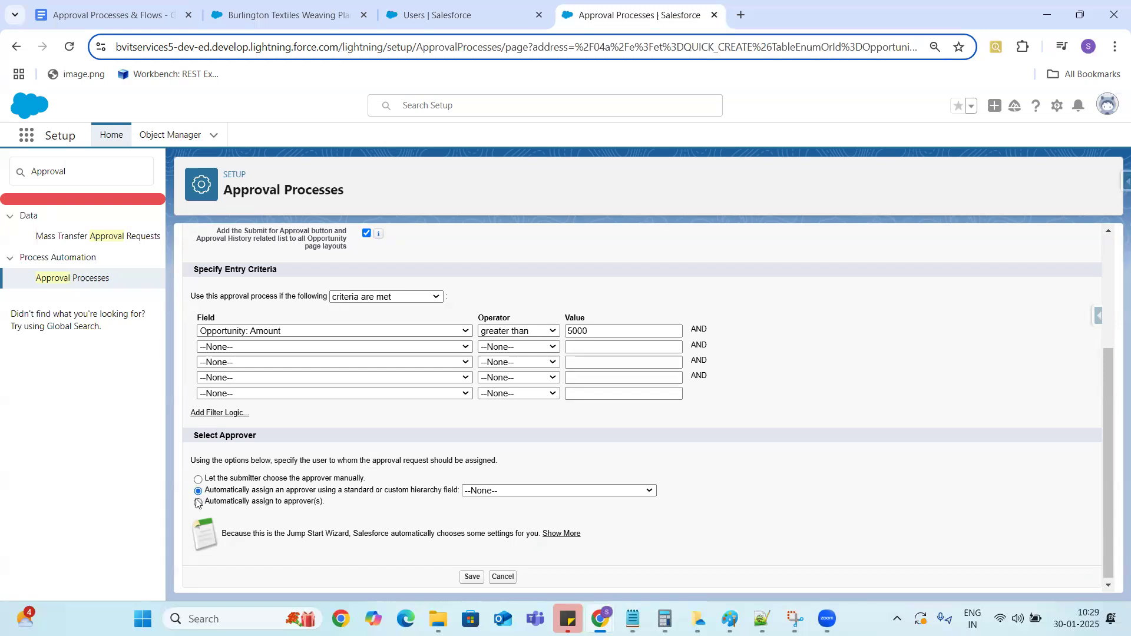
click(198, 503)
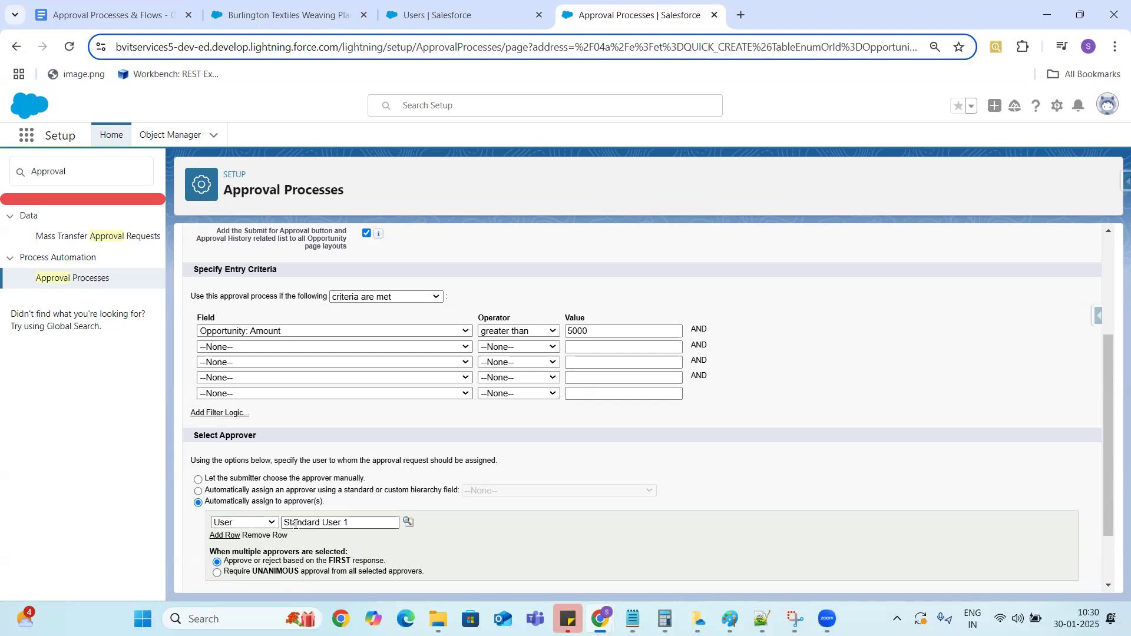
Add a second approver row and assign it to Integration User.
click(219, 536)
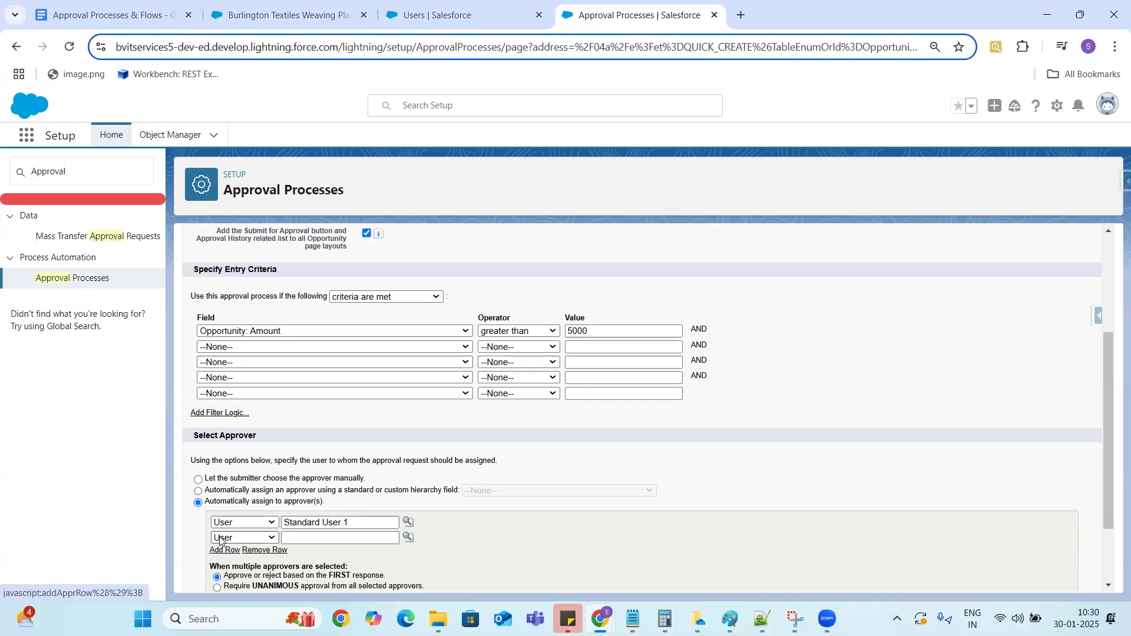
click(401, 536)
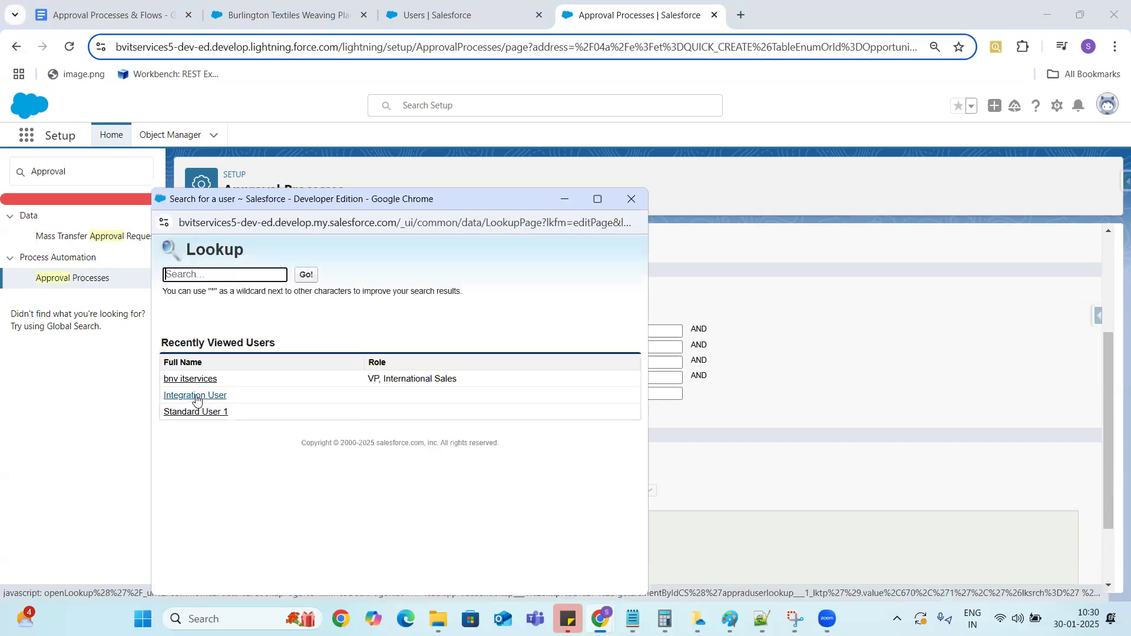
click(196, 400)
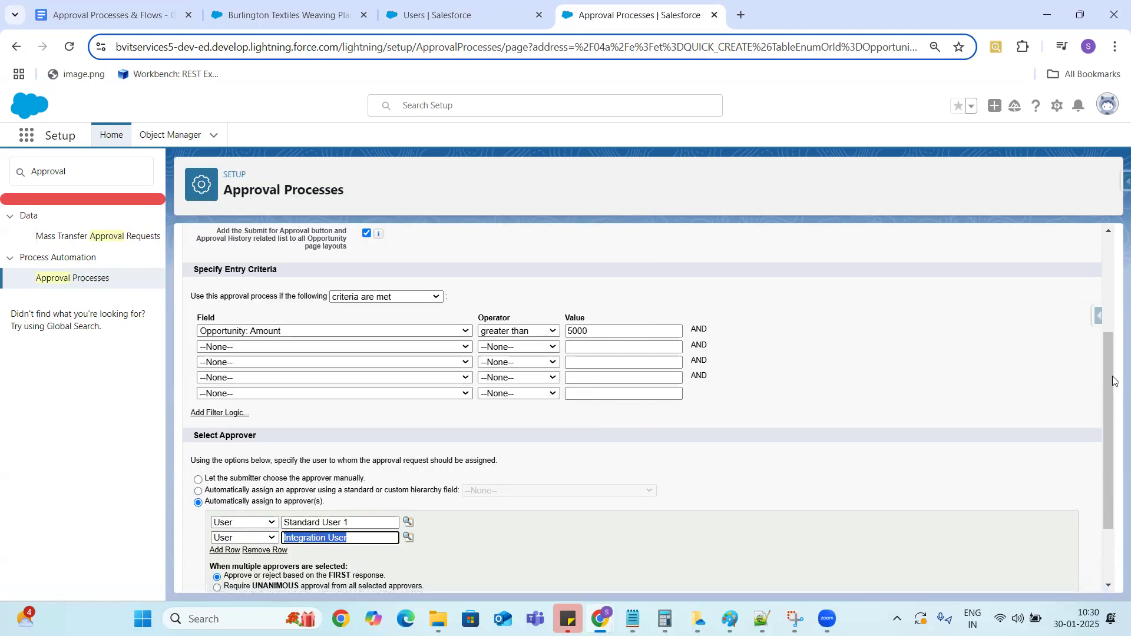
Require unanimous approval from all selected approvers and save the approval process, accepting the activation reminder.
click(1108, 585)
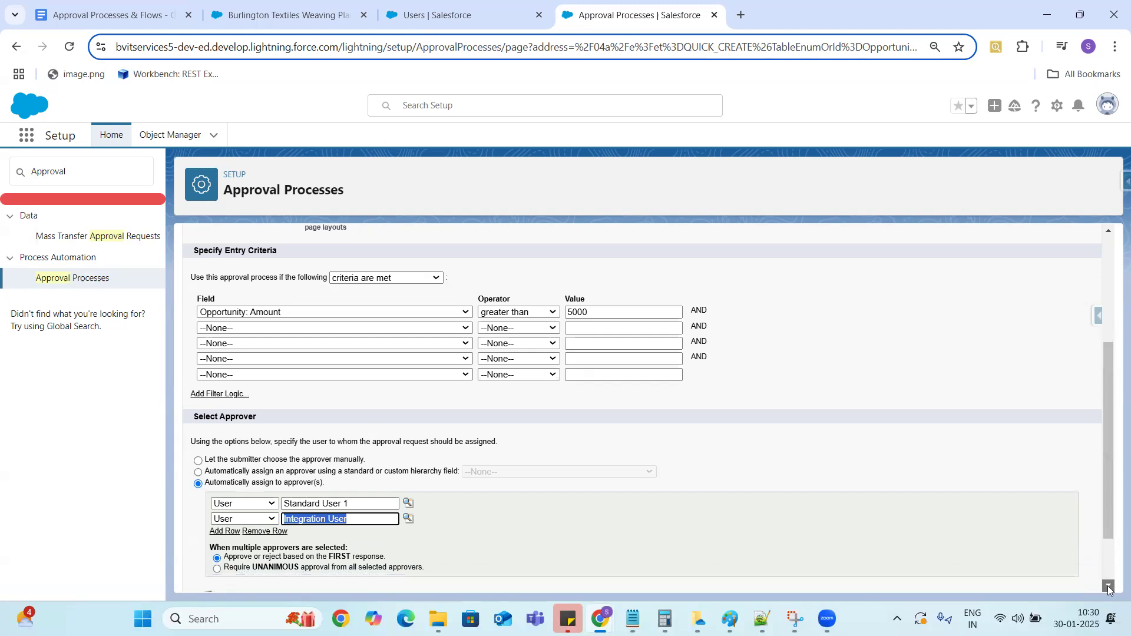
click(1107, 588)
click(1108, 587)
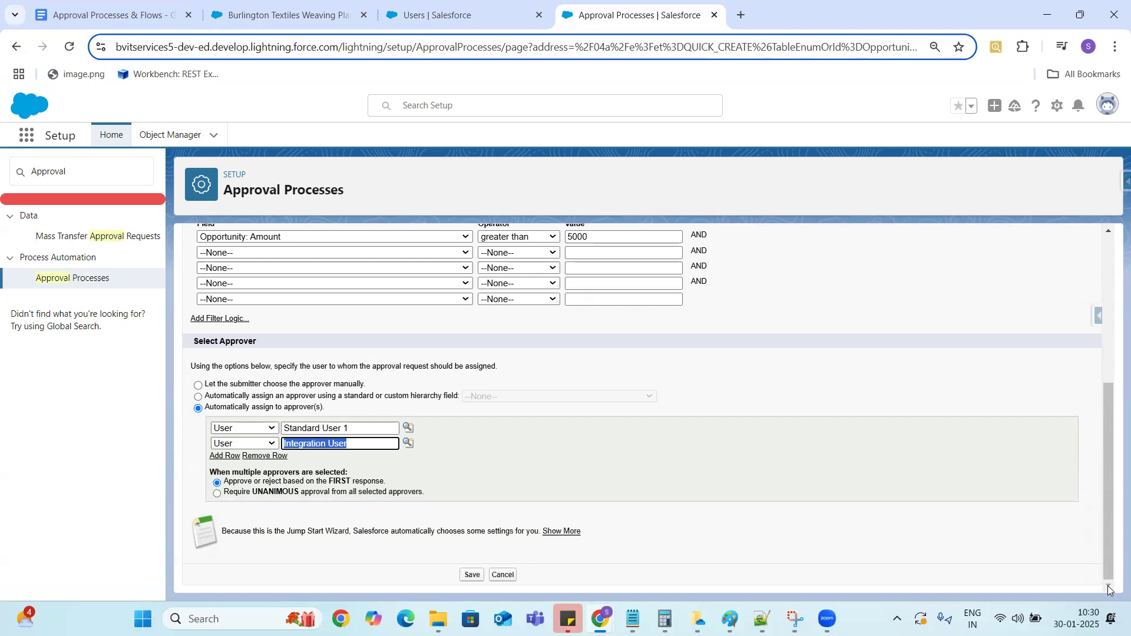
click(271, 430)
click(270, 432)
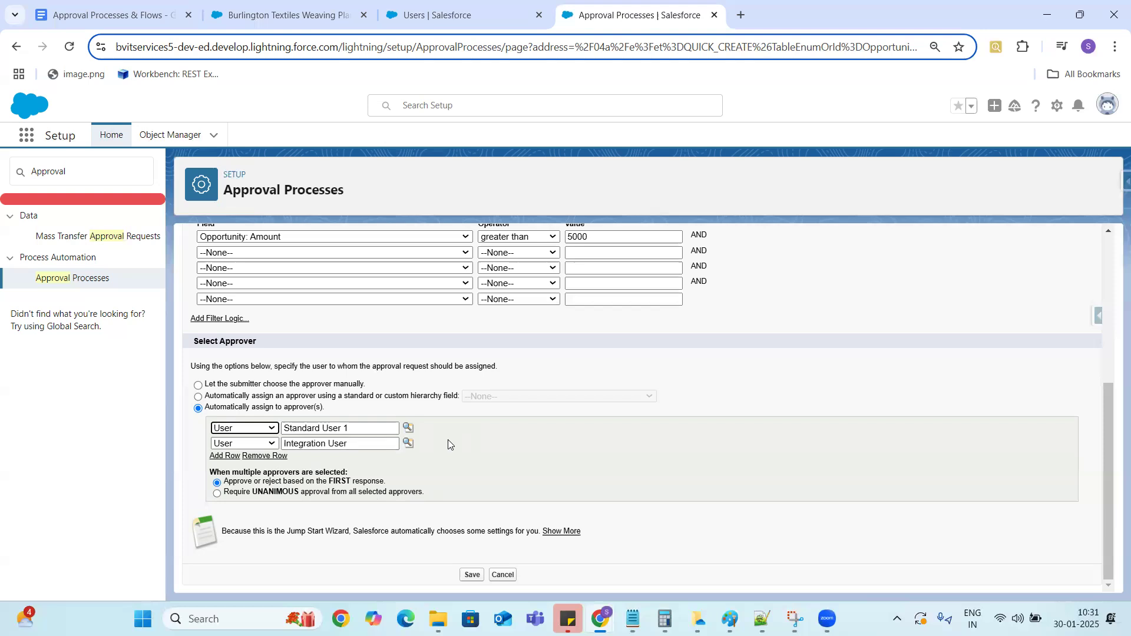
click(218, 494)
click(473, 575)
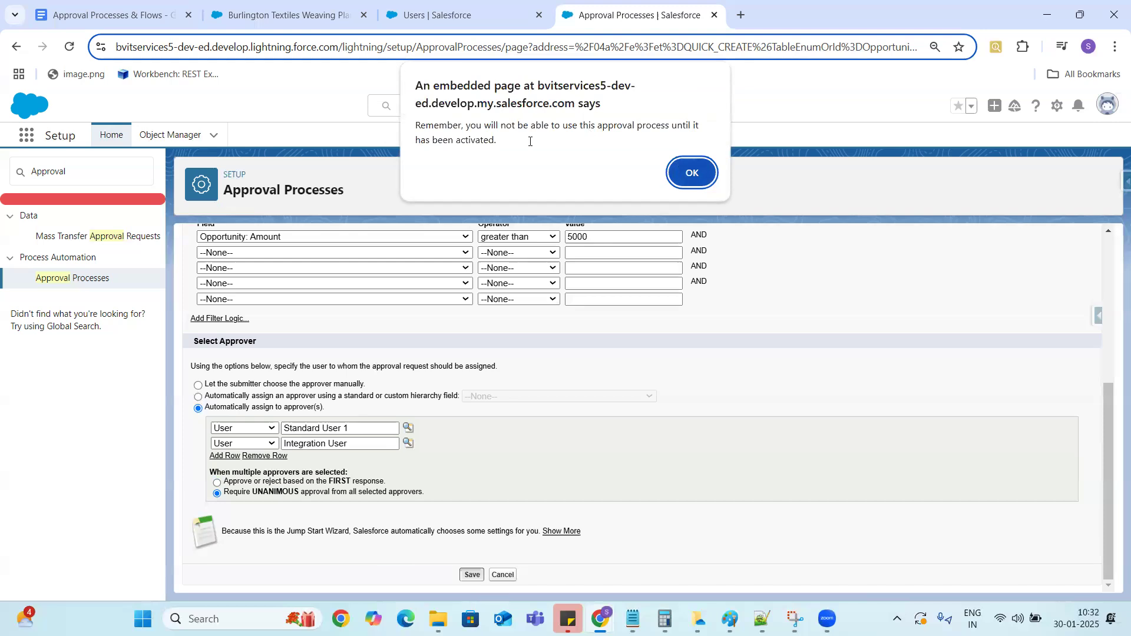
click(694, 174)
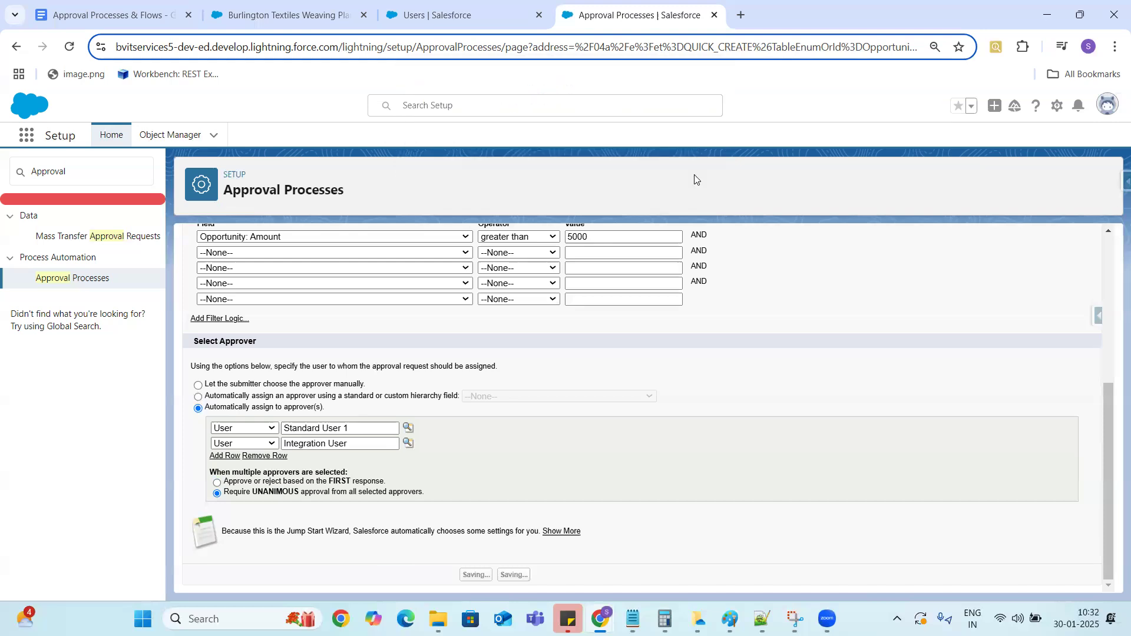
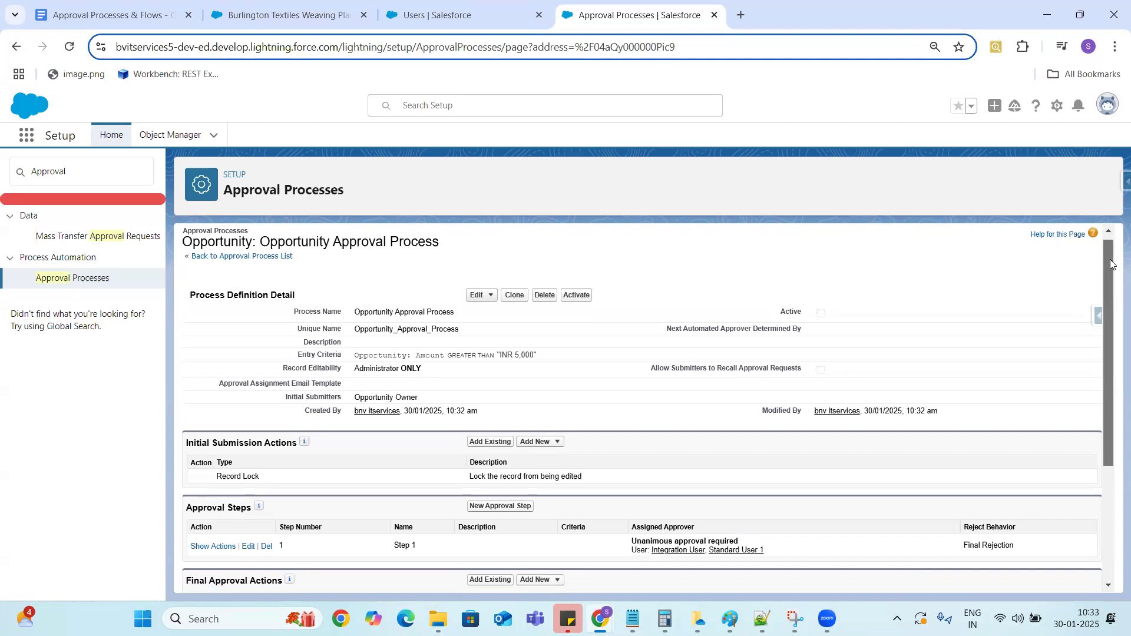
drag(1109, 257, 1108, 258)
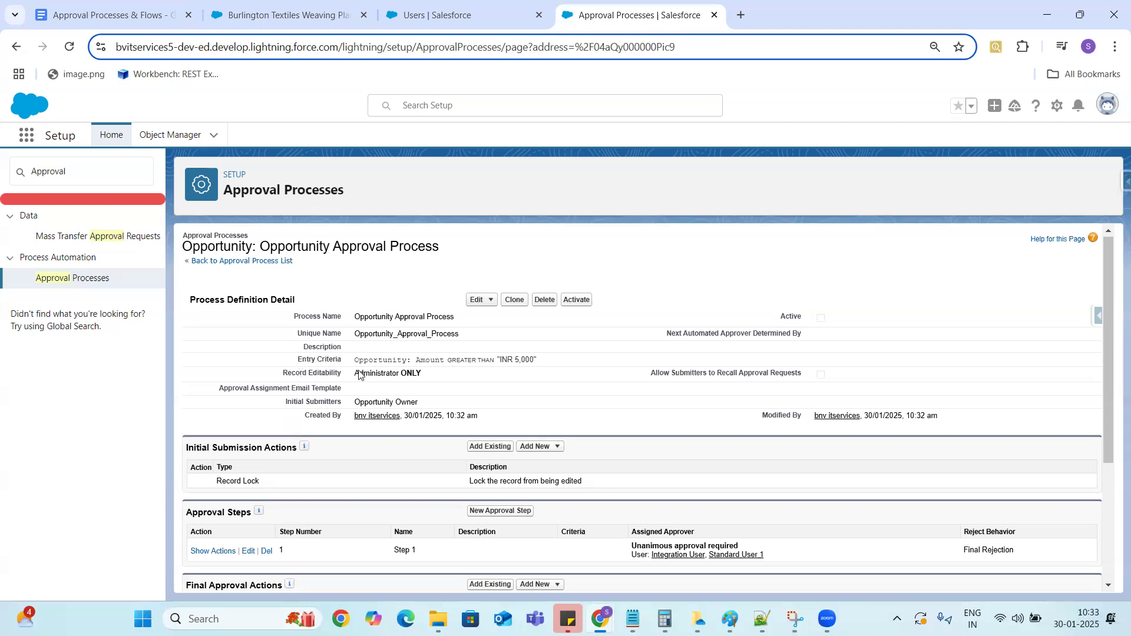
Review the approval process's record editability and initial submission actions, and show the action types that can be added on submission.
drag(356, 374, 422, 381)
click(184, 453)
mouse_move(308, 452)
click(538, 449)
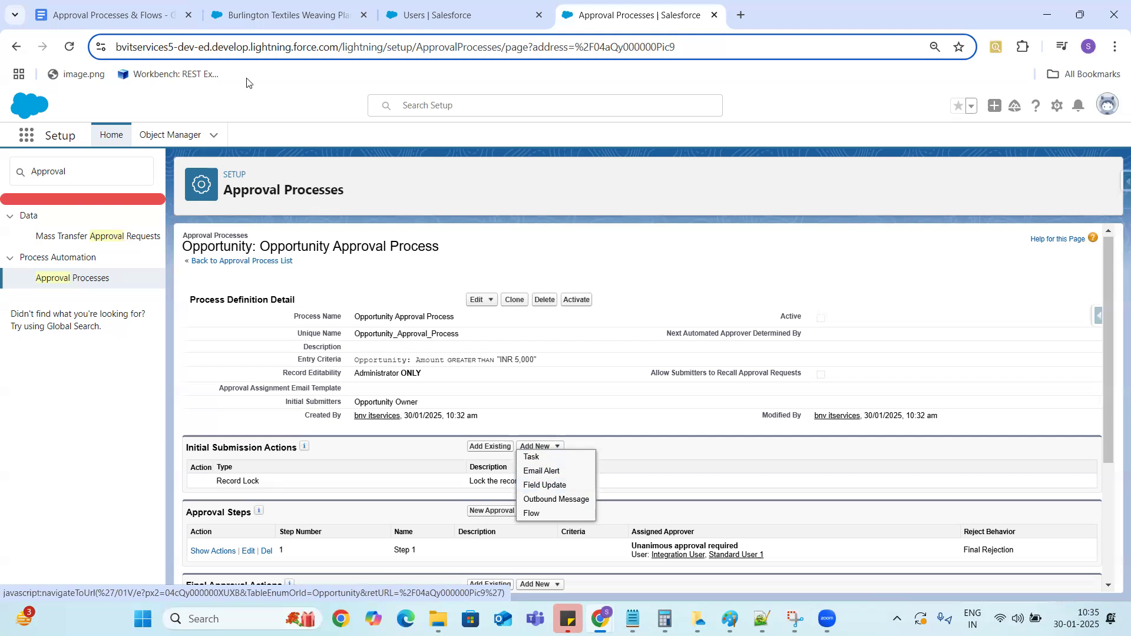
Open the Burlington Textiles Weaving Plant Generator opportunity and go to the Opportunity object's fields and relationships in setup.
click(287, 21)
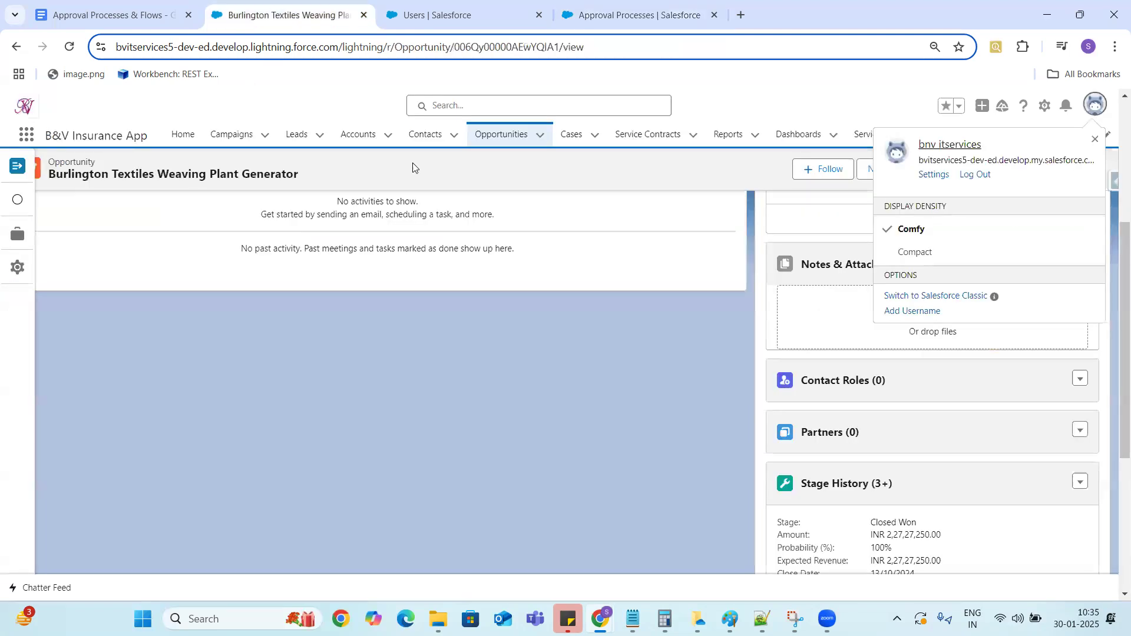
click(498, 141)
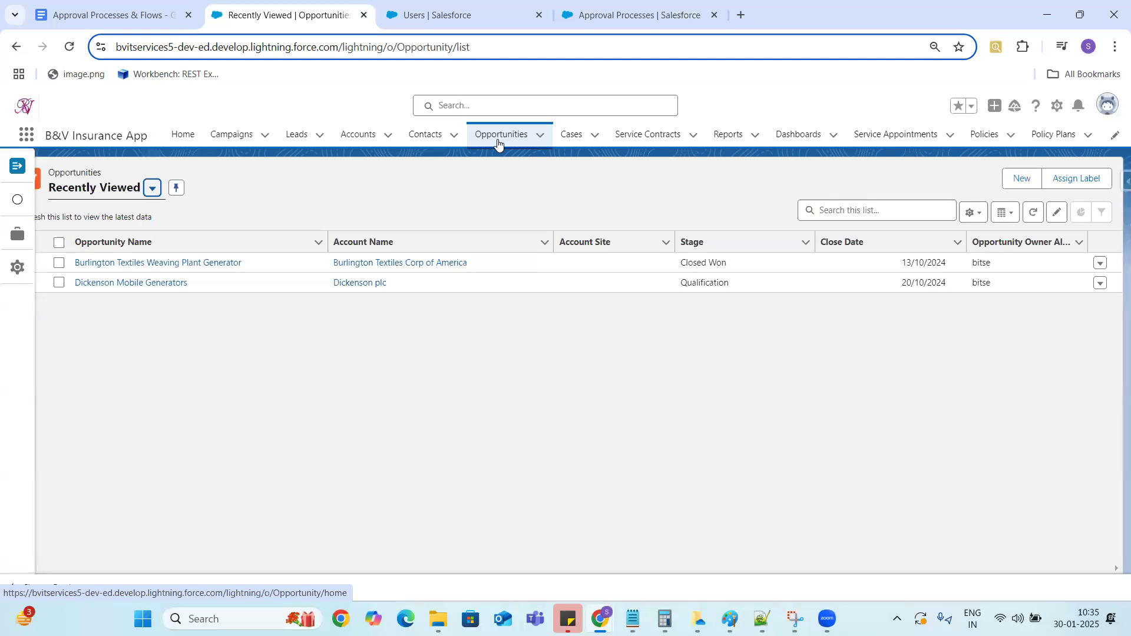
click(214, 263)
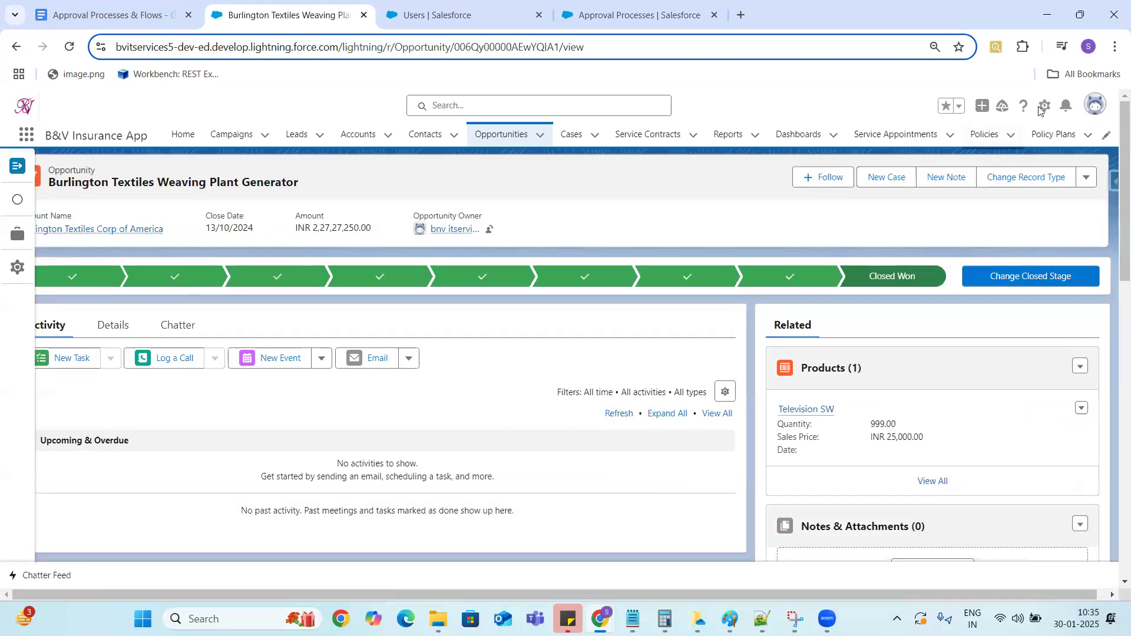
click(1044, 107)
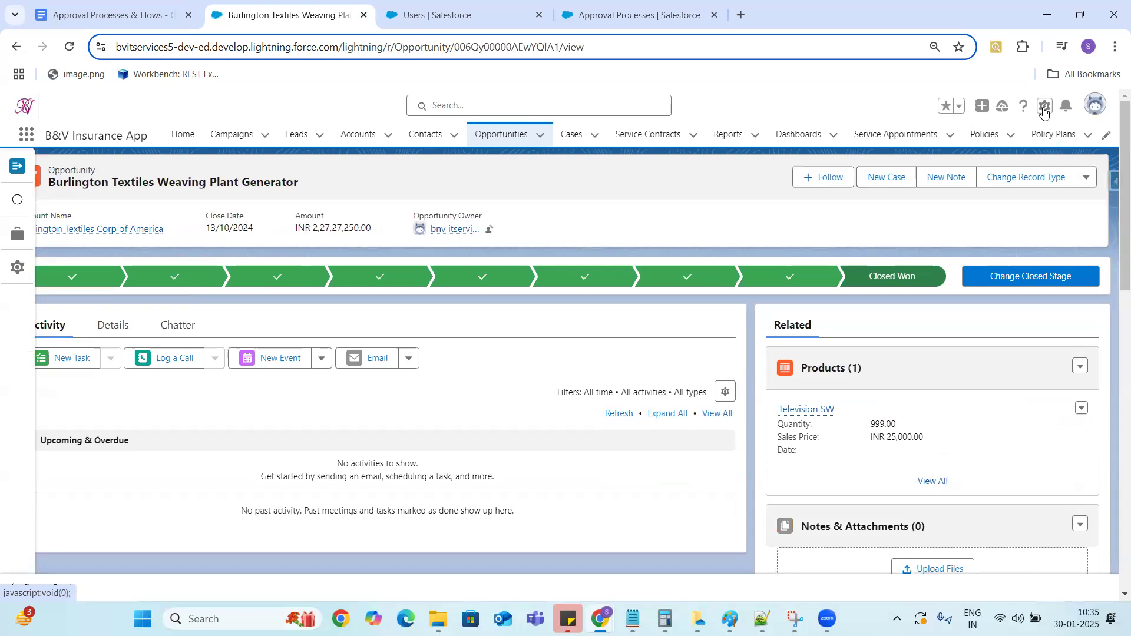
click(979, 305)
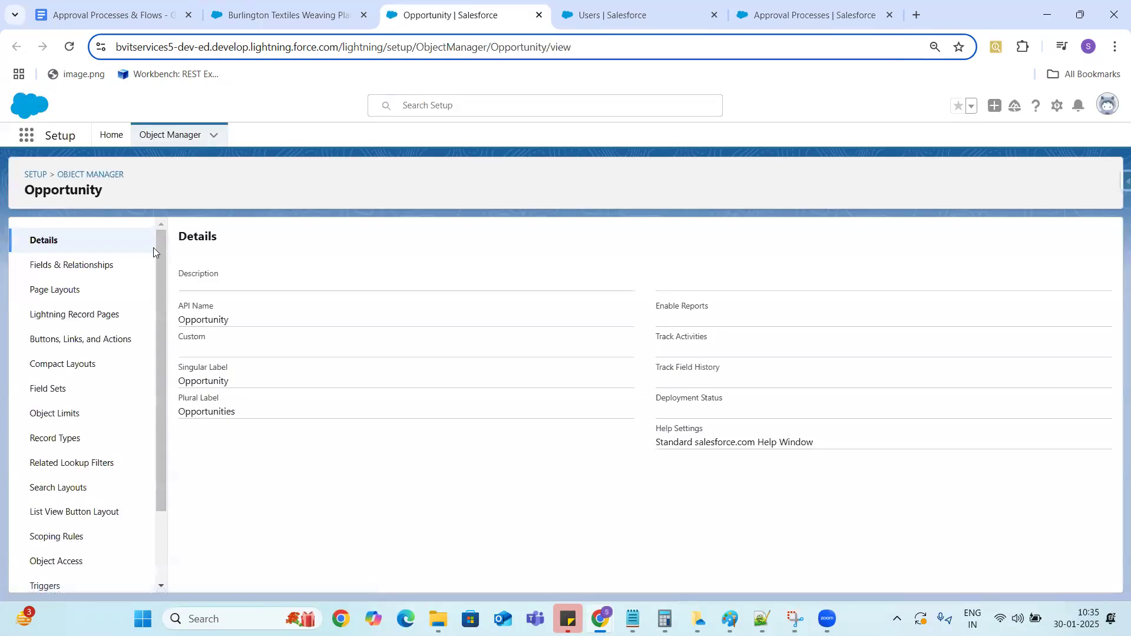
click(103, 266)
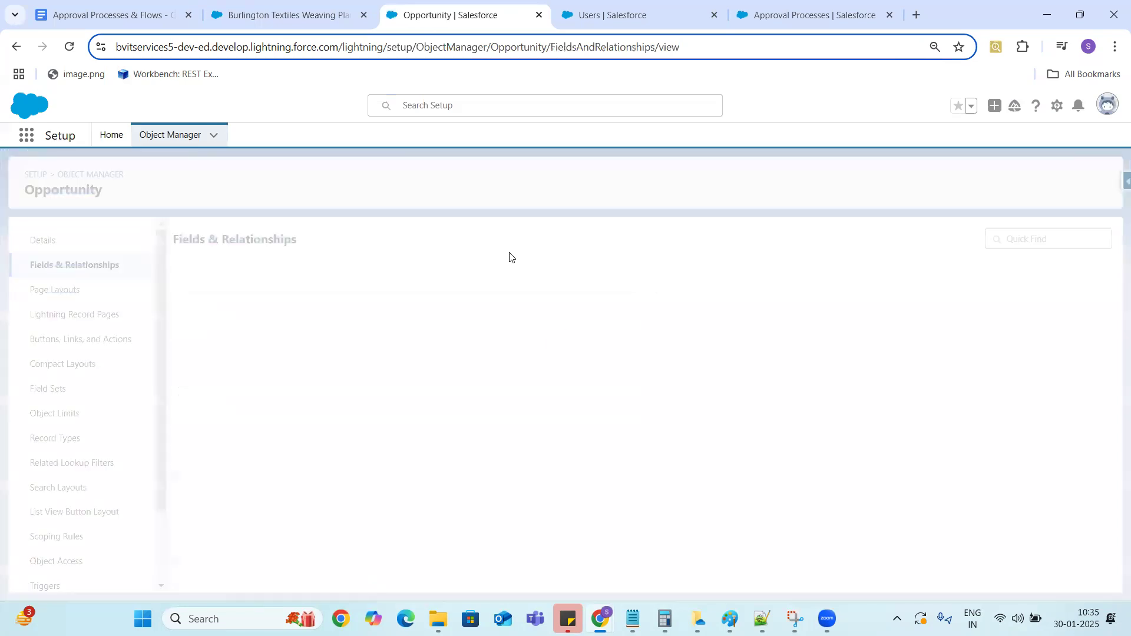
Search the Opportunity fields for "App" and "Statu" to check for an existing approval status field, and clear the search.
click(743, 234)
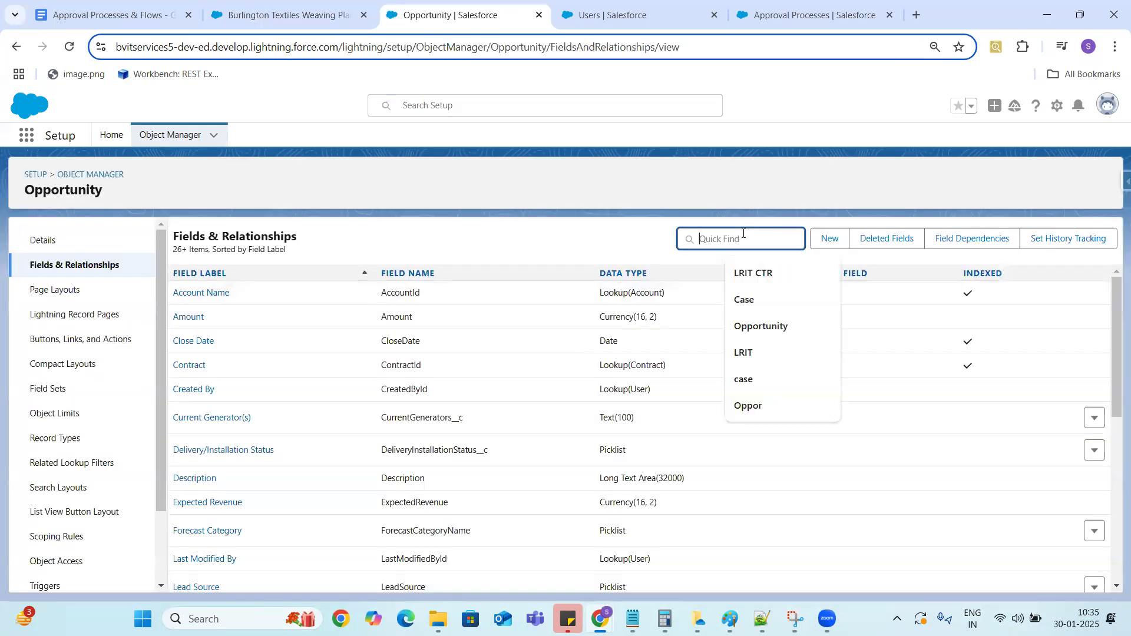
text(App)
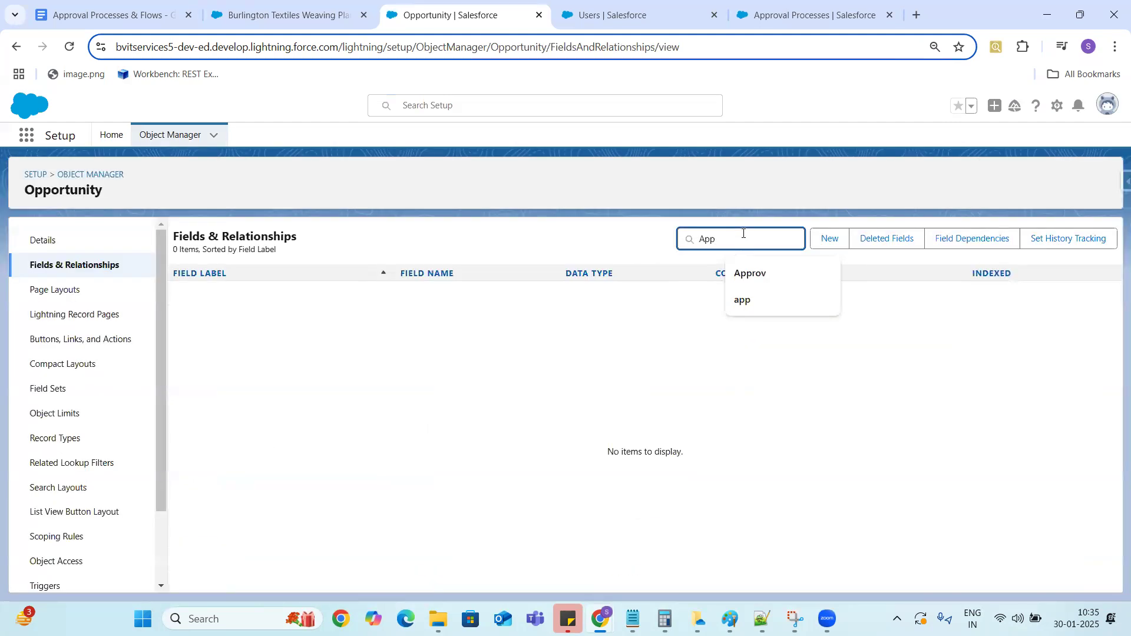
key(BackSpace)
key(BackSpace)
key(BackSpace)
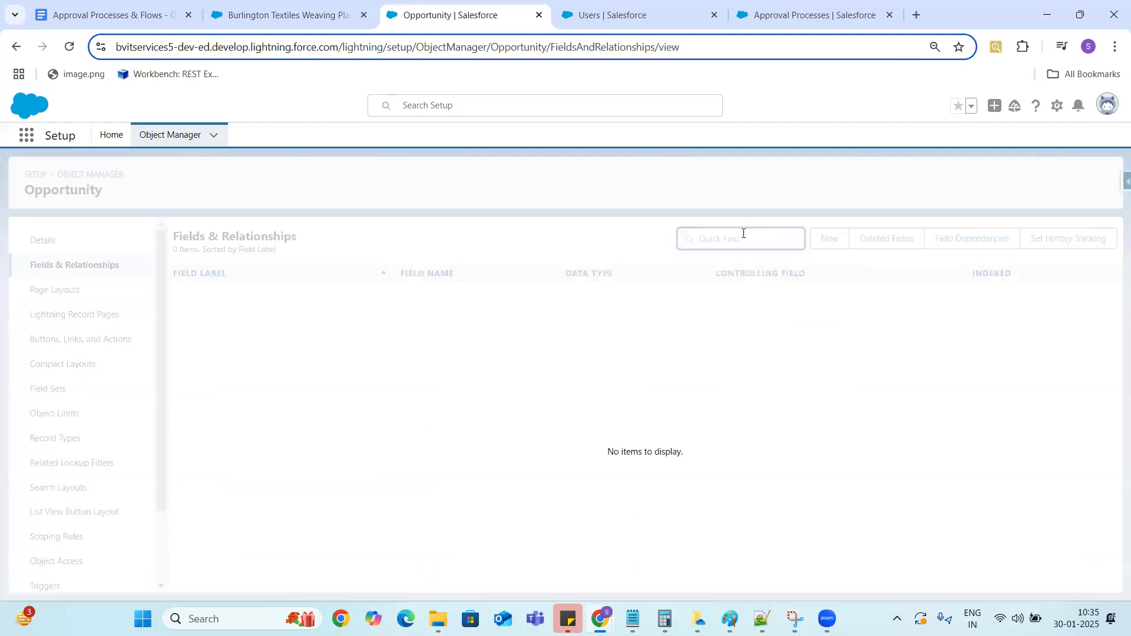
text(Star)
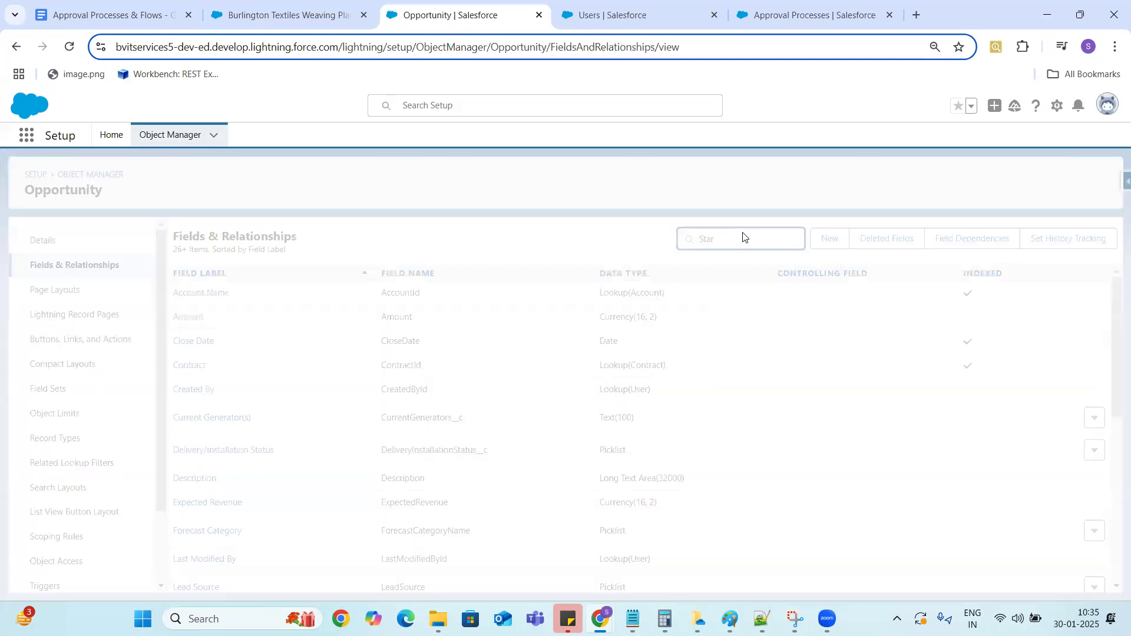
key(BackSpace)
text(tu)
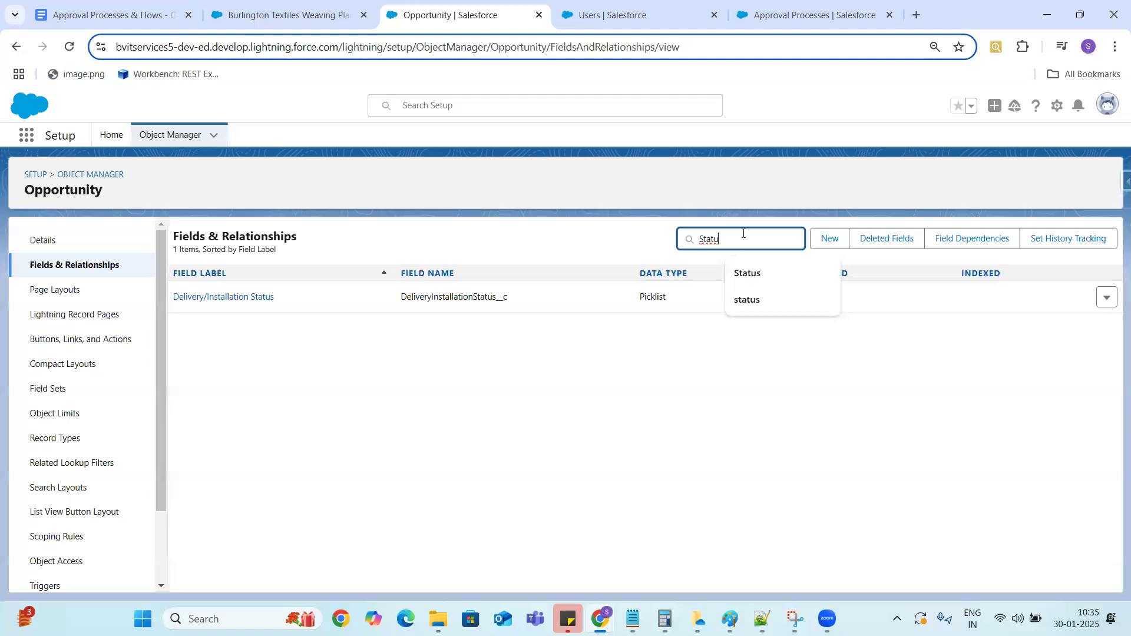
key(BackSpace)
key(BackSpace)
key(BackSpace)
key(BackSpace)
key(BackSpace)
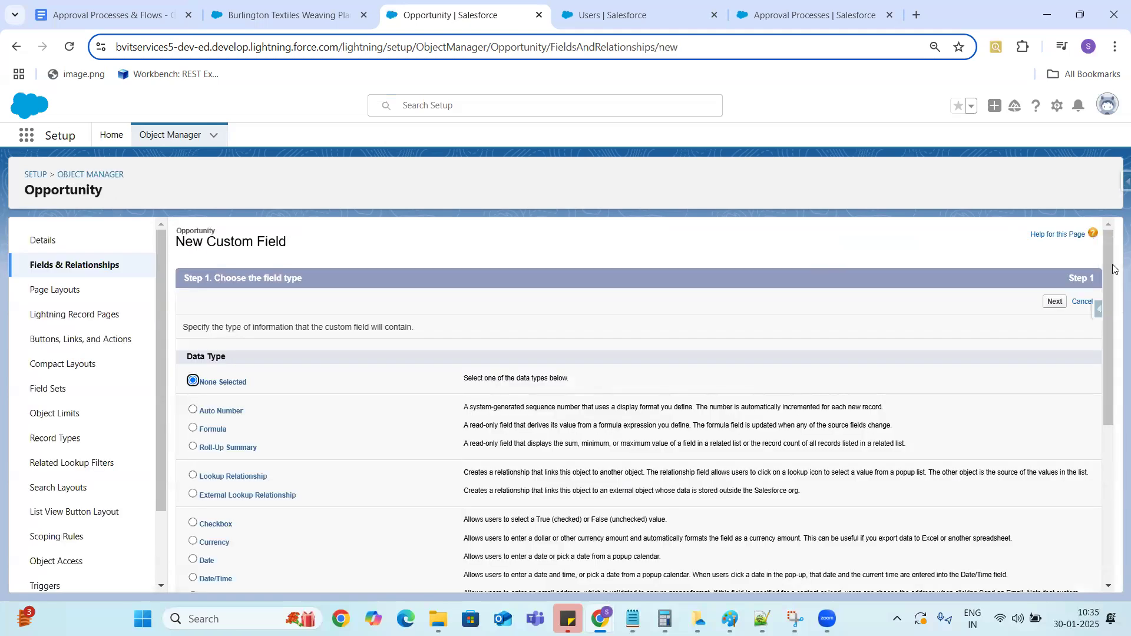
drag(1109, 273, 1112, 438)
click(194, 436)
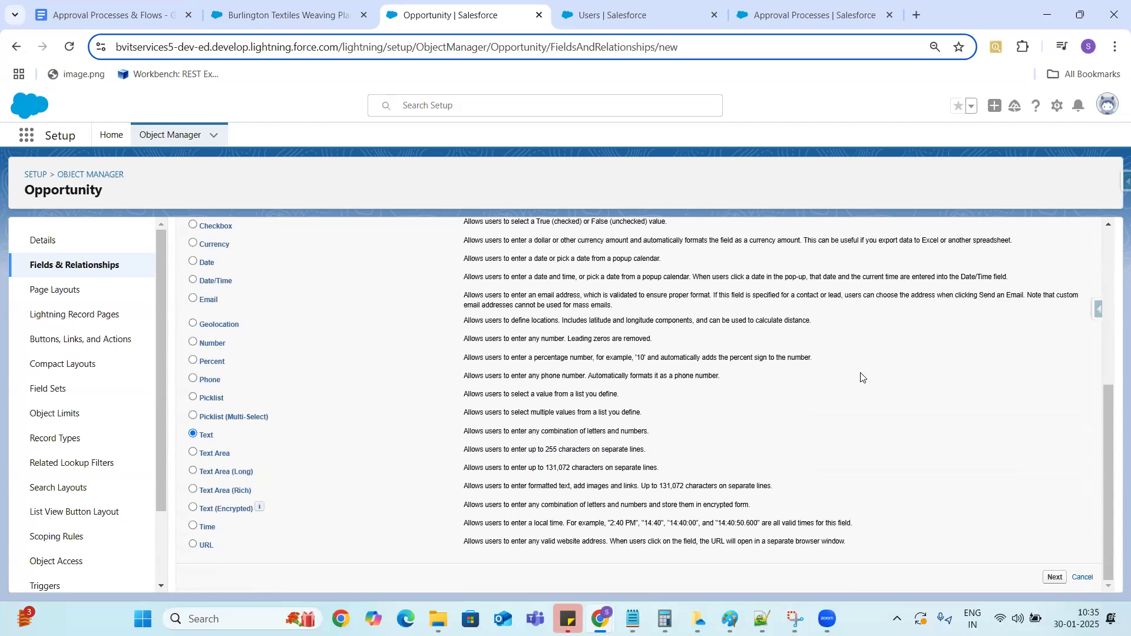
key(Return)
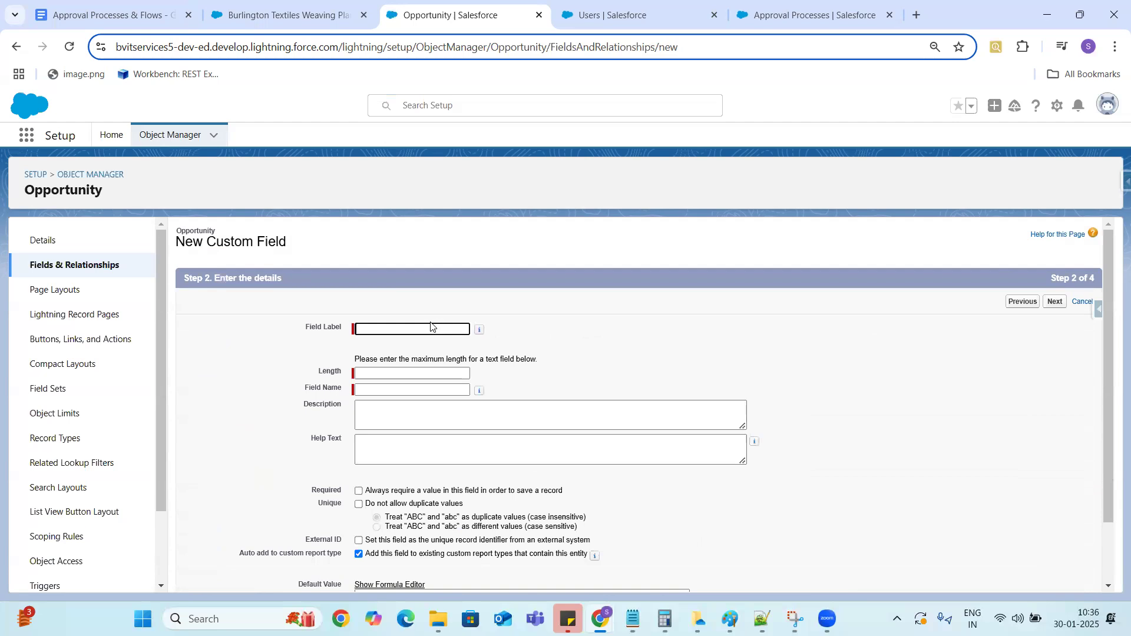
click(425, 328)
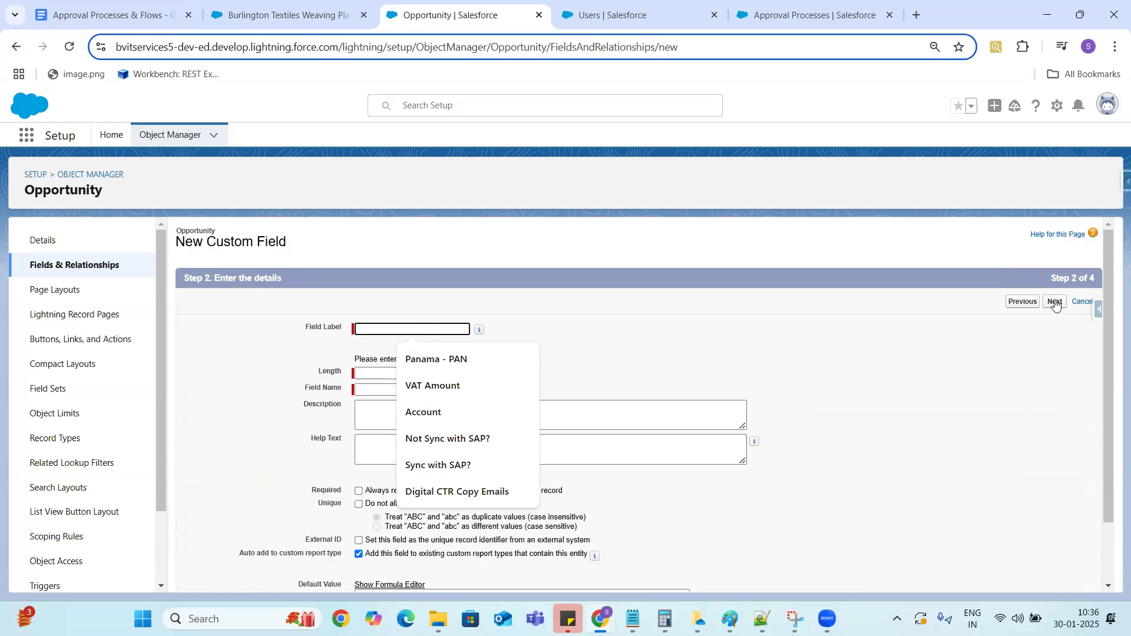
click(1029, 302)
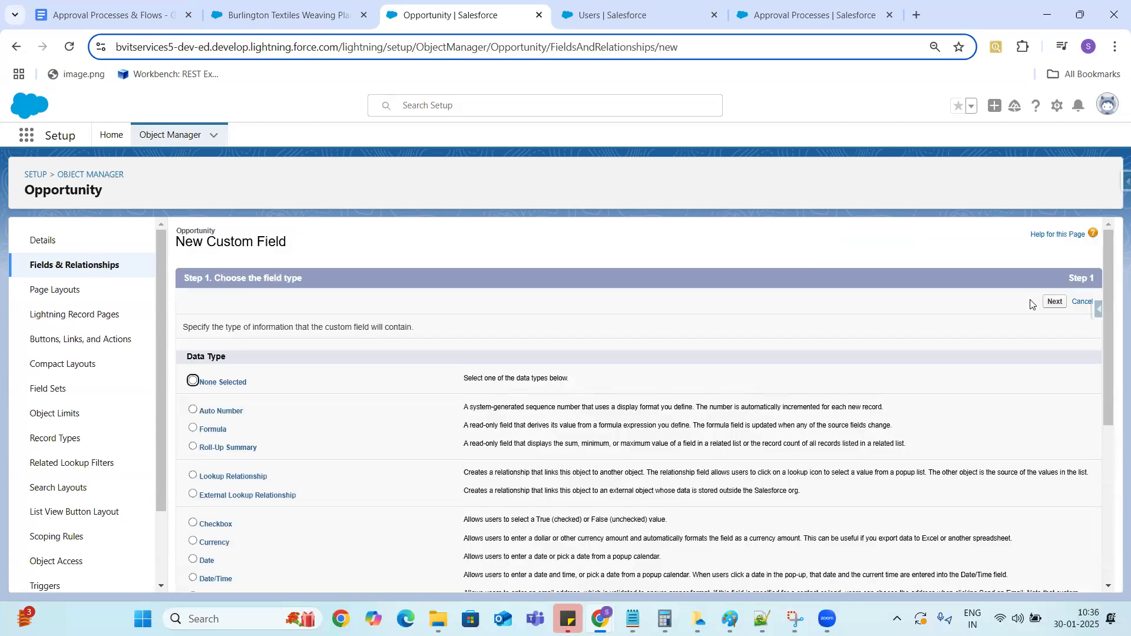
Choose Picklist as the data type of the new Opportunity custom field and label it Approval Status.
drag(1107, 253, 1110, 388)
click(193, 438)
drag(1108, 413, 1112, 517)
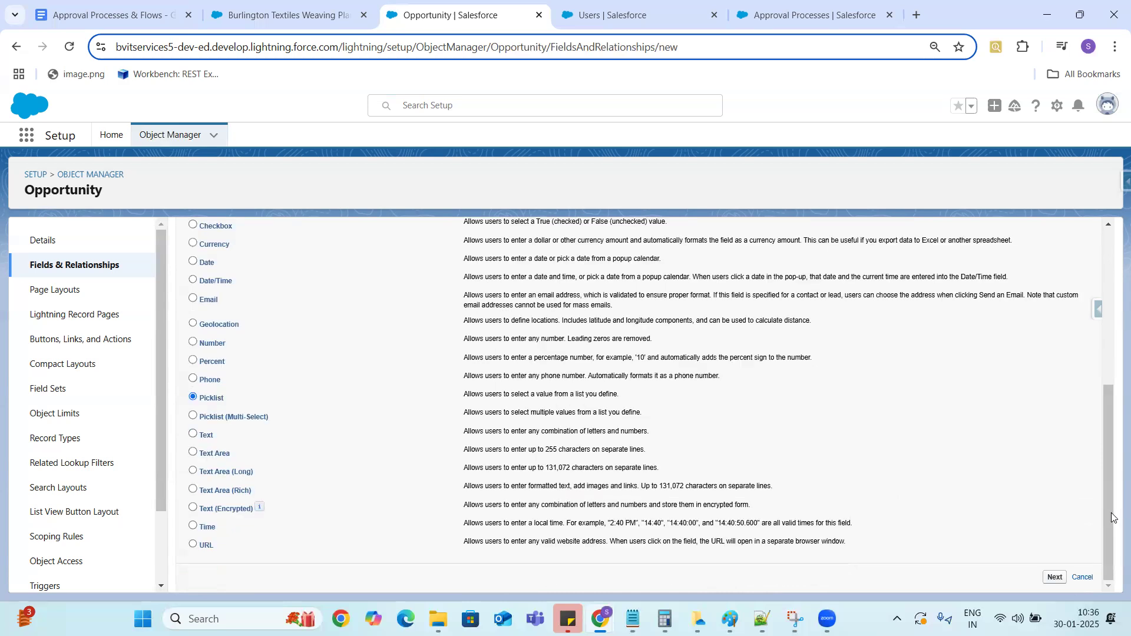
key(Return)
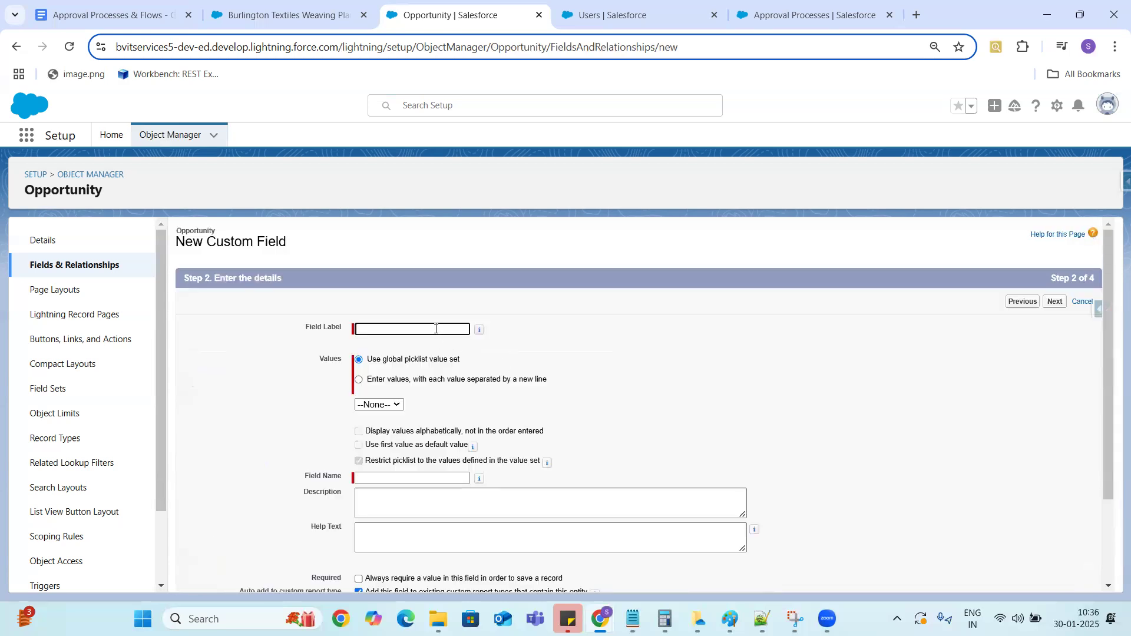
click(436, 328)
text(A)
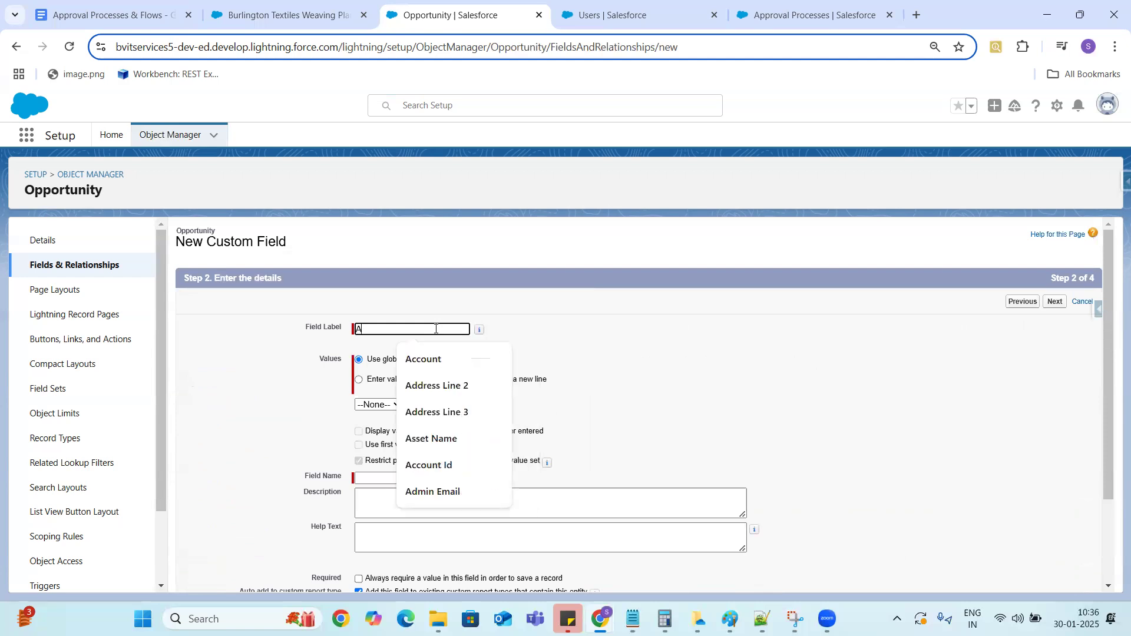
text(pproval Status)
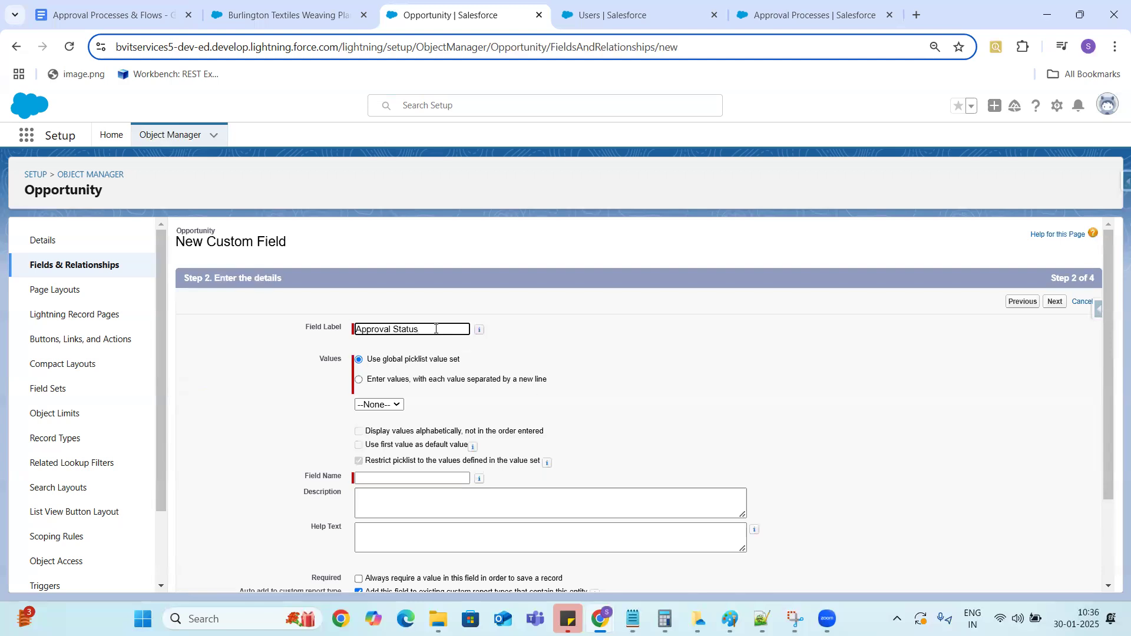
Define the field's own picklist values, one per line: Approval Pending, Approved, Rejected and Recalled.
click(358, 379)
click(386, 425)
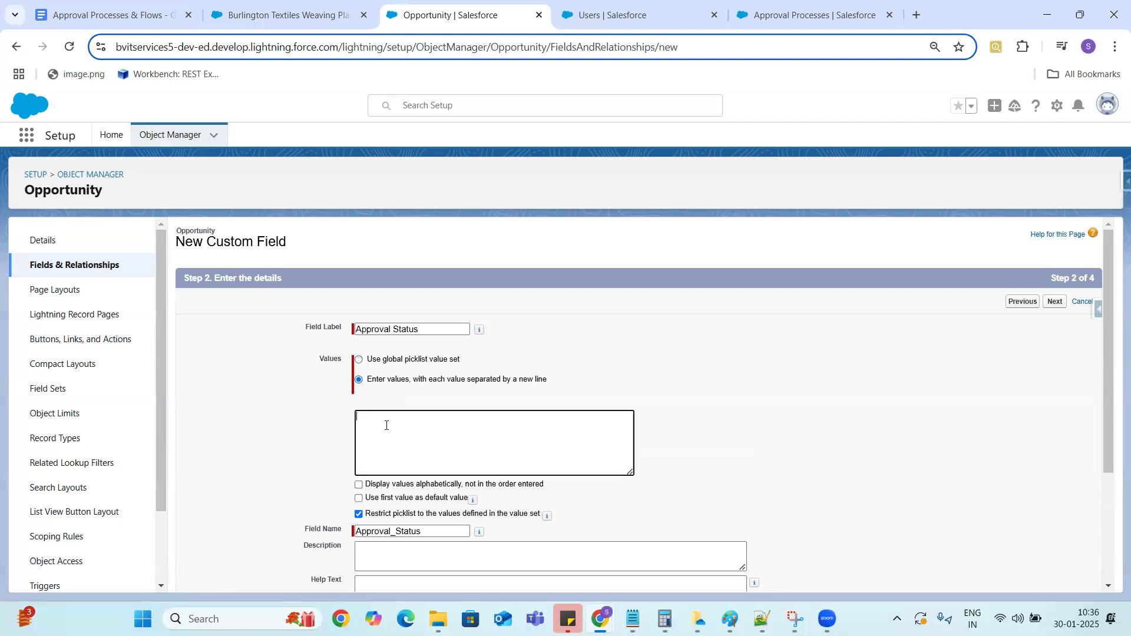
text(Approval Pending)
key(Return)
text(Approve)
text(RE)
text(jected)
text(Recalled)
drag(1105, 337, 1110, 402)
drag(1094, 126, 1114, 184)
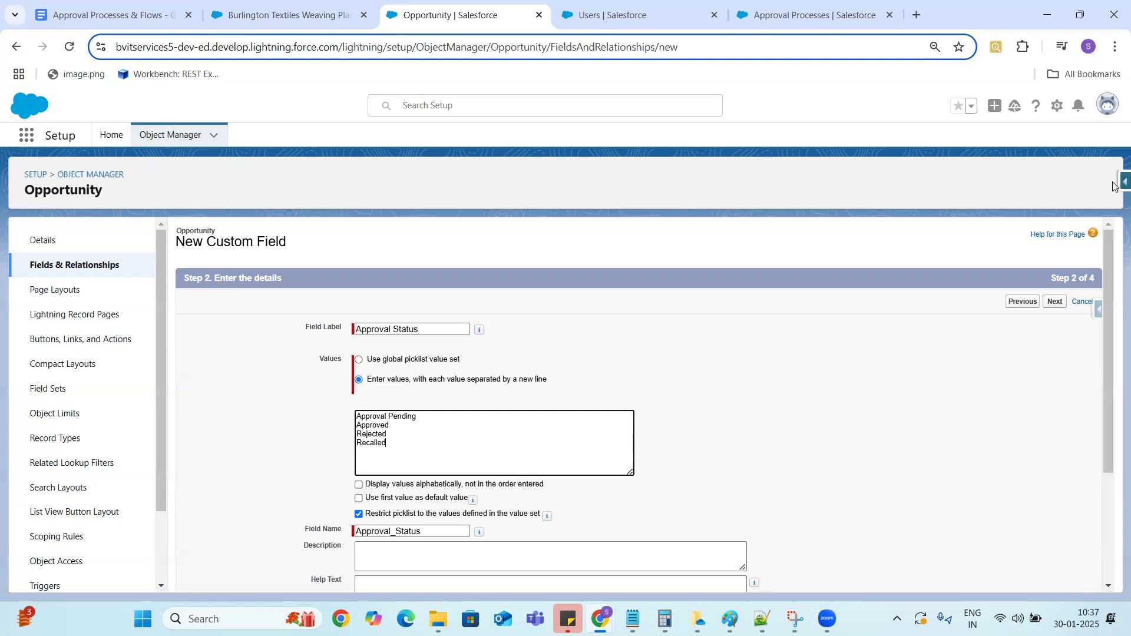
Accept the default field-level security and page layouts for the Approval Status field and save it.
click(1055, 302)
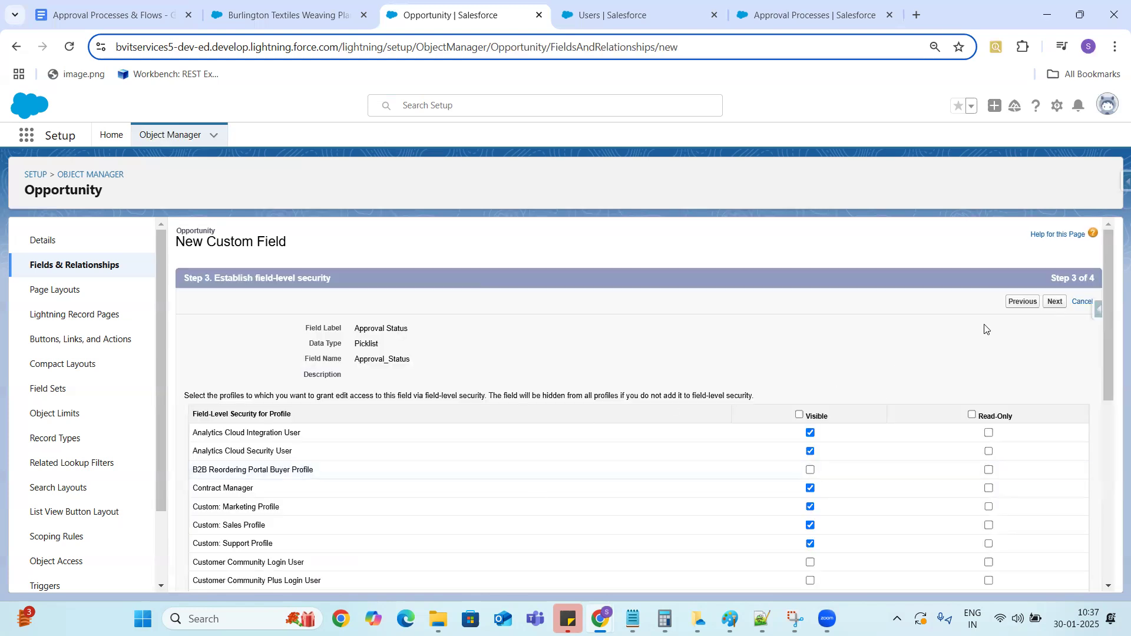
click(1051, 303)
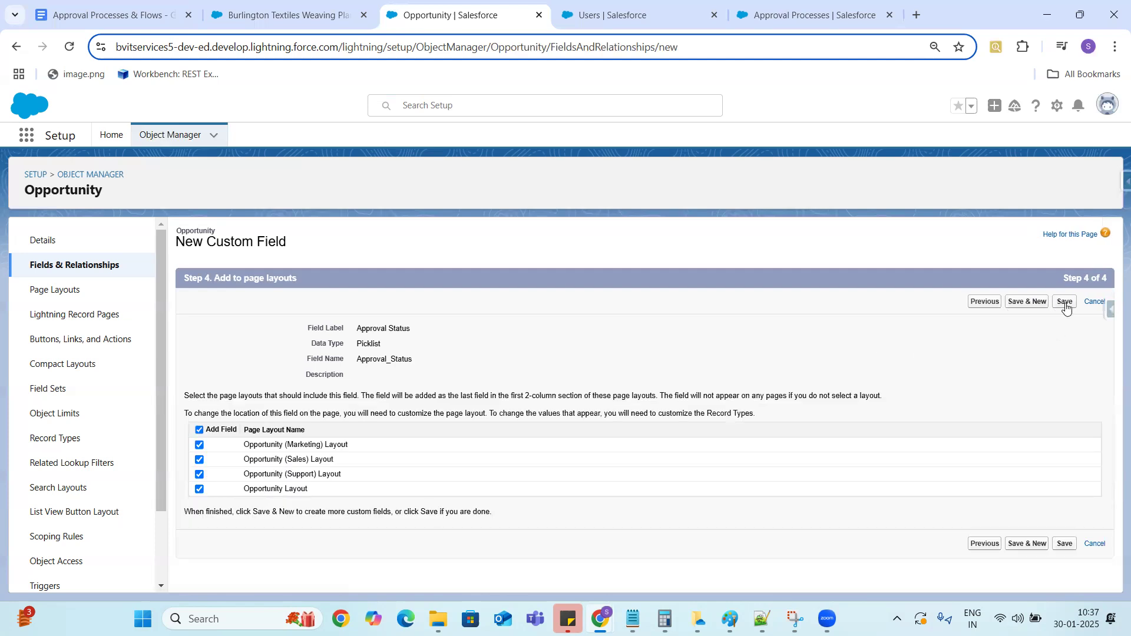
click(1065, 302)
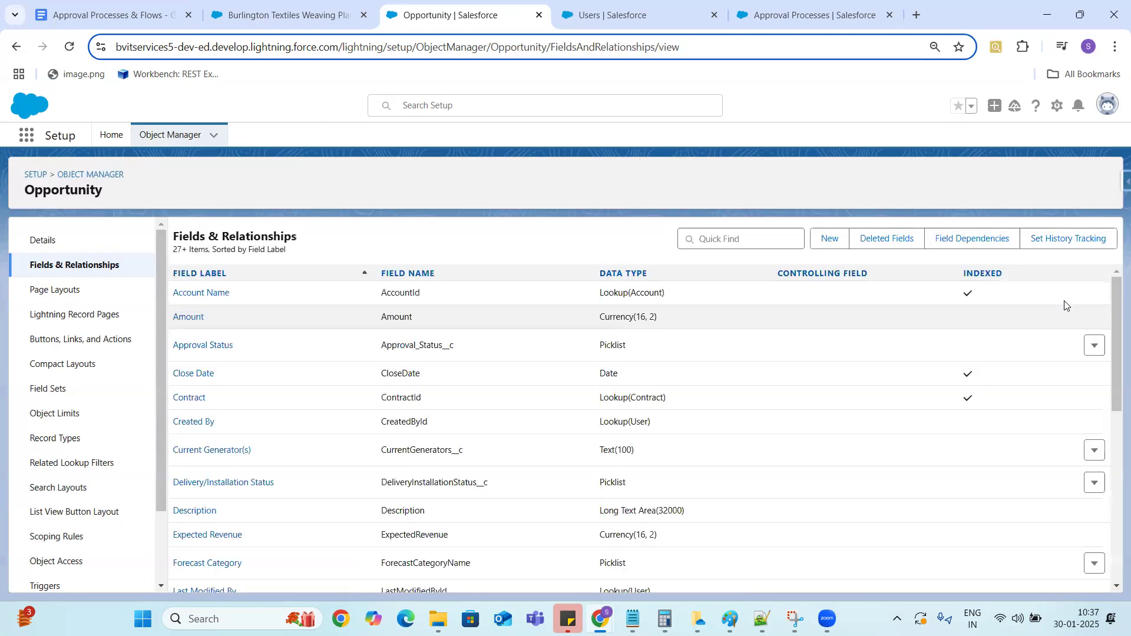
Return to the Opportunity Approval Process, reload it and start a new field update under the initial submission actions.
click(783, 11)
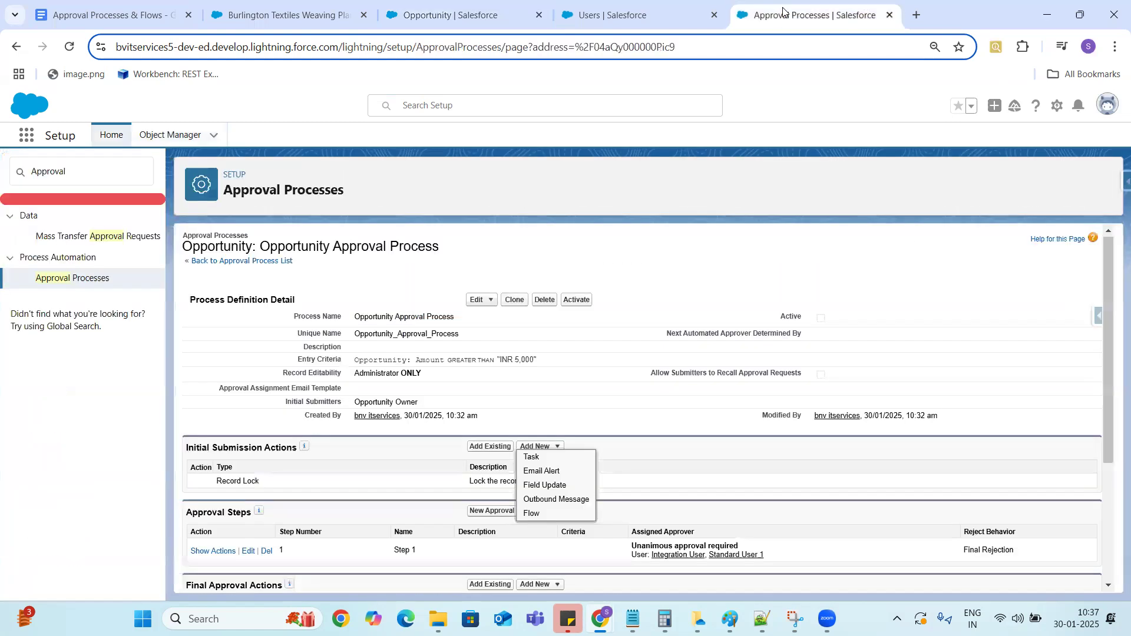
click(70, 50)
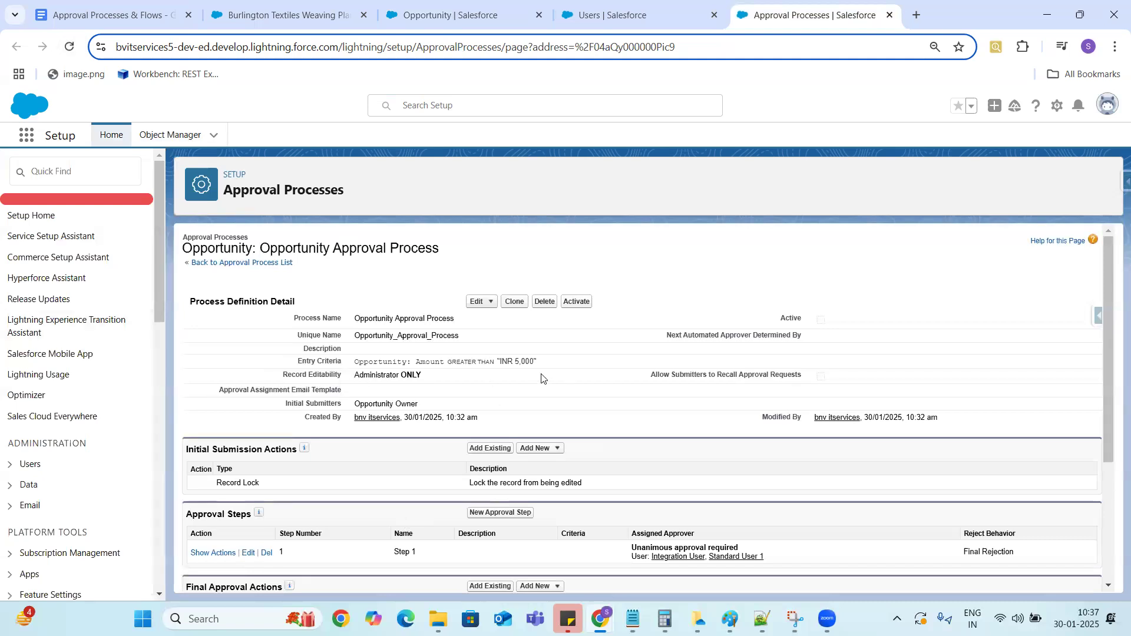
click(548, 451)
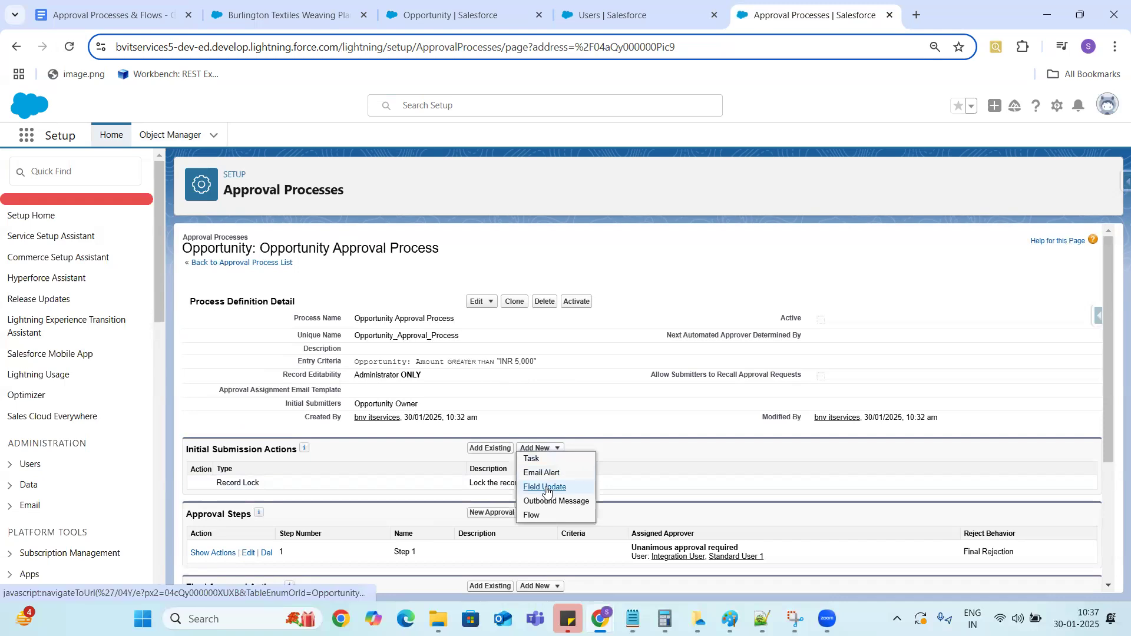
click(544, 488)
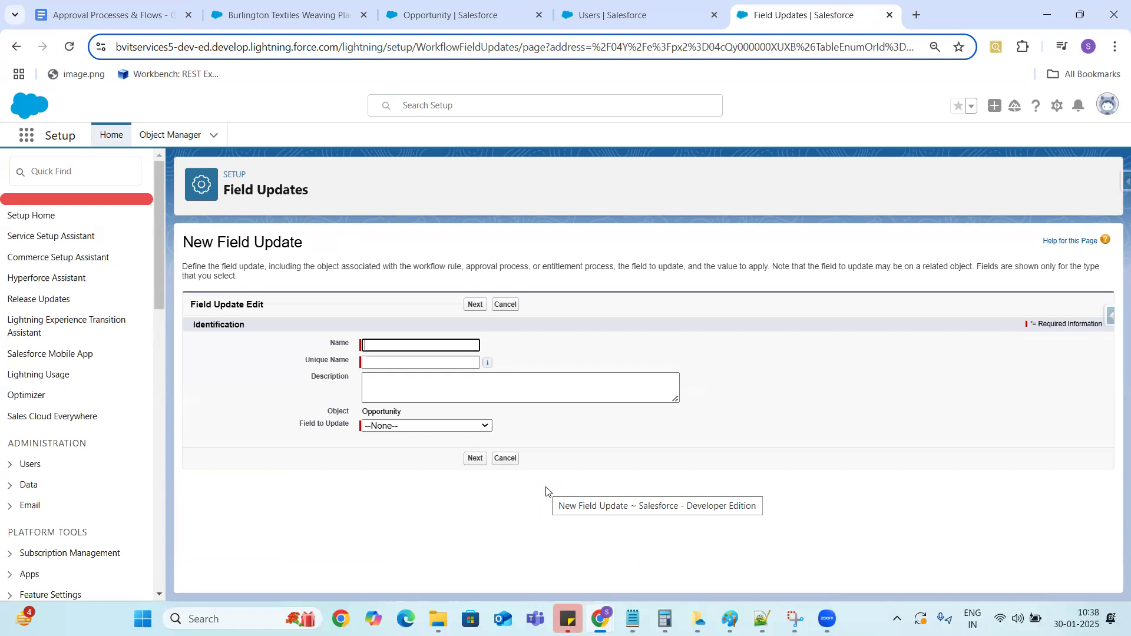
Name the new field update Update Approval Status, with the matching unique name Update_Approval_Status.
click(411, 348)
text(uP)
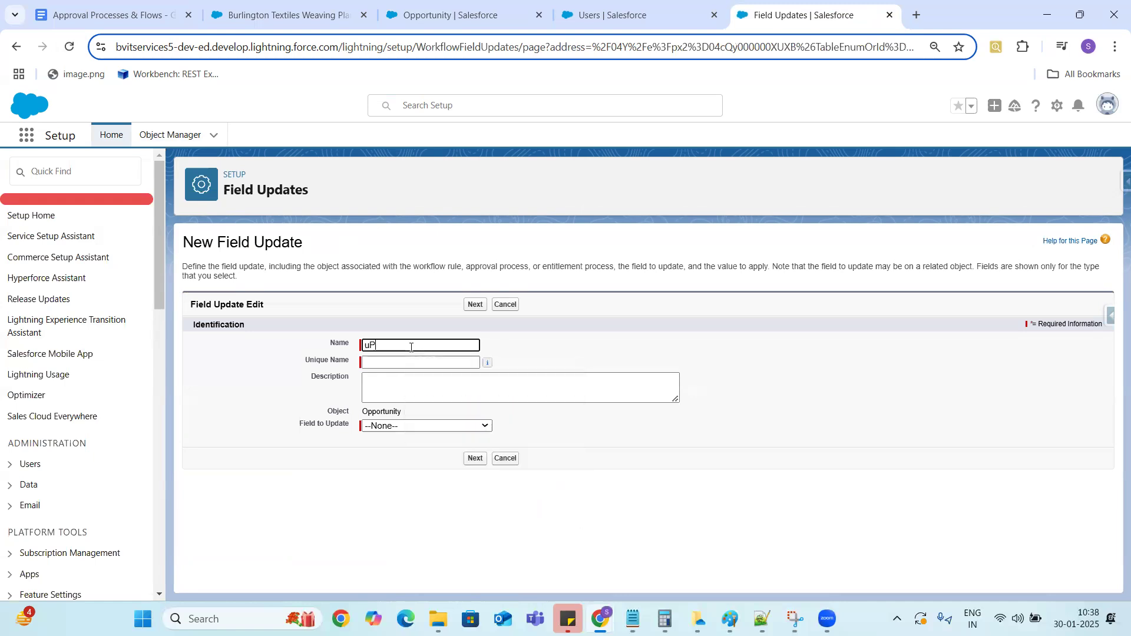
key(BackSpace)
key(BackSpace)
text(Update Approval Status)
click(400, 362)
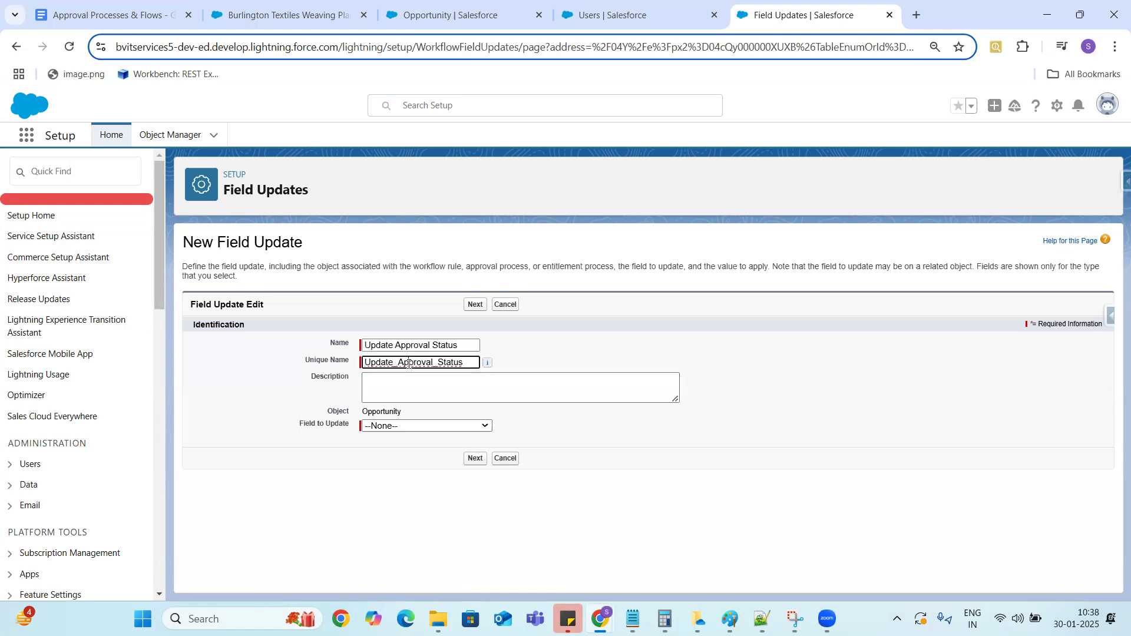
Set the field update to change Approval Status to a specific picklist value and save it.
click(416, 426)
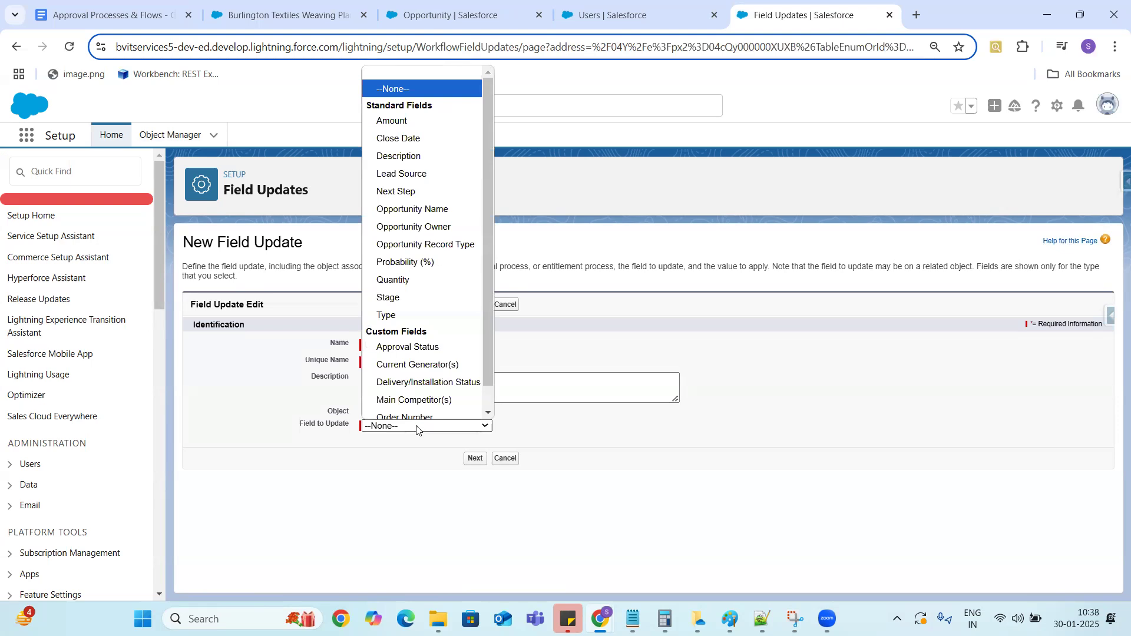
click(415, 336)
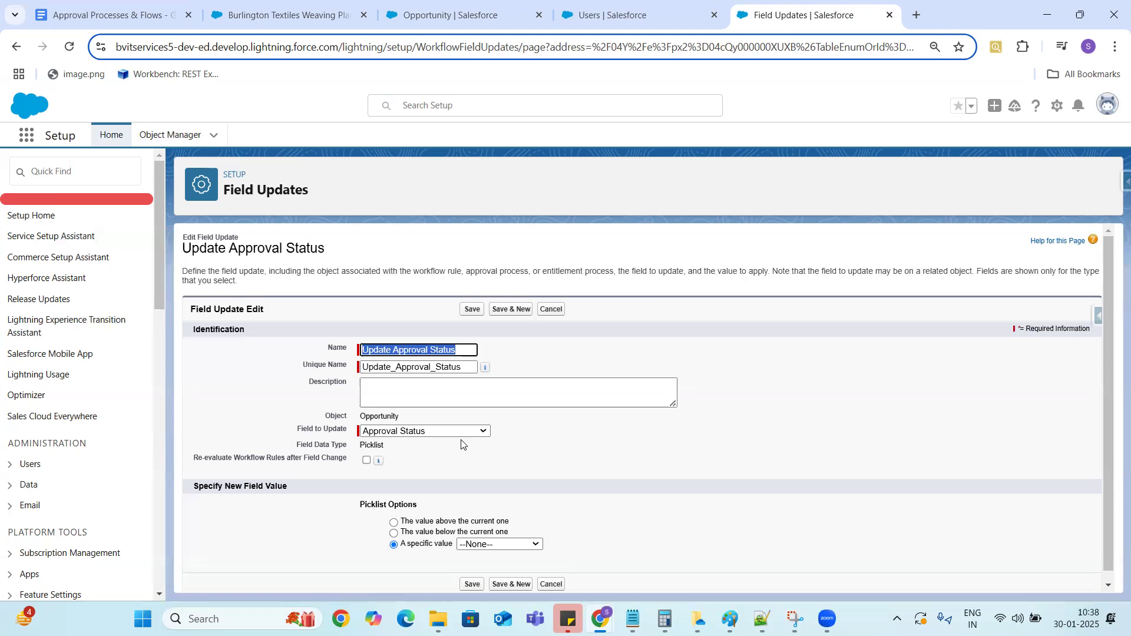
click(499, 544)
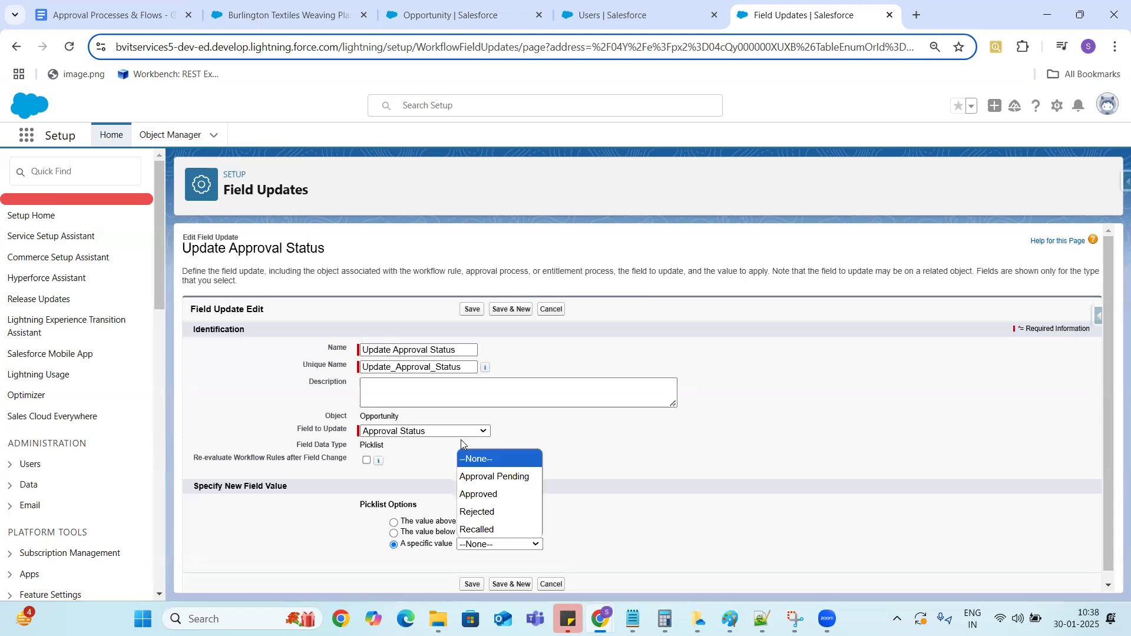
click(510, 489)
key(Tab)
key(Return)
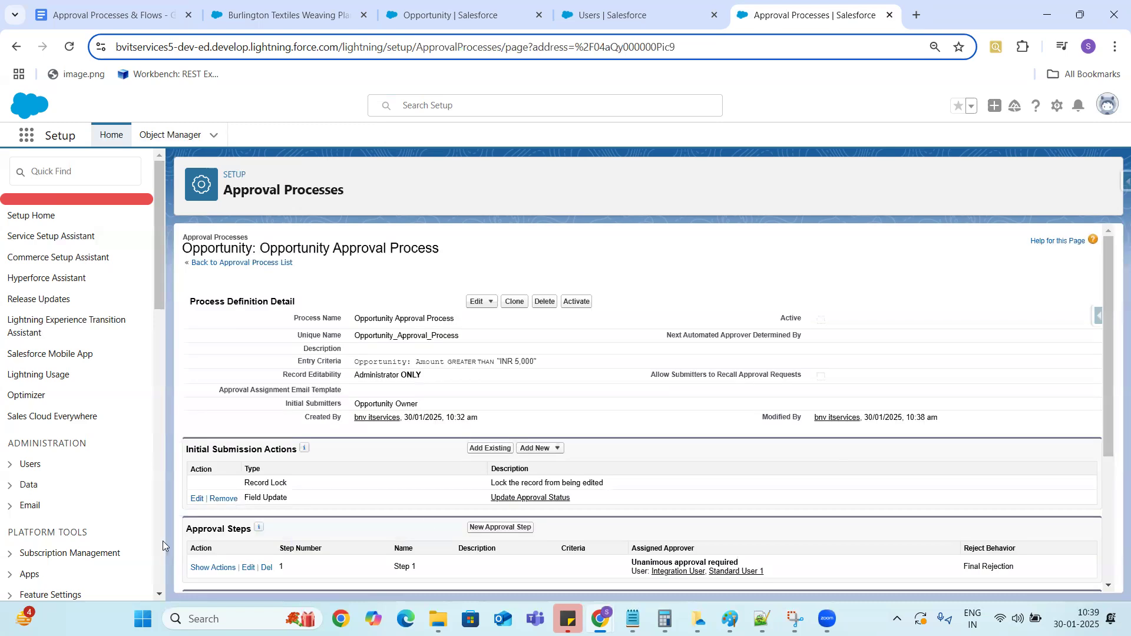
Start a new task under the initial submission actions and assign it to the bnv itservices user.
click(544, 452)
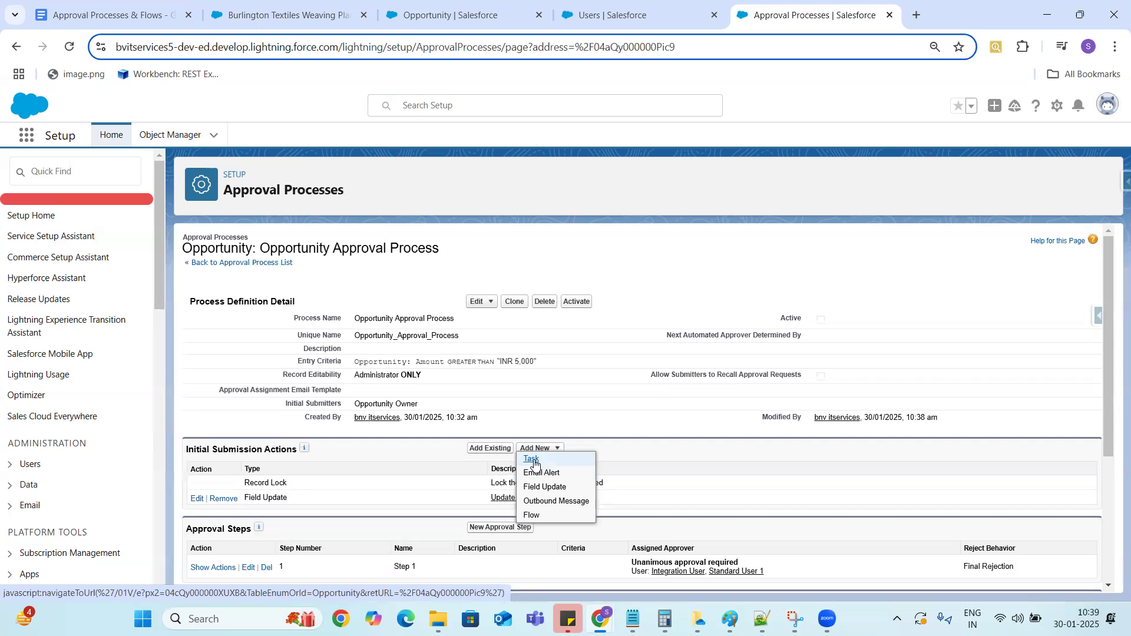
click(532, 459)
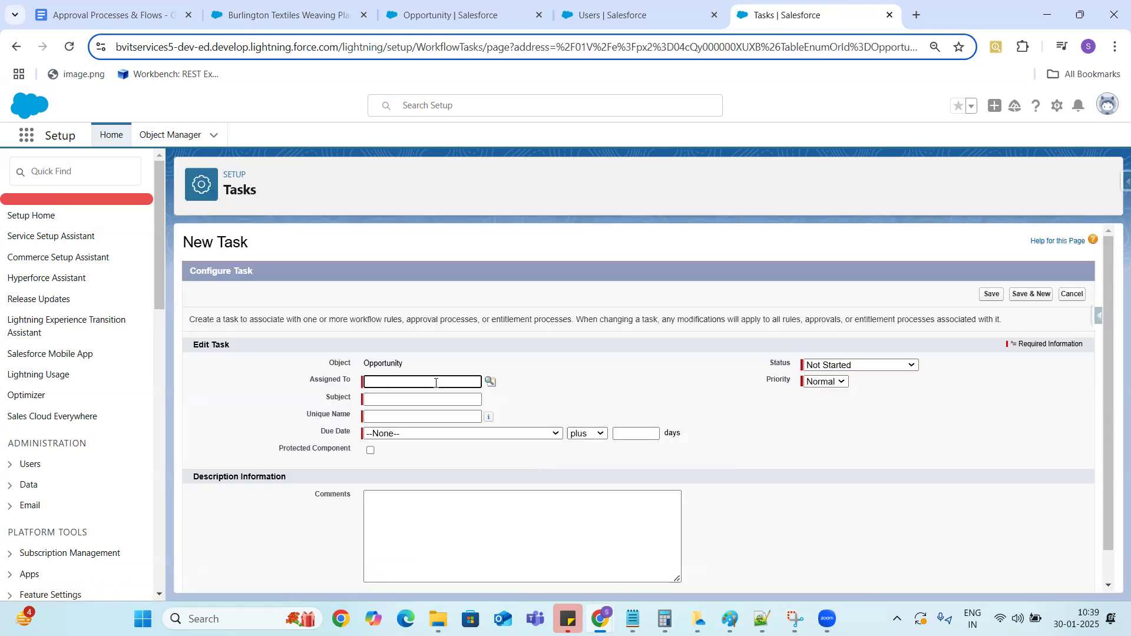
click(490, 383)
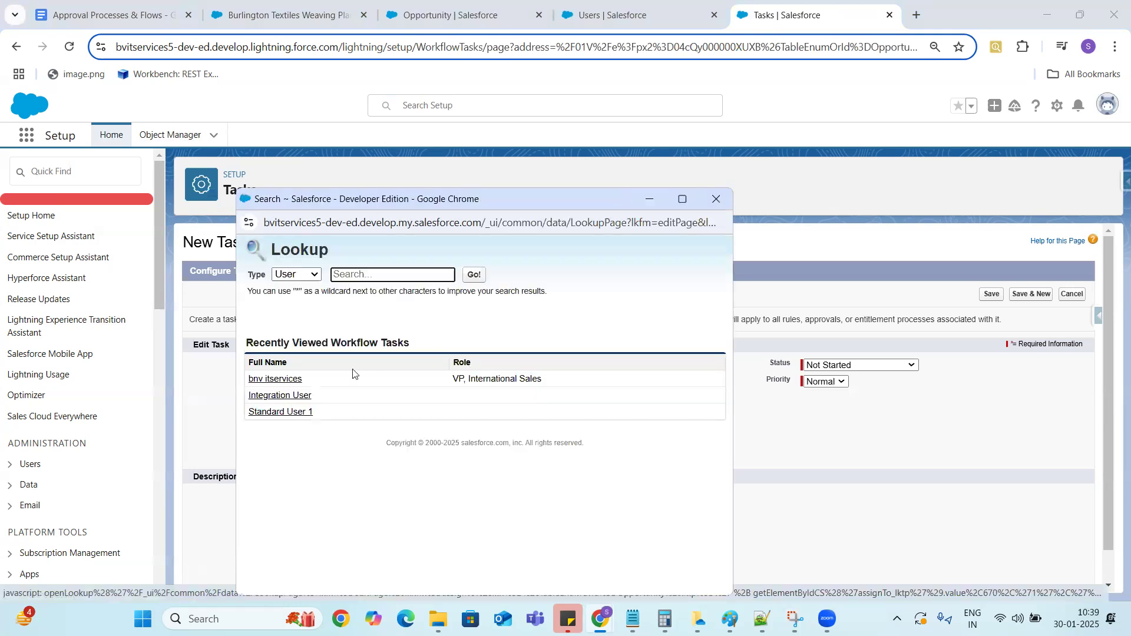
click(277, 379)
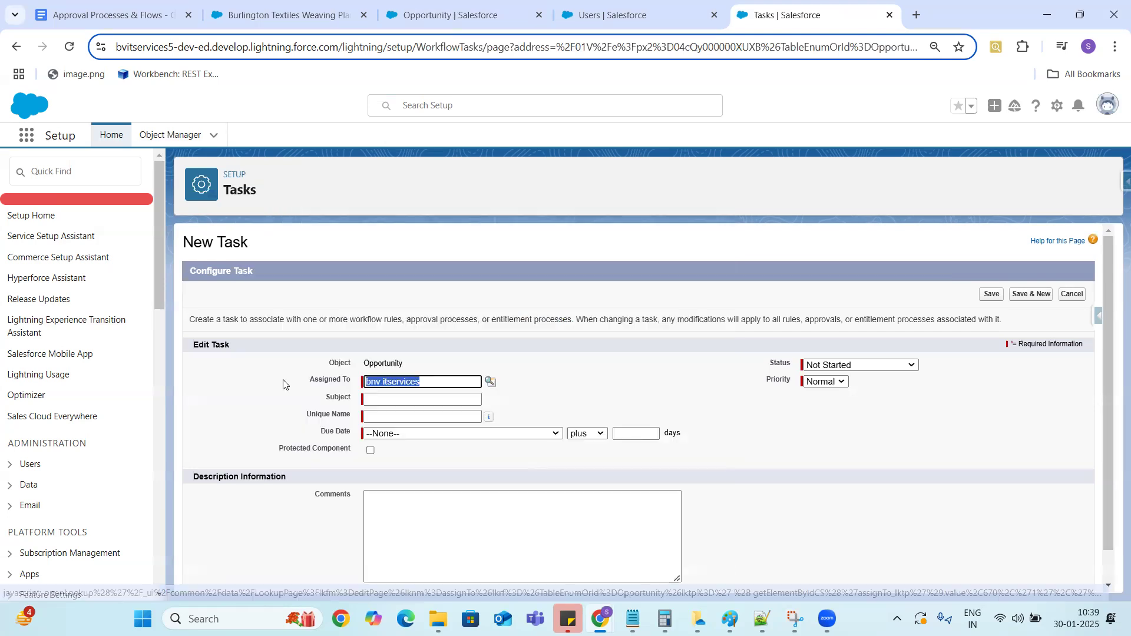
Give the task the subject Make a call to customer, with the matching unique name Make_a_call_to_customer.
click(437, 400)
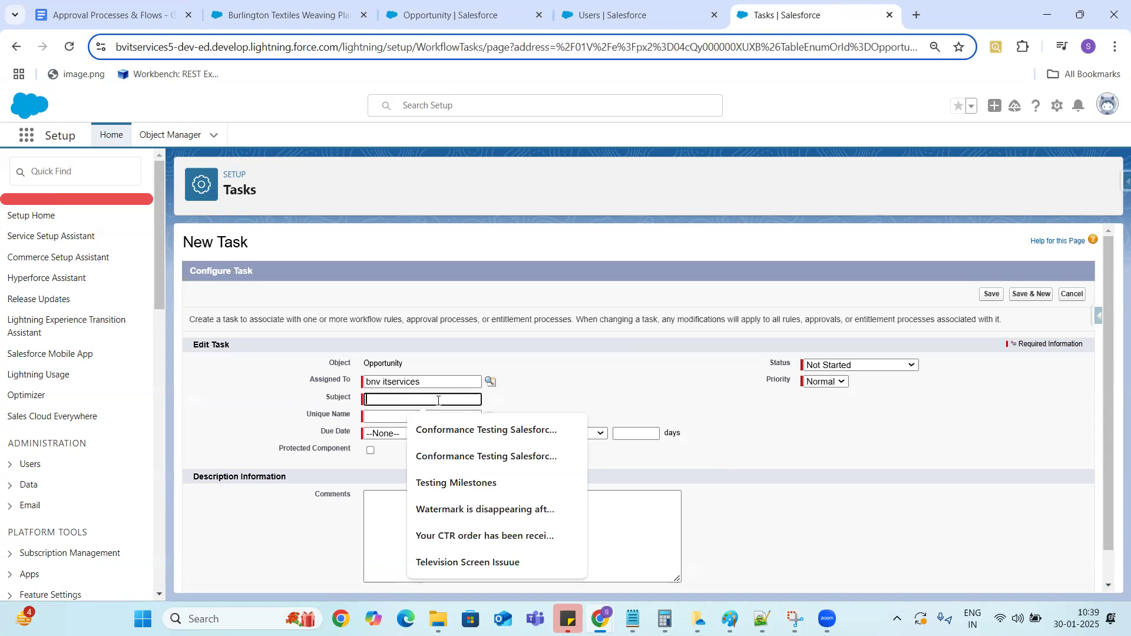
text(Ma)
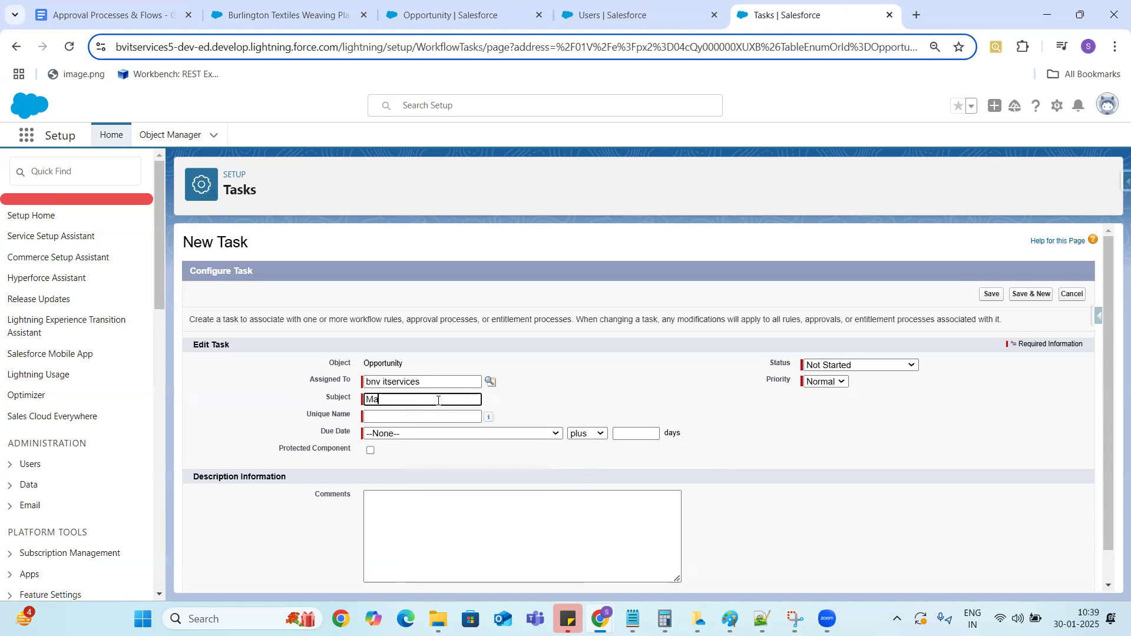
text(ke a call to customer)
key(Tab)
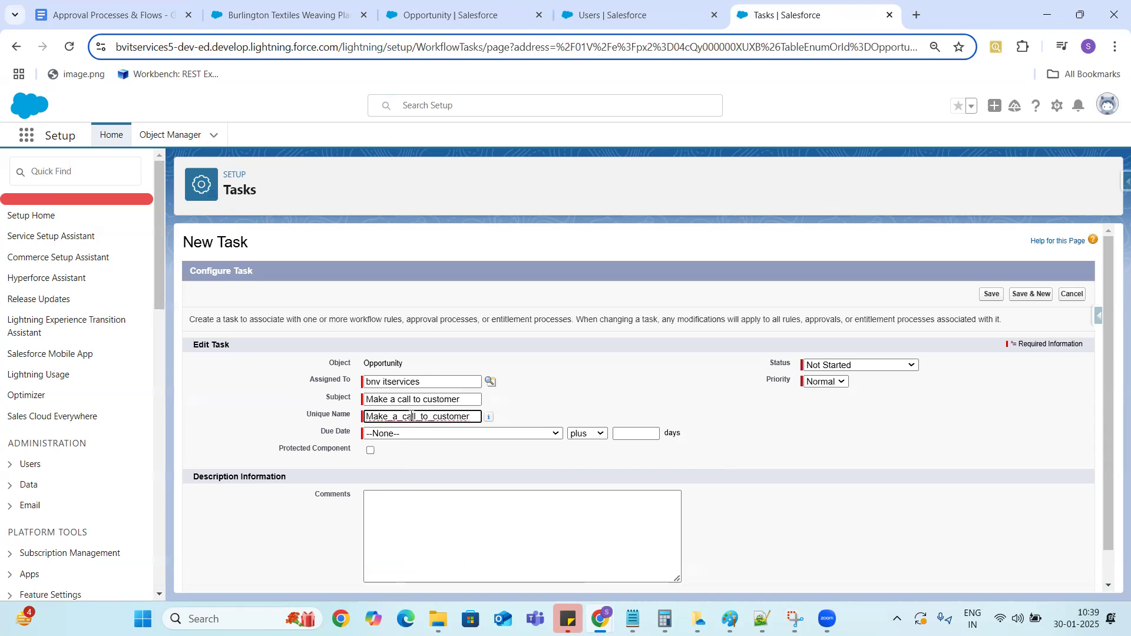
click(821, 366)
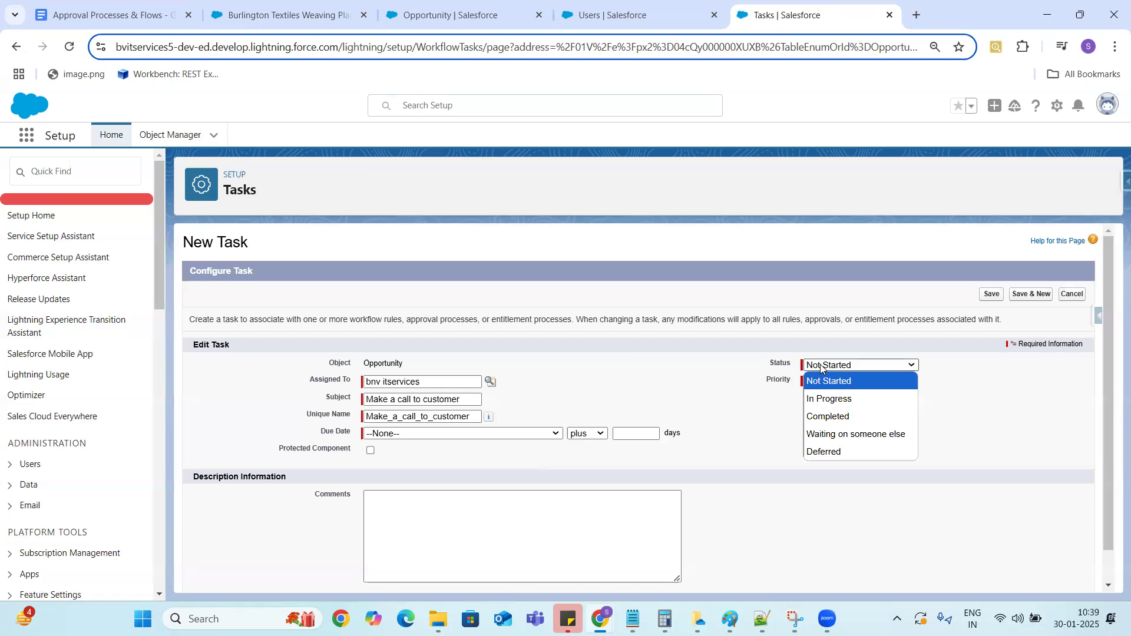
click(765, 409)
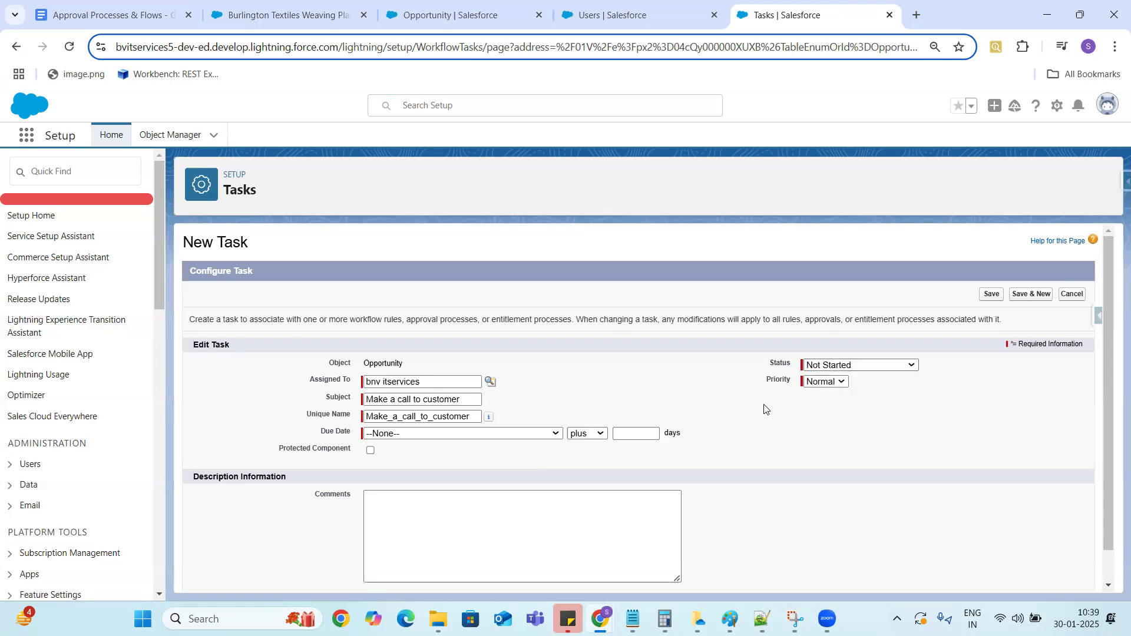
Begin the task's comments with the text "Make a call to customer and".
click(474, 514)
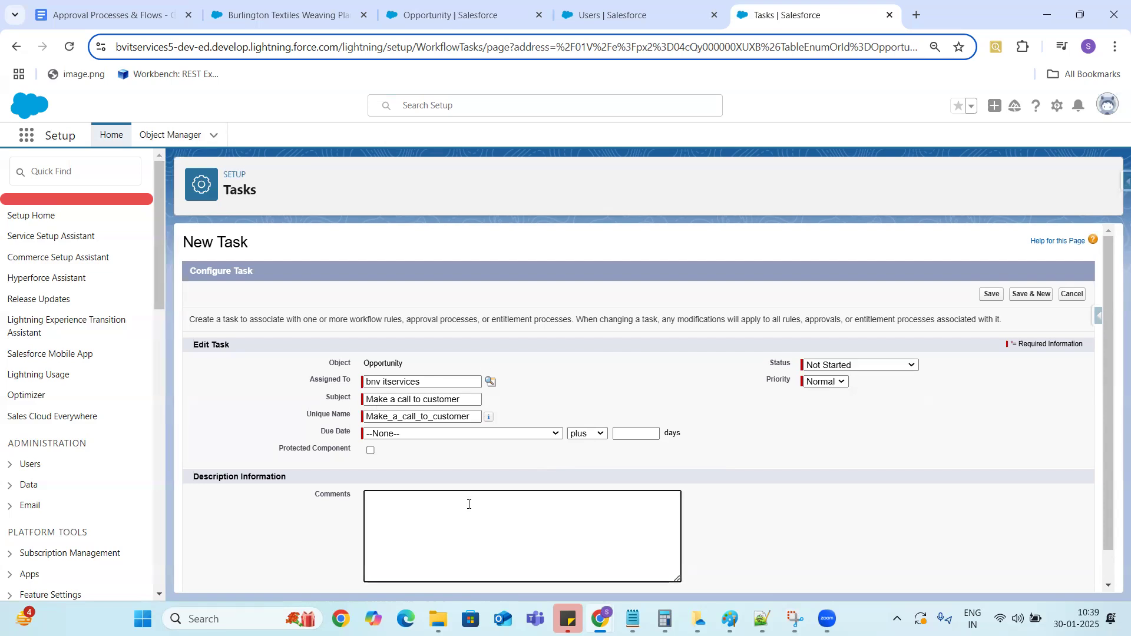
text(Make)
text(a call to customer and)
Set the task's due date to Rule Trigger Date plus 1 day.
click(933, 48)
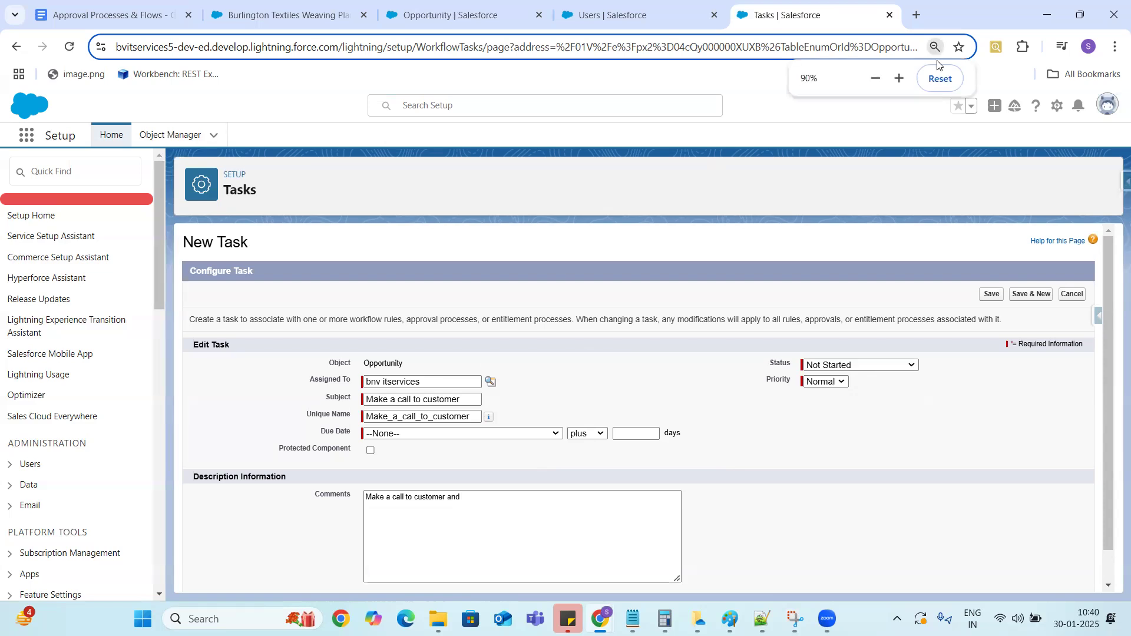
click(938, 79)
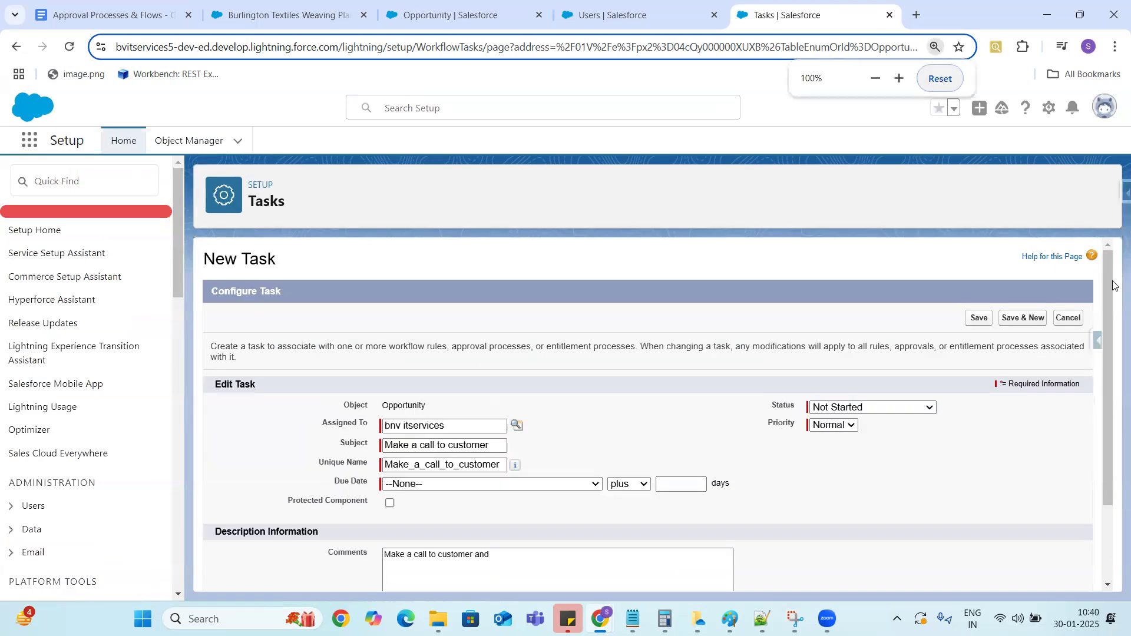
mouse_move(1112, 266)
mouse_down()
mouse_move(1113, 302)
mouse_move(1113, 284)
mouse_up()
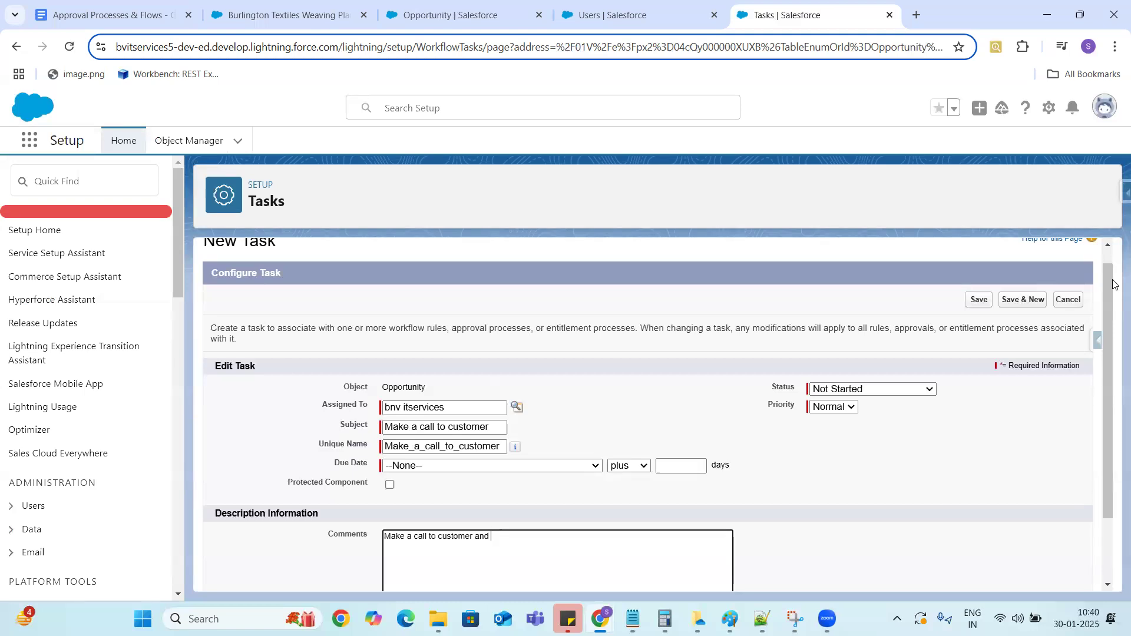
click(586, 465)
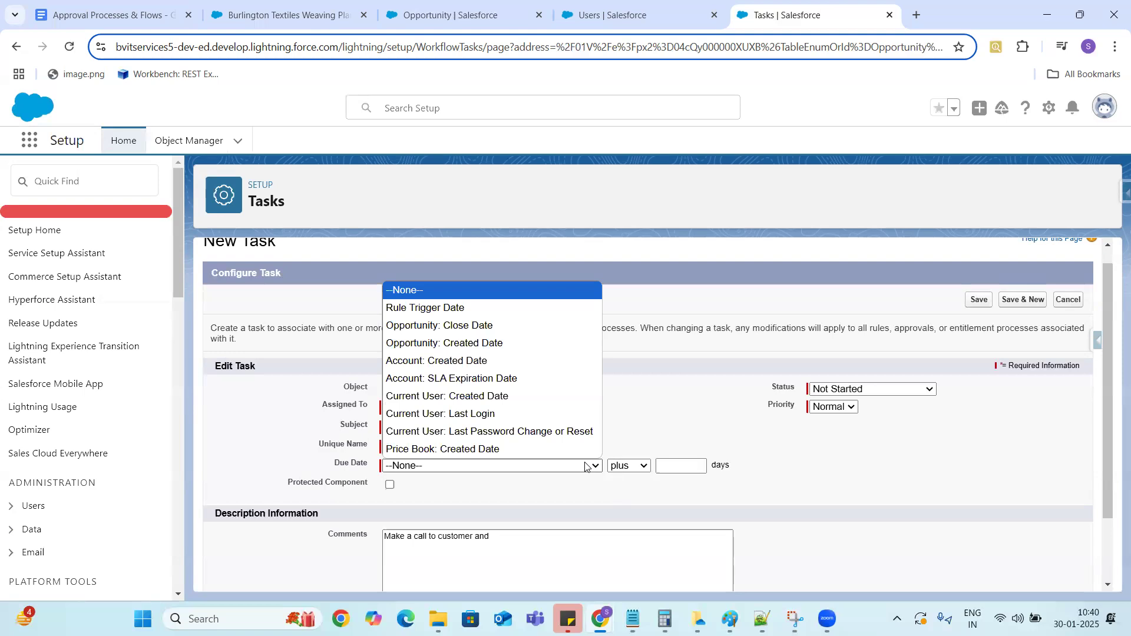
click(474, 329)
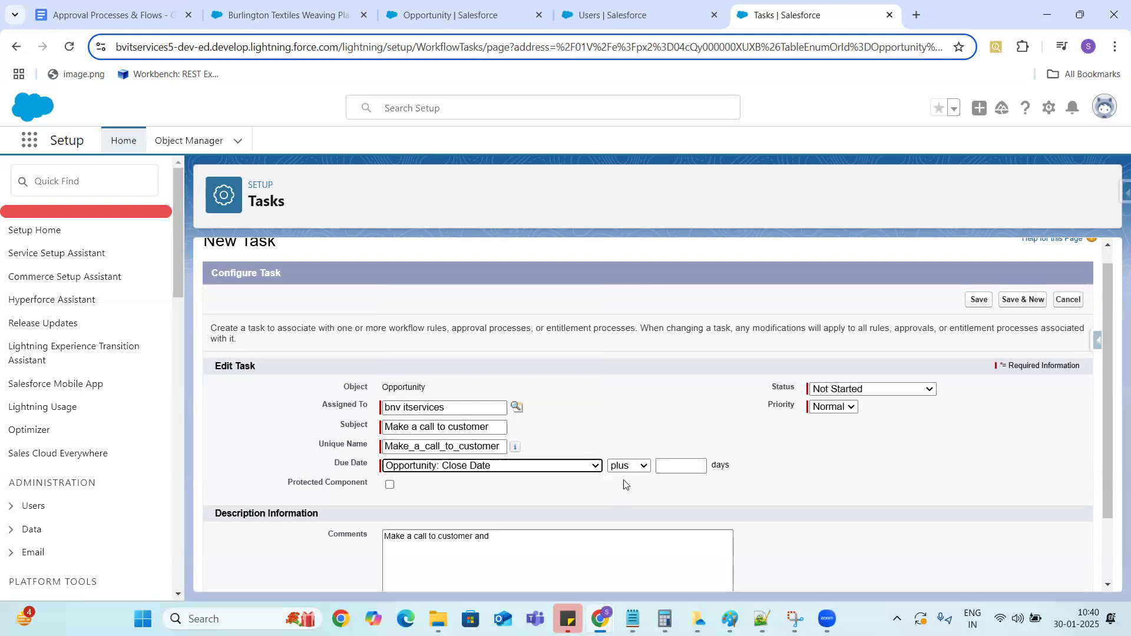
click(591, 469)
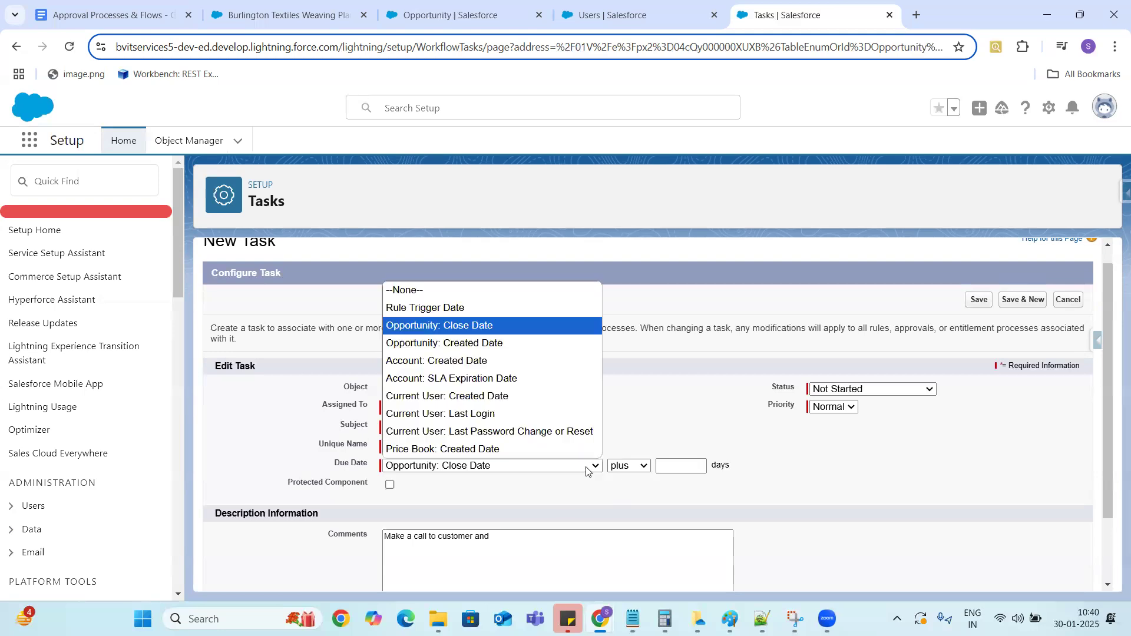
click(453, 307)
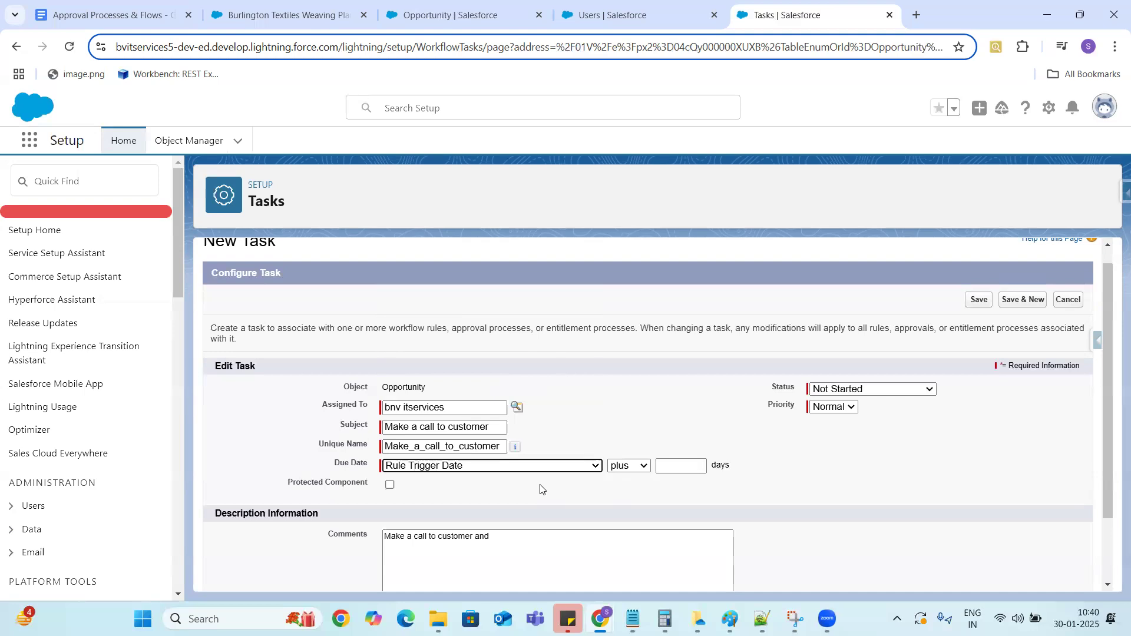
click(681, 464)
text(1)
Reword the comment as "Make a call to customer inform that this request is waiting for approval" and save the task.
click(544, 532)
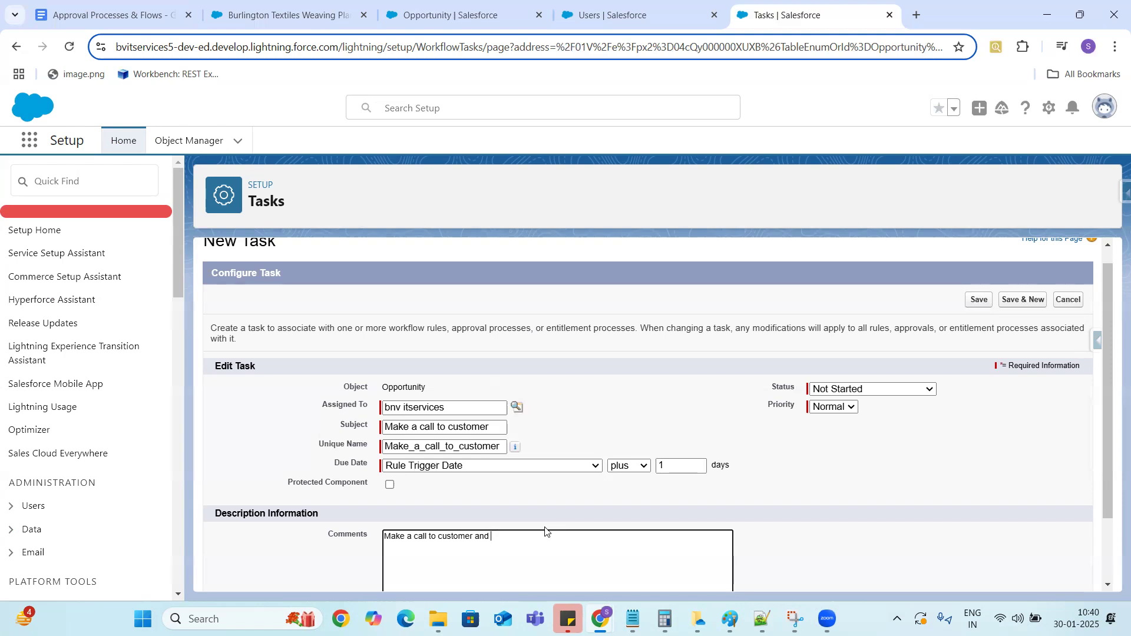
key(BackSpace)
key(BackSpace)
text(inform h)
text(im)
text( that)
key(BackSpace)
key(BackSpace)
key(BackSpace)
key(BackSpace)
key(BackSpace)
key(BackSpace)
key(BackSpace)
key(BackSpace)
key(BackSpace)
text(that this request is waiting for approval)
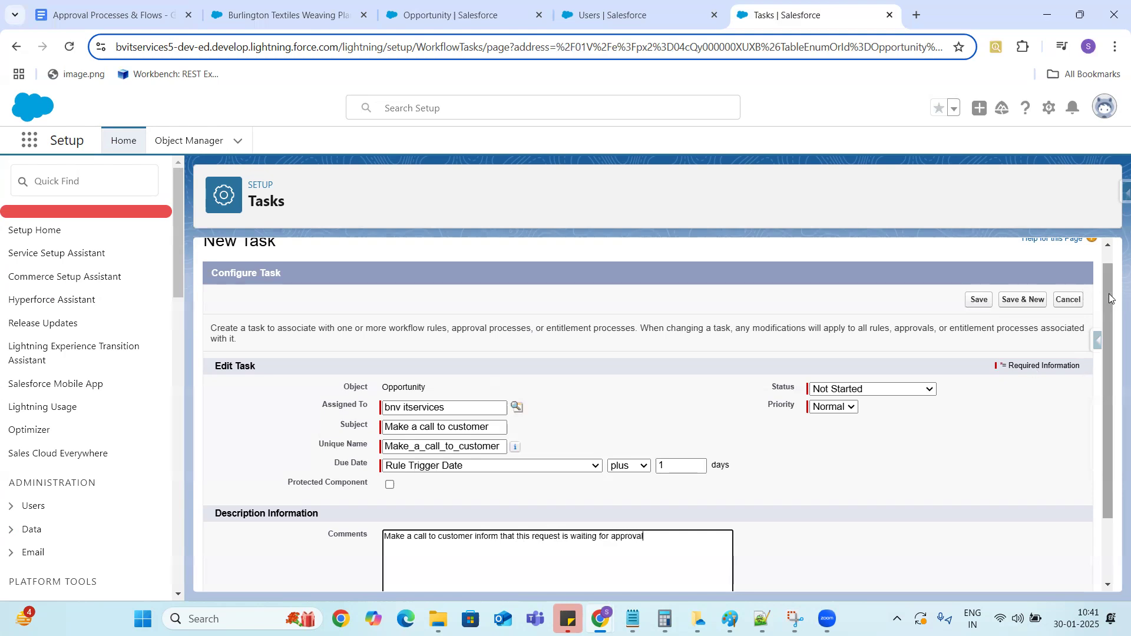
drag(1110, 312, 1113, 265)
click(977, 318)
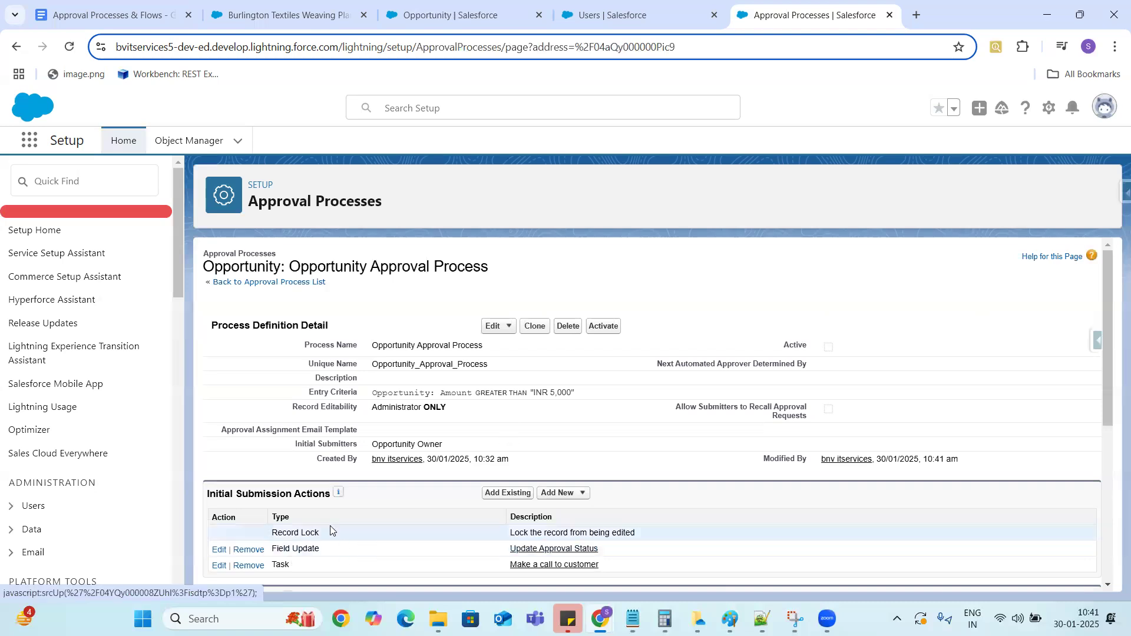
Start a new email alert under the initial submission actions, described as Inform to Sales Group, with unique name Inform_to_Sales_Group.
click(570, 492)
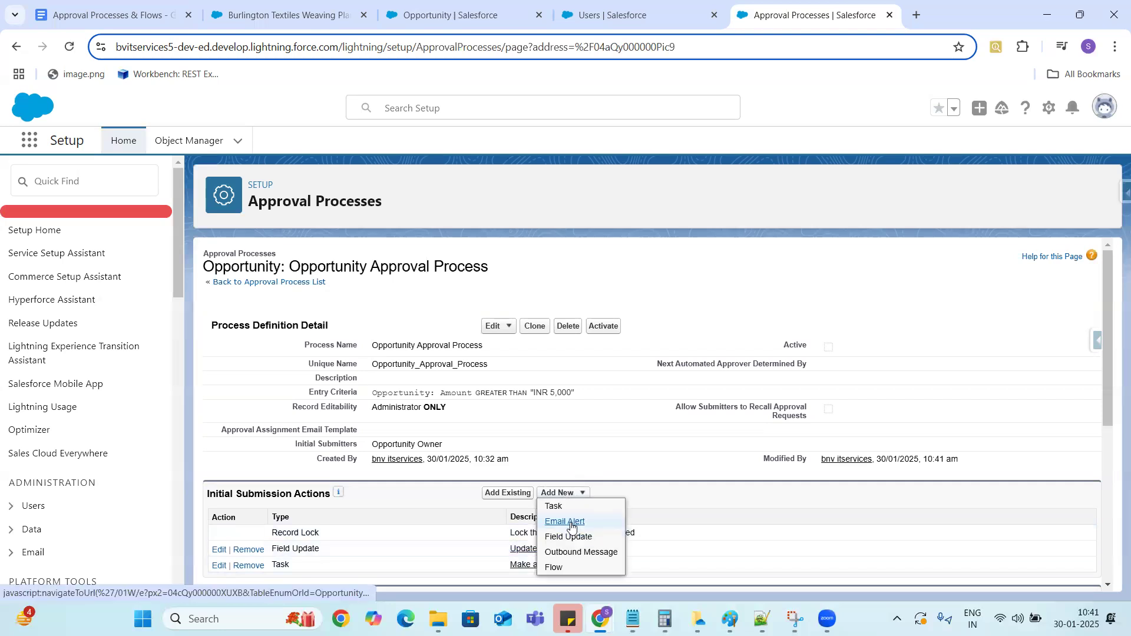
click(574, 522)
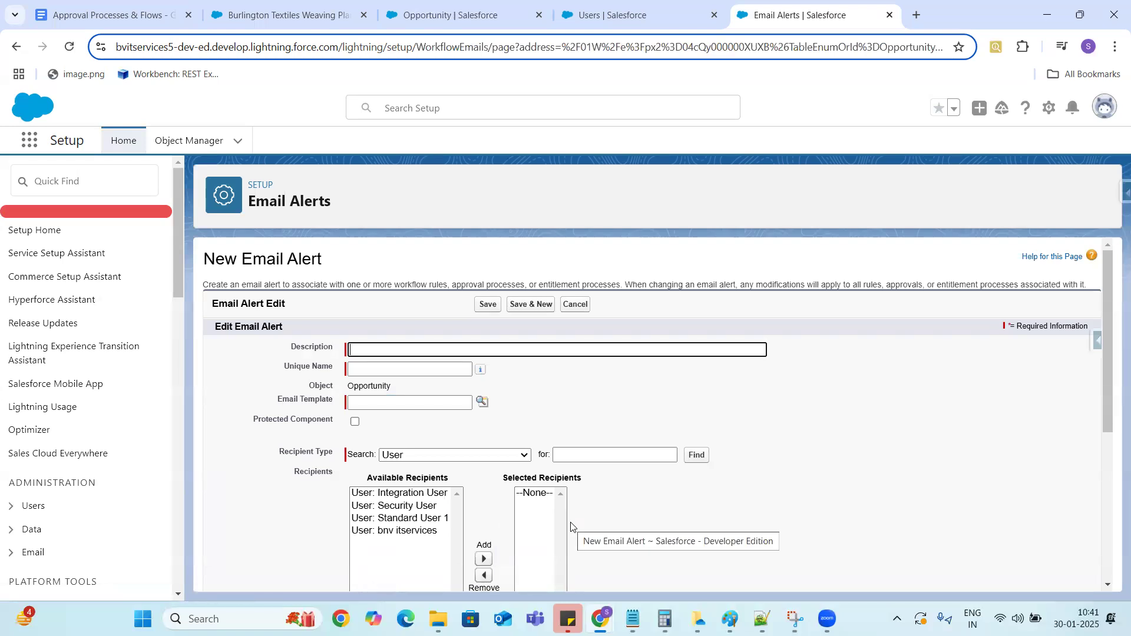
click(380, 348)
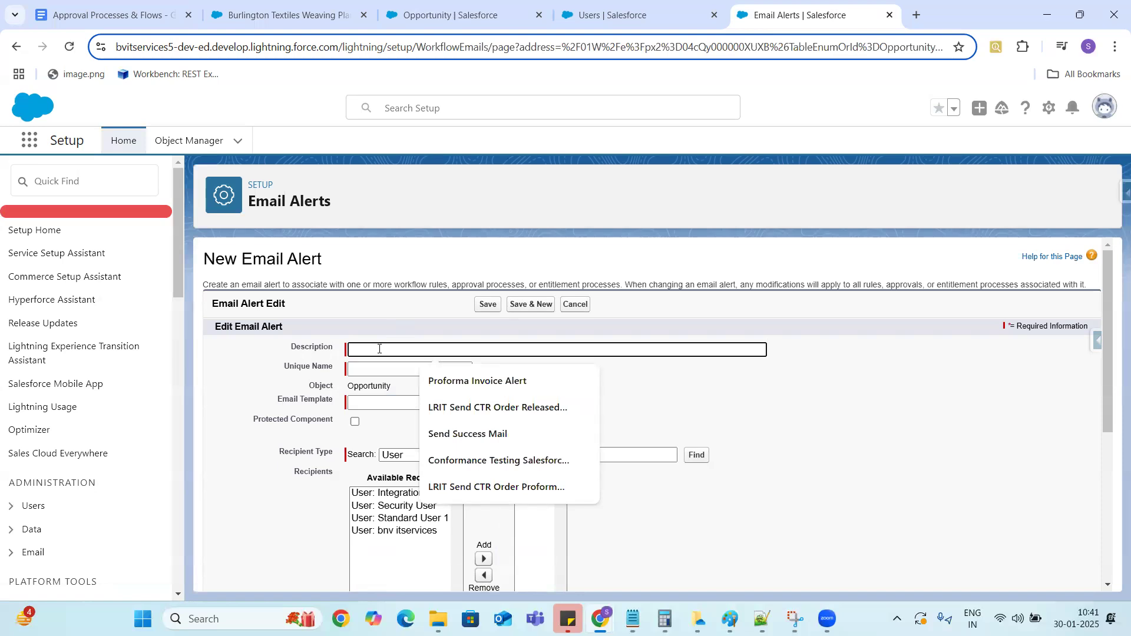
text(Inform to Sales Group)
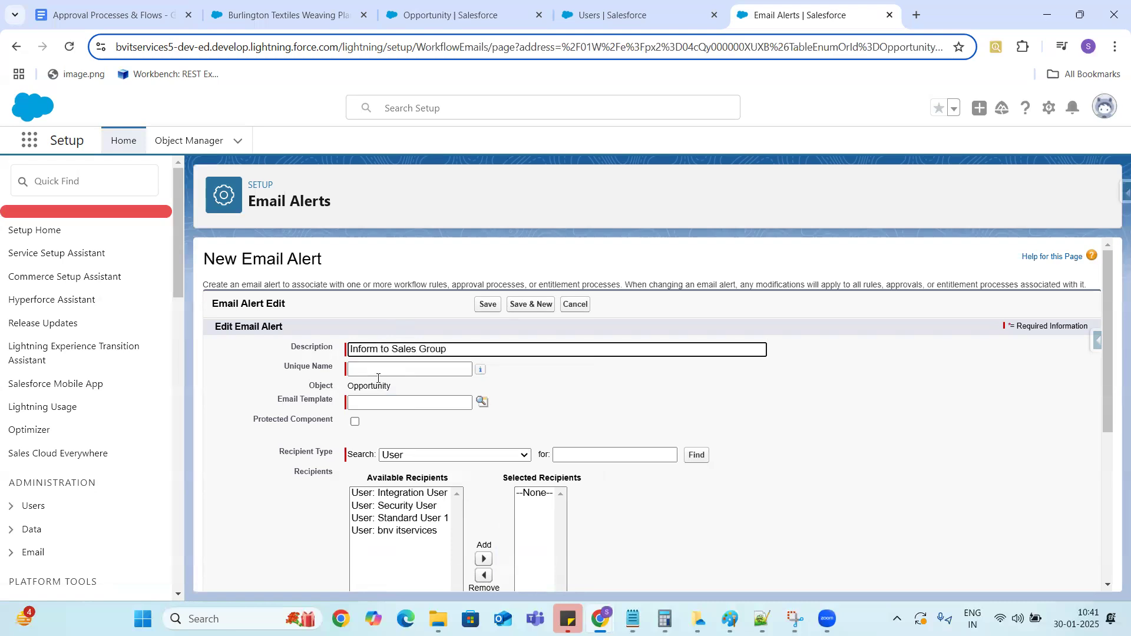
click(378, 369)
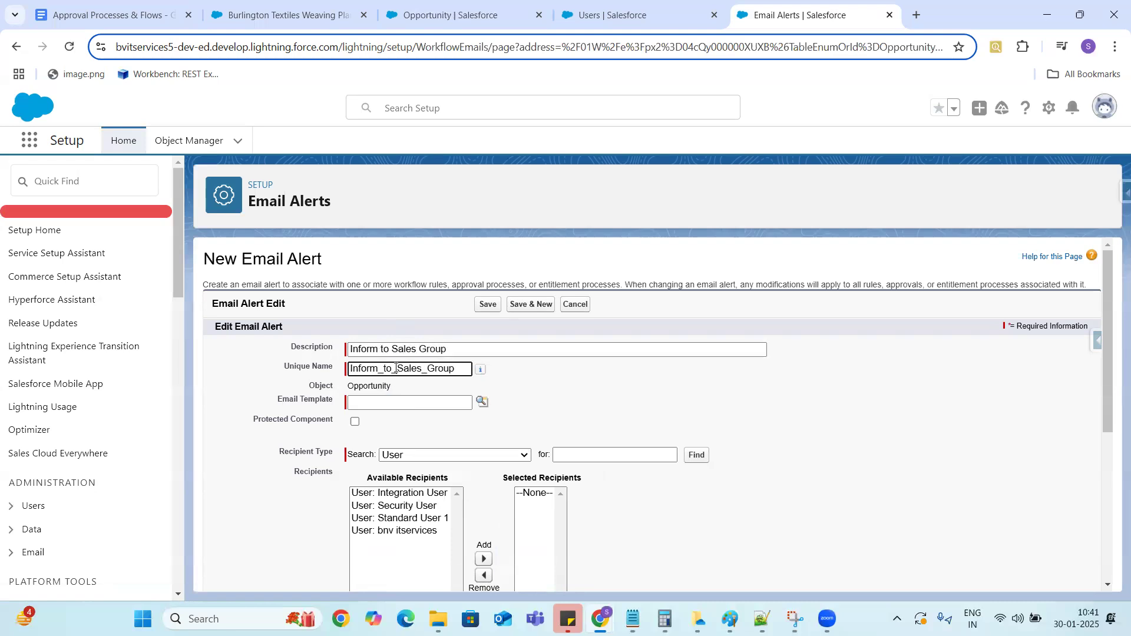
Choose Marketing: Product Inquiry Response as the alert's email template.
click(403, 408)
click(483, 402)
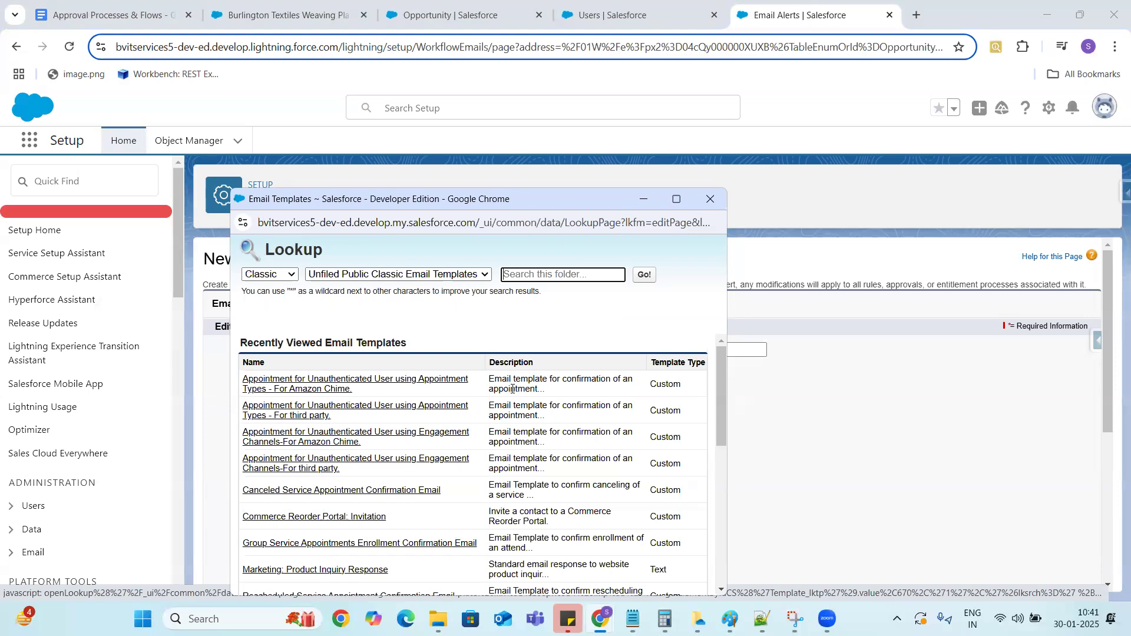
click(313, 570)
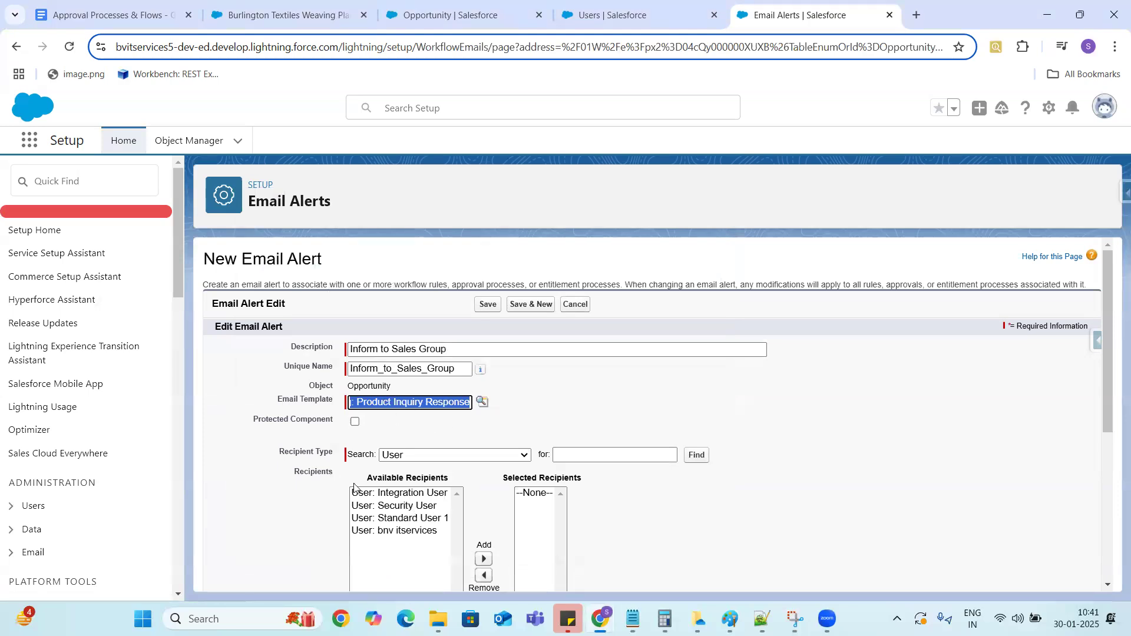
Add the users bnv itservices and Integration User to the email alert's selected recipients.
click(428, 530)
scroll(428, 535, down, 1)
click(483, 488)
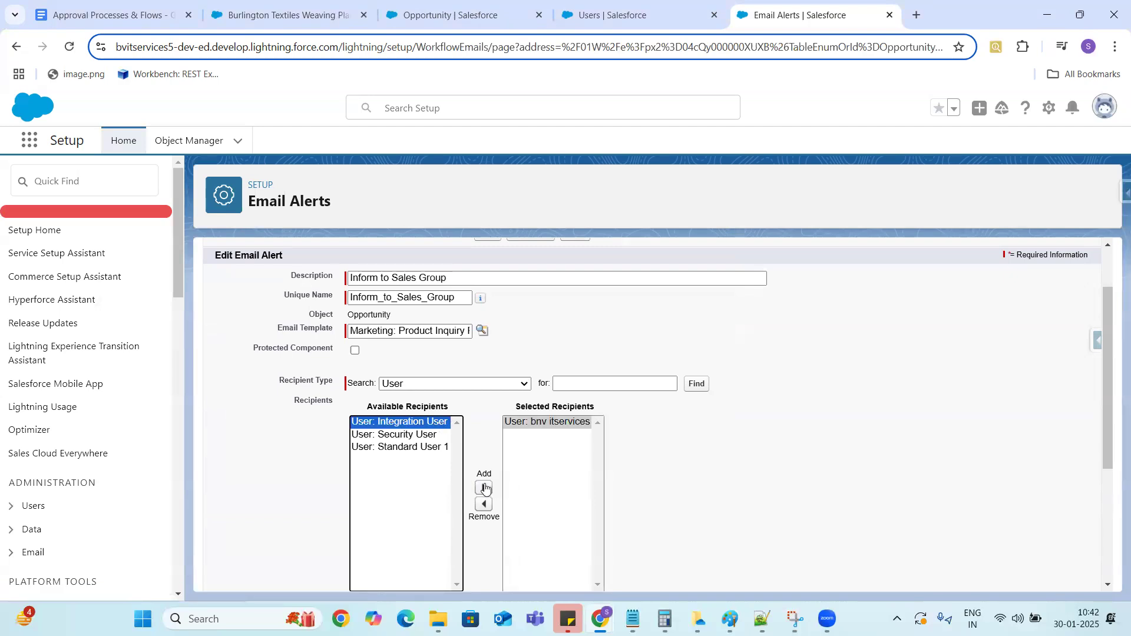
click(483, 488)
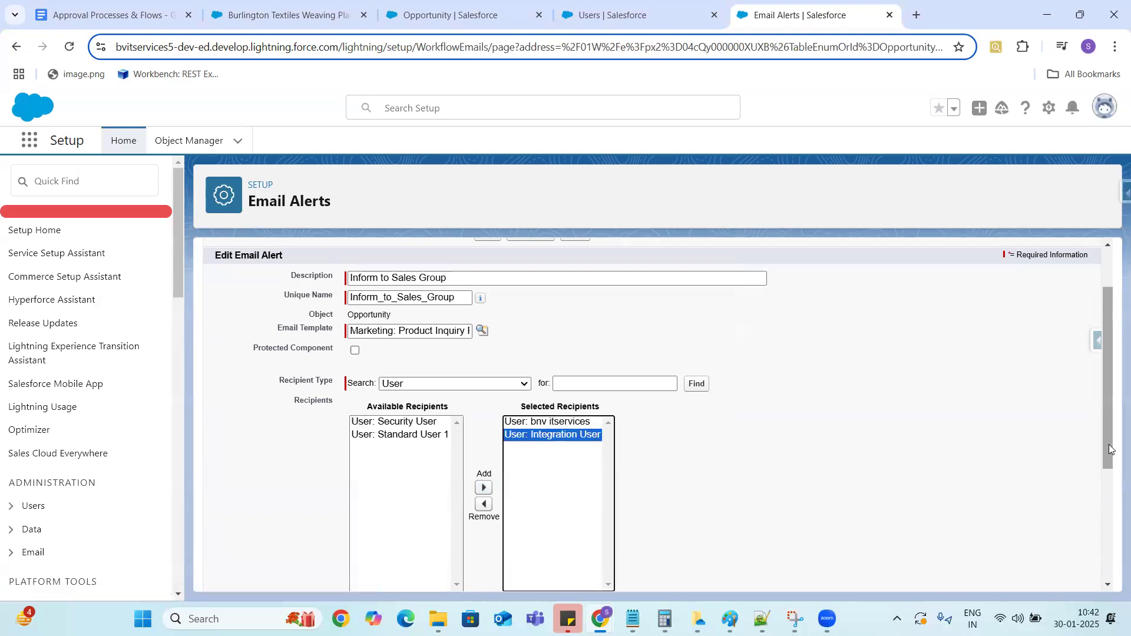
Open the email alert's Additional Emails field for entry.
drag(1107, 422, 1113, 524)
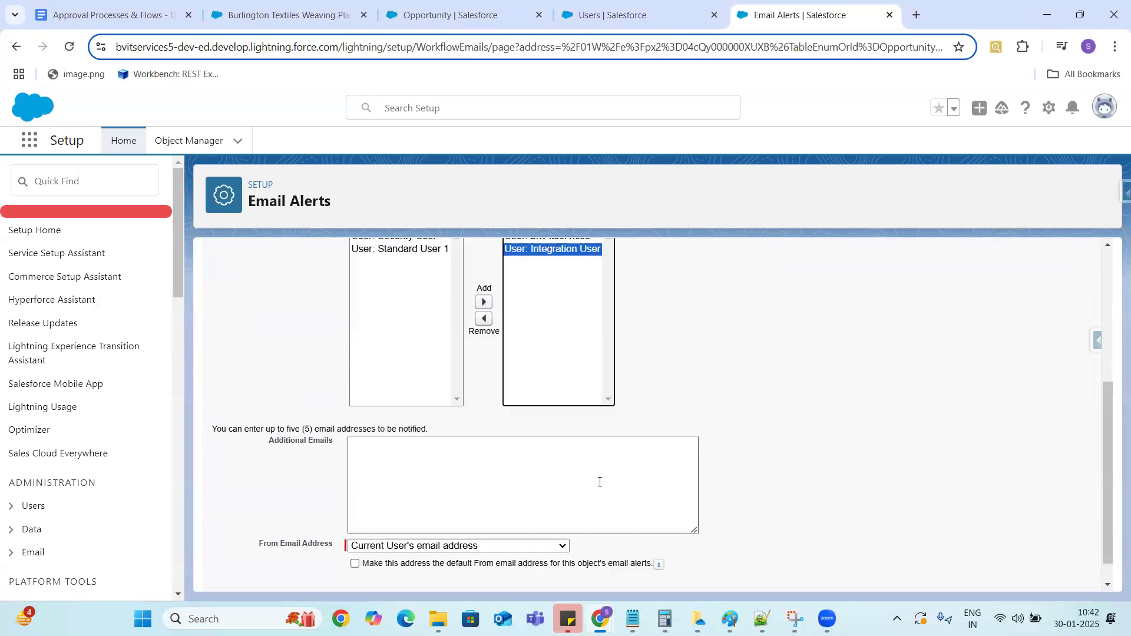
click(542, 481)
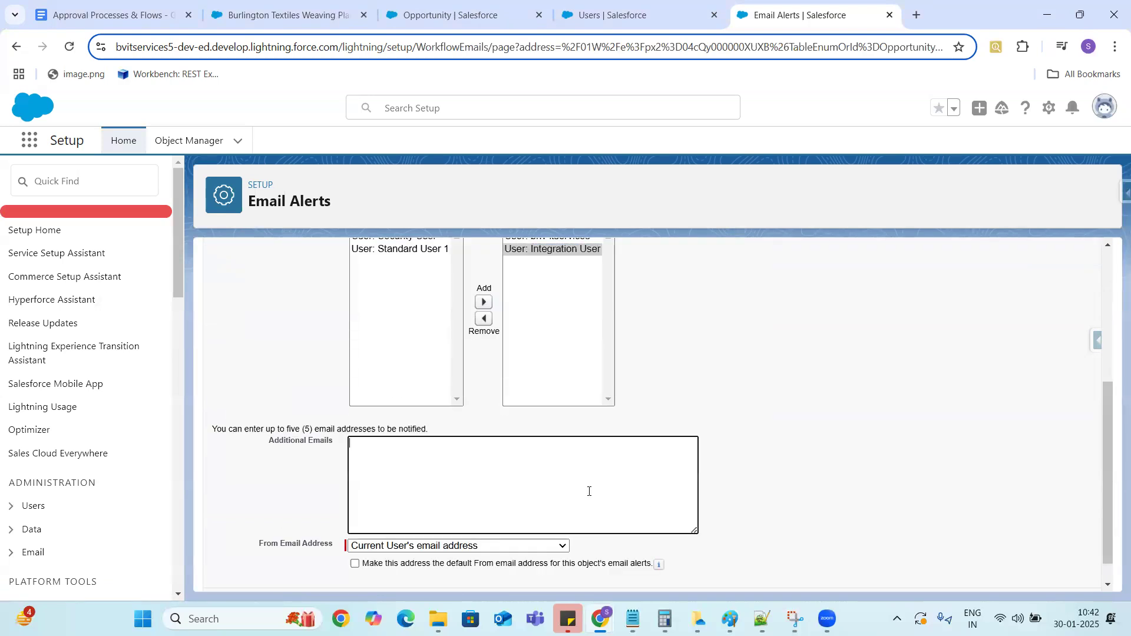
Save the new opportunity email alert Inform to Sales Group.
drag(1099, 382, 1098, 274)
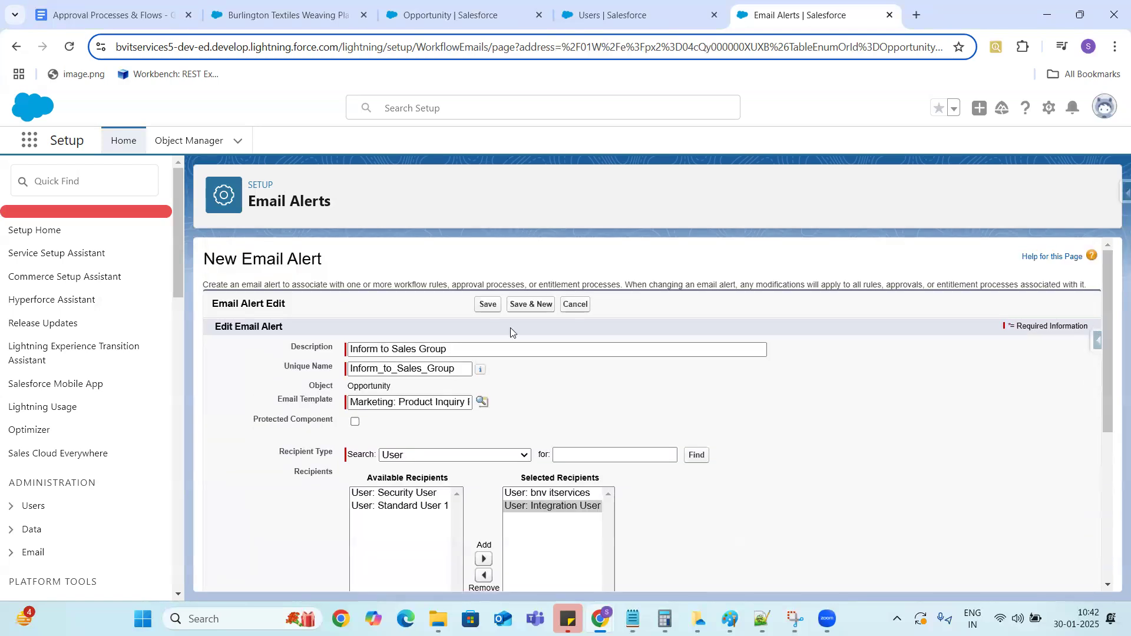
click(486, 305)
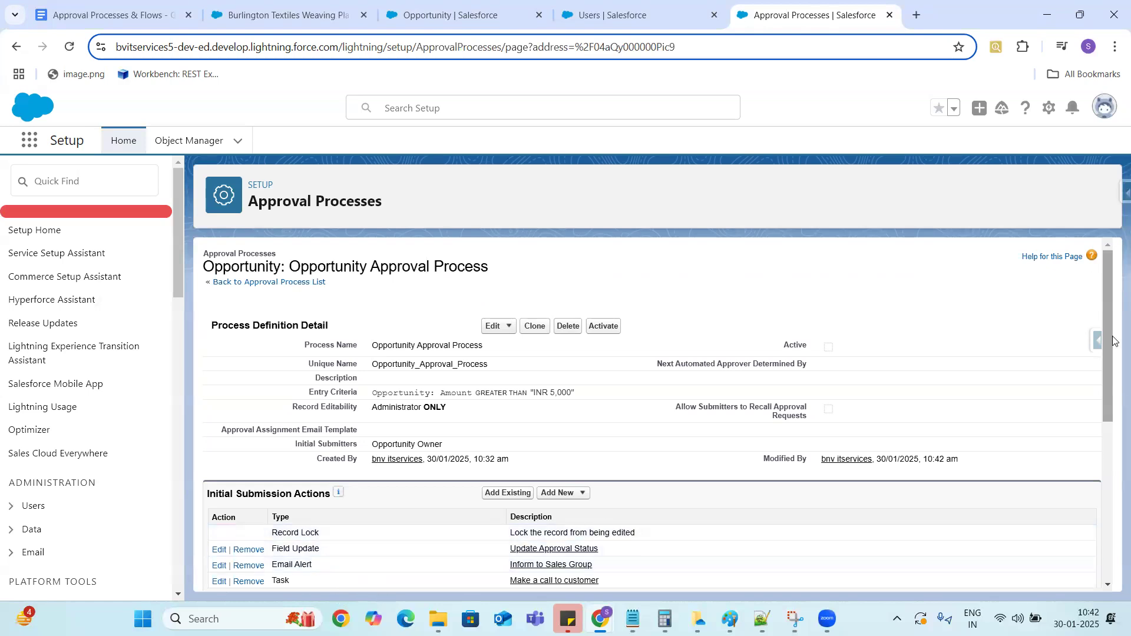
Review the Initial Submission Actions, then show Step 1's actions and the action types available for its Approval Actions.
drag(1113, 319, 1112, 361)
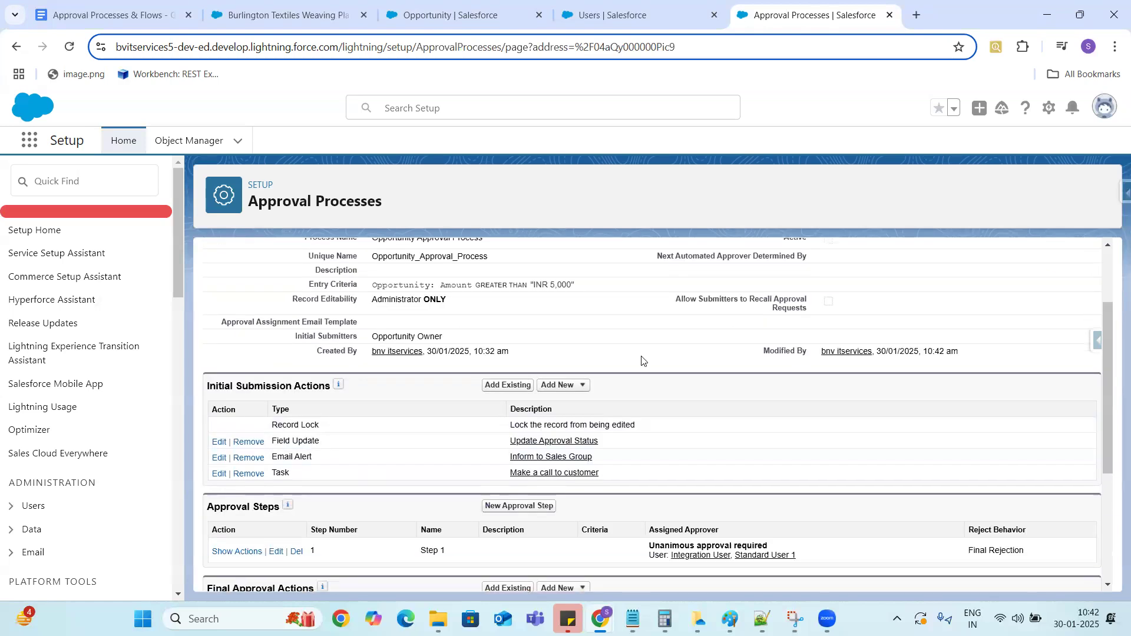
click(582, 388)
drag(1109, 366, 1113, 430)
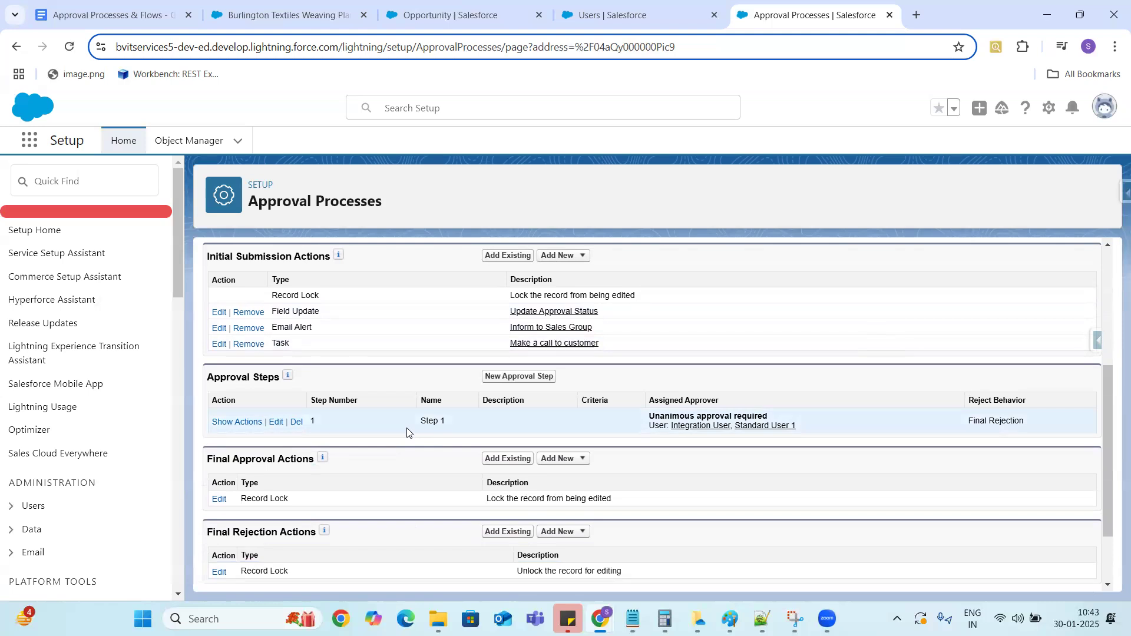
click(234, 421)
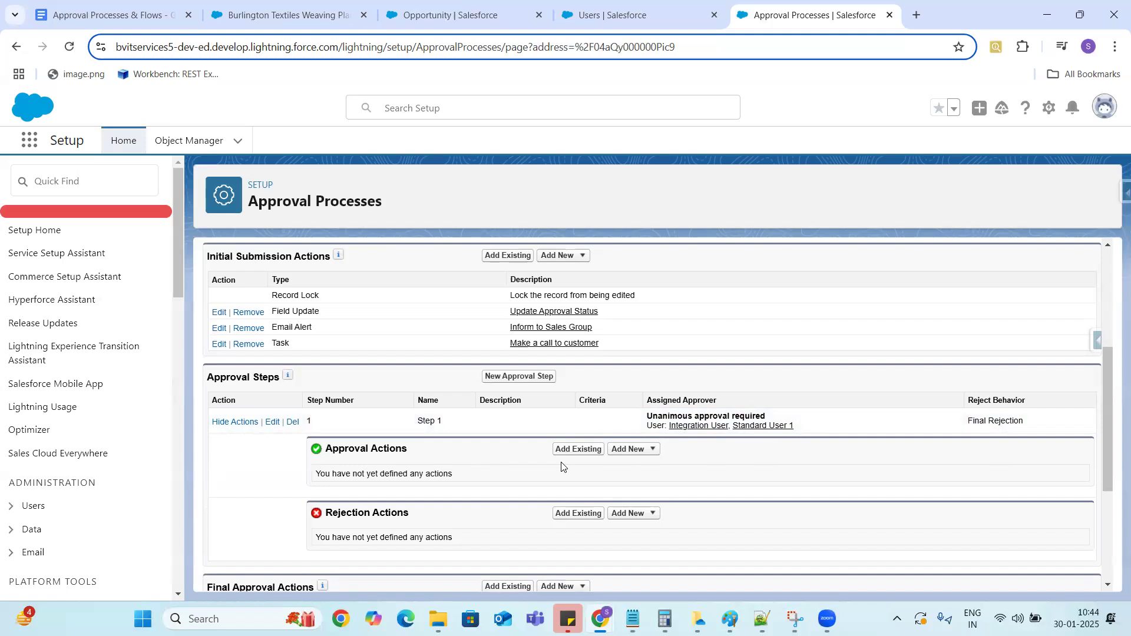
click(632, 454)
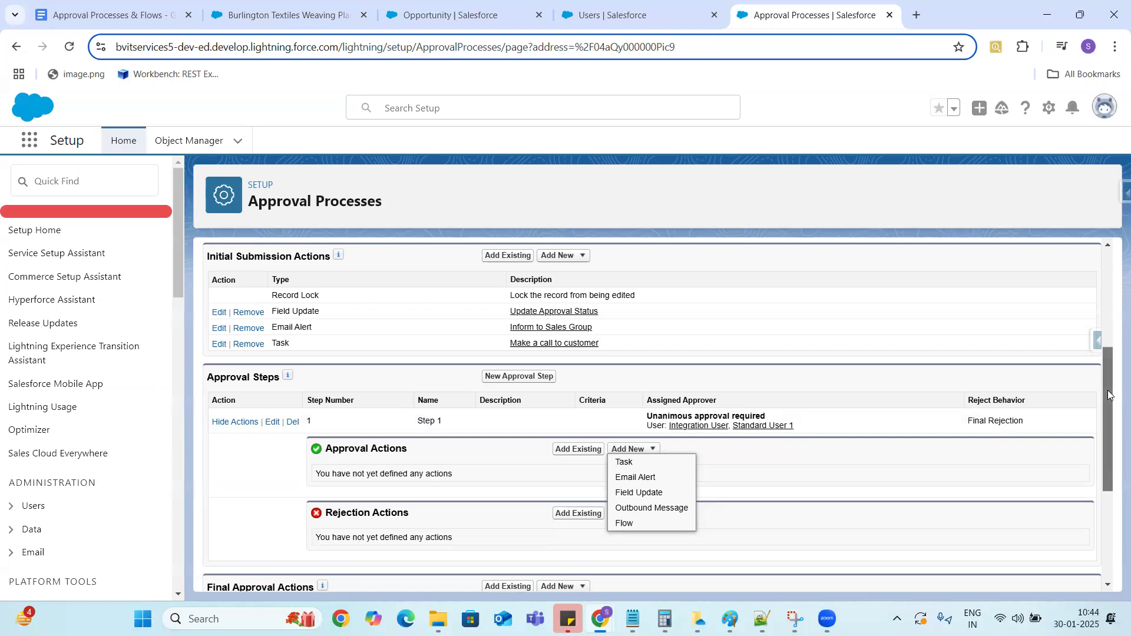
scroll(1108, 394, down, 2)
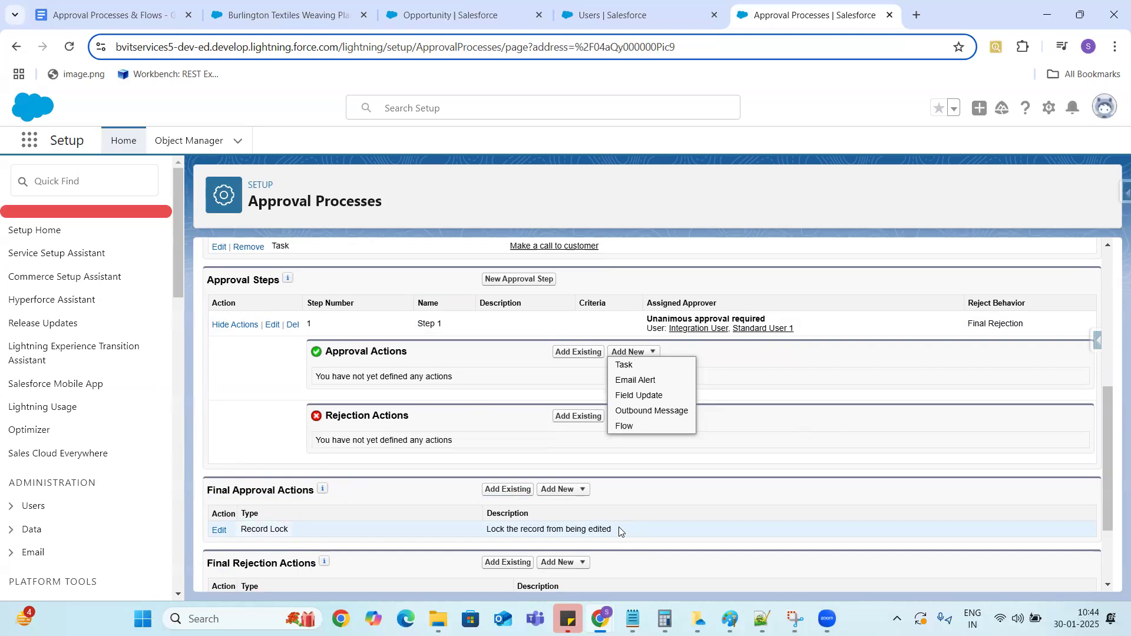
Start a new field update under Final Approval Actions.
drag(1108, 439, 1111, 480)
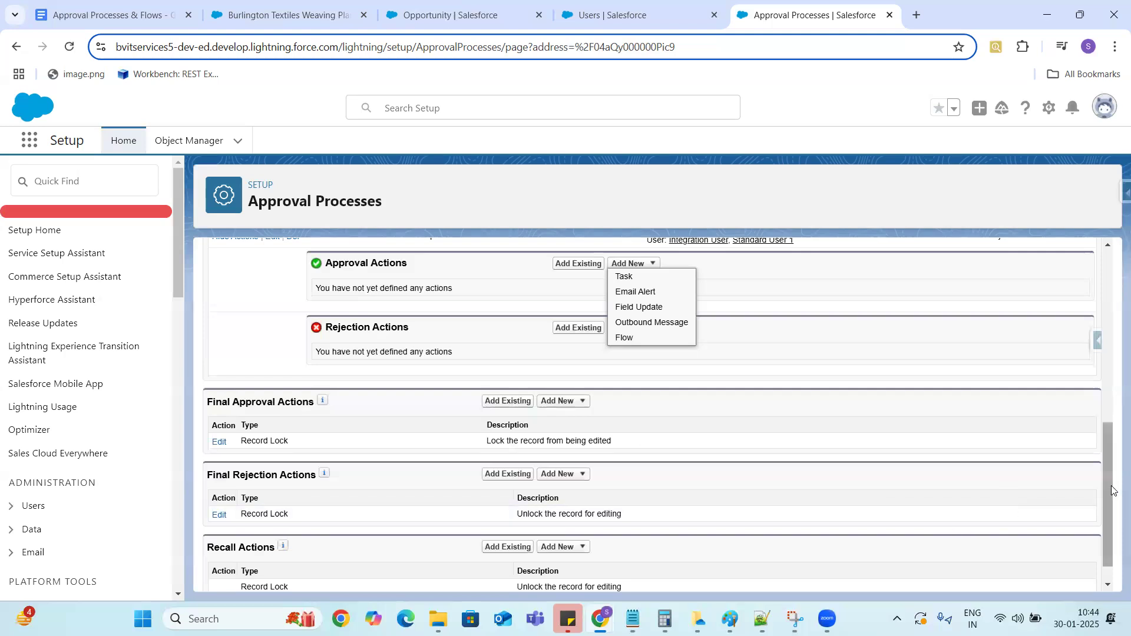
drag(1109, 489, 1115, 536)
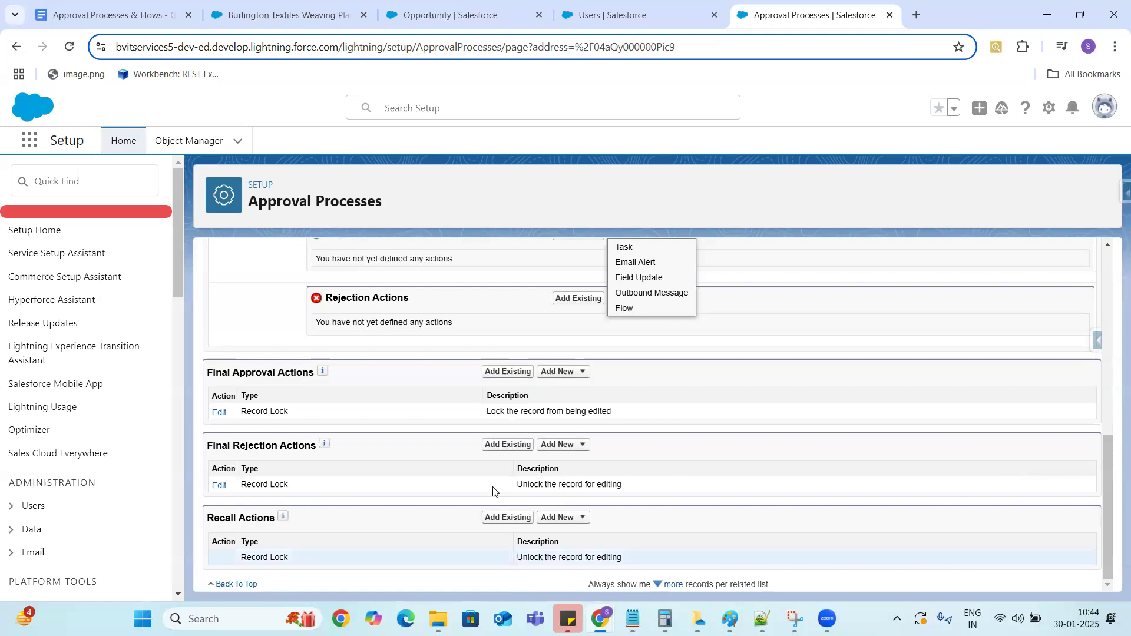
click(580, 373)
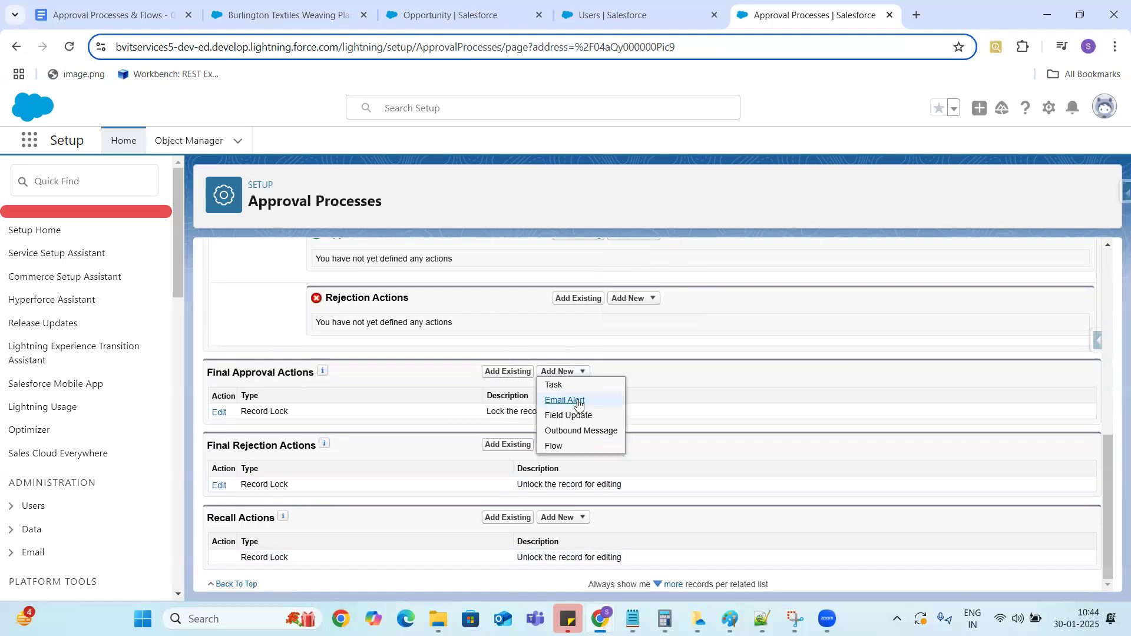
click(573, 417)
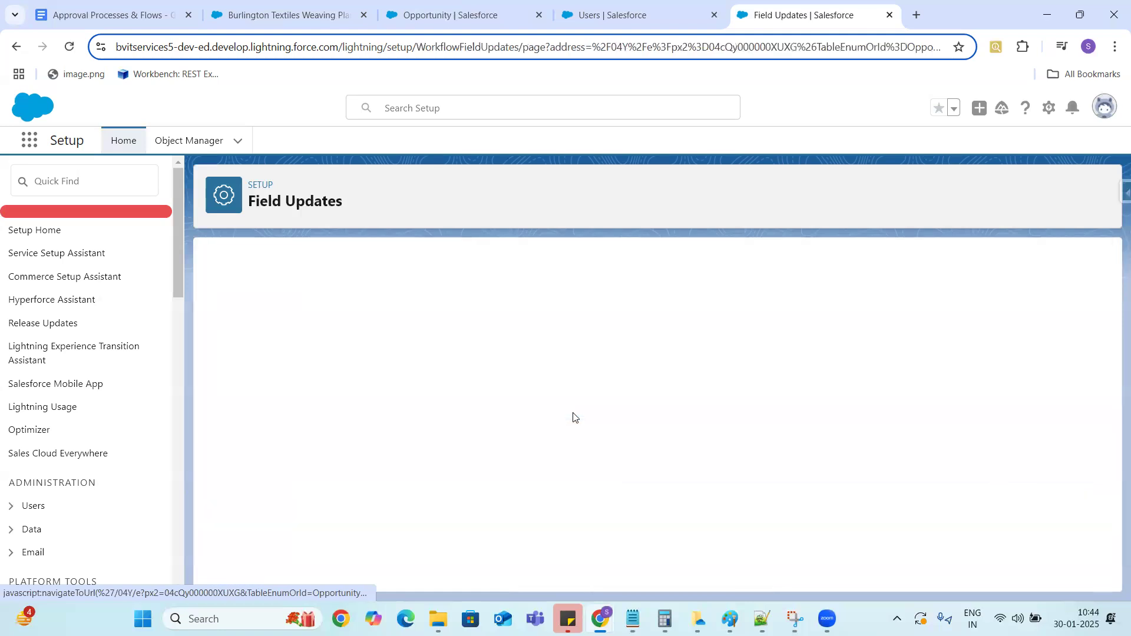
Name the field update Update Approval Status to Approved and let its unique name fill in from that name.
click(459, 375)
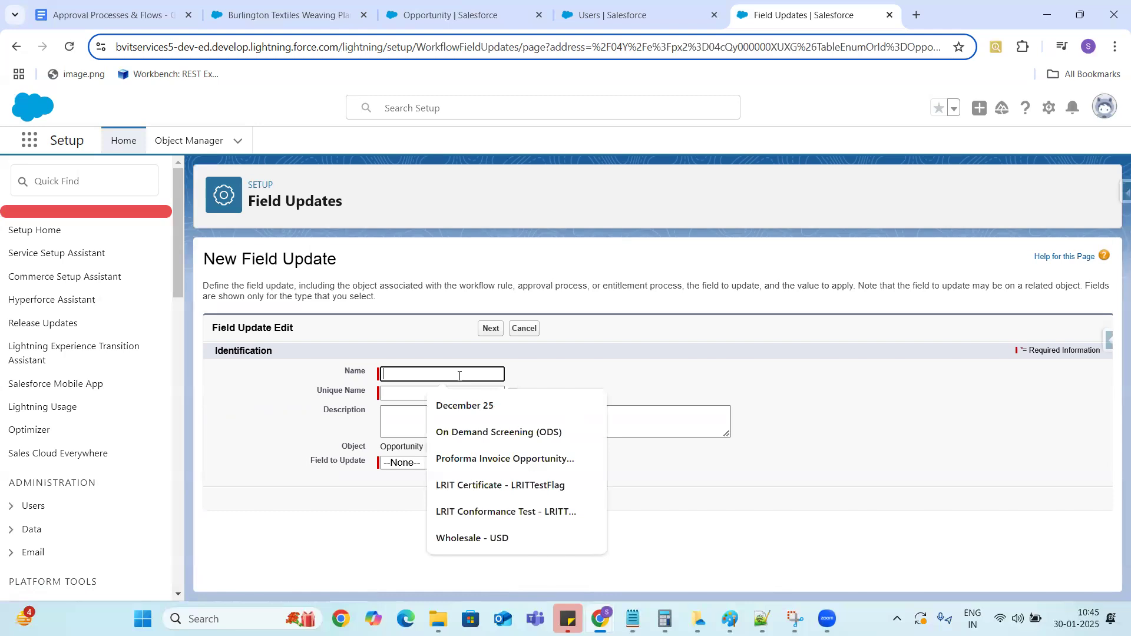
text(Update)
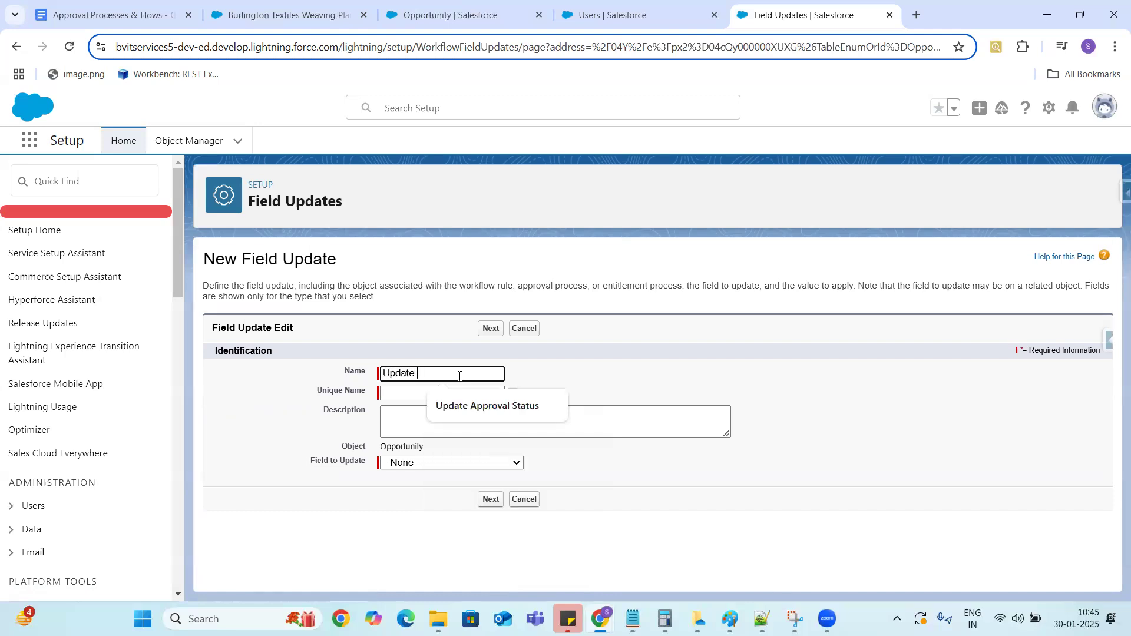
key(Down)
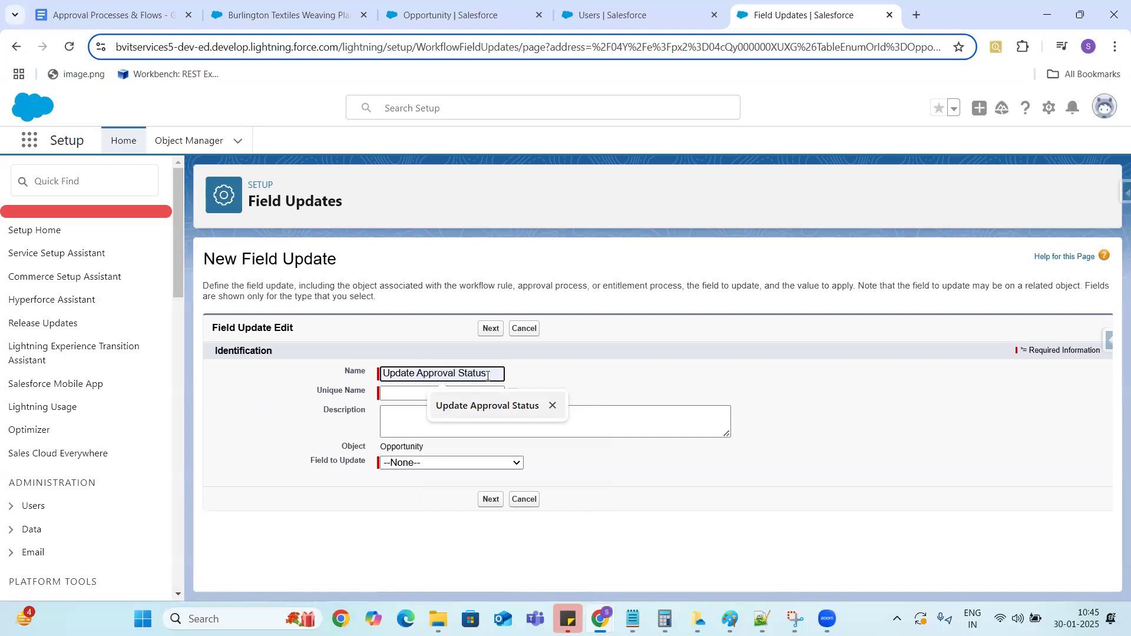
click(551, 406)
text(Approval Status to )
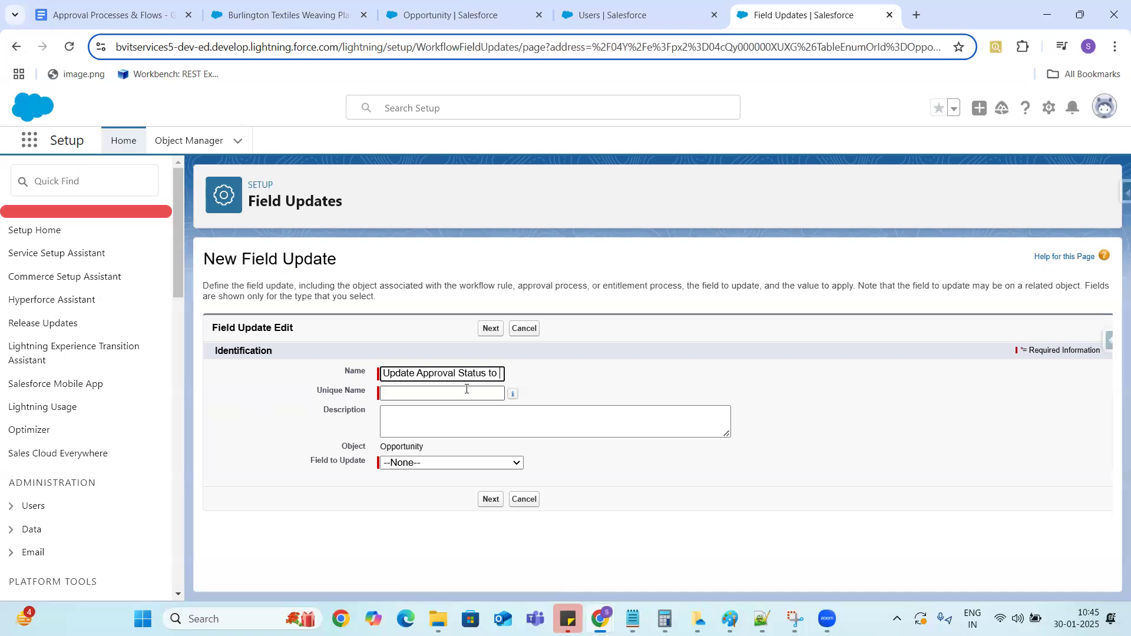
text(Aprove)
key(BackSpace)
key(BackSpace)
key(BackSpace)
key(BackSpace)
text(prove)
text(d)
click(457, 393)
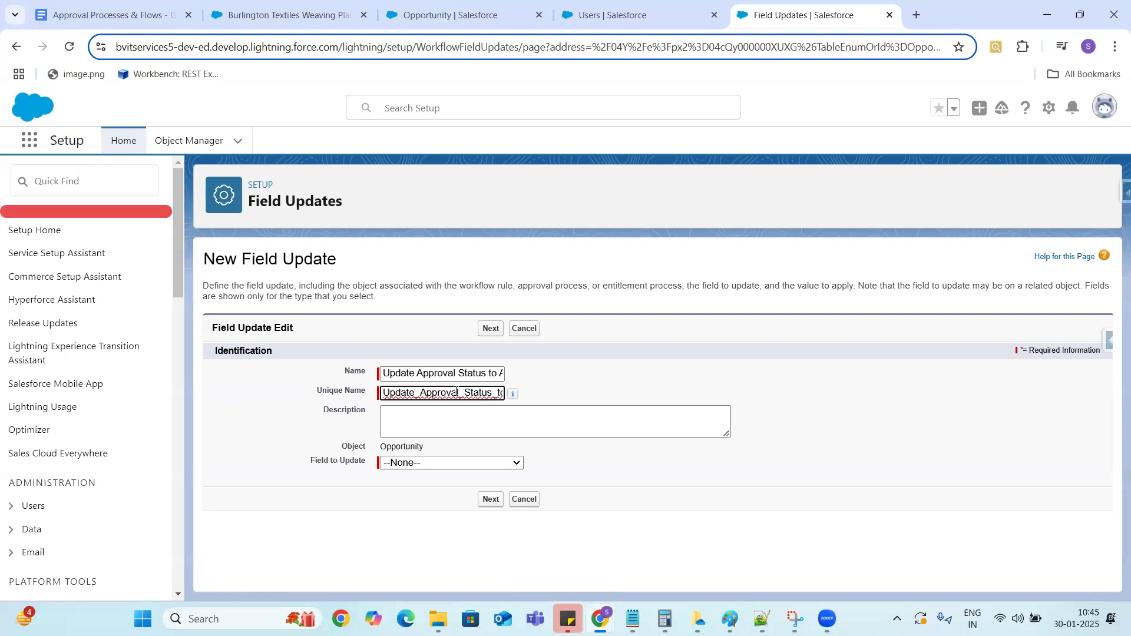
Set the field to update to Approval Status with the specific value Approved, and save the field update.
click(472, 464)
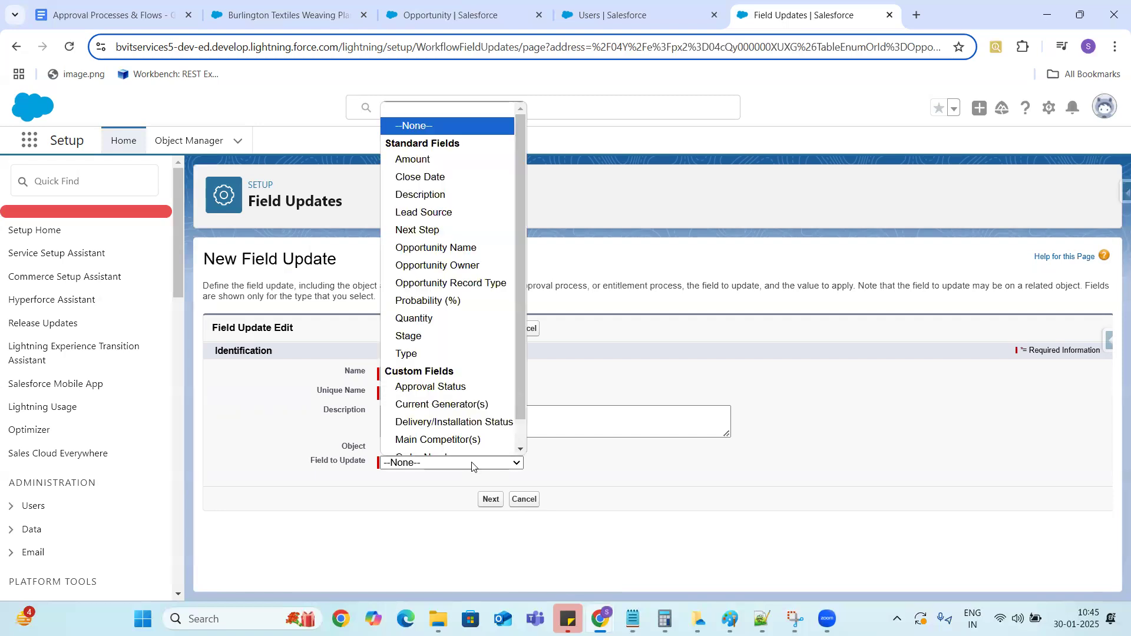
click(431, 389)
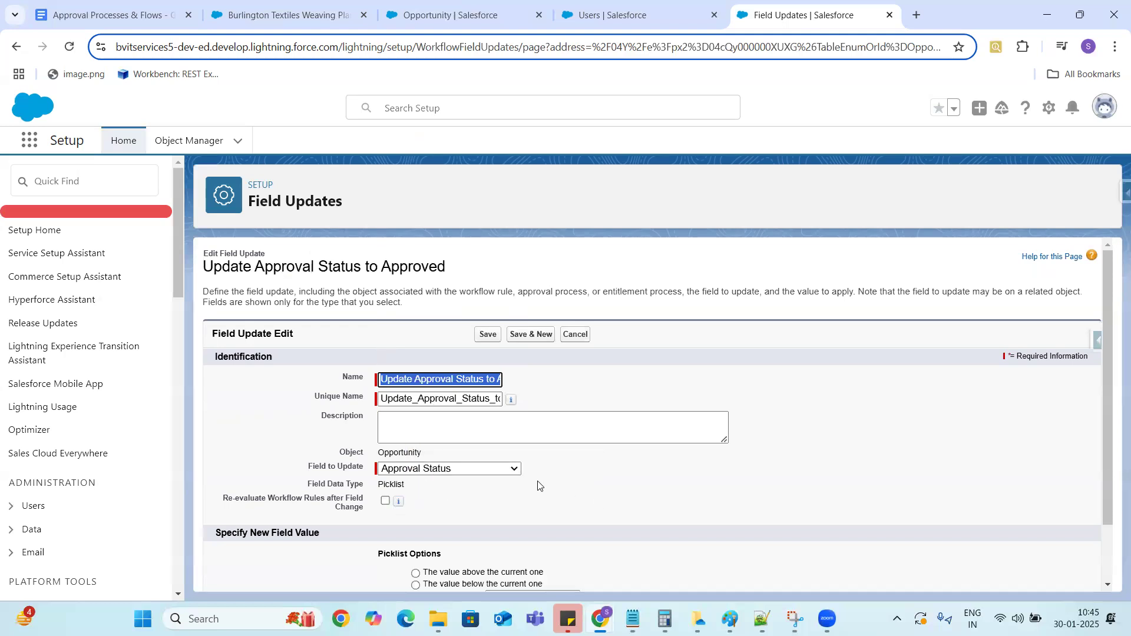
click(1105, 585)
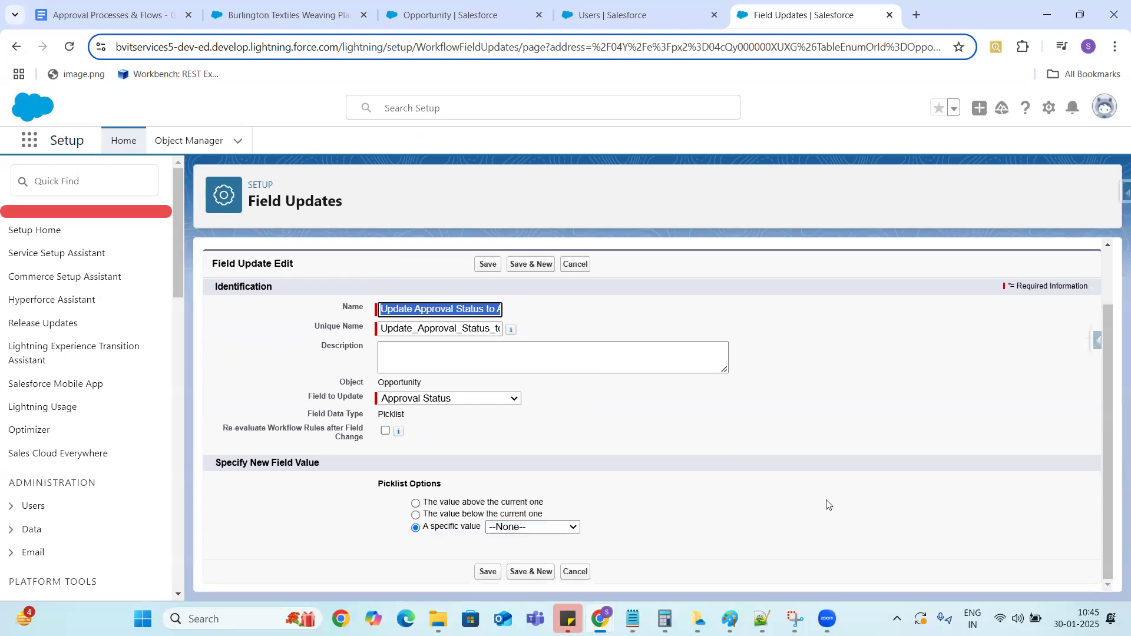
click(533, 527)
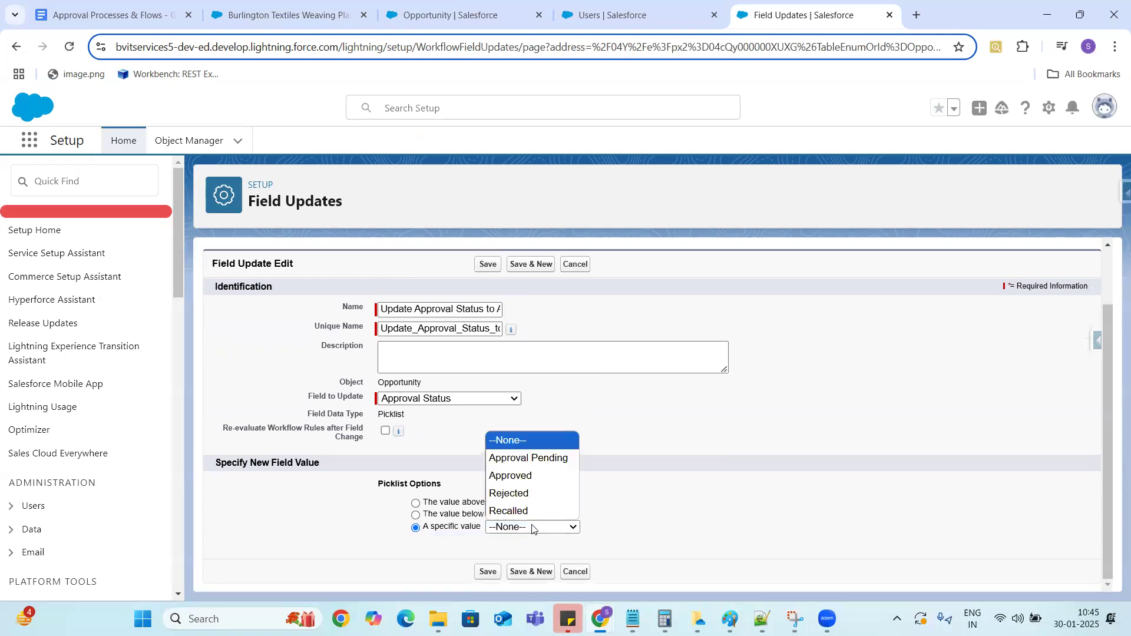
click(522, 476)
key(Tab)
key(Return)
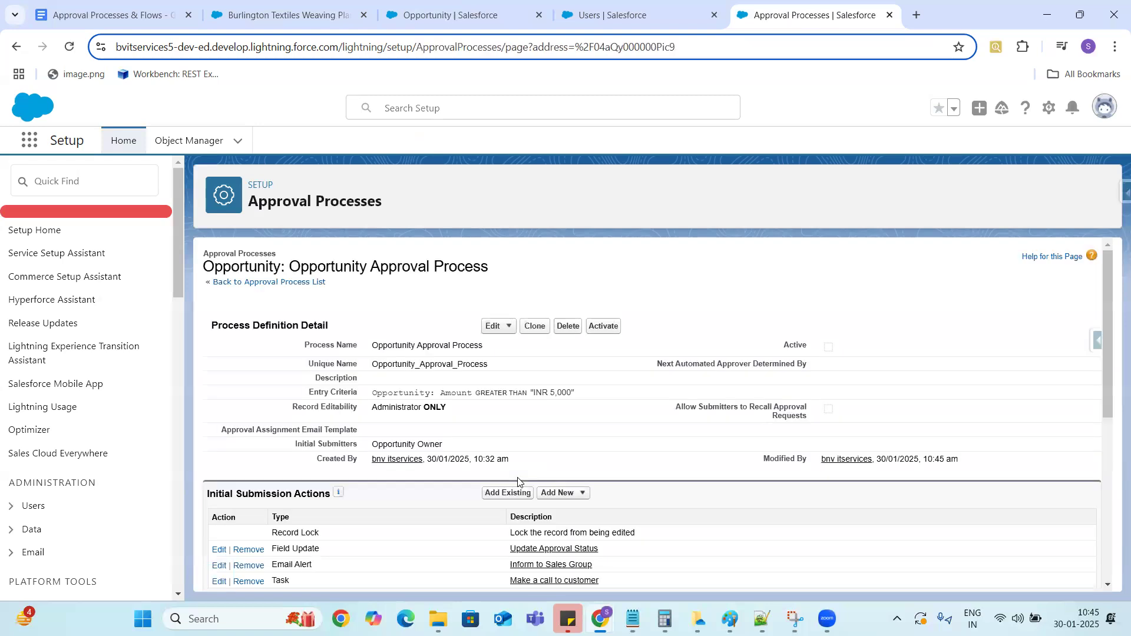
Start a new field update under Final Rejection Actions and name it Reject Status.
drag(1108, 384, 1113, 559)
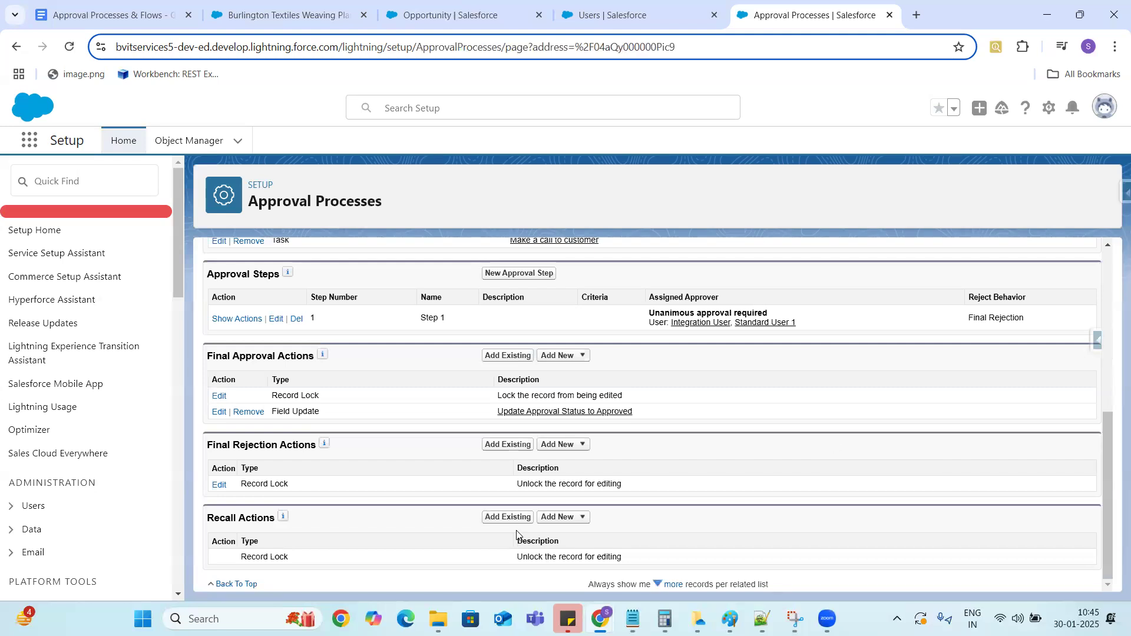
click(572, 446)
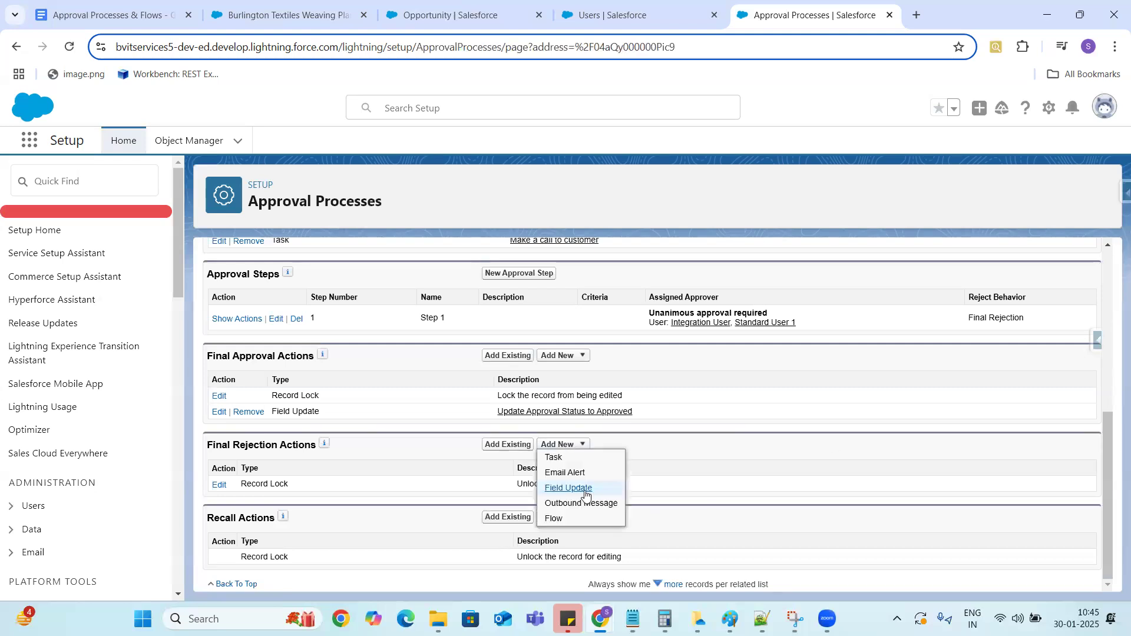
click(580, 490)
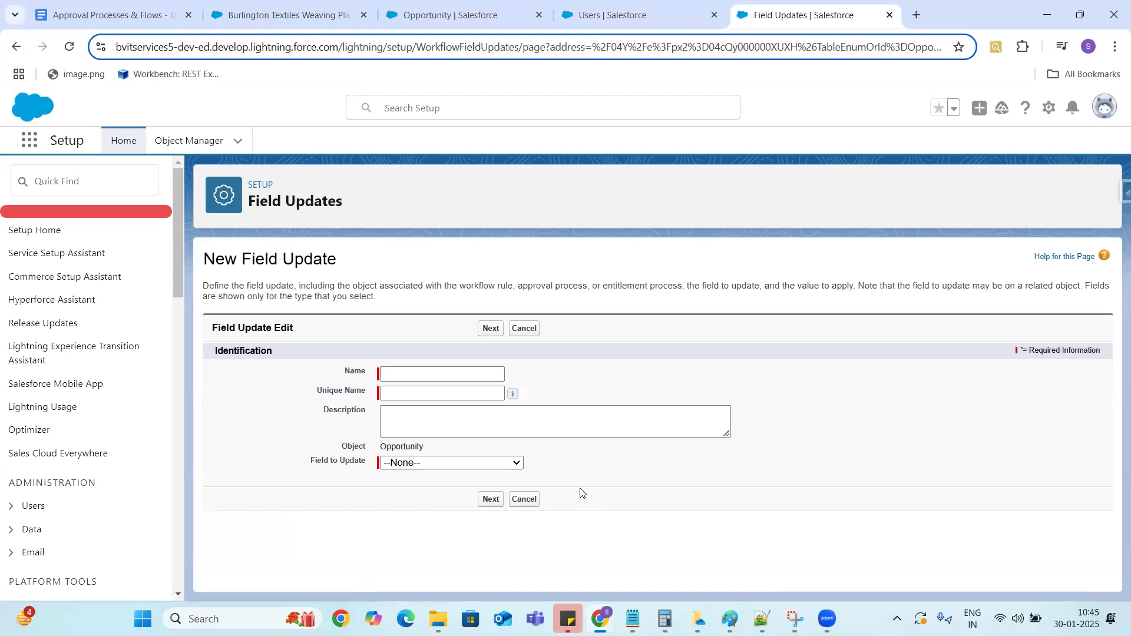
click(460, 377)
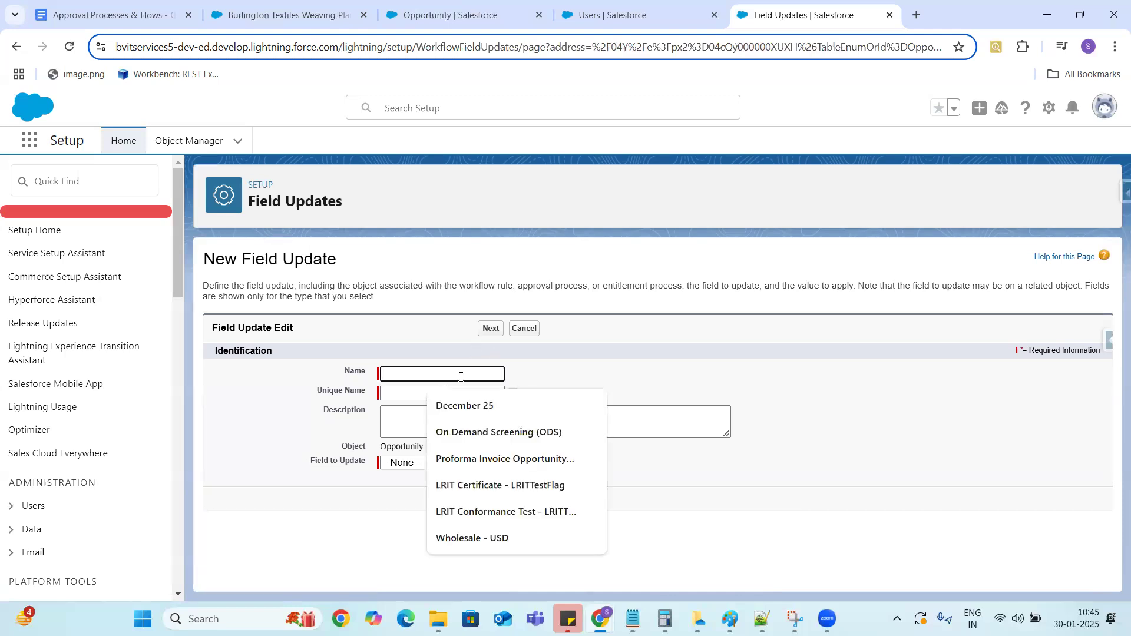
text(Reject Status)
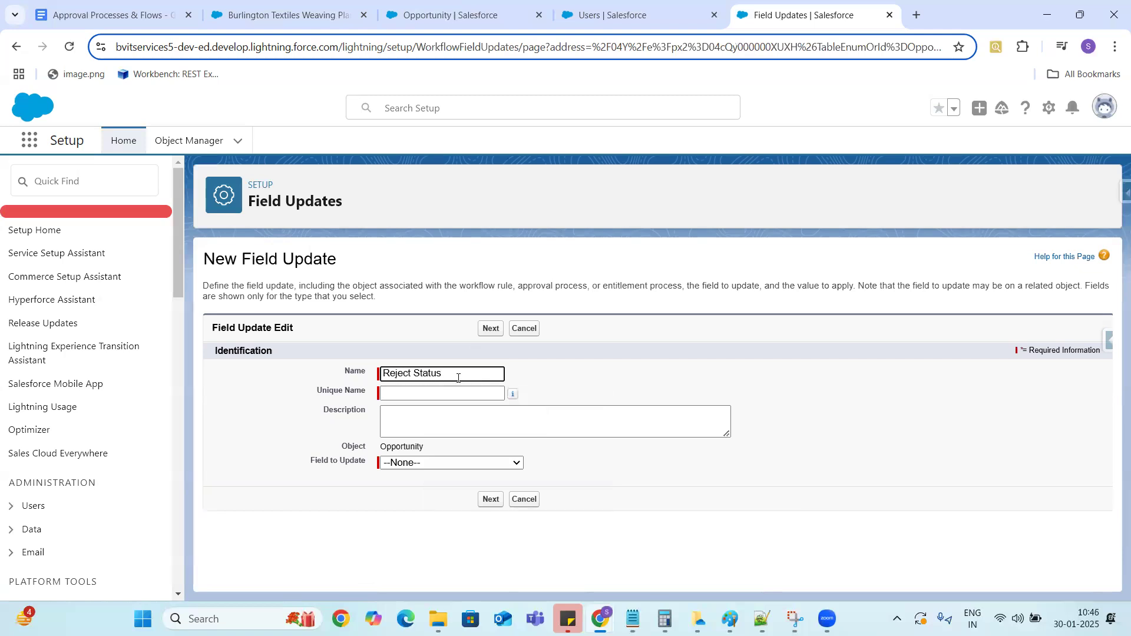
click(457, 391)
Make Reject Status update the Approval Status field to the specific value Rejected, and save it.
click(457, 469)
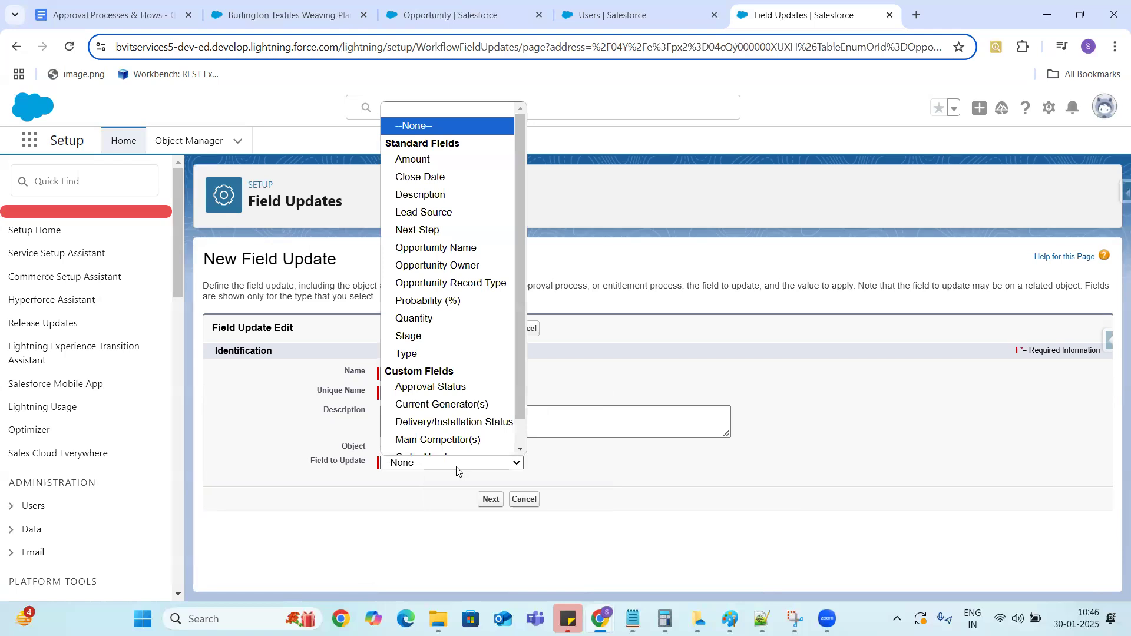
click(463, 376)
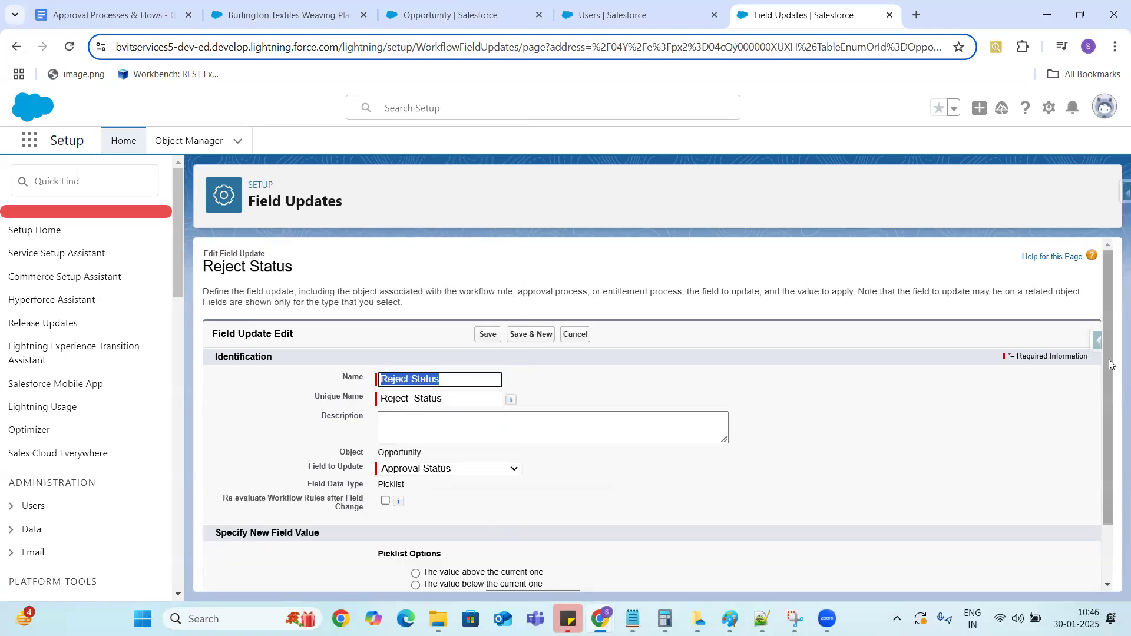
scroll(609, 469, down, 2)
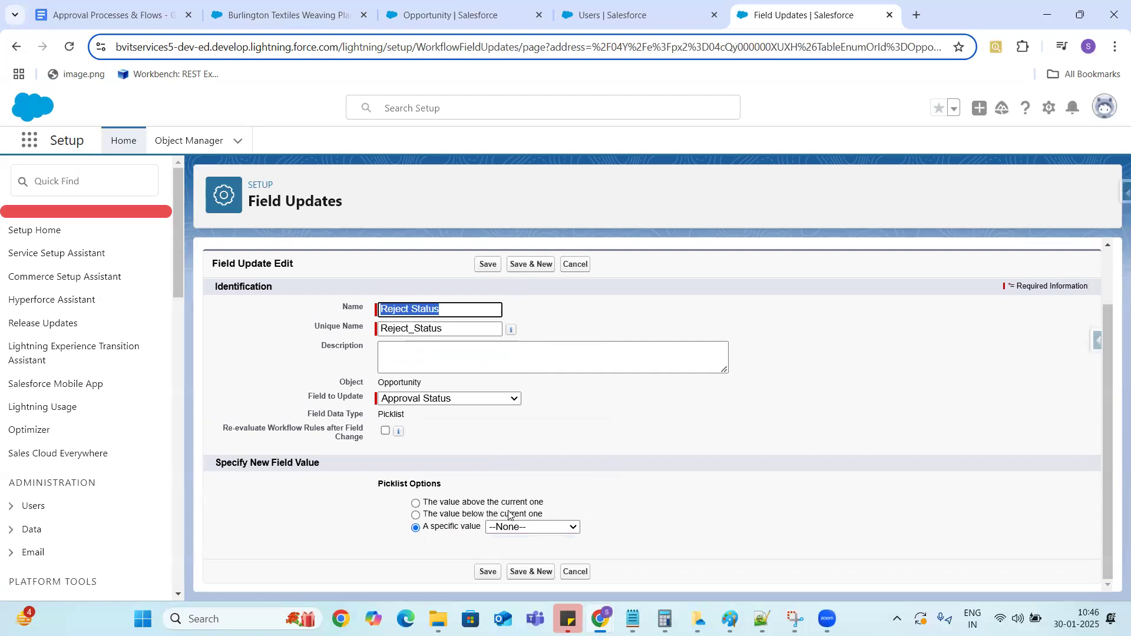
click(497, 527)
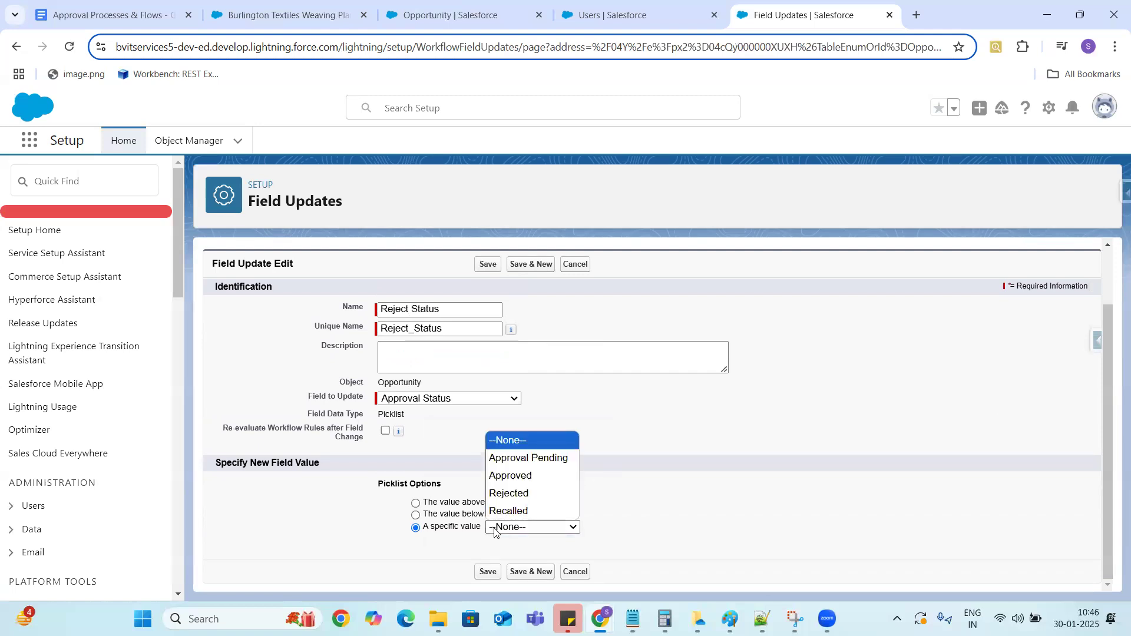
click(517, 495)
key(Tab)
key(Return)
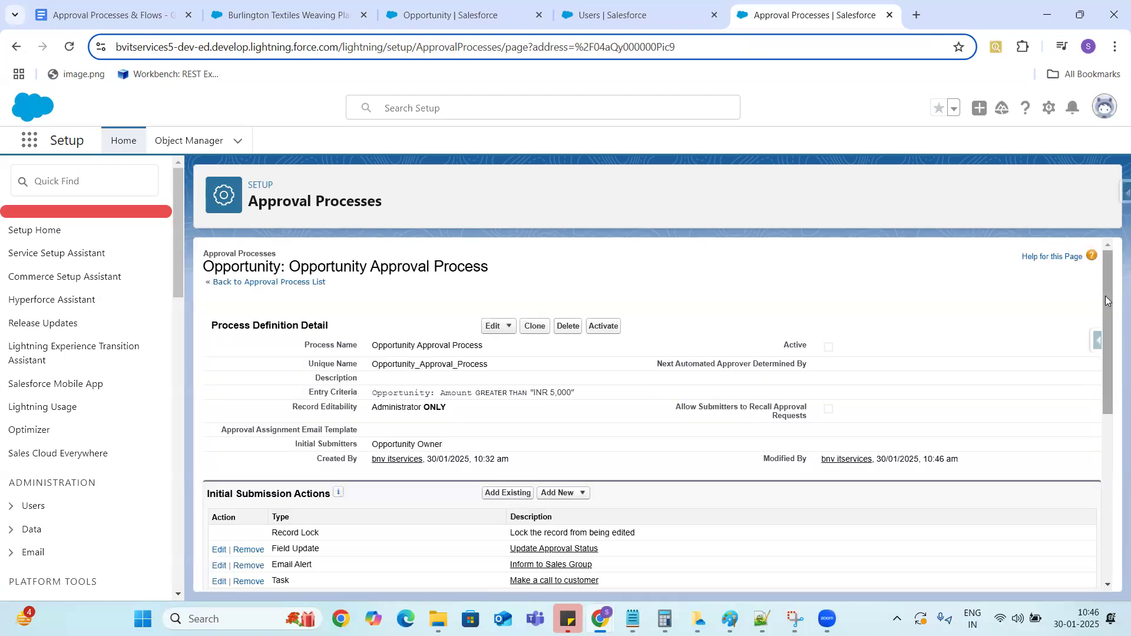
Review the approval process's configured actions and show Step 1's approval and rejection actions.
drag(1105, 300, 1113, 368)
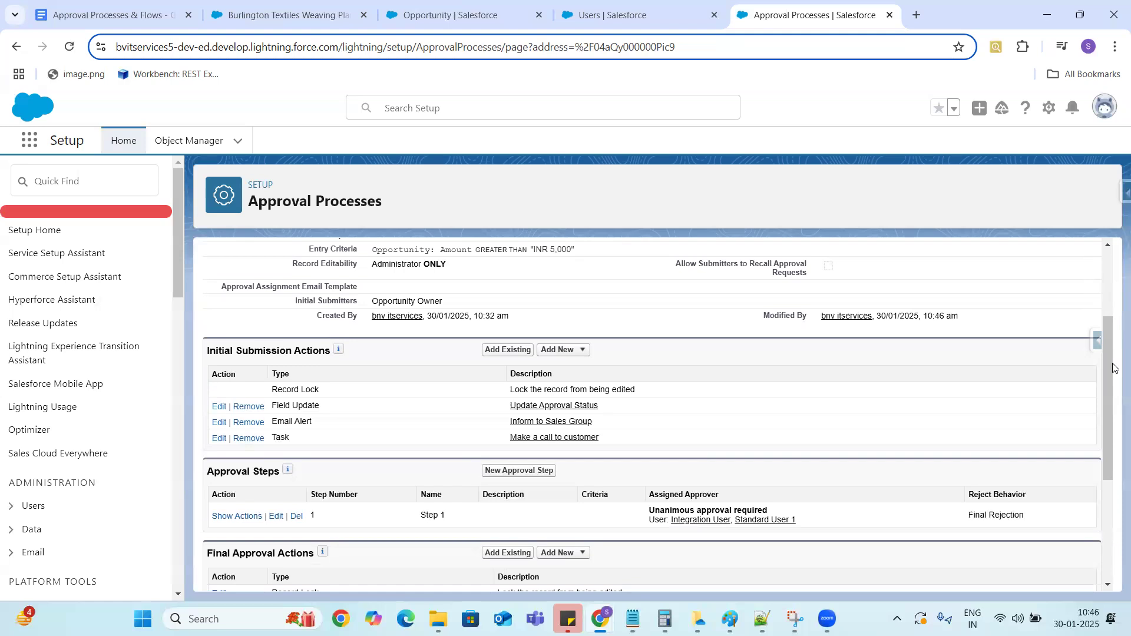
click(1106, 586)
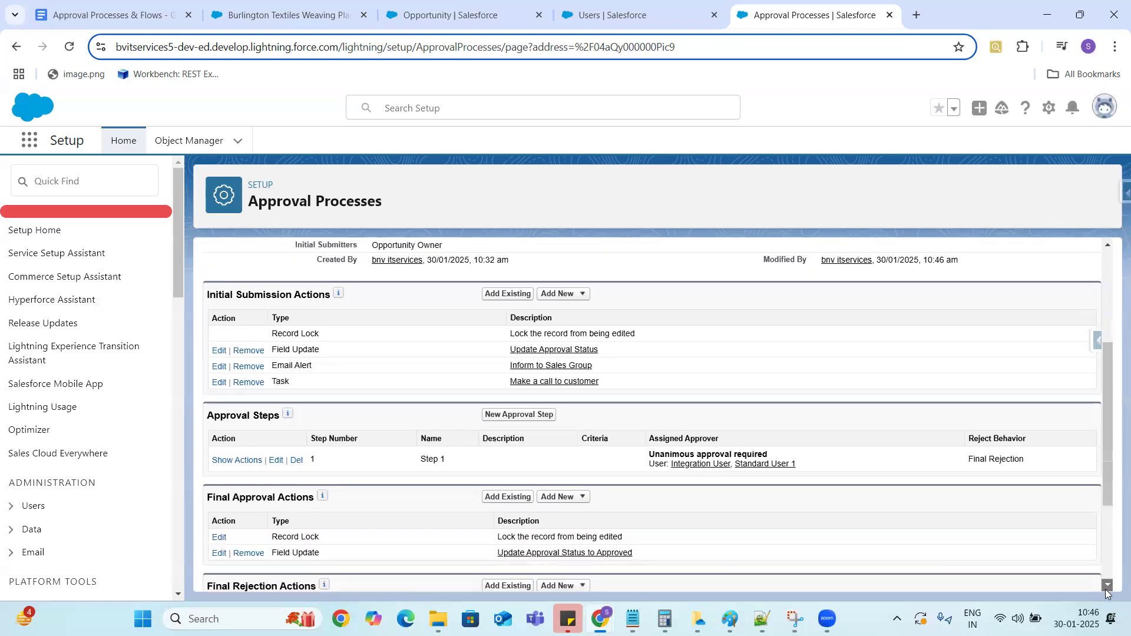
scroll(295, 335, down, 1)
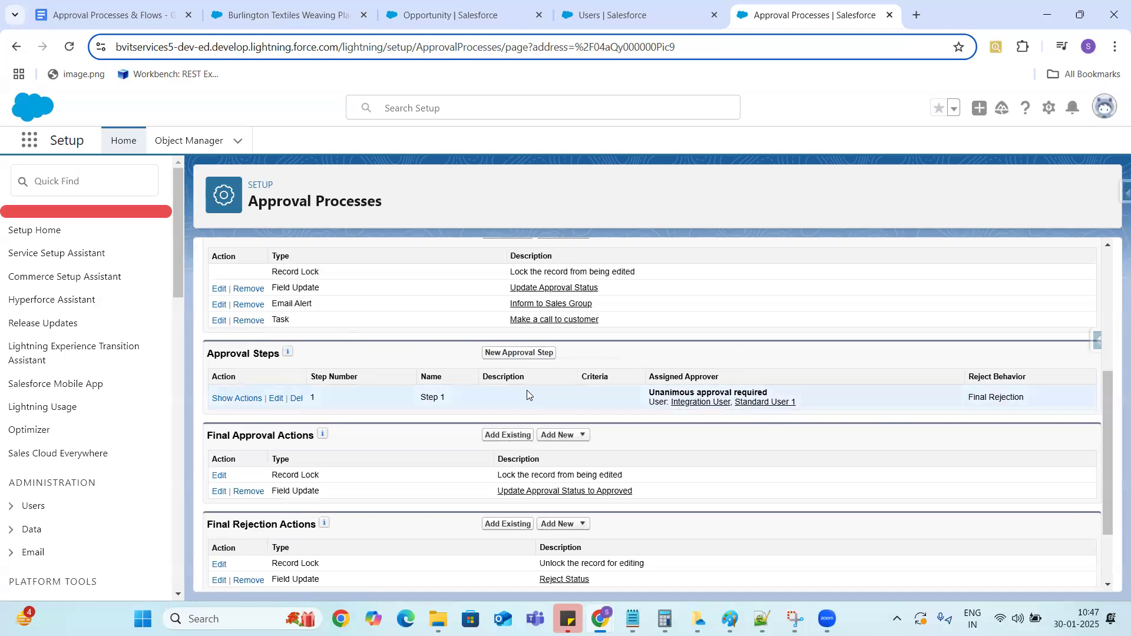
click(236, 399)
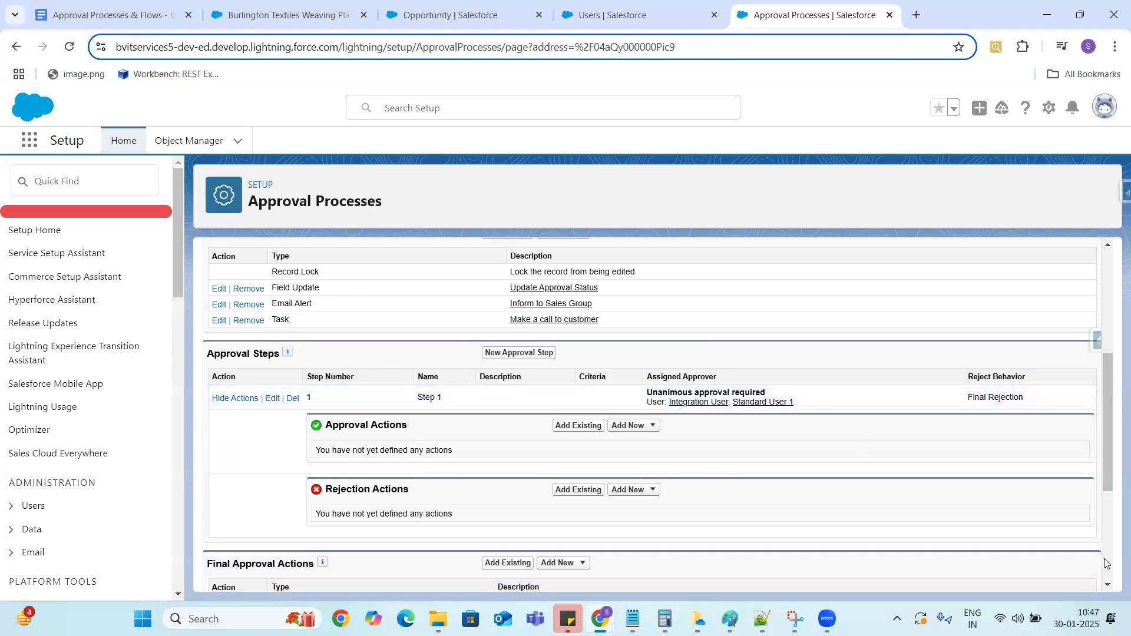
Review the configured approval, rejection and recall actions, and activate the Opportunity Approval Process.
scroll(1109, 588, down, 3)
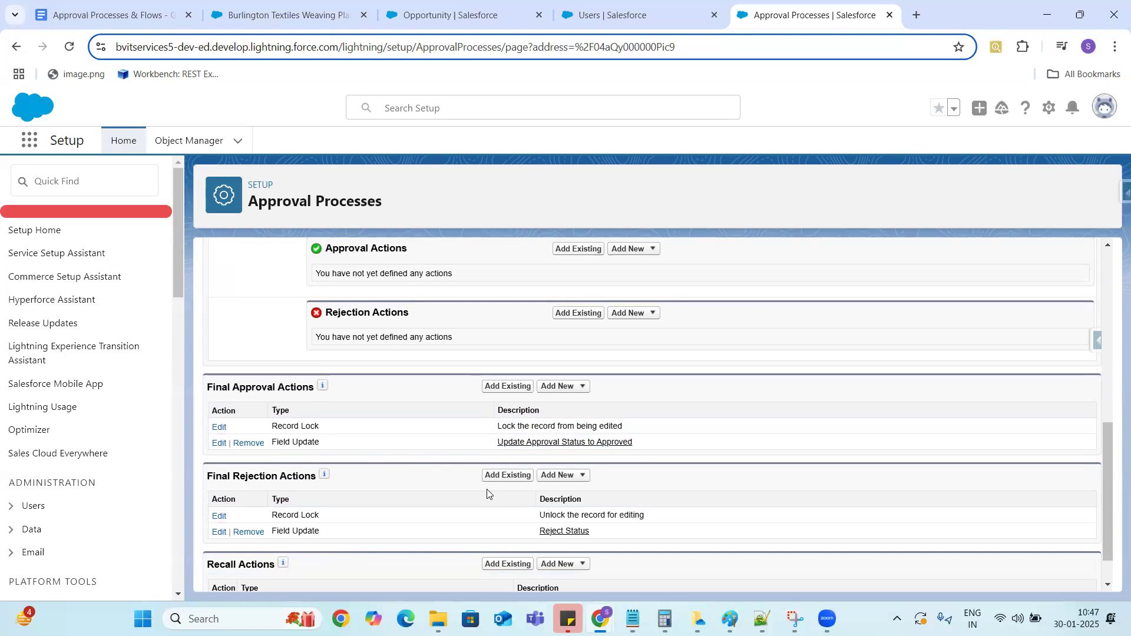
click(1107, 584)
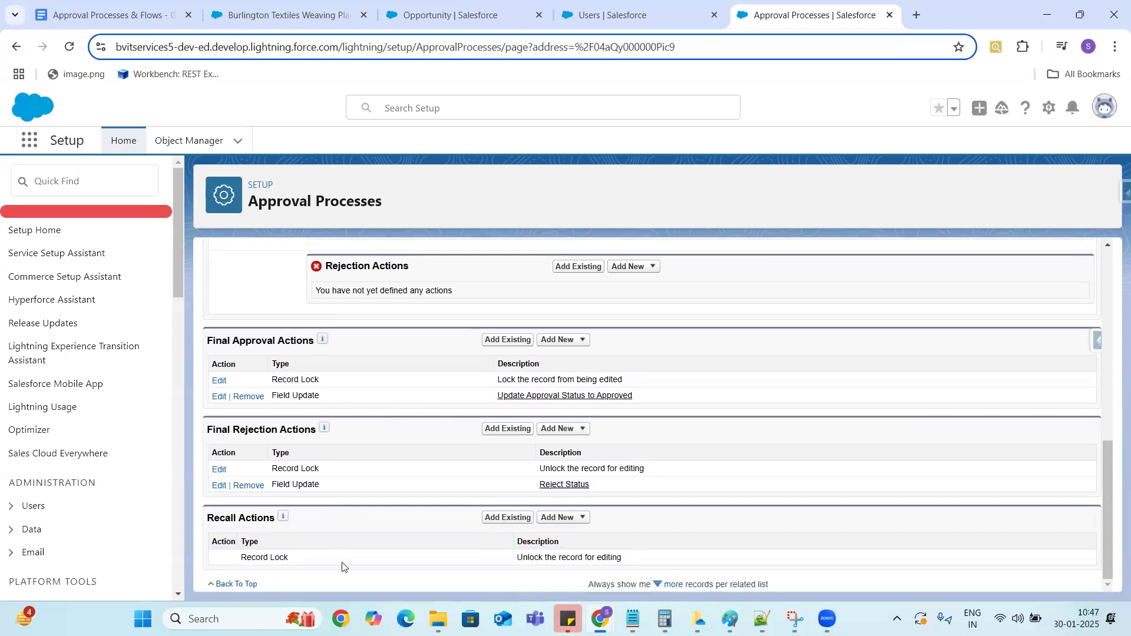
click(1107, 252)
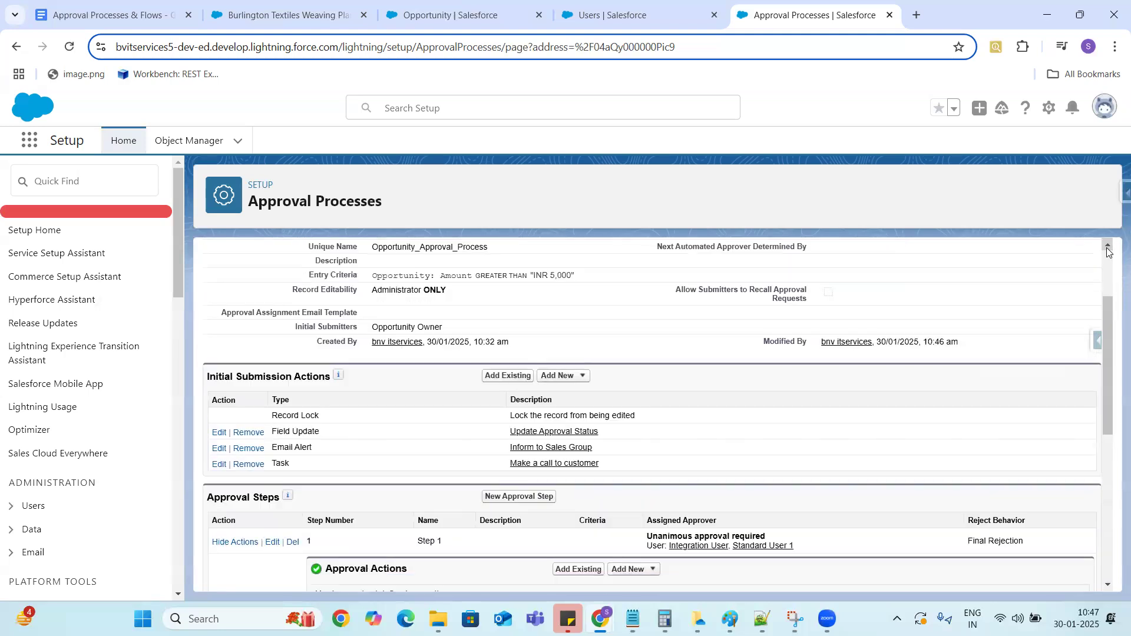
click(1107, 252)
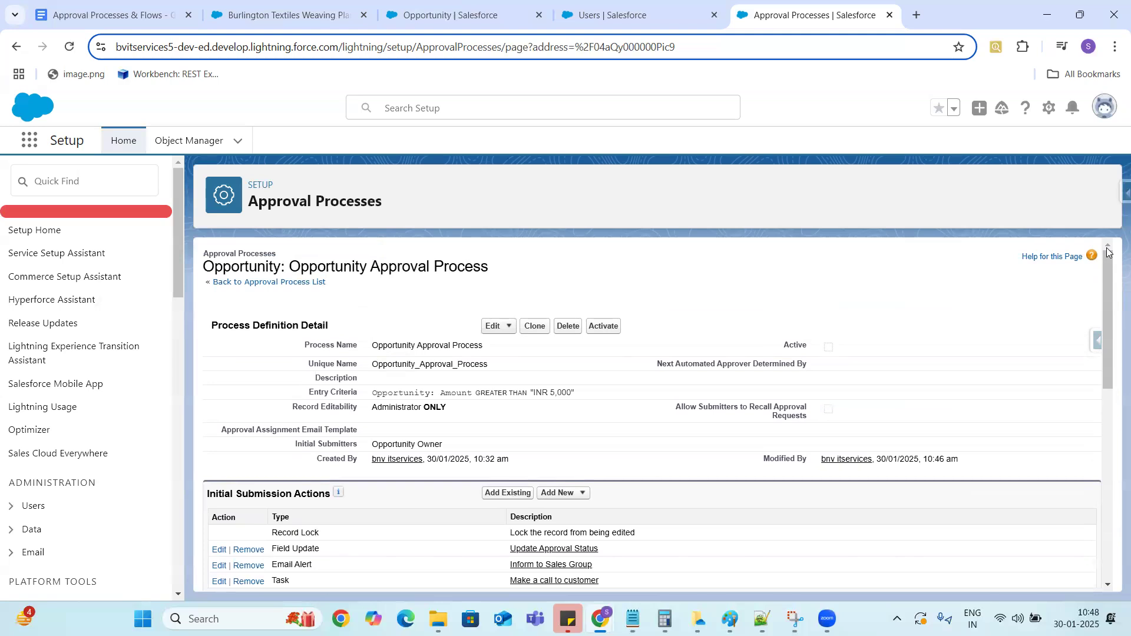
click(599, 328)
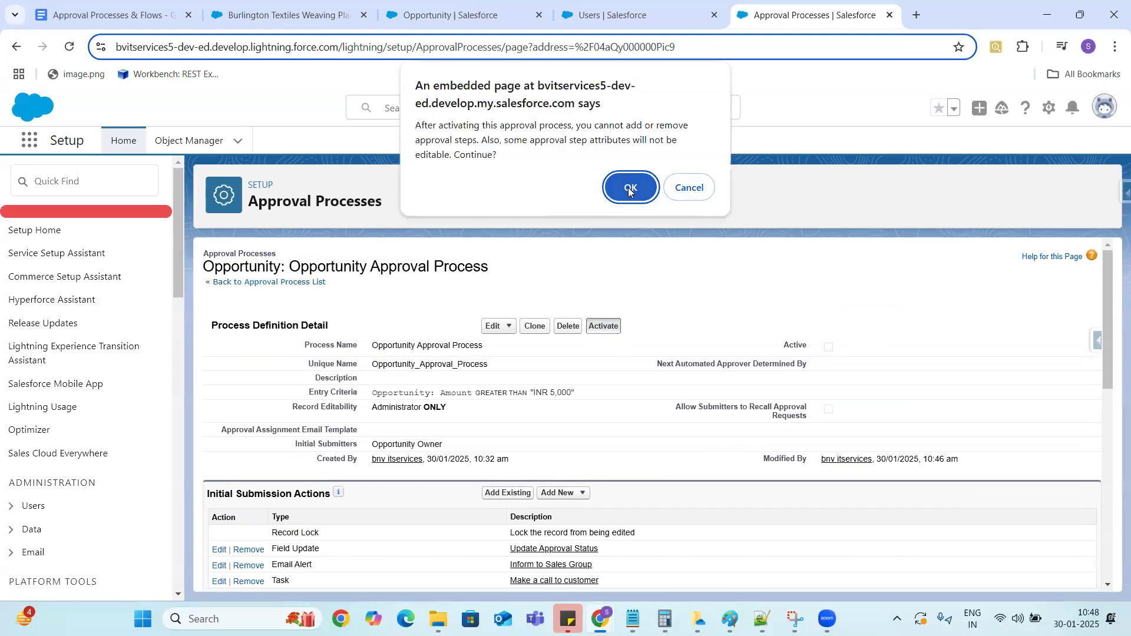
click(629, 189)
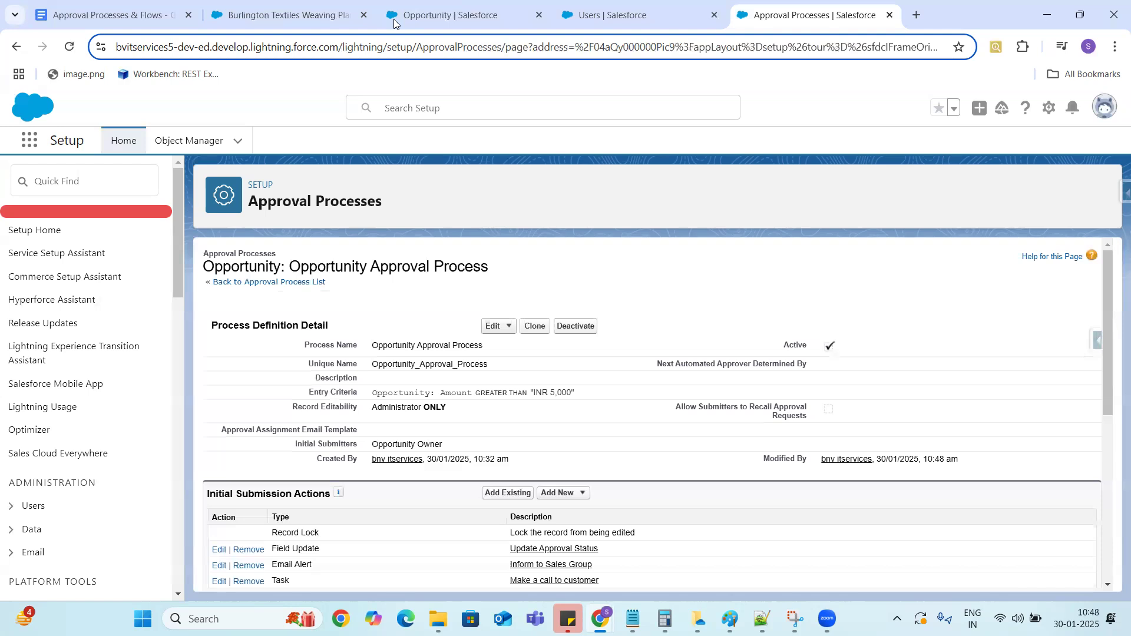
Reload the Burlington Textiles Weaving Plant Generator opportunity and find the text "Approval" in its details.
click(307, 14)
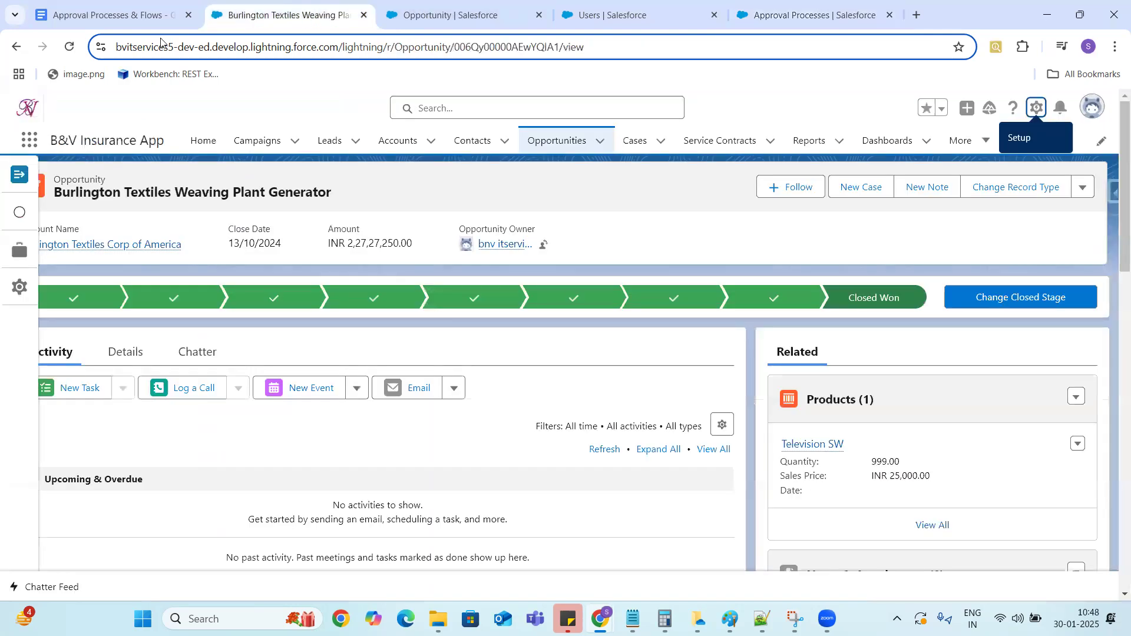
click(69, 47)
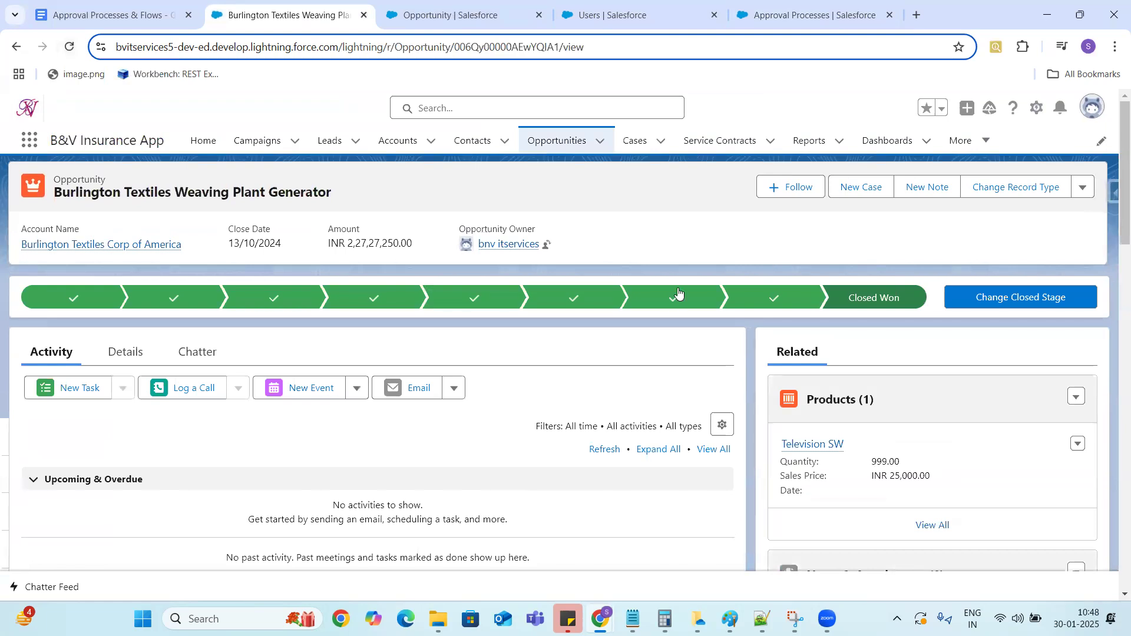
click(122, 352)
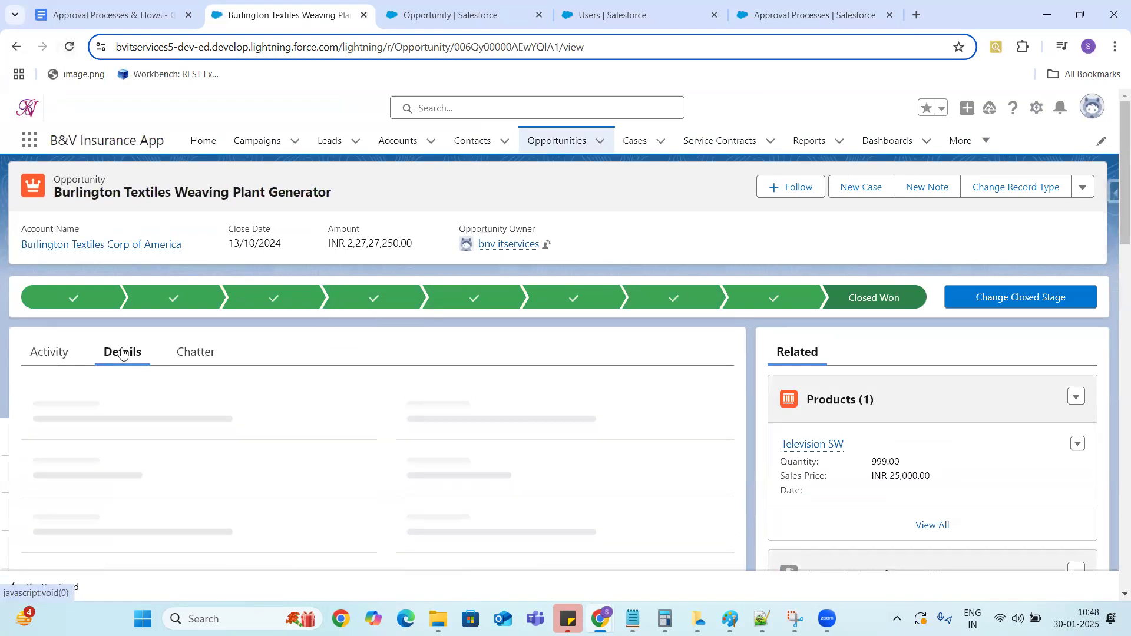
key(ctrl+f)
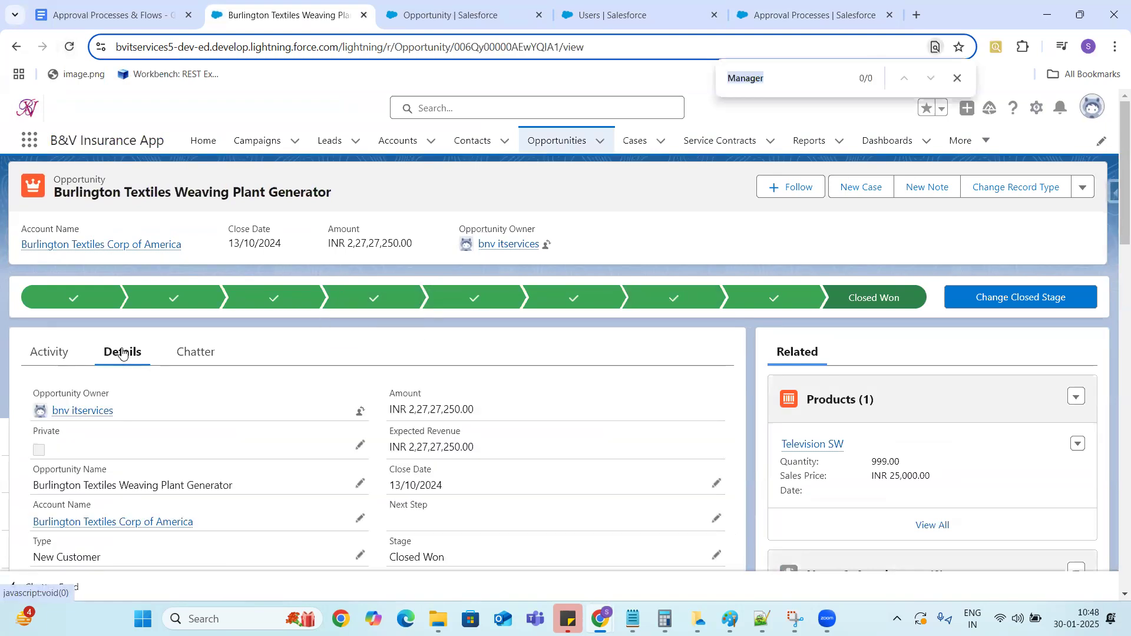
text(Approval)
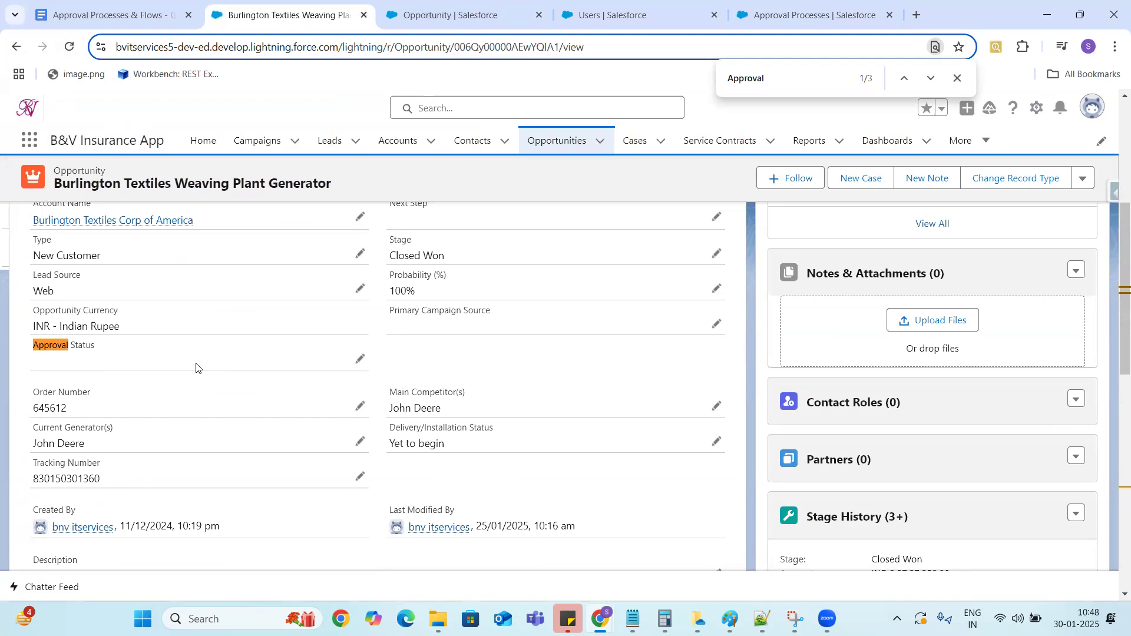
click(1082, 179)
click(1045, 235)
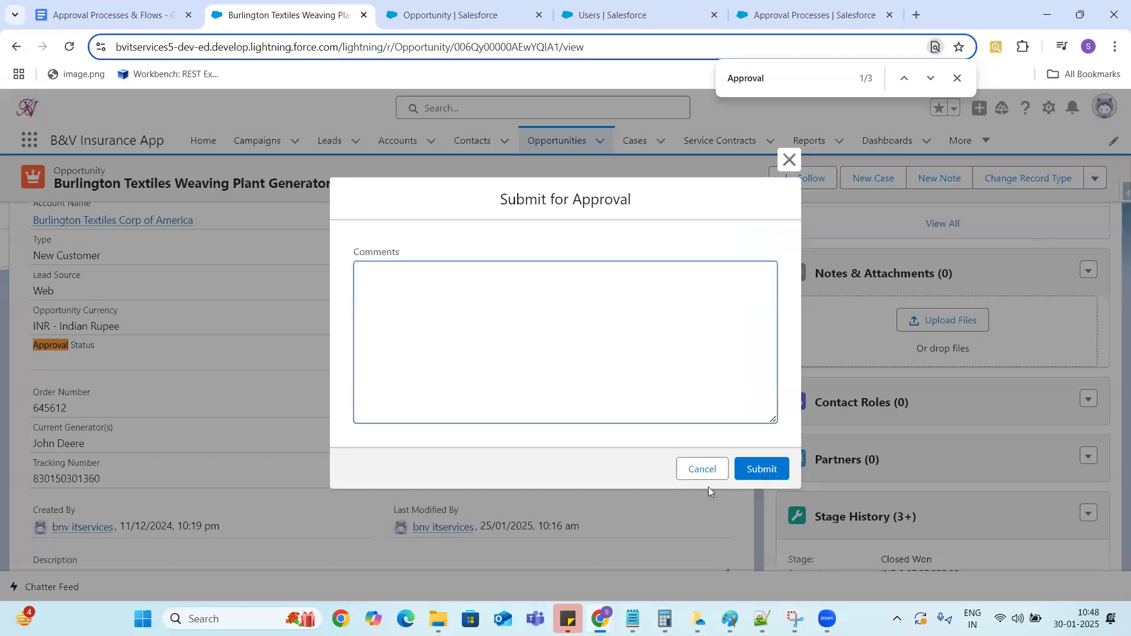
click(703, 471)
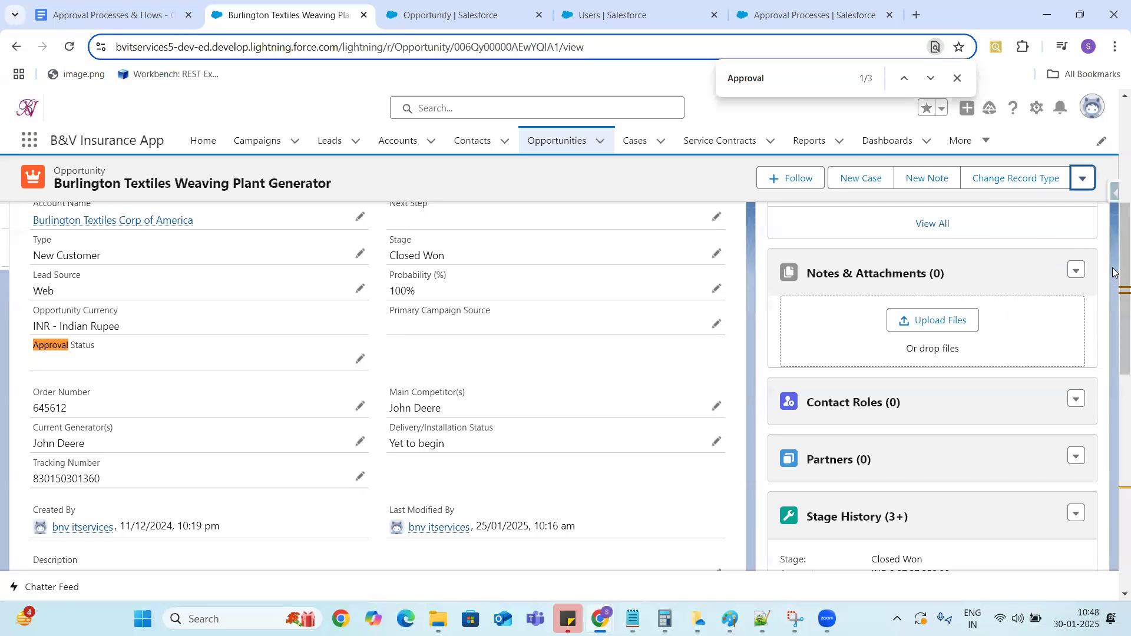
Submit the opportunity for approval with the comment "Needs approval because amount is greater than 5000".
scroll(1114, 215, up, 1)
scroll(1112, 149, up, 3)
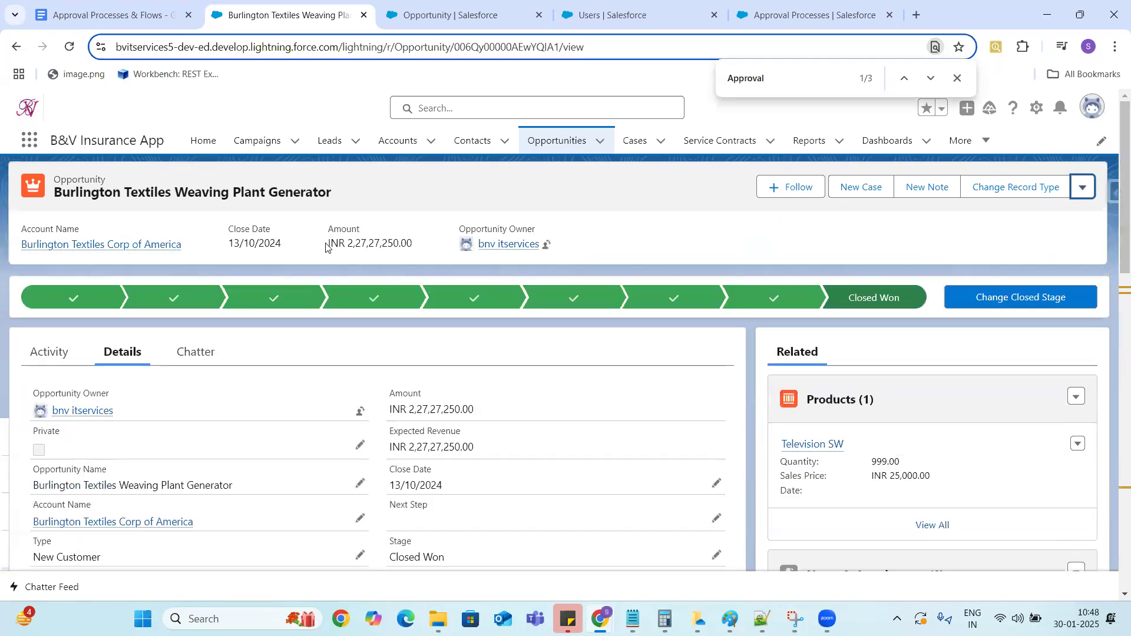
drag(328, 233, 470, 224)
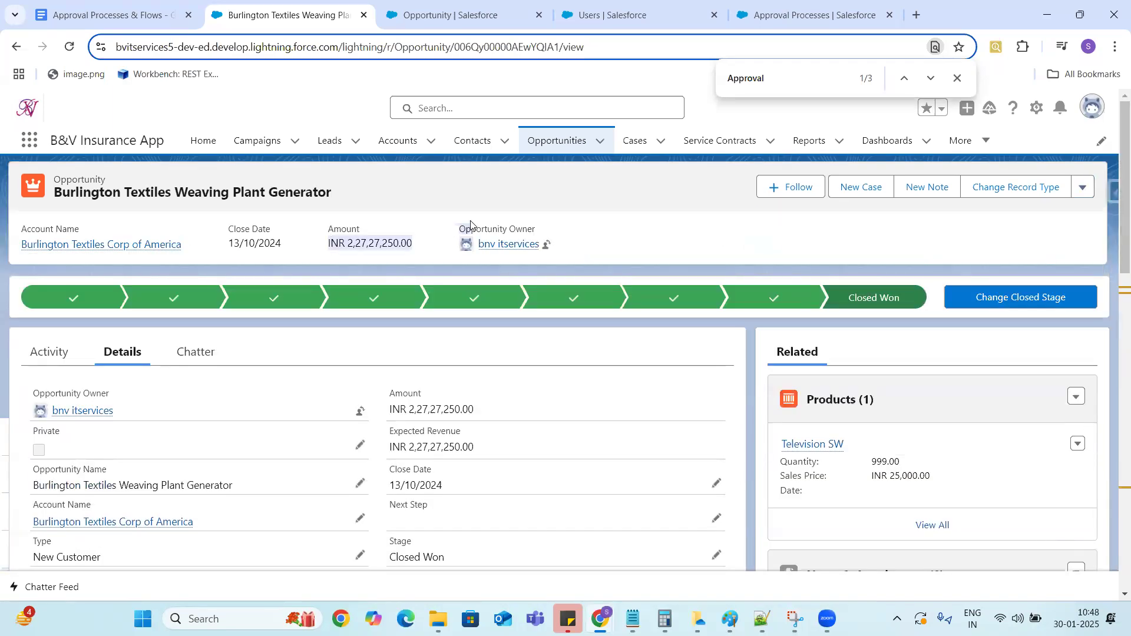
click(1082, 188)
click(1026, 239)
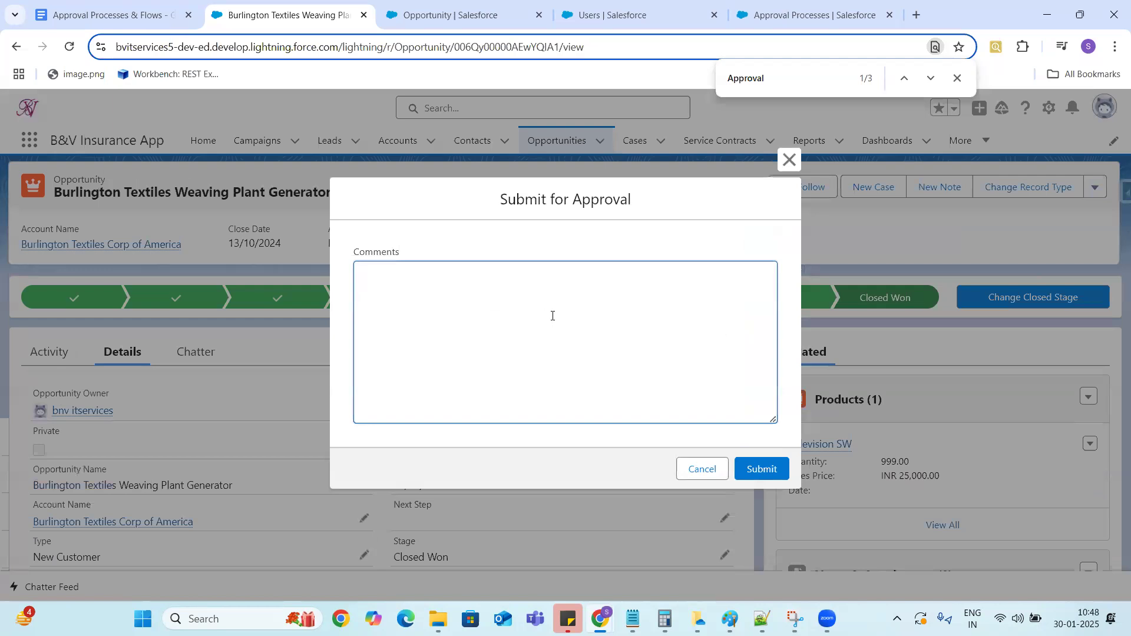
text(Needs approval because amount is greate)
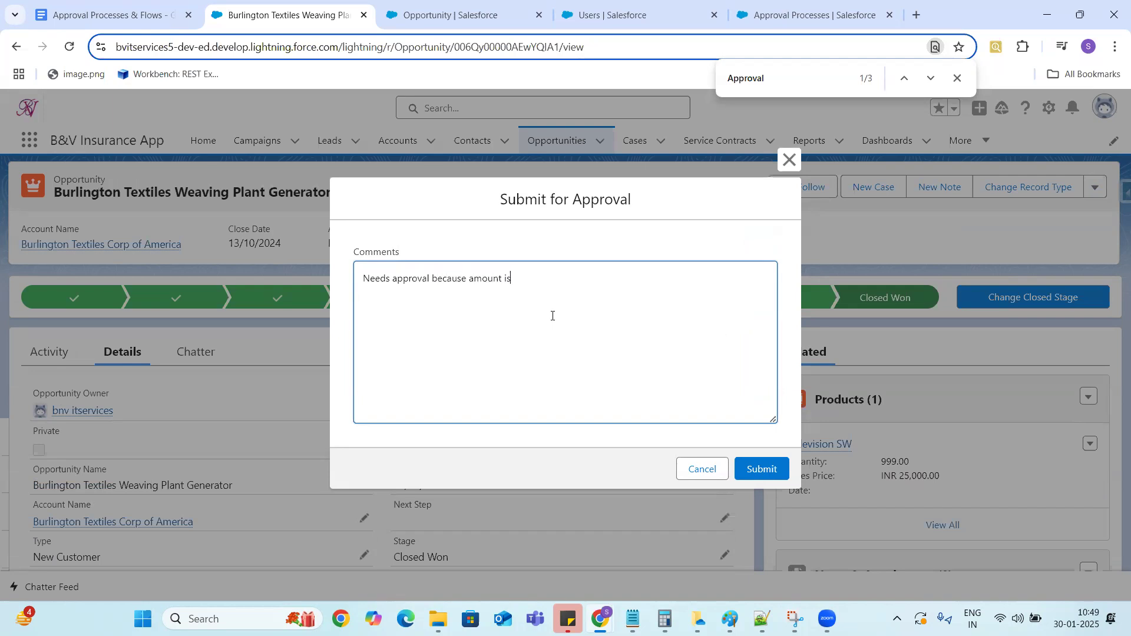
text(an 5000)
click(763, 469)
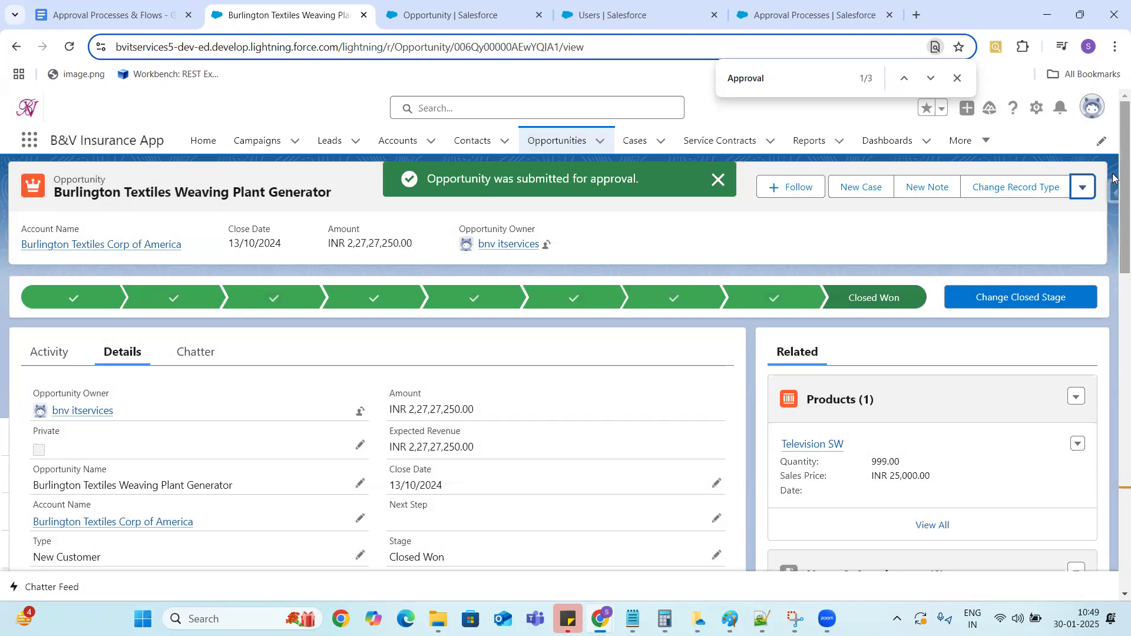
Examine the opportunity's Approval History, including each entry's status and assignee and the submission comment.
drag(1112, 178, 1114, 510)
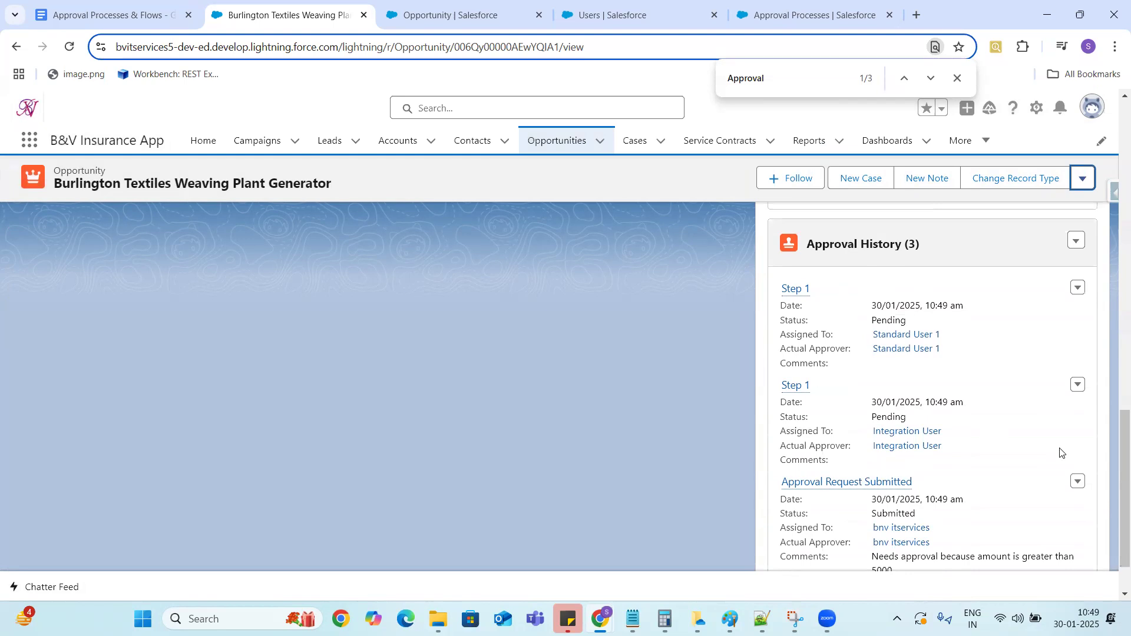
drag(1113, 483, 1112, 497)
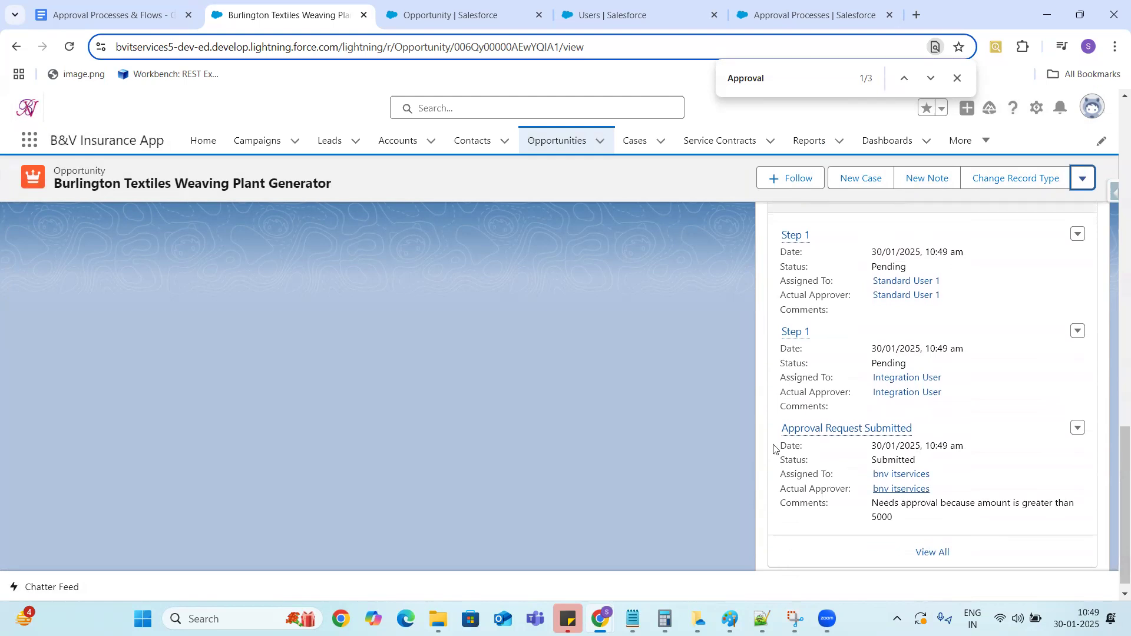
drag(779, 428, 868, 477)
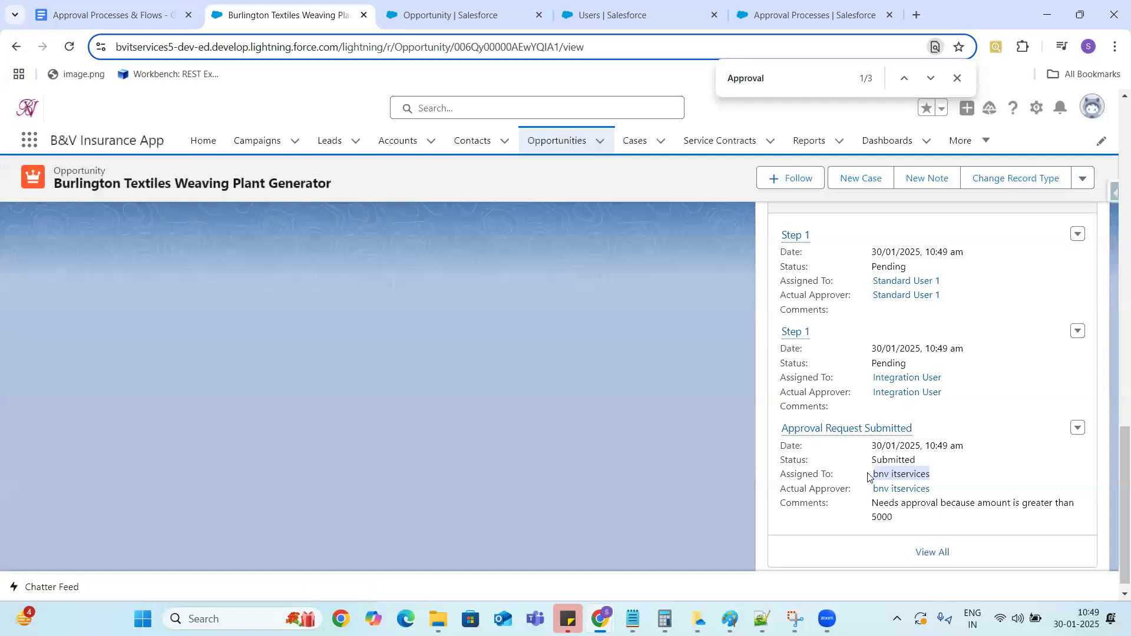
drag(869, 504, 940, 520)
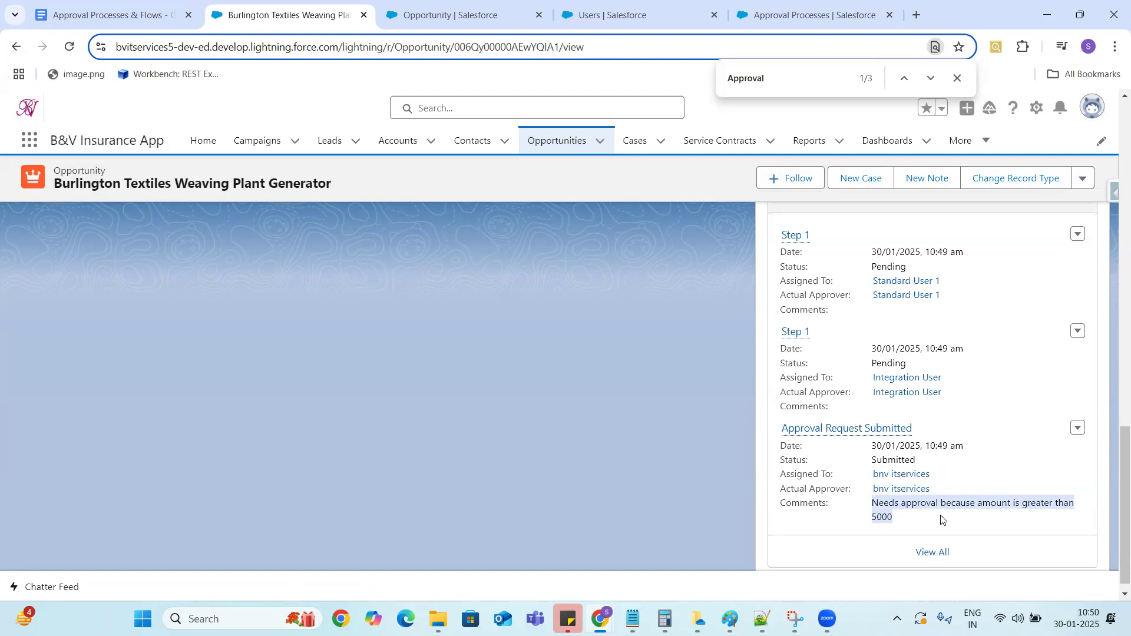
click(873, 464)
double_click(896, 458)
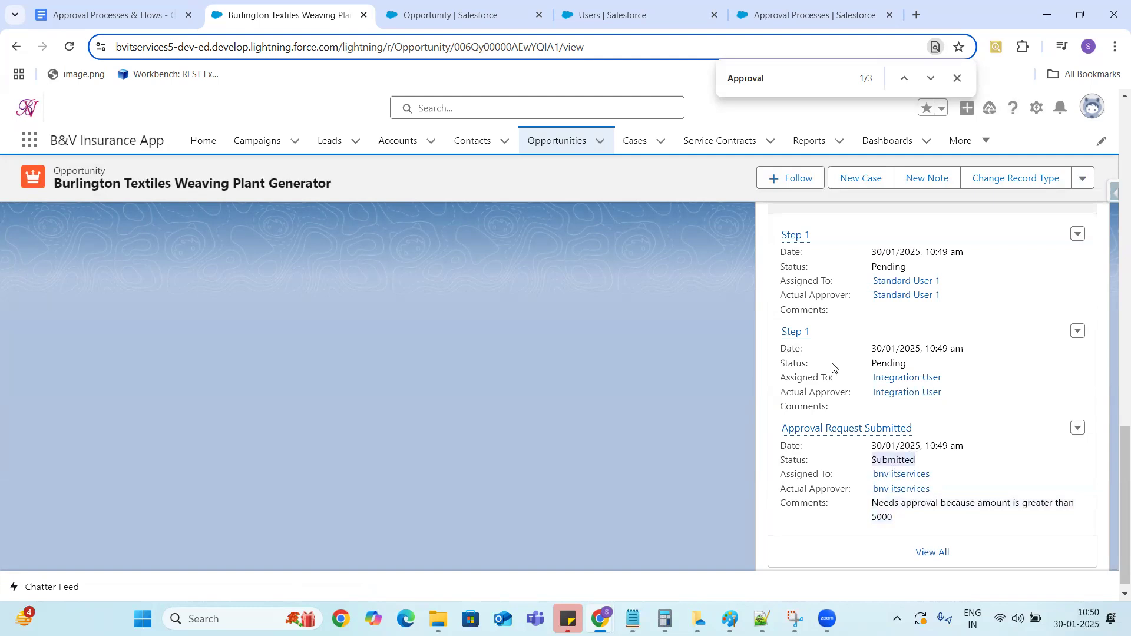
click(880, 365)
double_click(881, 366)
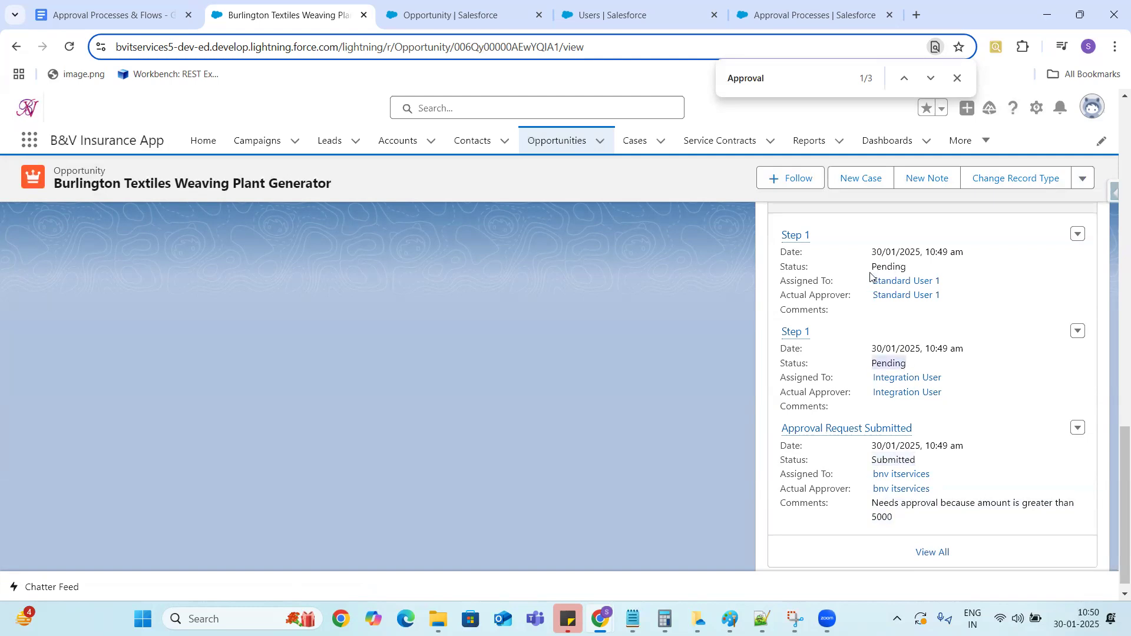
Open the user detail page of the Integration User assigned as approver.
click(911, 380)
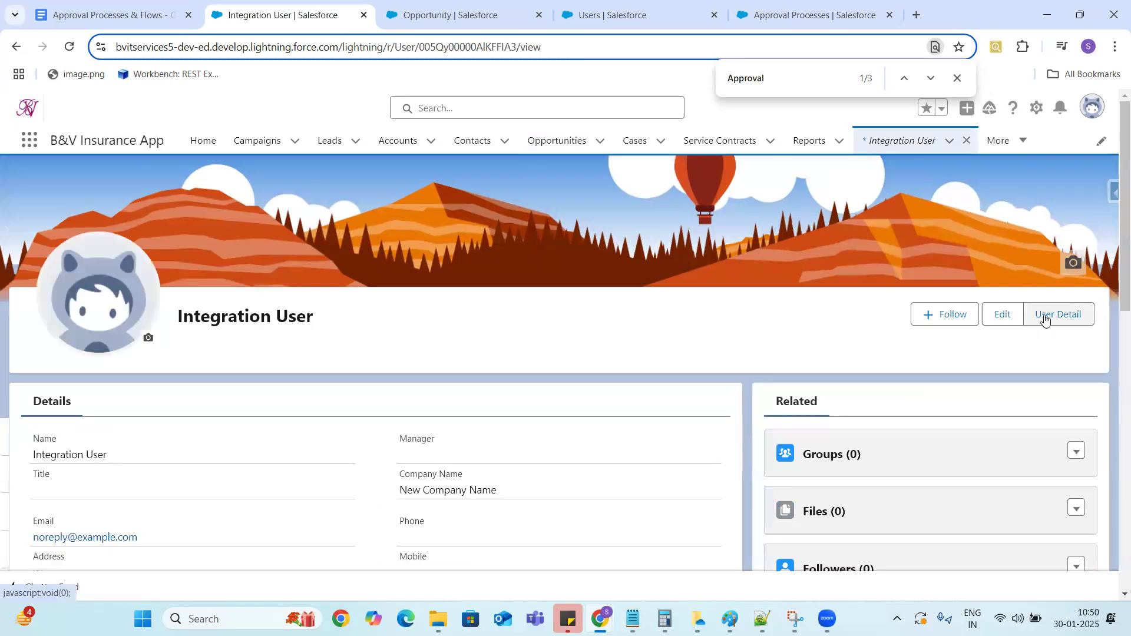
click(1044, 320)
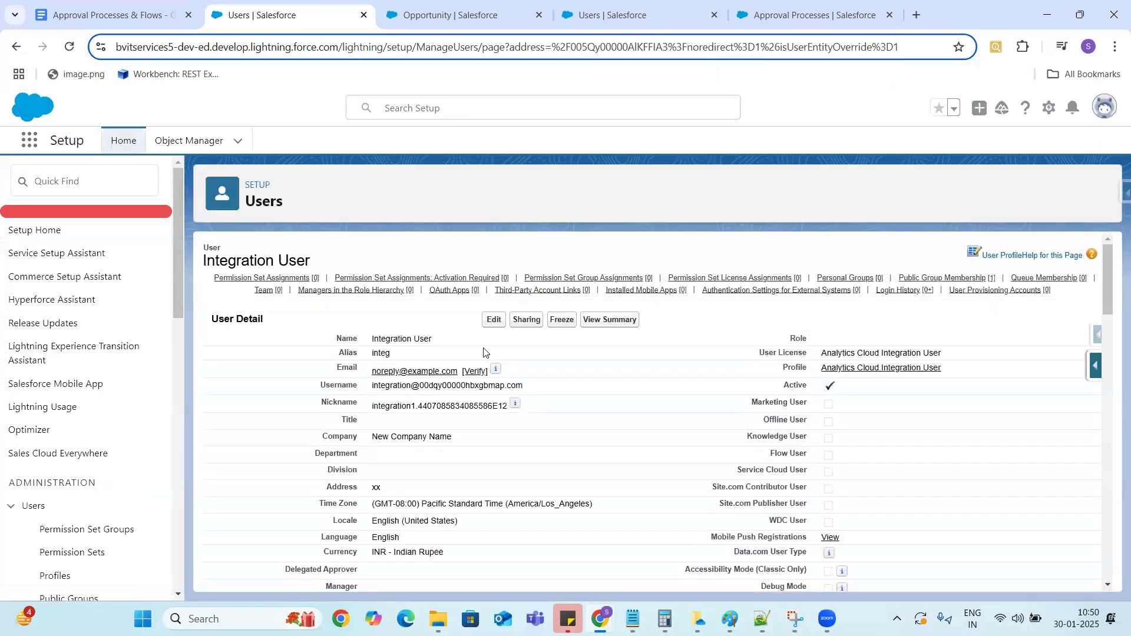
right_click(290, 12)
click(487, 12)
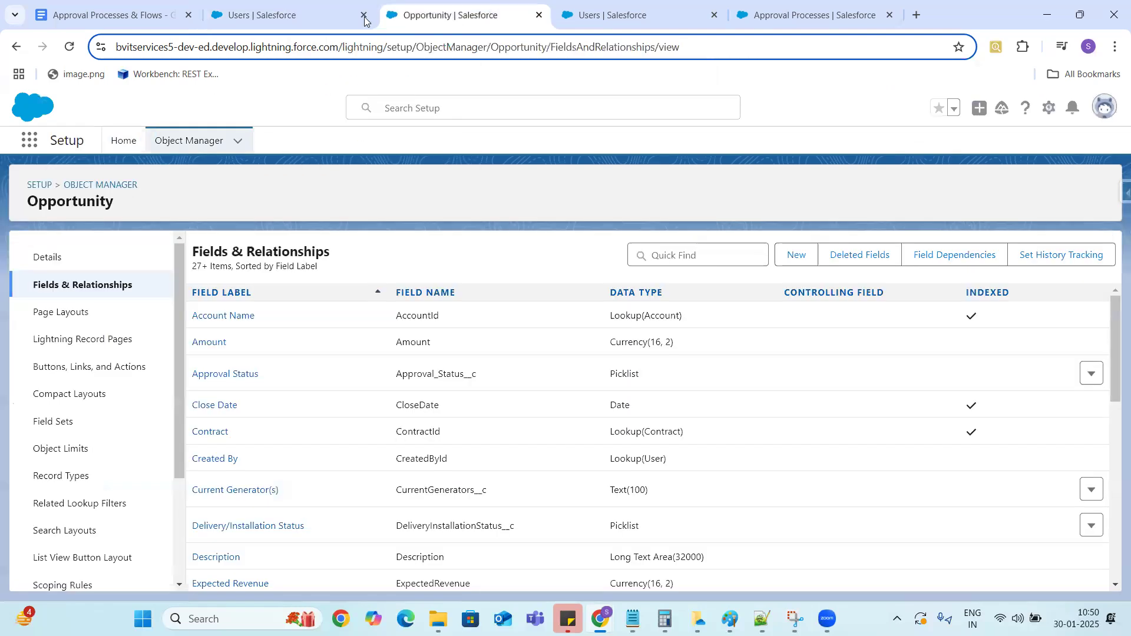
click(299, 17)
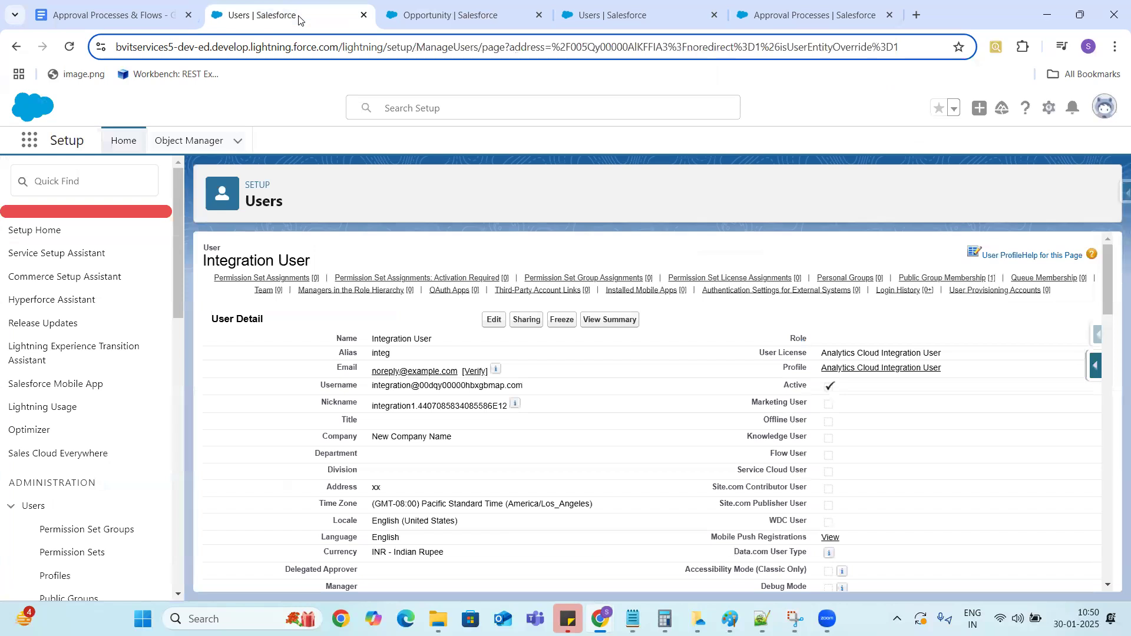
Duplicate the Integration User browser tab and view the user's edit form, leaving it without changes.
right_click(298, 20)
click(360, 152)
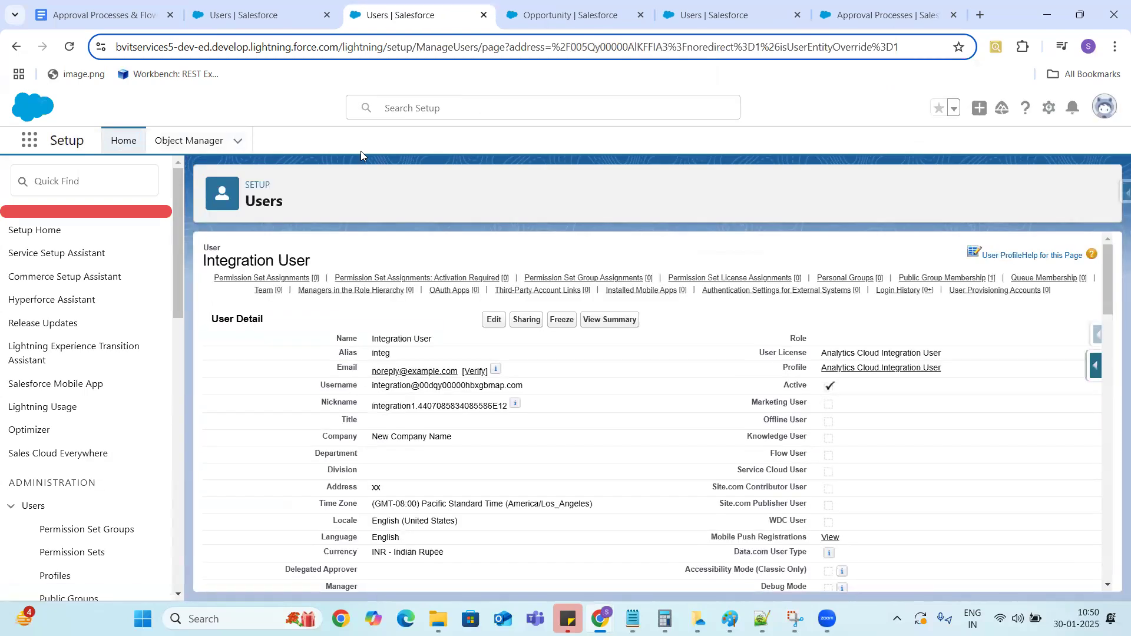
click(493, 320)
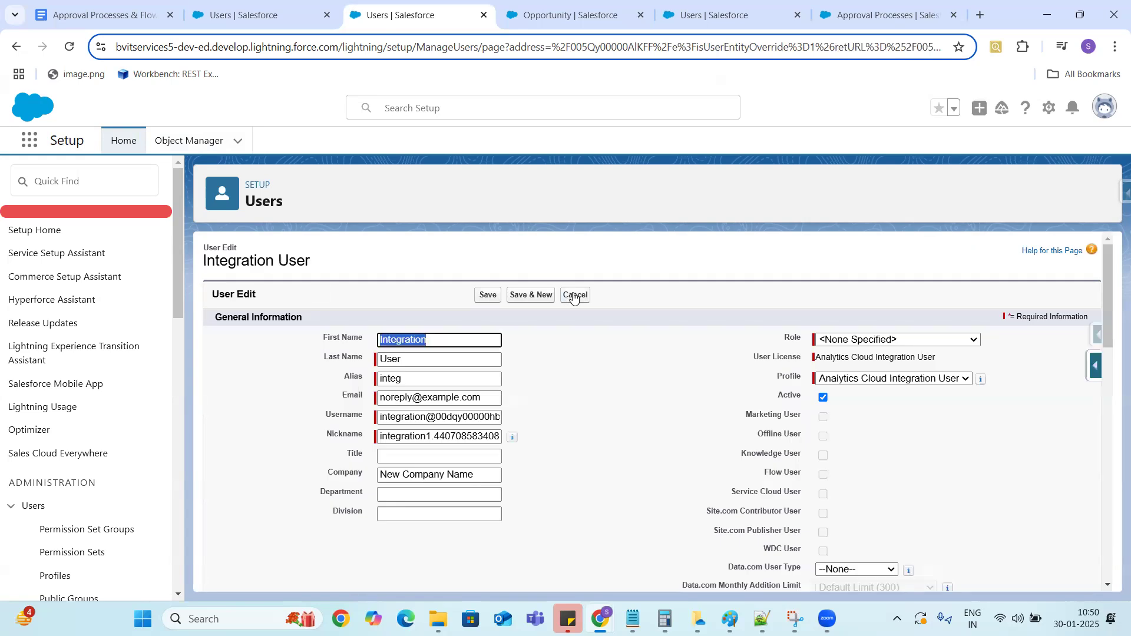
click(573, 296)
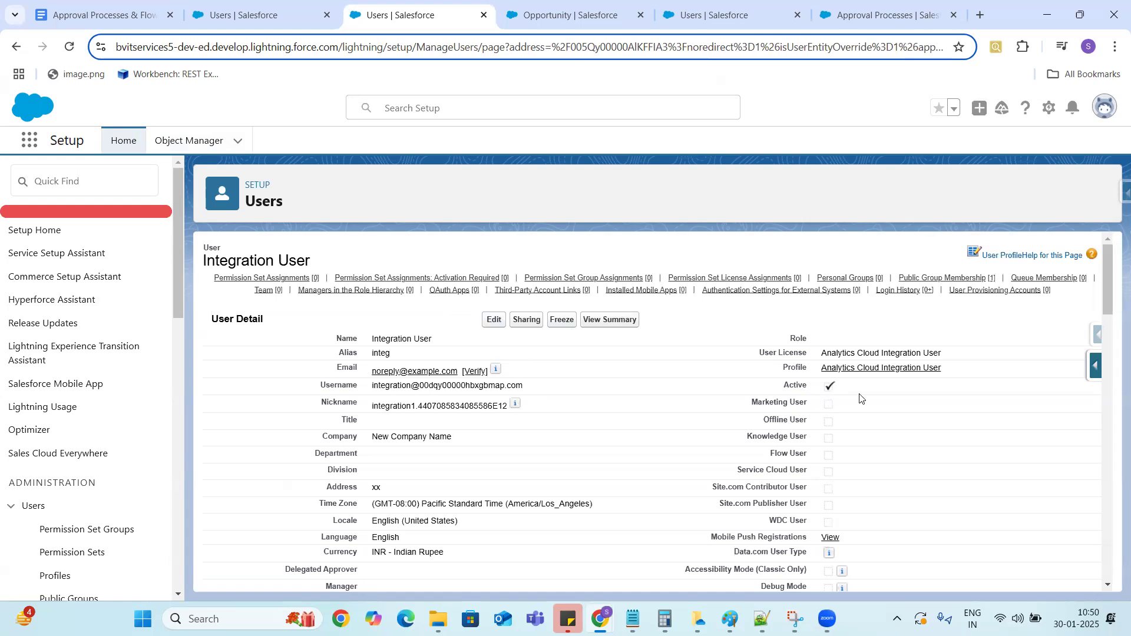
Return to the Salesforce login page in the original Integration User browser tab and log in with the account password.
click(251, 18)
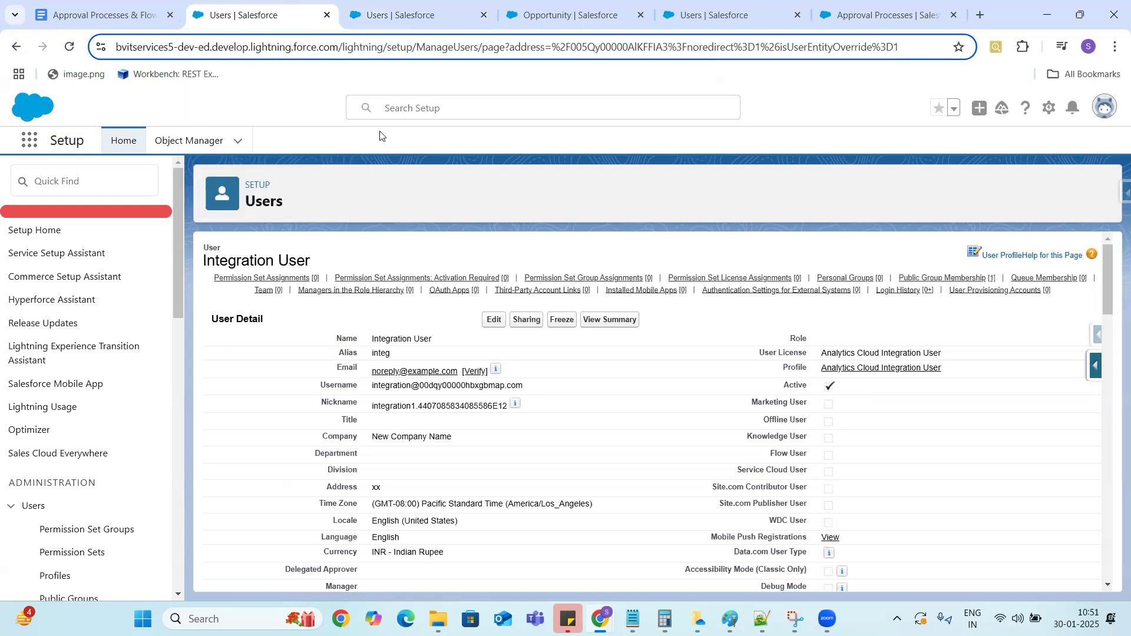
click(16, 49)
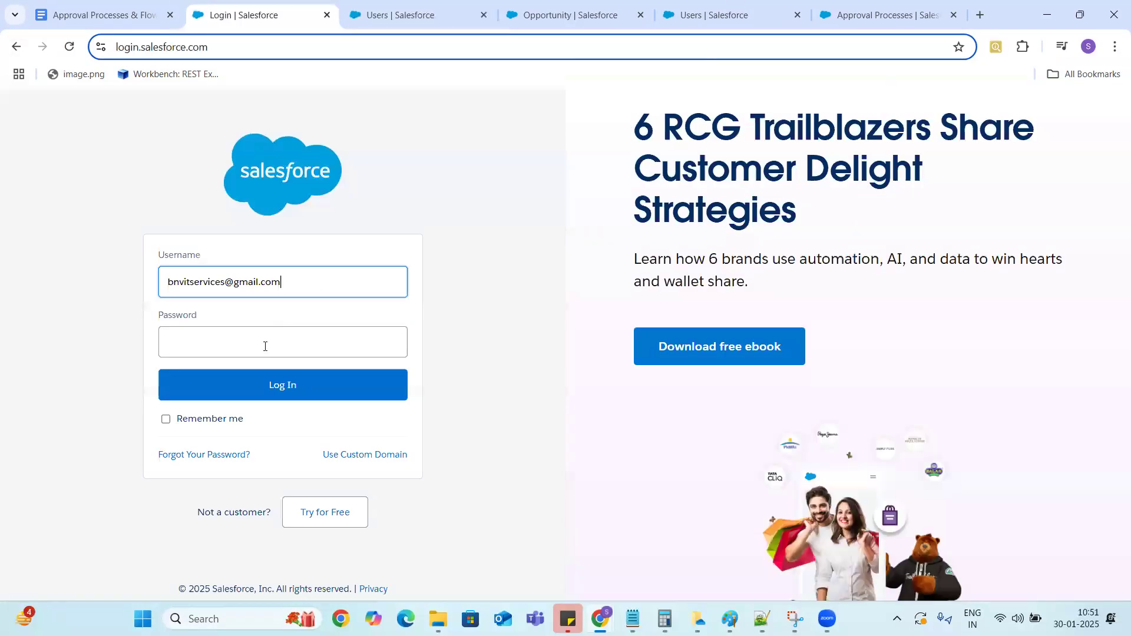
click(265, 347)
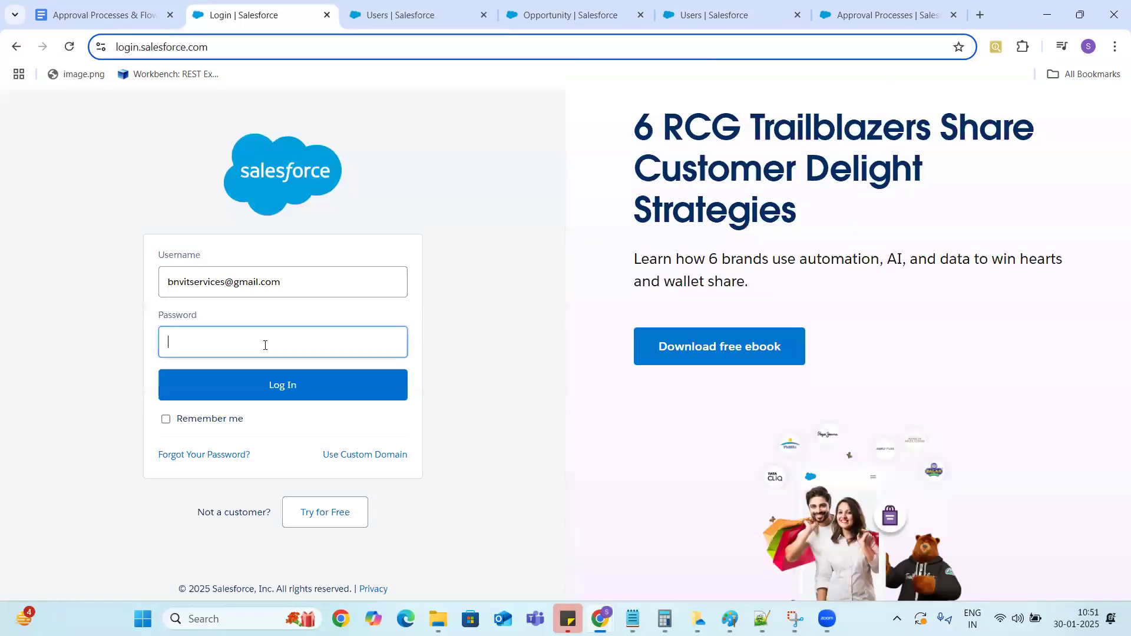
text(•••)
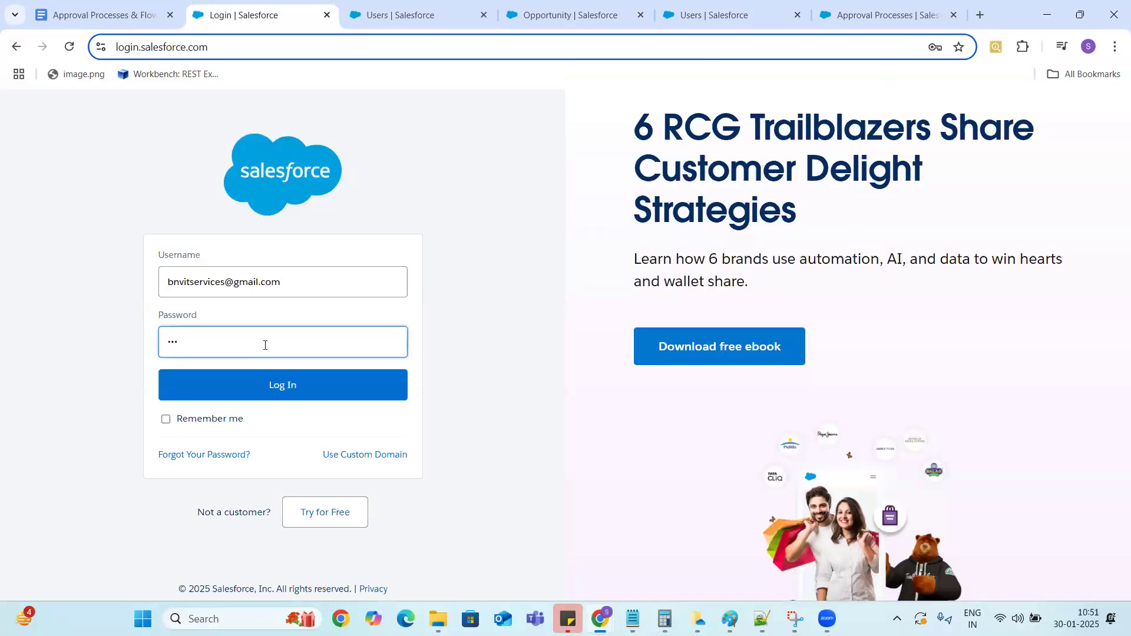
text(•)
key(ctrl+a)
key(BackSpace)
text(•)
click(277, 391)
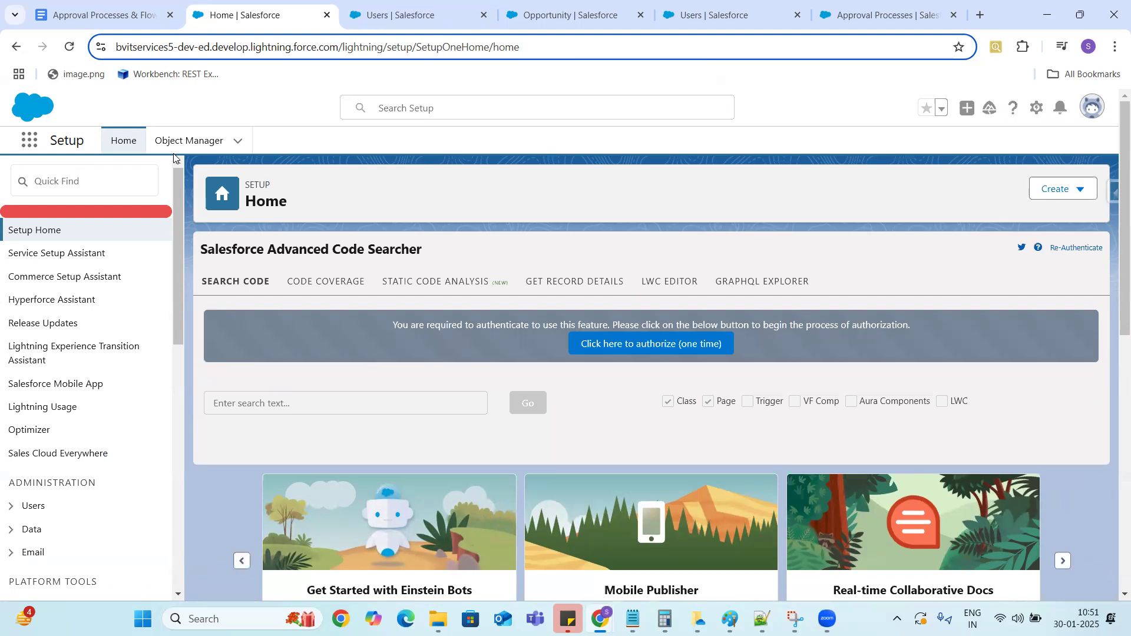
click(116, 192)
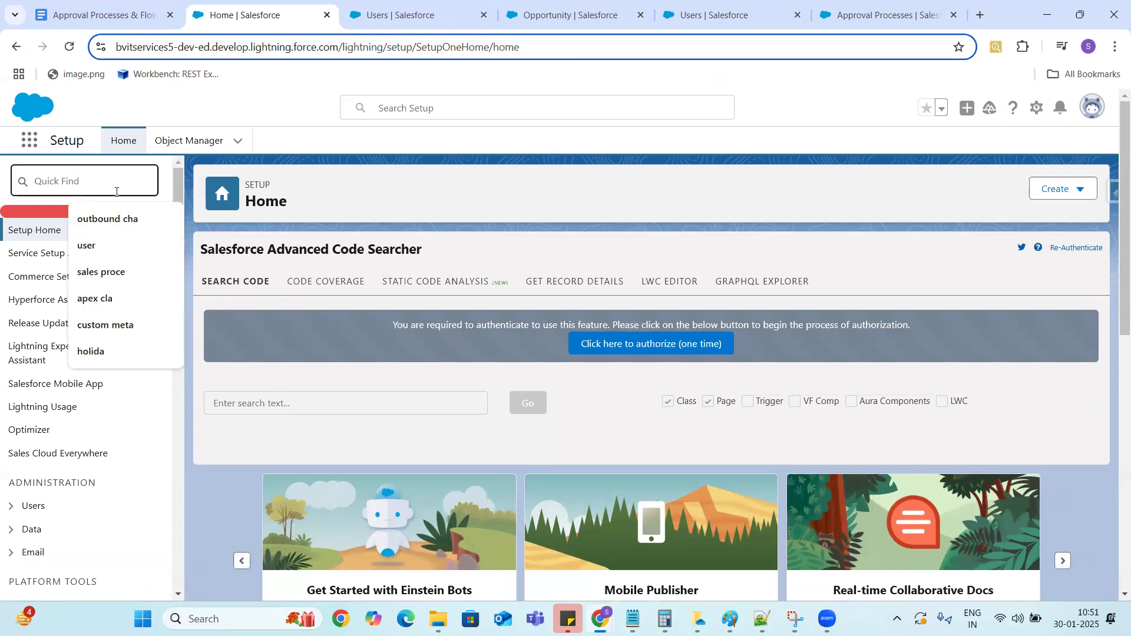
text(St)
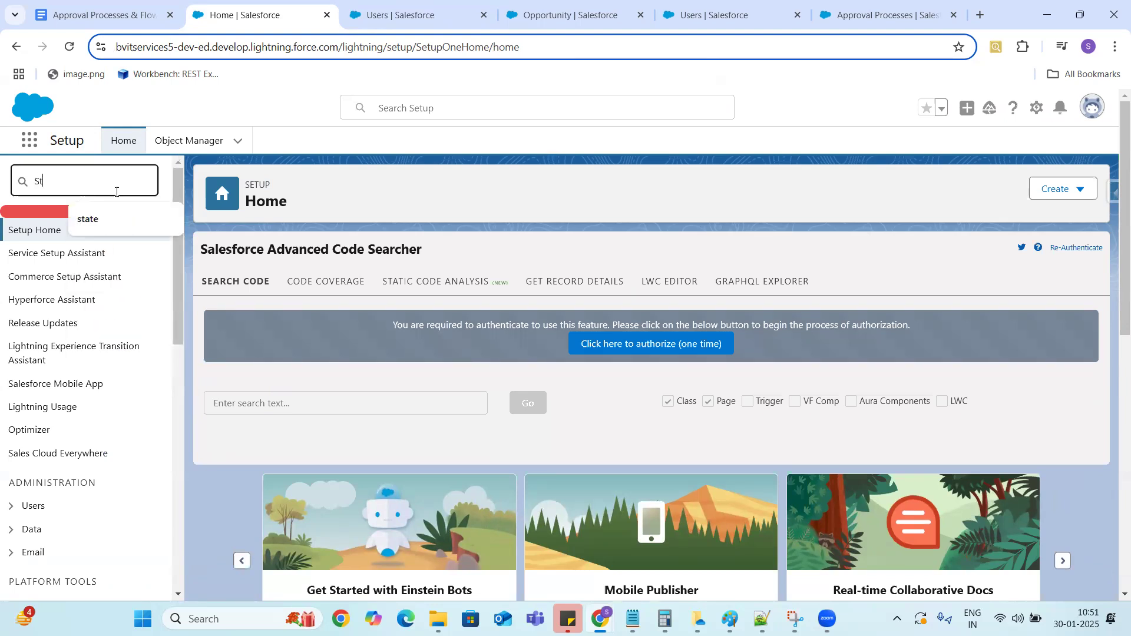
text(andard)
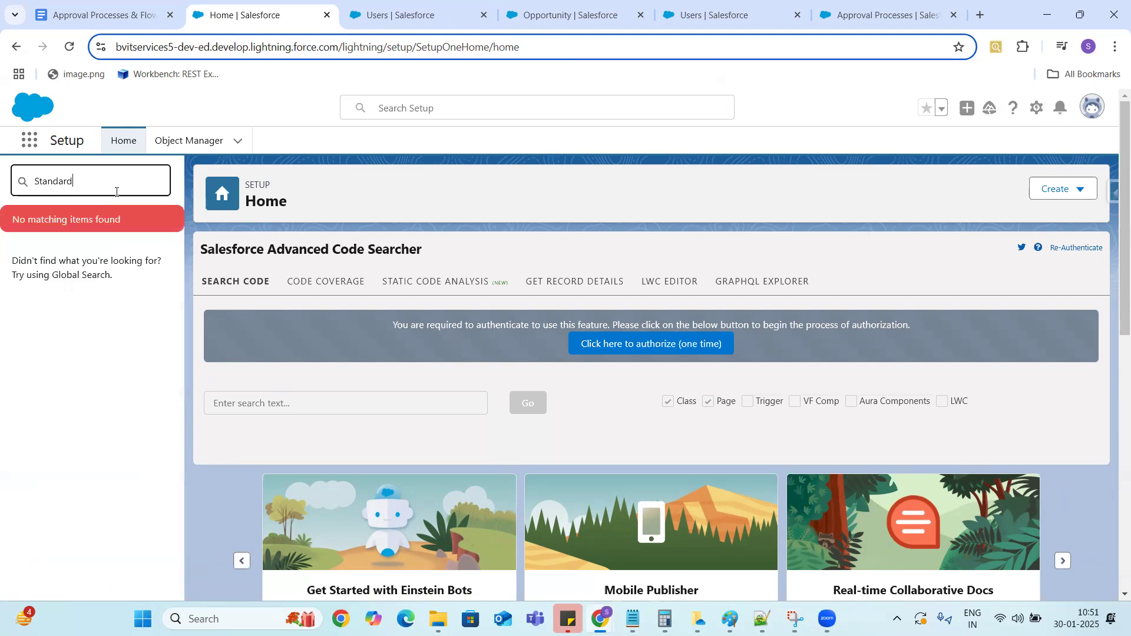
click(100, 15)
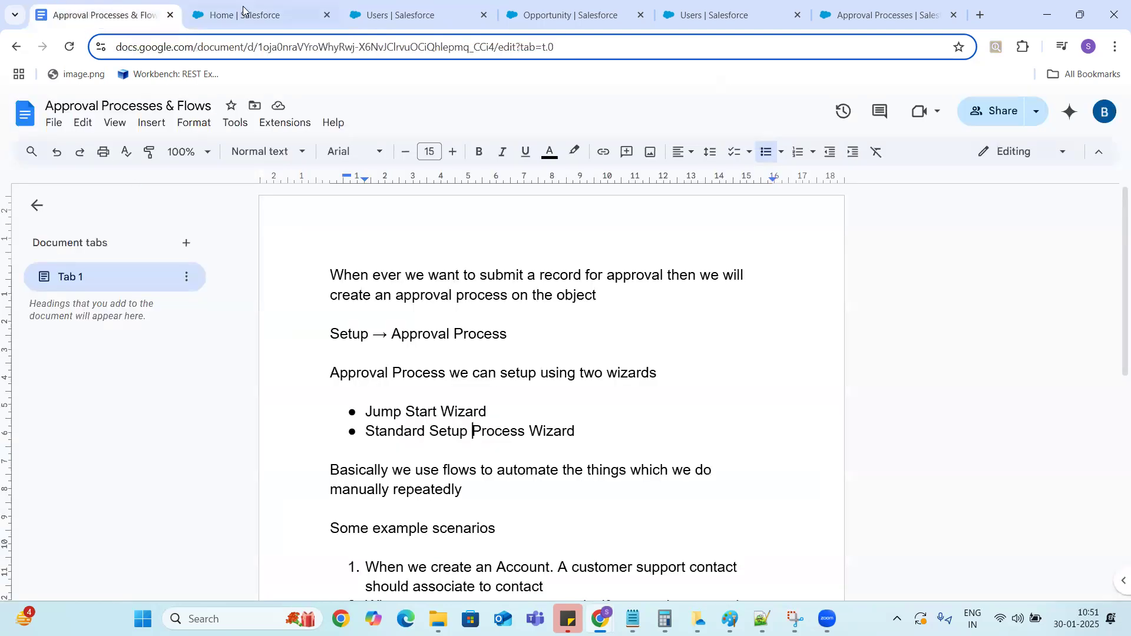
click(245, 16)
key(BackSpace)
key(BackSpace)
key(BackSpace)
key(BackSpace)
key(BackSpace)
key(BackSpace)
key(BackSpace)
key(BackSpace)
Find Approval Processes in Setup, open the Opportunity Approval Process, and review its submission actions and approval steps.
text(Approval Proce)
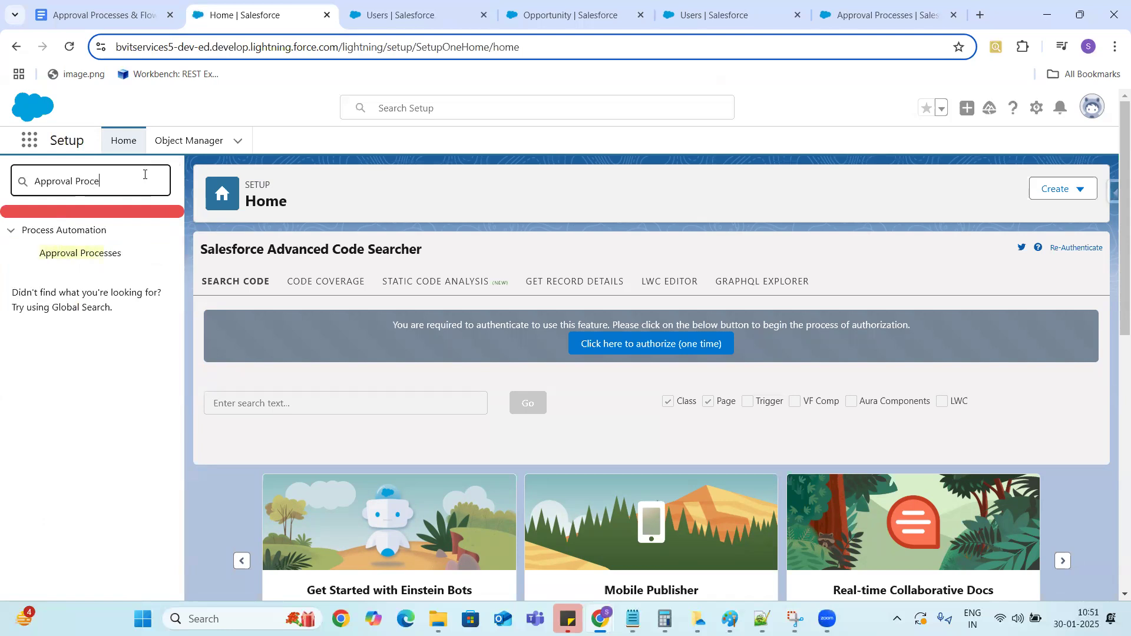
click(101, 254)
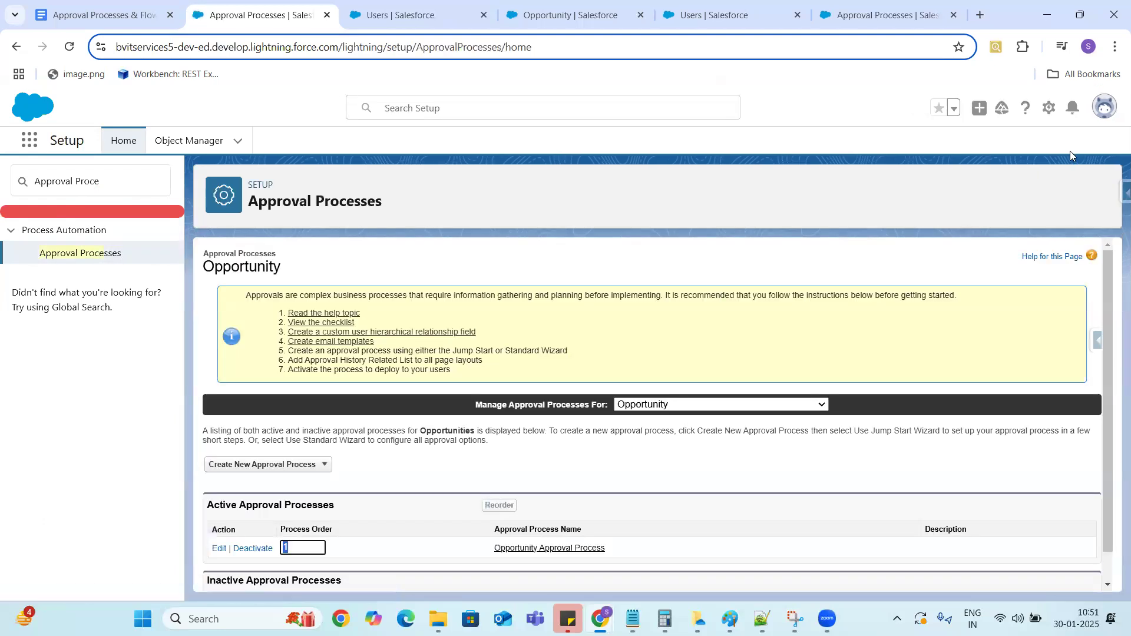
scroll(1113, 394, down, 2)
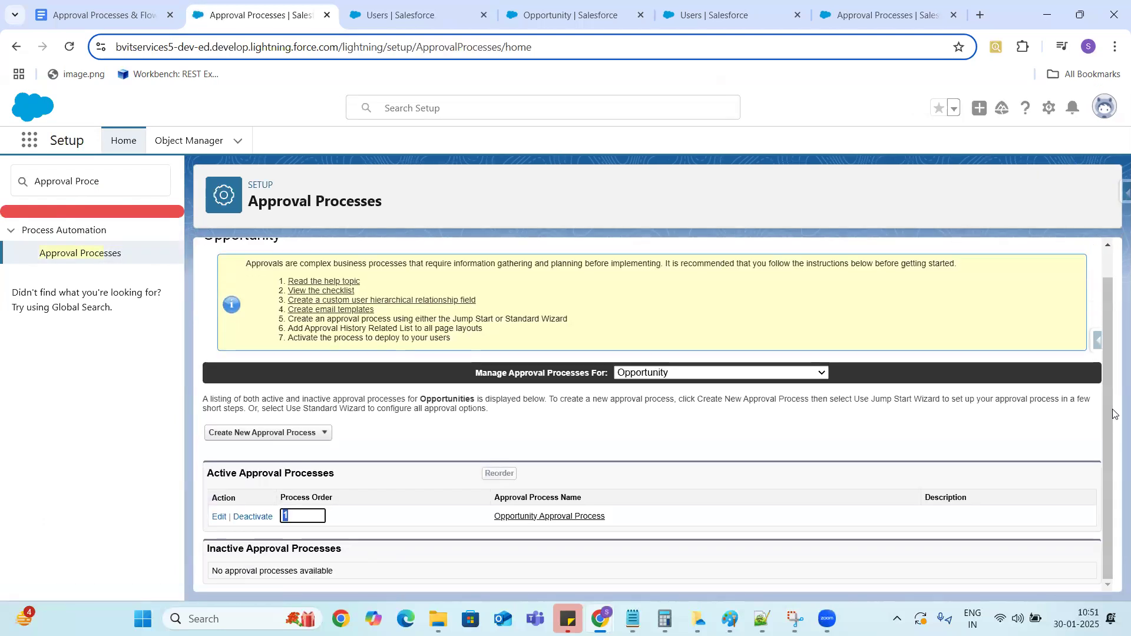
click(534, 516)
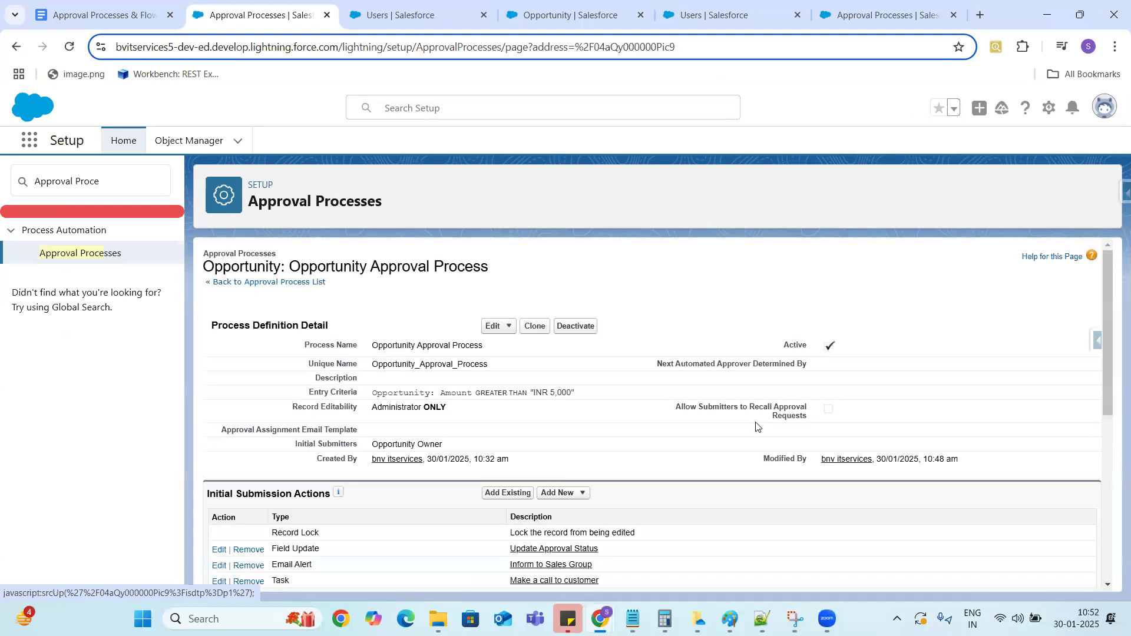
drag(1111, 284, 1113, 380)
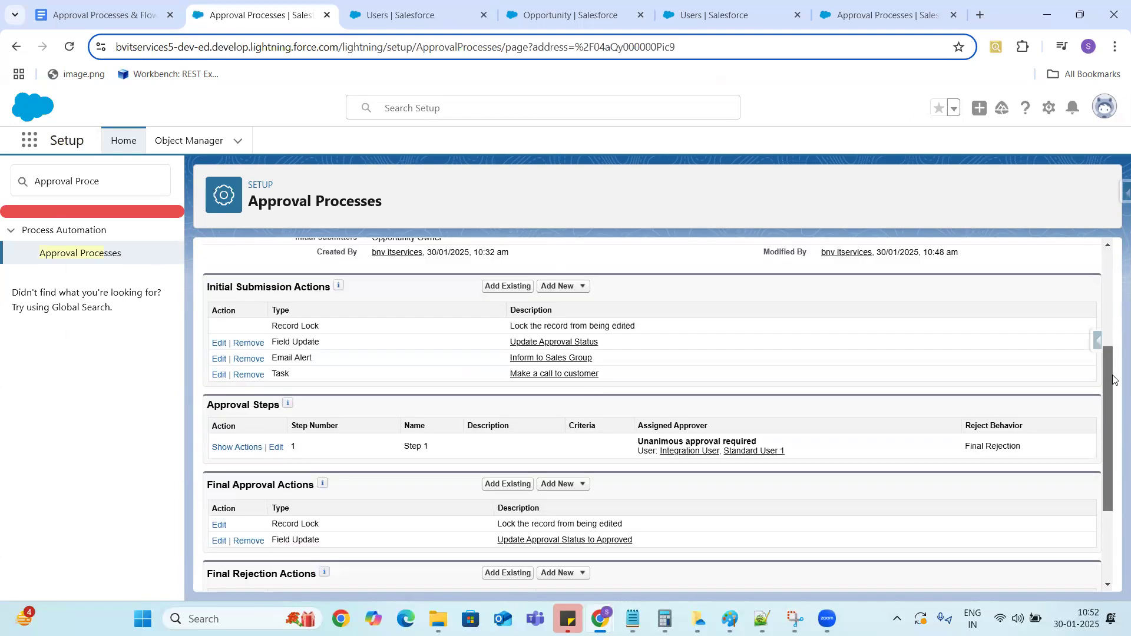
drag(1113, 380, 1113, 275)
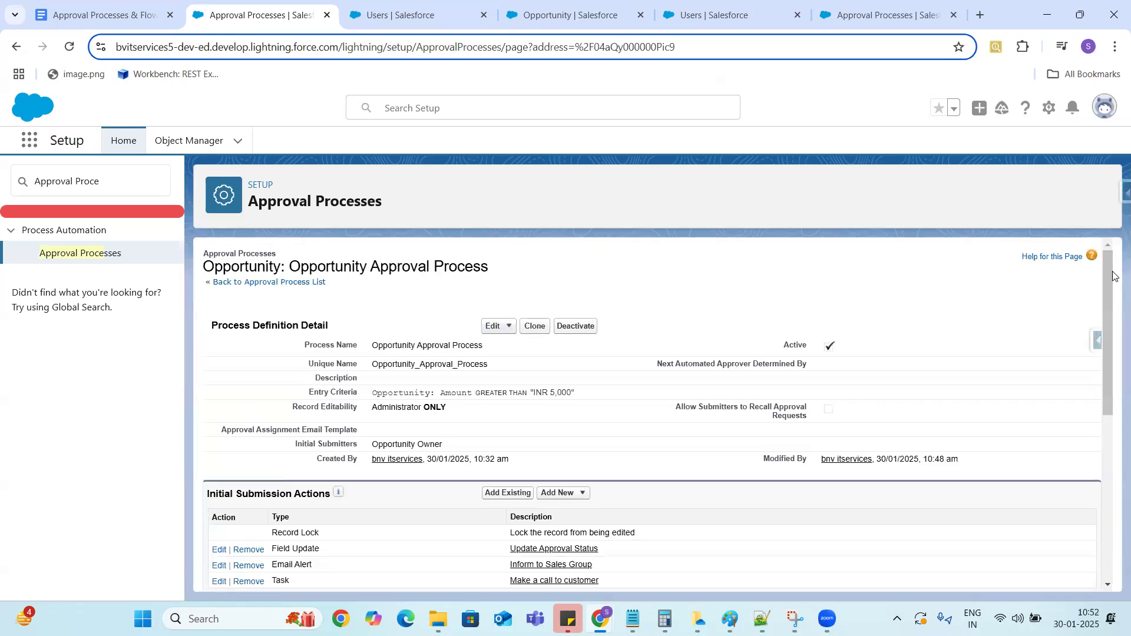
Duplicate the approval process browser tab, find Standard User 1 through the Setup search, and log in as that user.
right_click(255, 19)
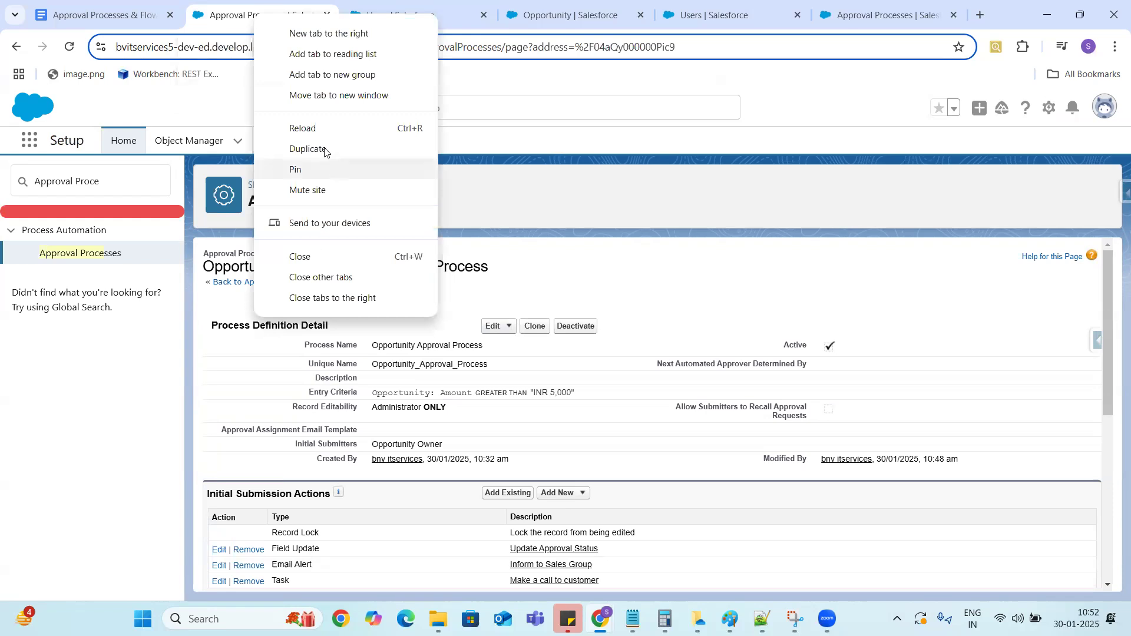
click(301, 149)
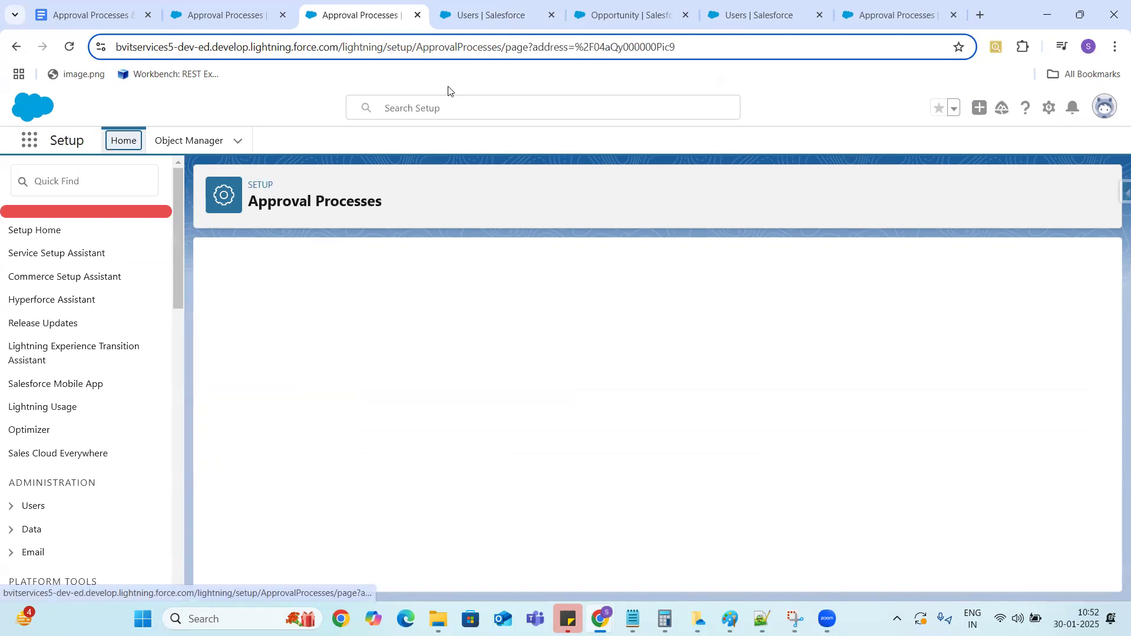
click(398, 111)
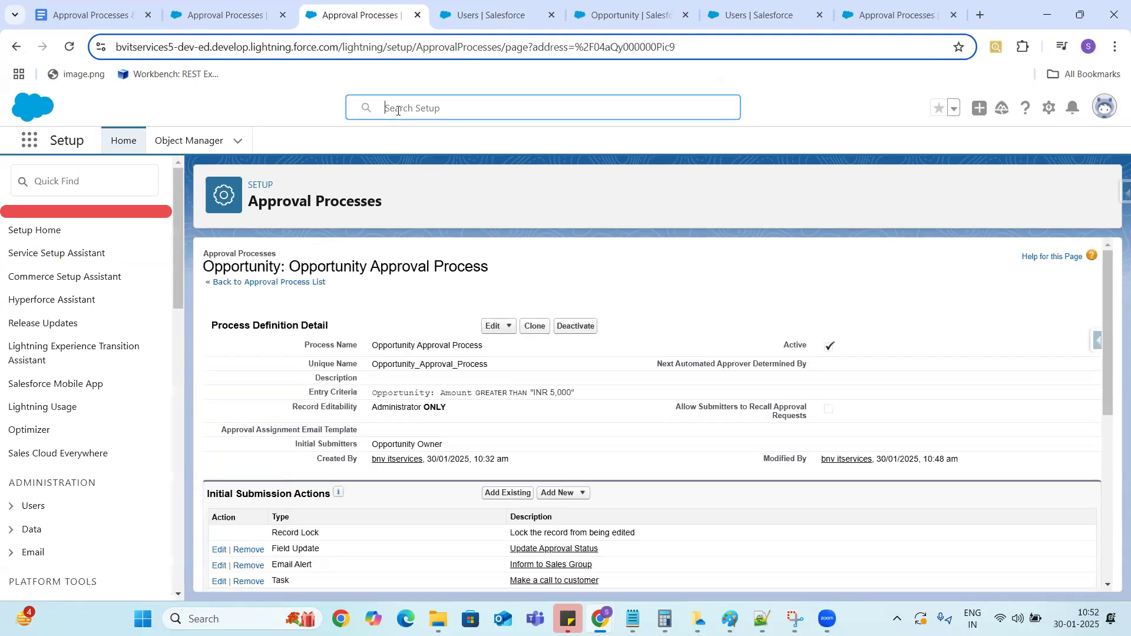
text(Stan)
text(dard)
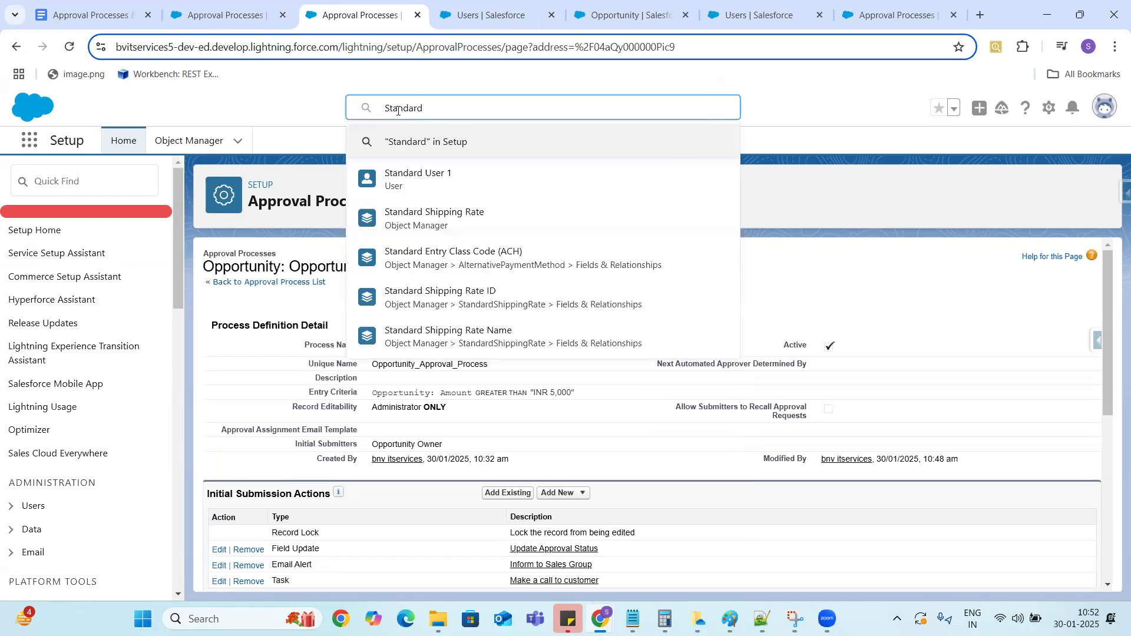
click(436, 180)
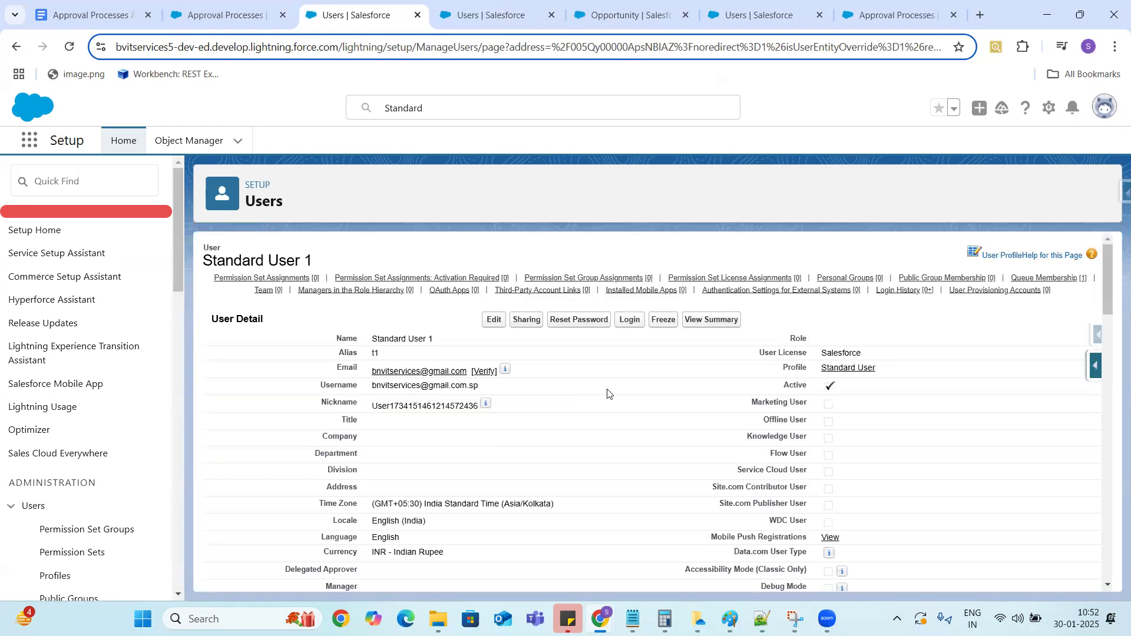
click(630, 323)
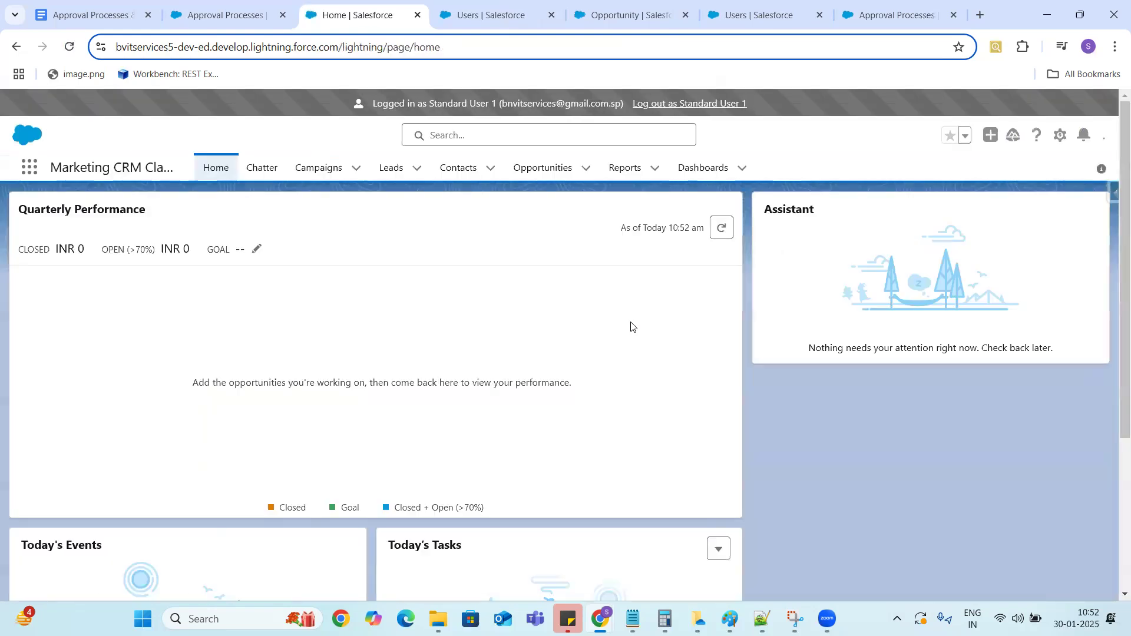
Open the Burlington Textiles Weaving Plant Generator opportunity from the All Opportunities list and dismiss the Go Mobile popup.
click(541, 169)
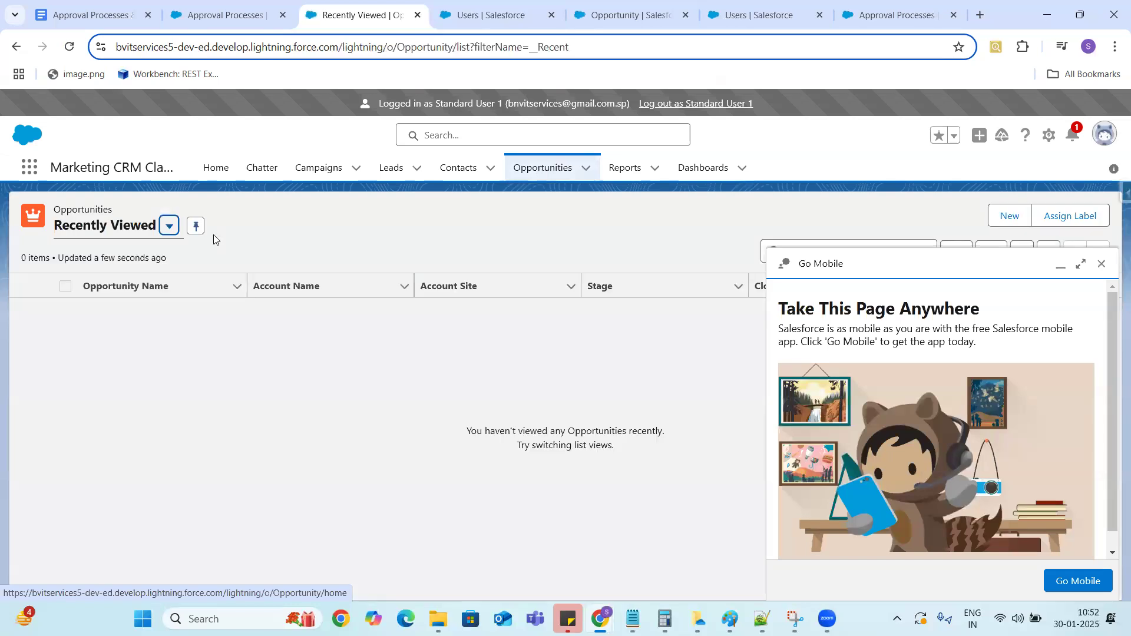
click(170, 228)
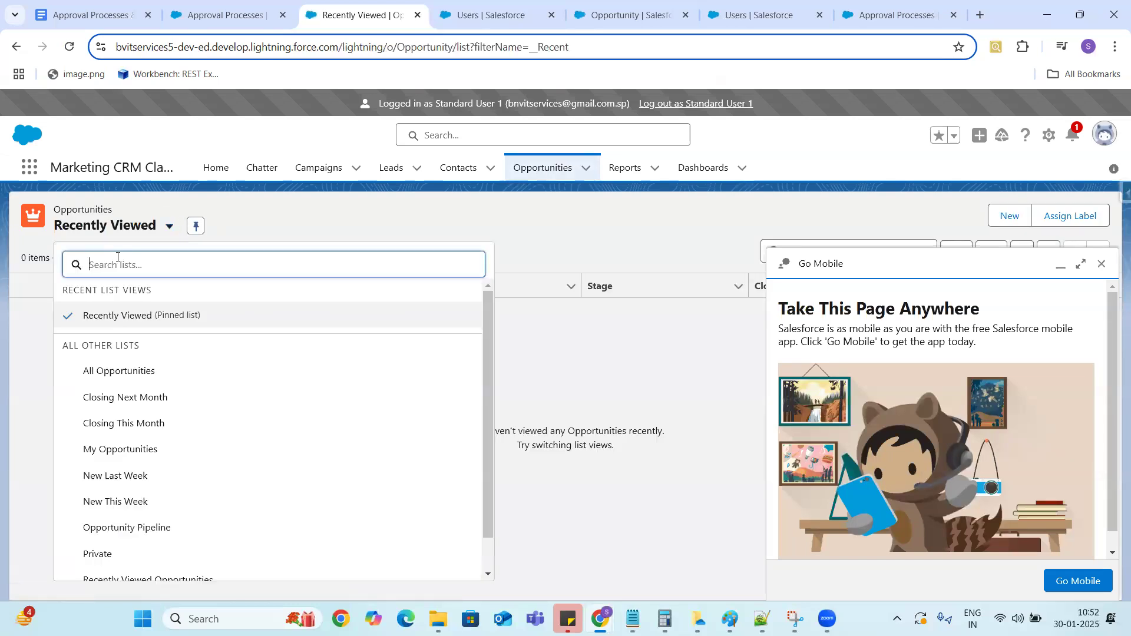
click(112, 371)
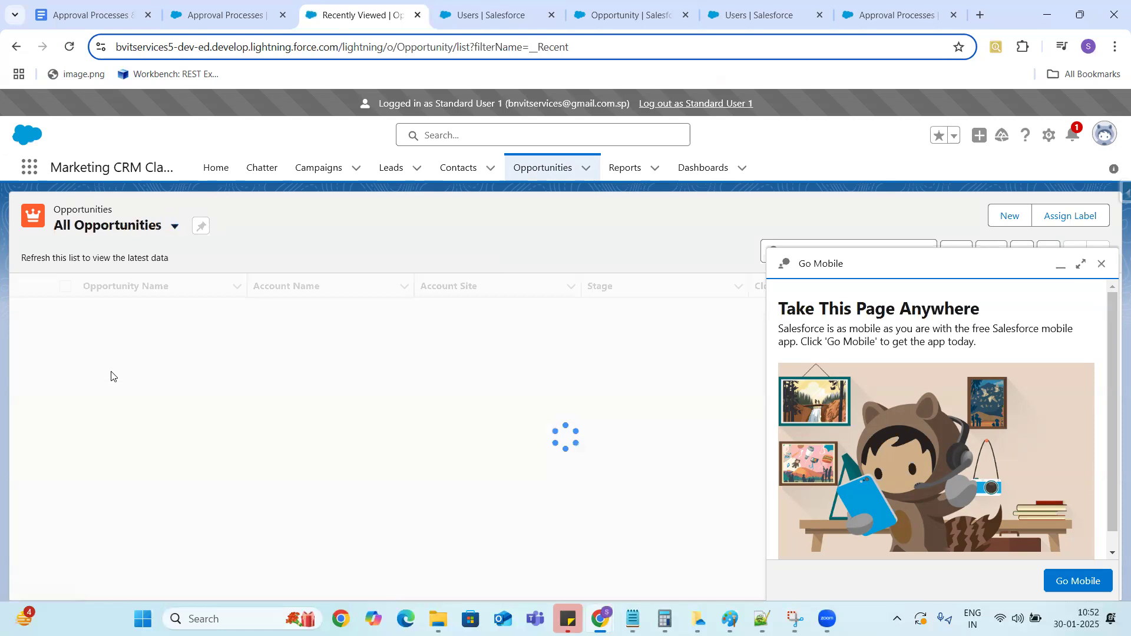
click(191, 308)
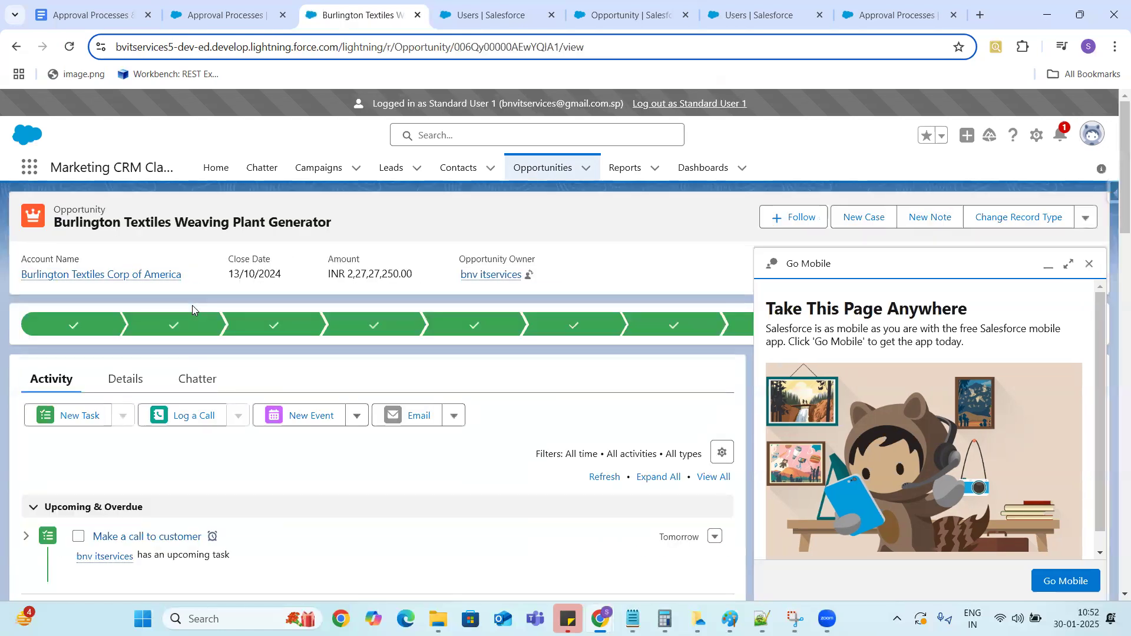
click(1089, 264)
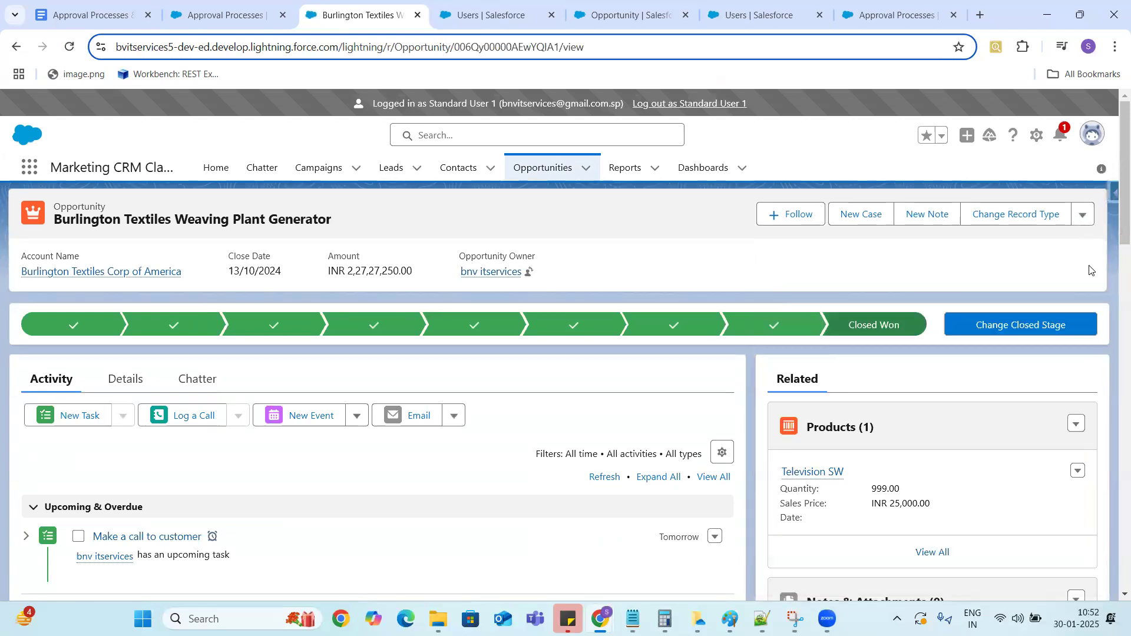
Try to mark the opportunity as Private and save it as Standard User 1, then discard the edit.
click(120, 381)
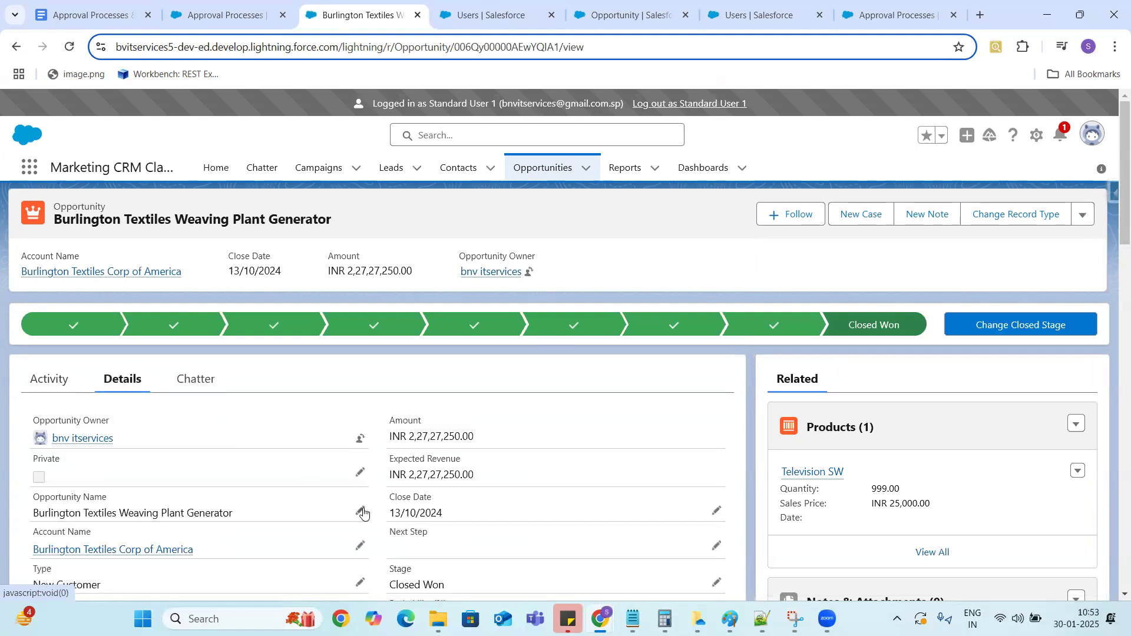
click(359, 475)
click(44, 504)
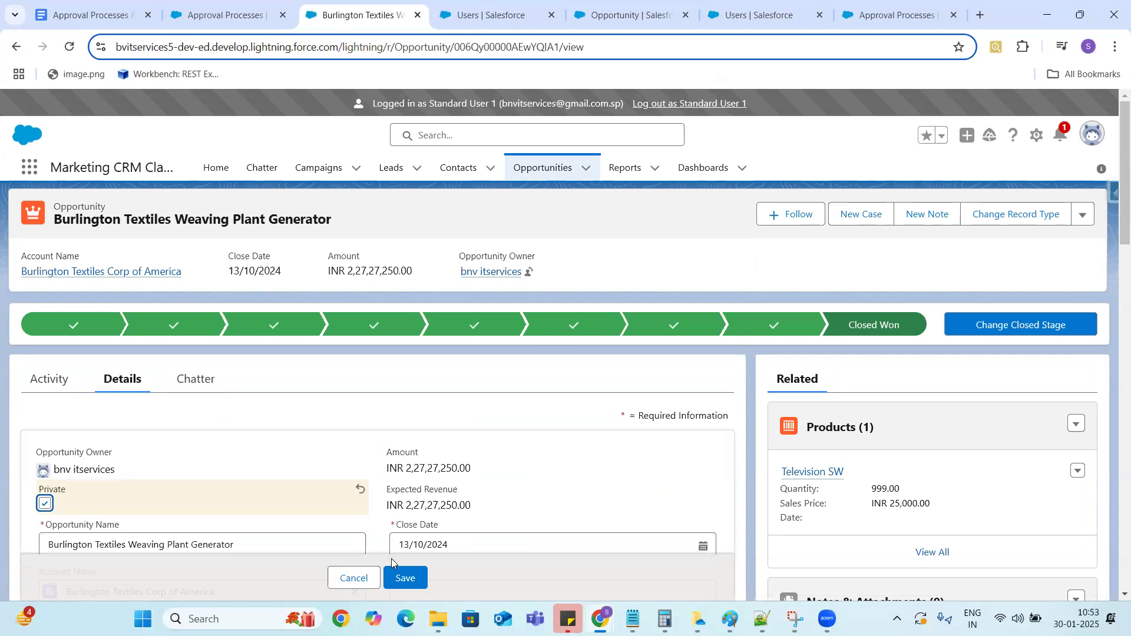
click(402, 580)
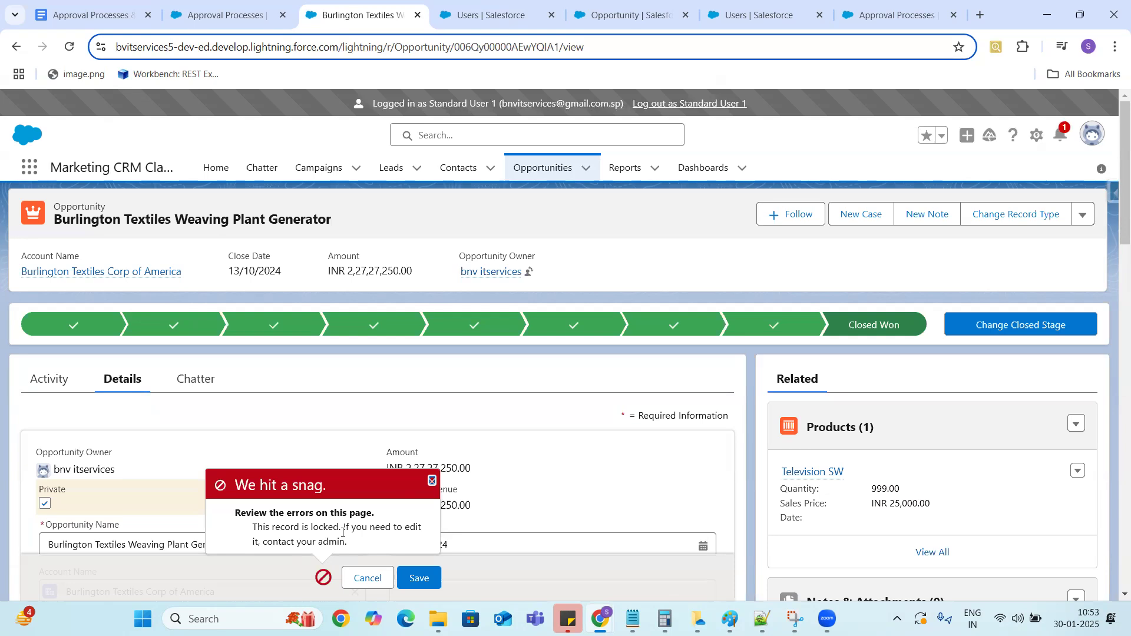
click(368, 578)
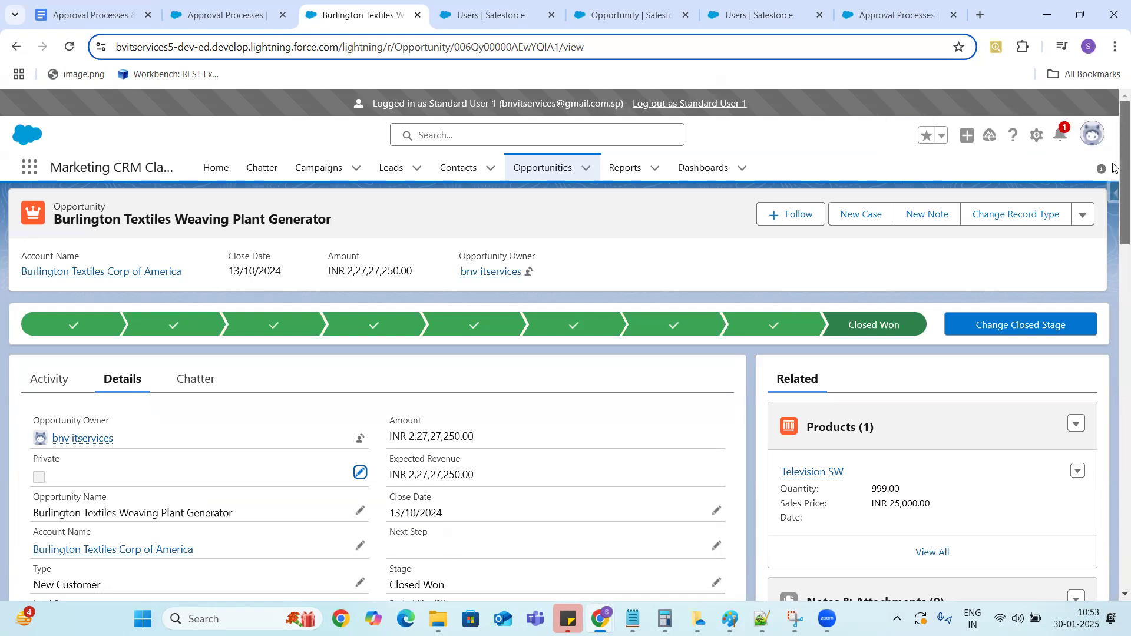
Check the opportunity's Approval Status by searching its page for "Approval", comparing it with the approval process's Initial Submission Actions.
click(202, 22)
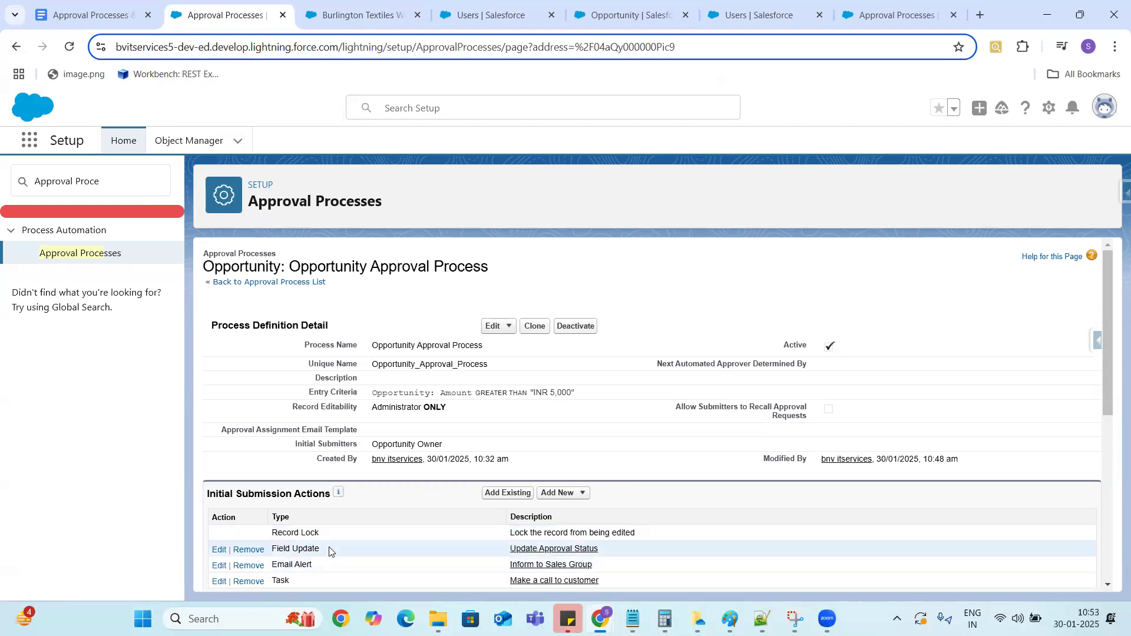
click(341, 13)
key(ctrl+f)
text(Approval)
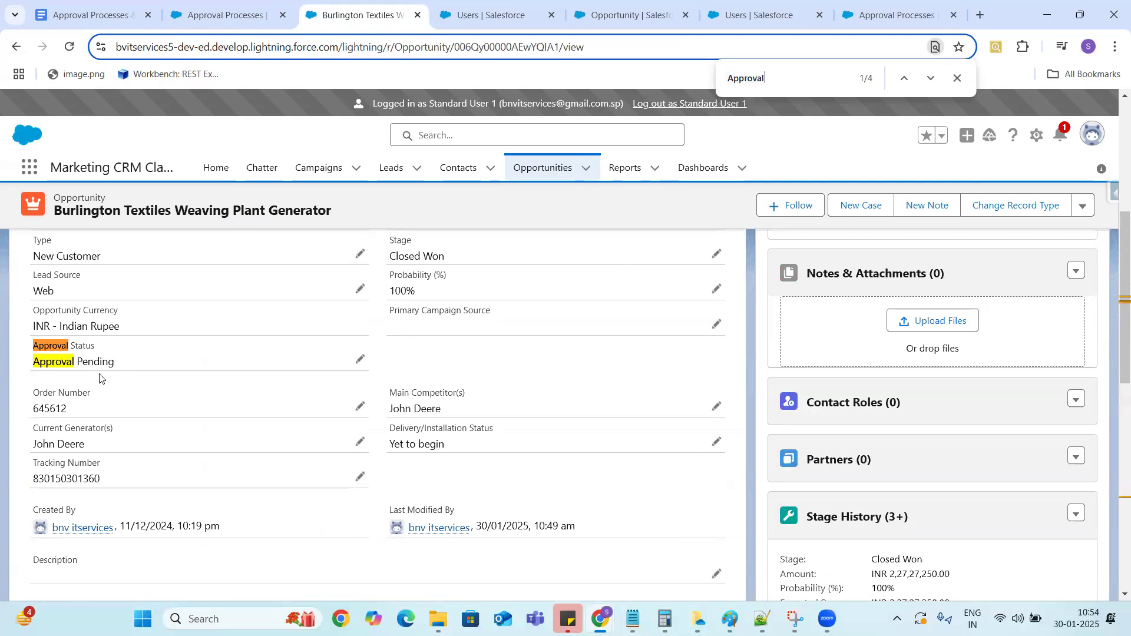
click(225, 16)
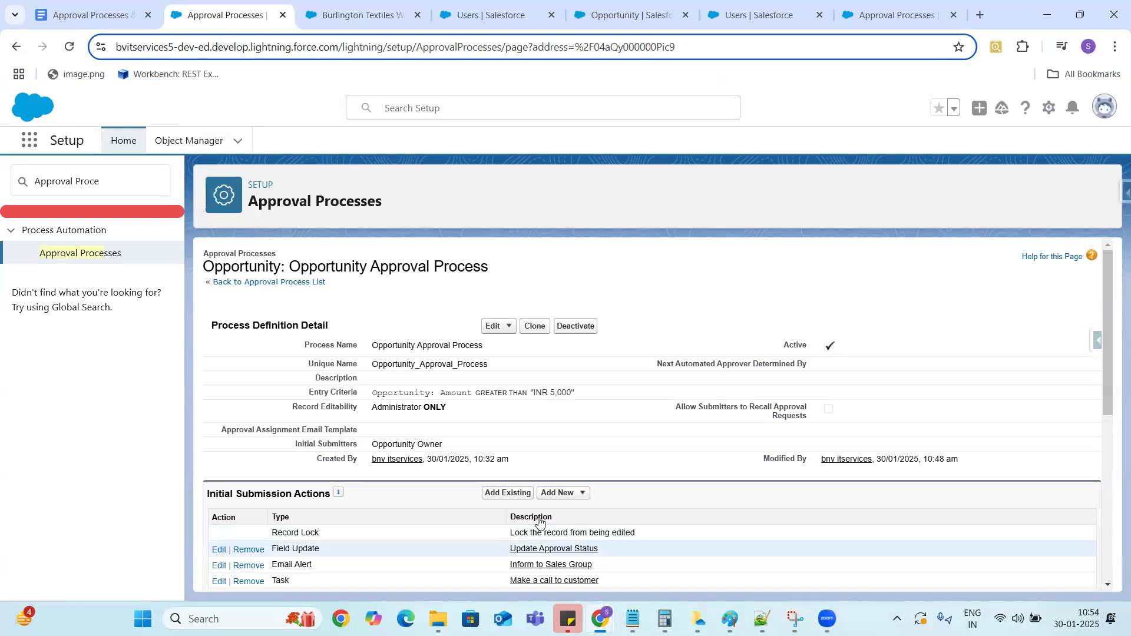
Open the Gmail inbox of the B&V IT Services Google account in a new browser tab.
click(981, 14)
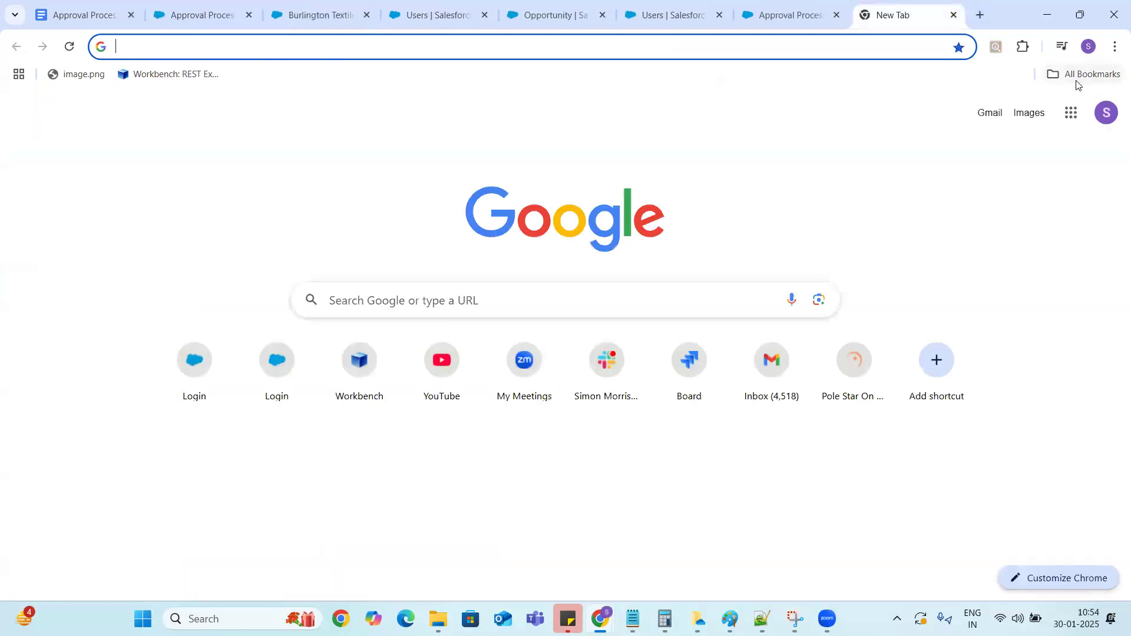
click(1104, 116)
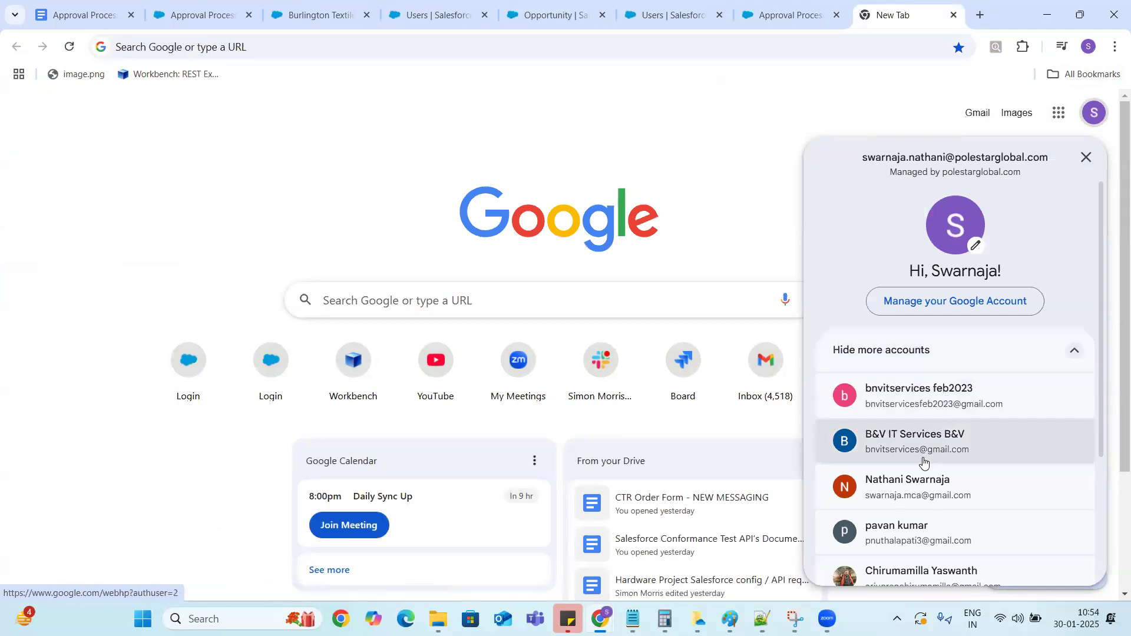
click(923, 456)
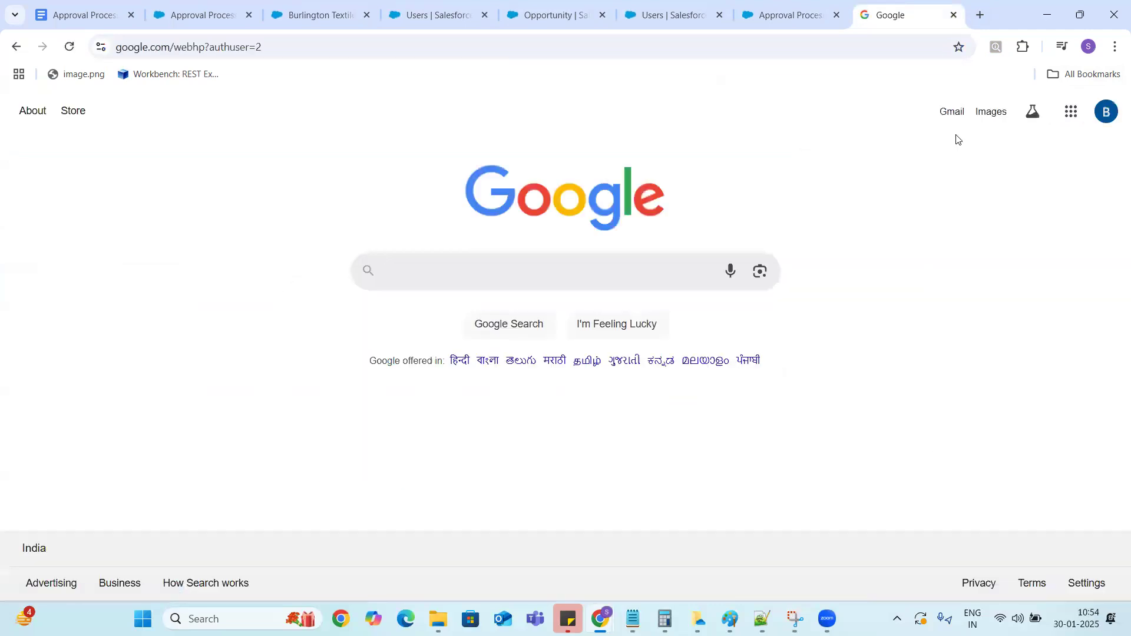
click(954, 114)
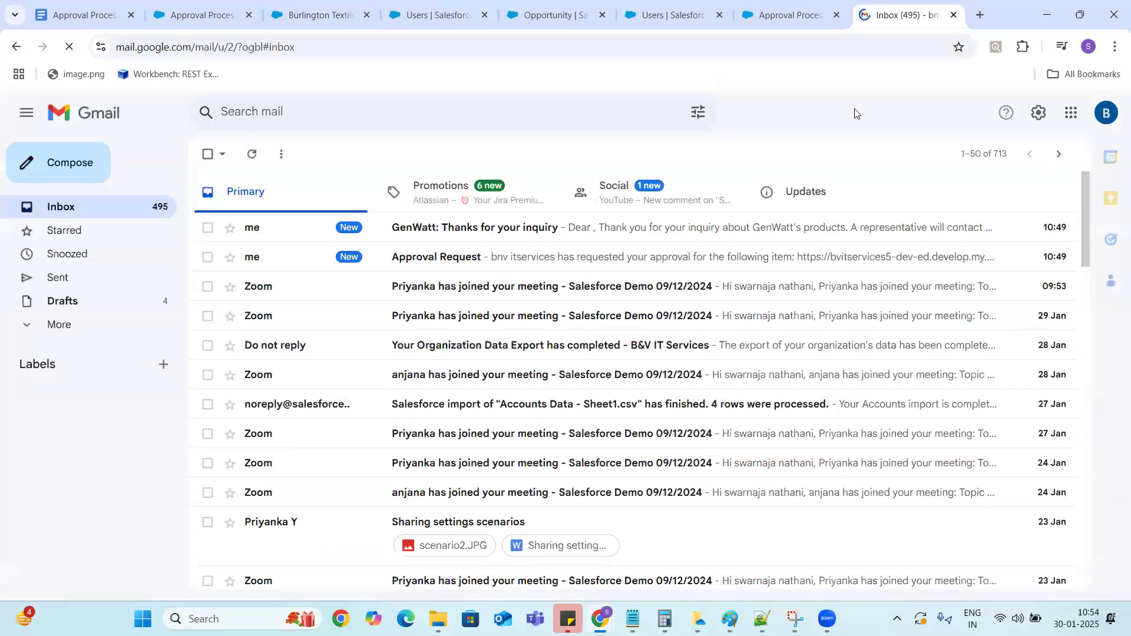
Read the "GenWatt: Thanks for your inquiry" and "Approval Request" emails, returning to the inbox after each.
click(509, 231)
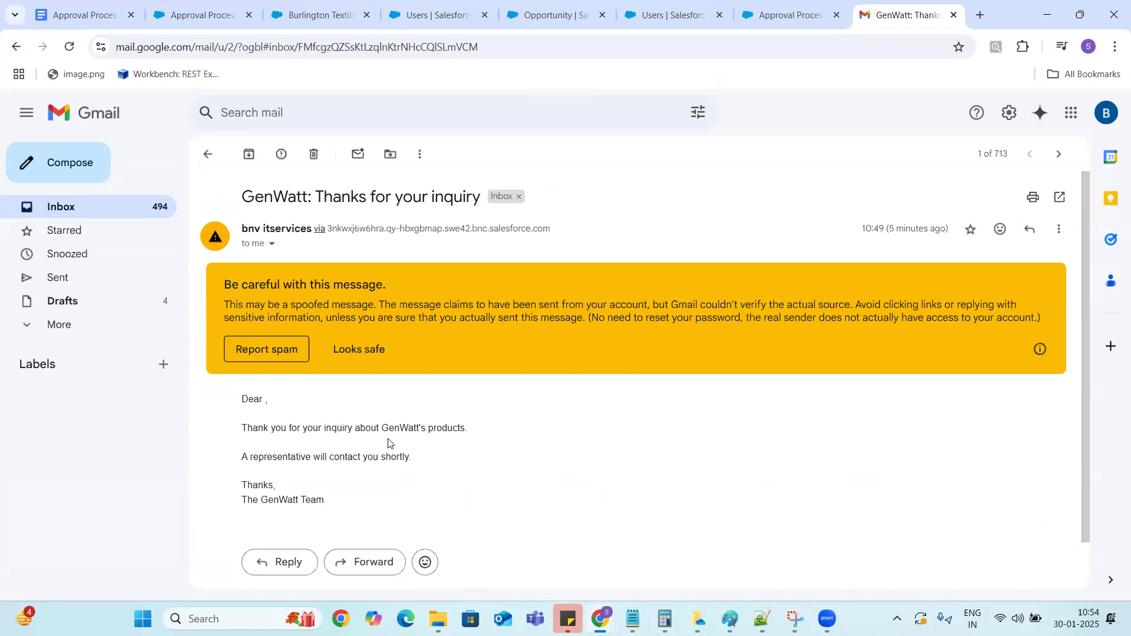
drag(242, 399, 351, 499)
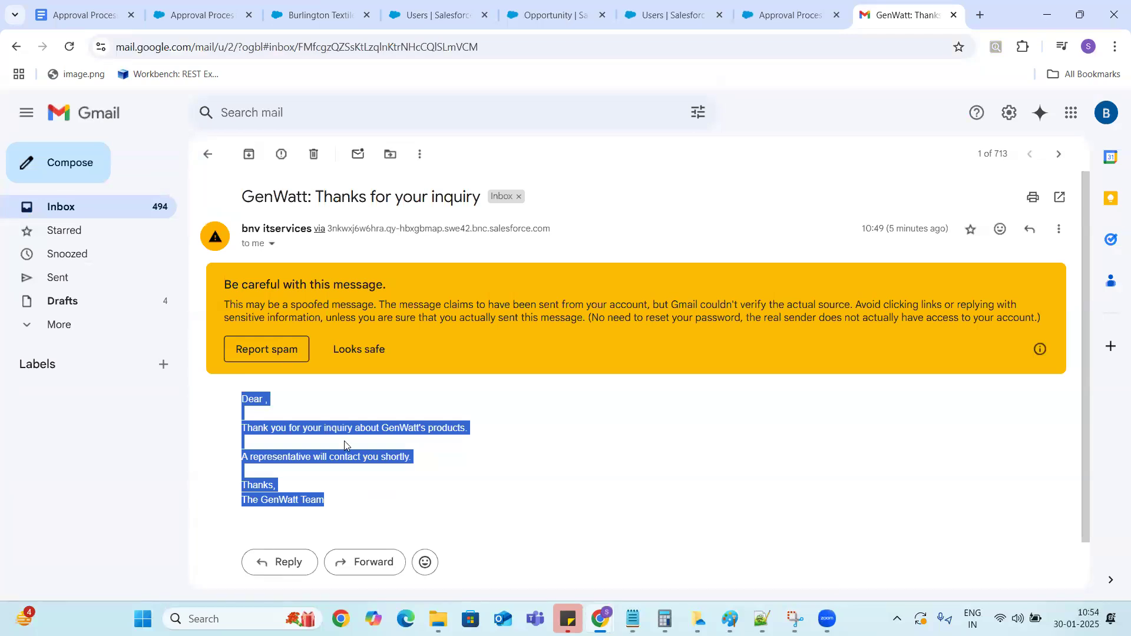
click(208, 154)
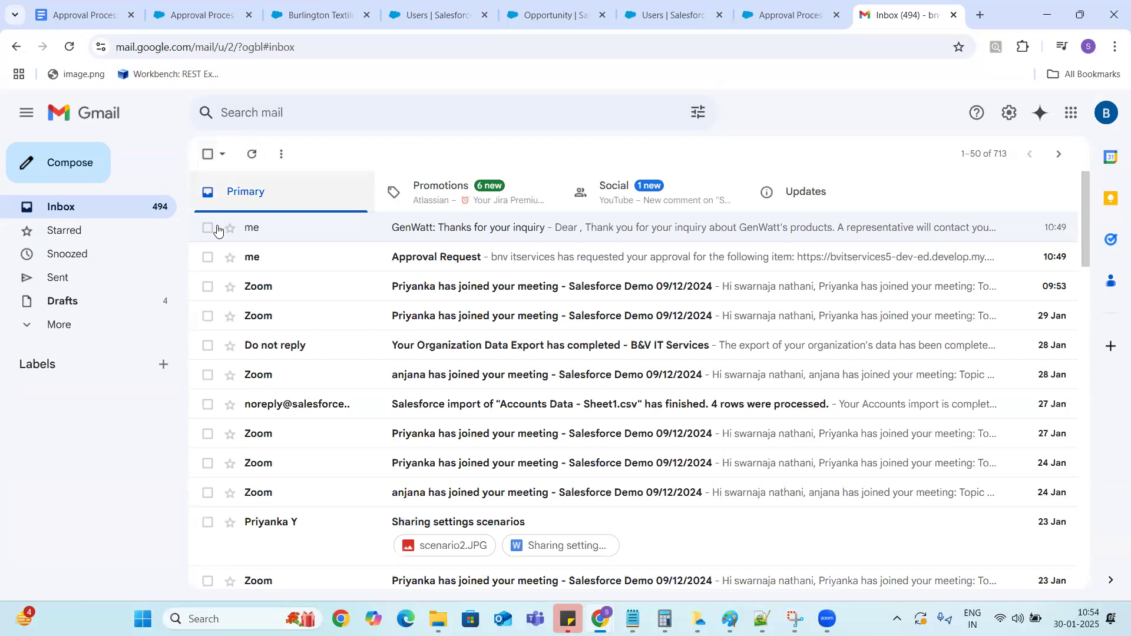
click(412, 260)
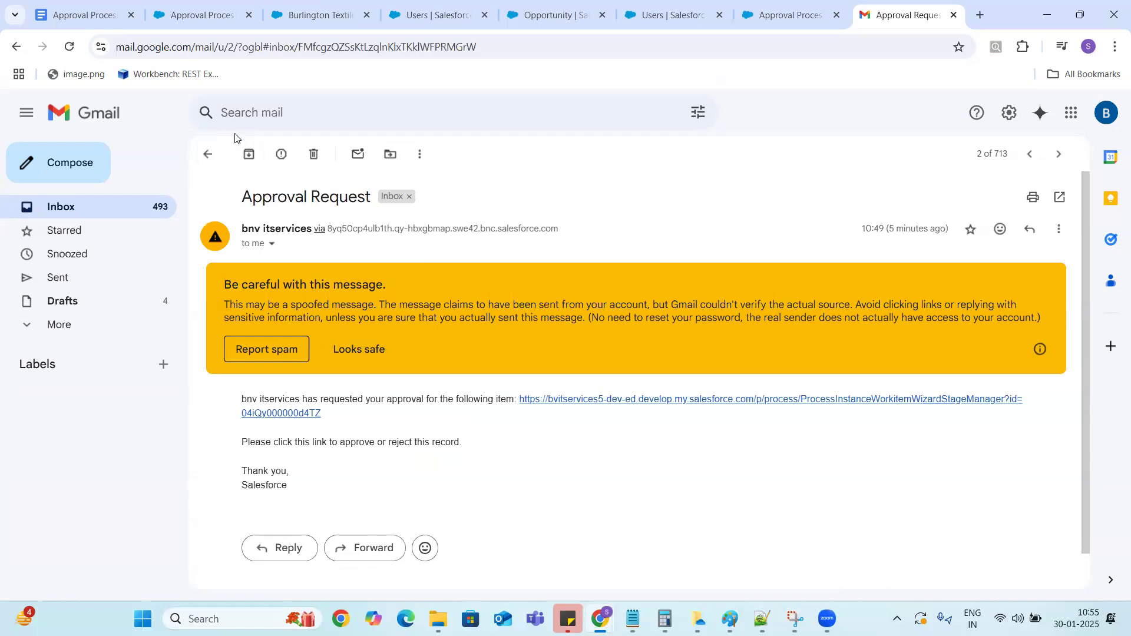
click(208, 155)
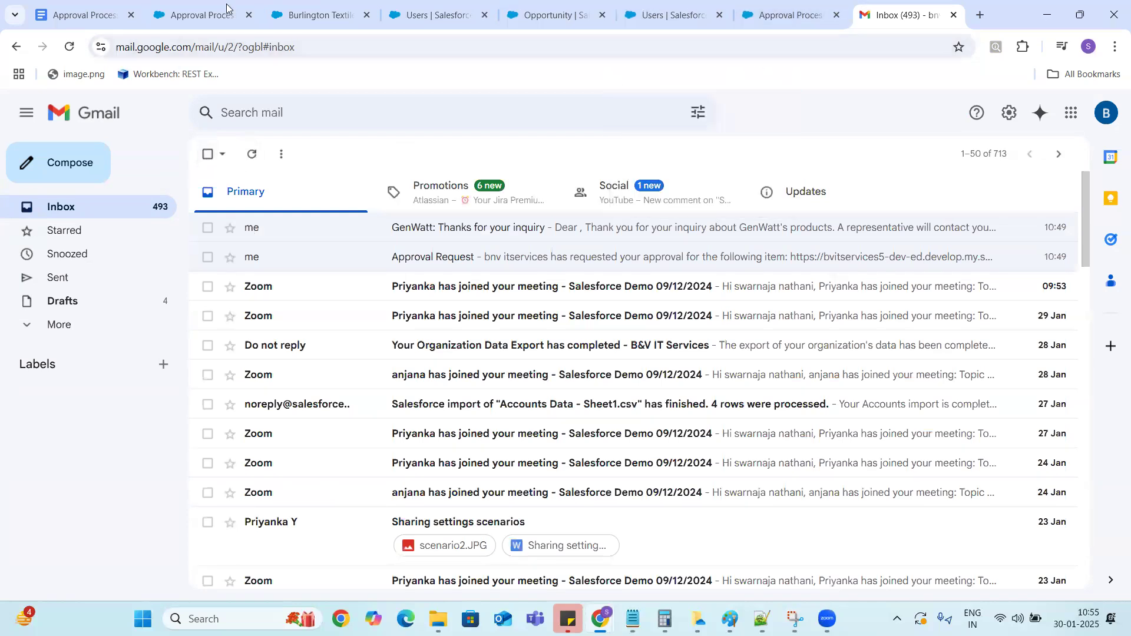
Compare the task in the approval process's Initial Submission Actions with the activities on the Burlington Textiles Weaving Plant Generator opportunity.
click(192, 19)
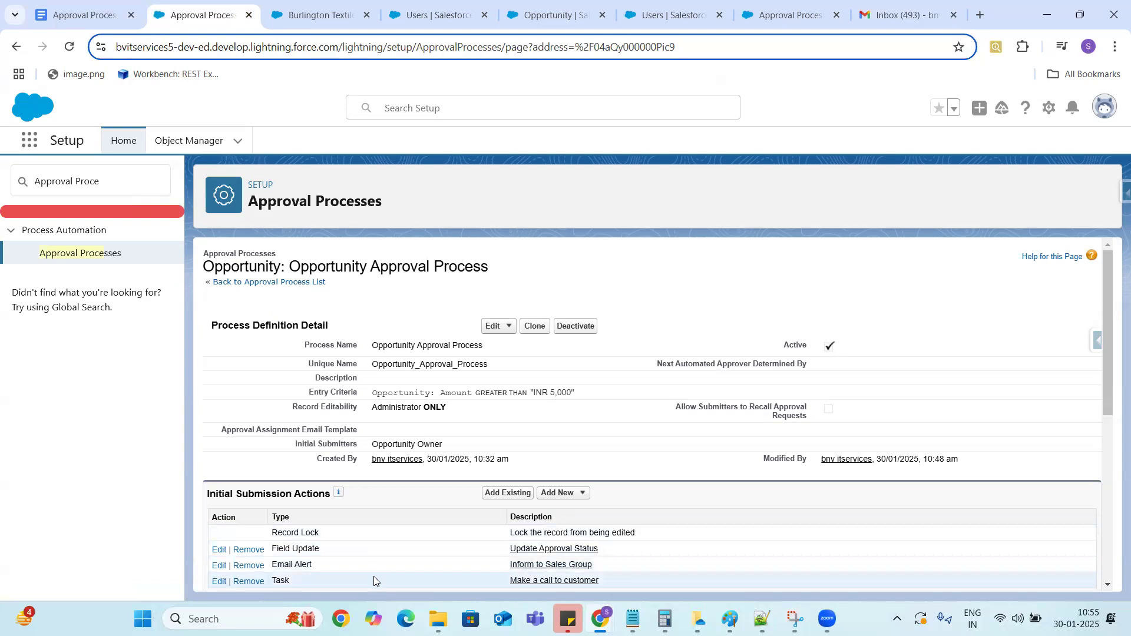
click(312, 17)
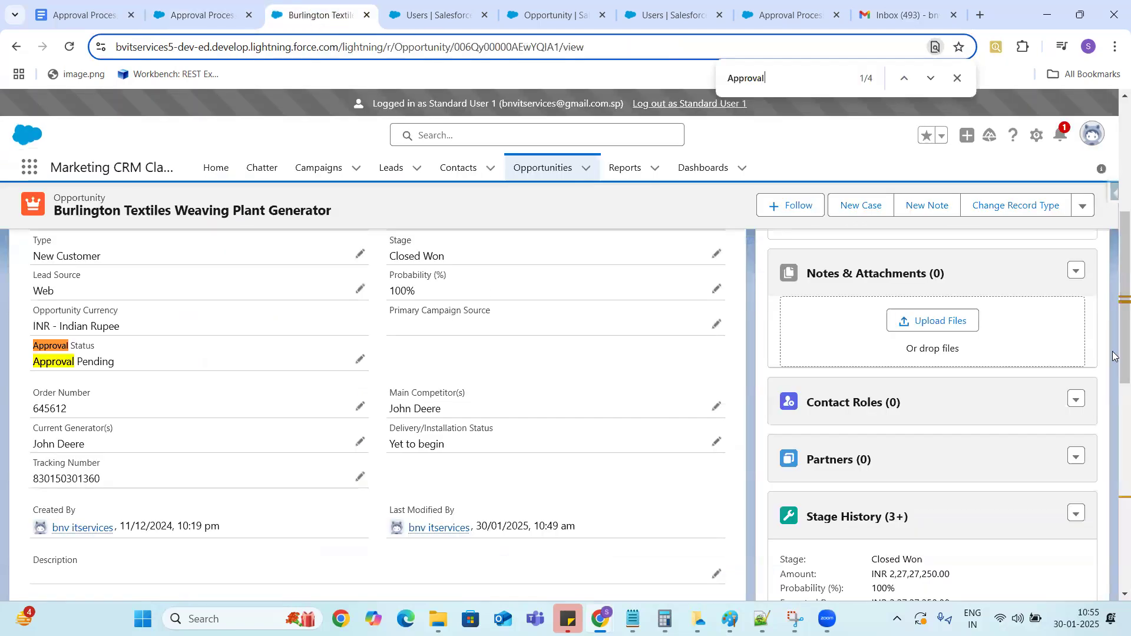
drag(1114, 319, 1071, 197)
click(44, 382)
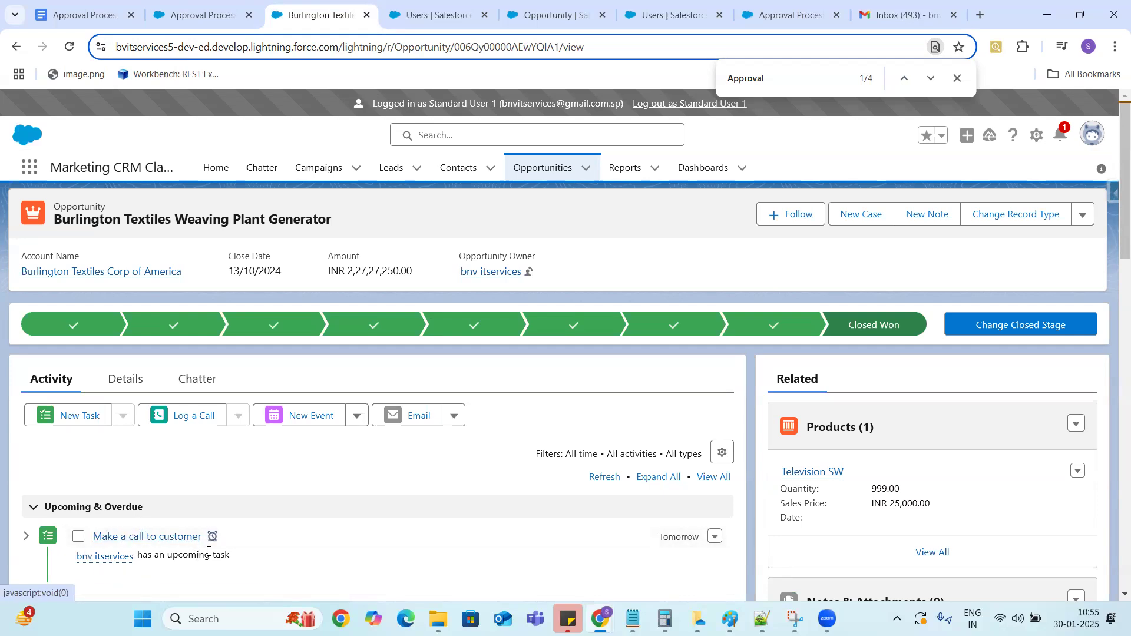
mouse_move(106, 559)
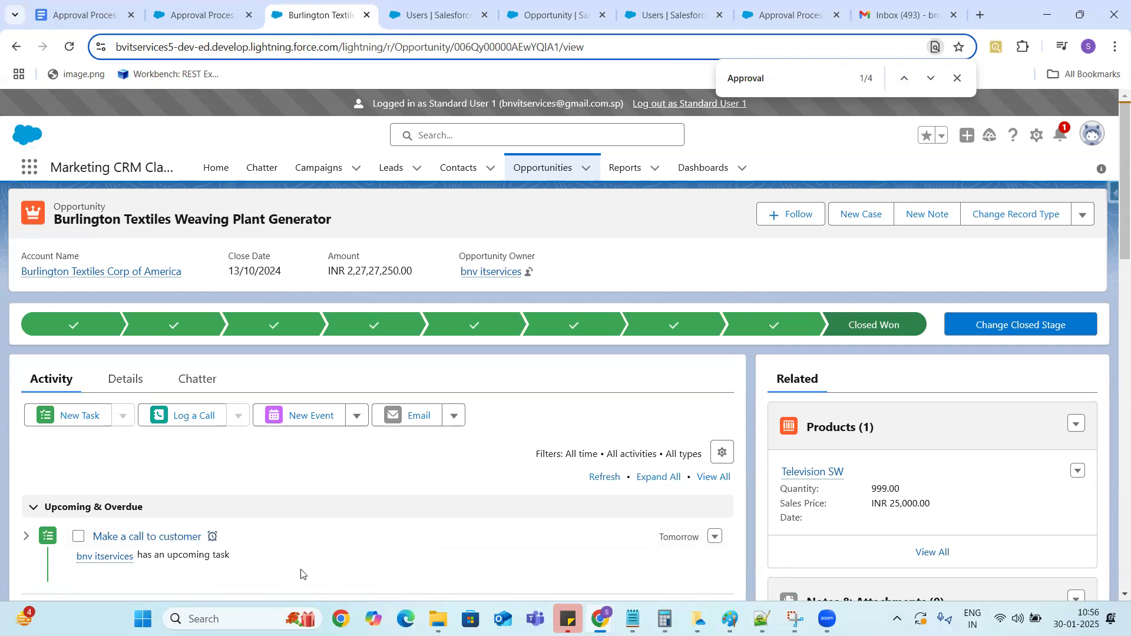
click(215, 14)
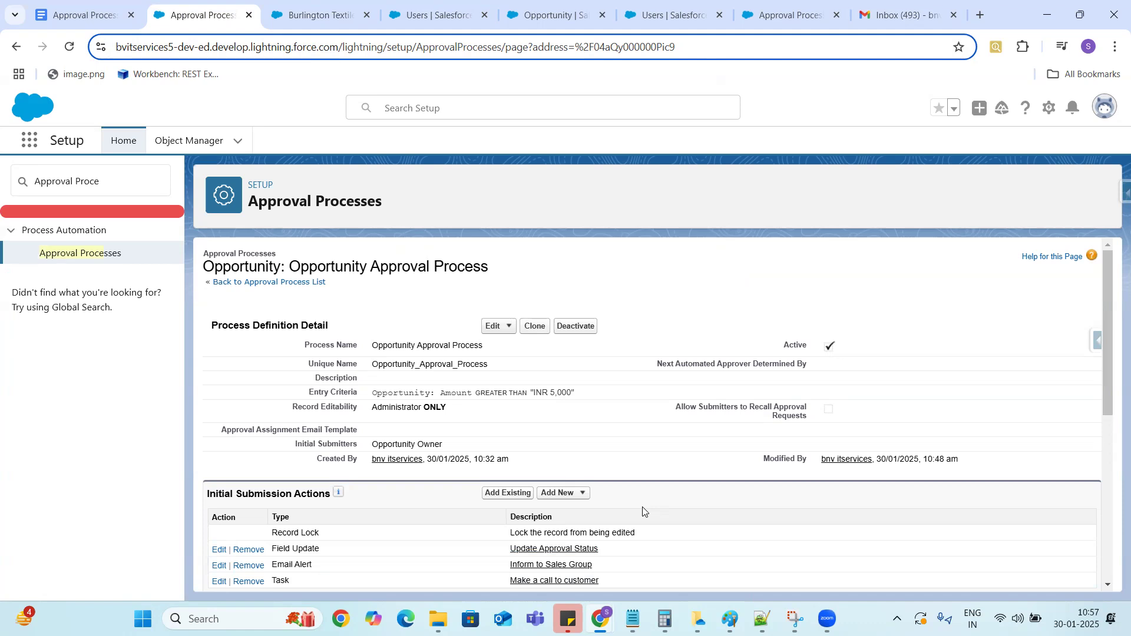
click(302, 19)
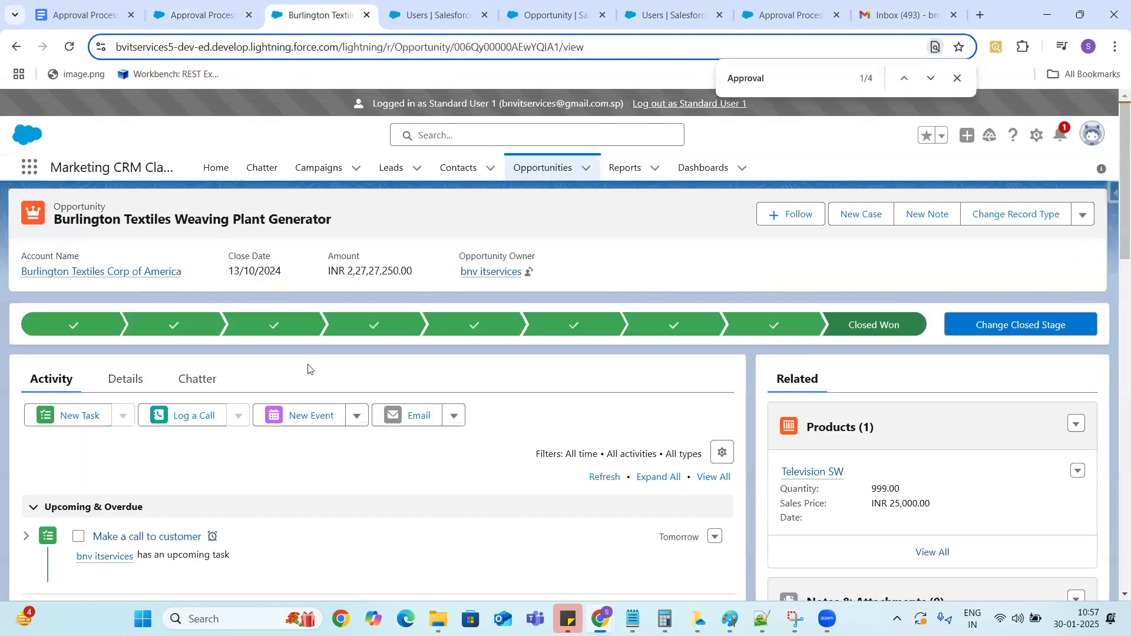
Check which actions are available on each Approval History entry and on the opportunity record itself.
scroll(1113, 312, down, 1)
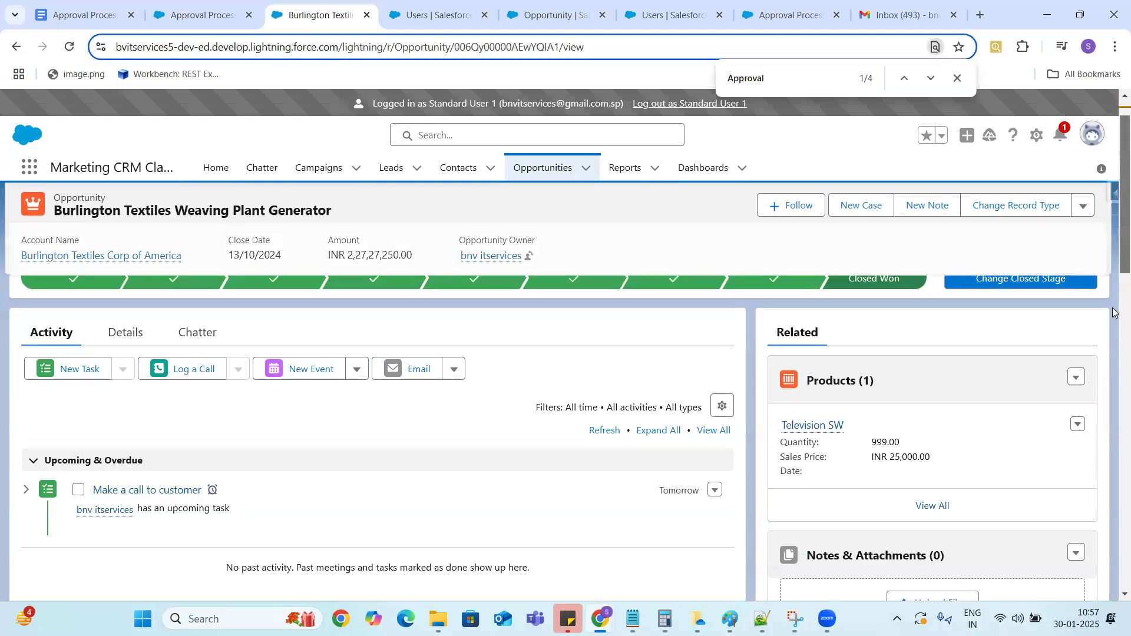
scroll(1113, 312, down, 15)
scroll(1114, 516, down, 1)
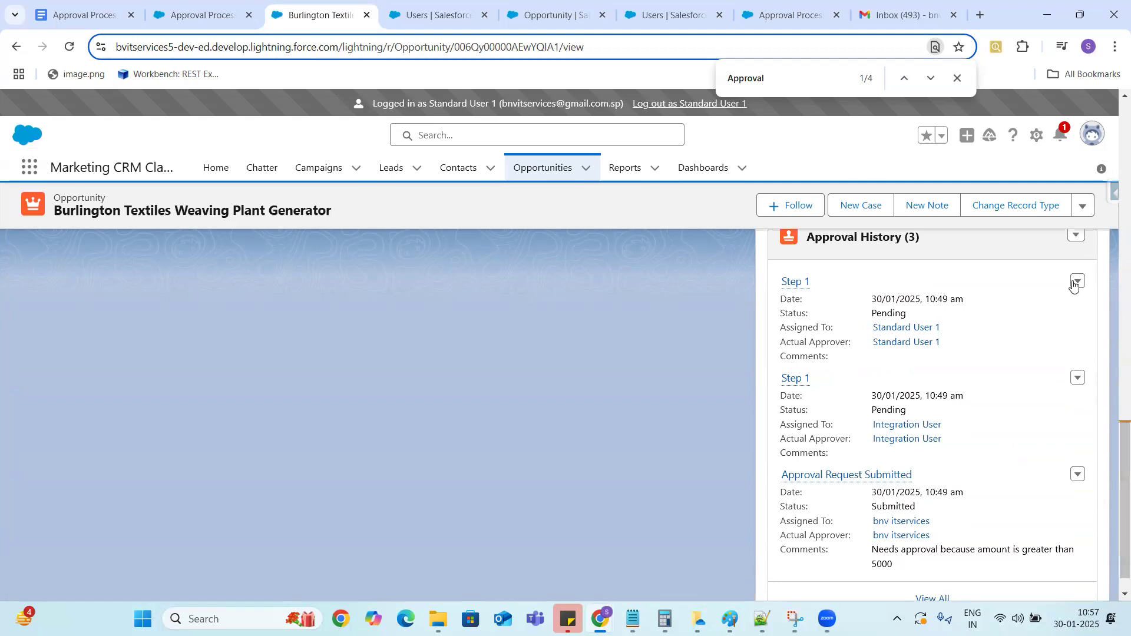
click(1075, 283)
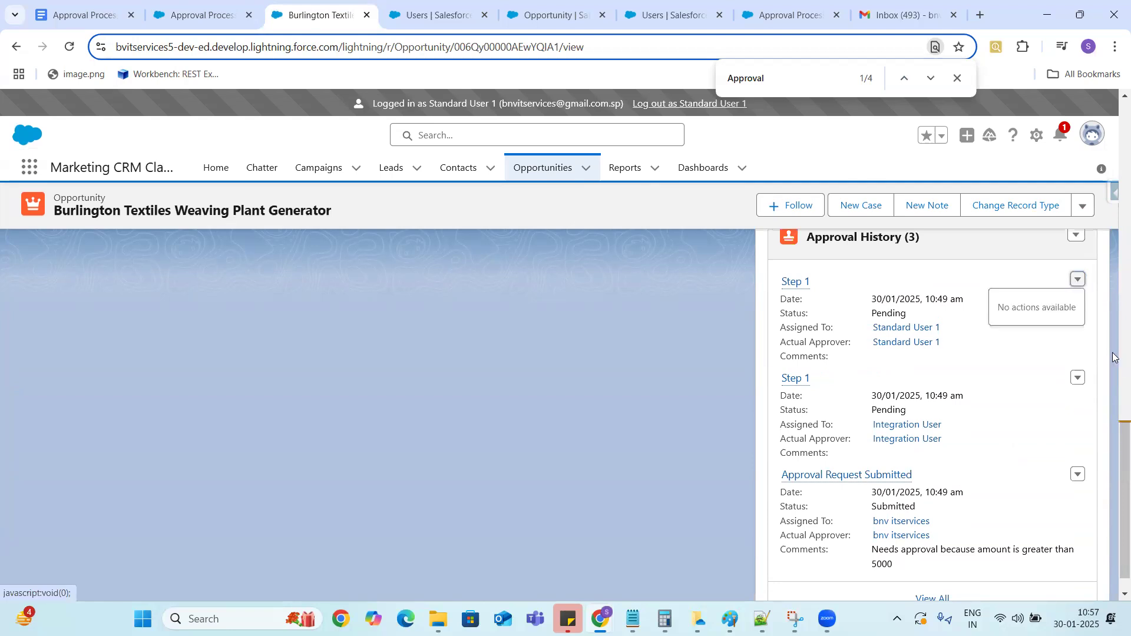
mouse_move(1113, 459)
mouse_down()
mouse_move(1112, 474)
mouse_move(1112, 447)
mouse_up()
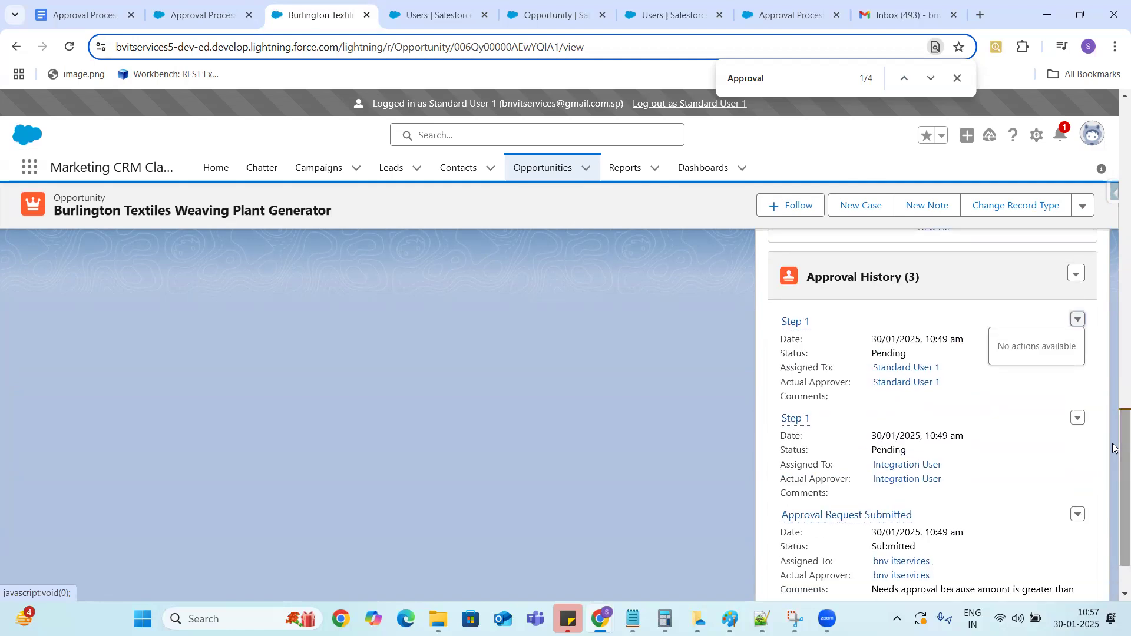
click(1076, 419)
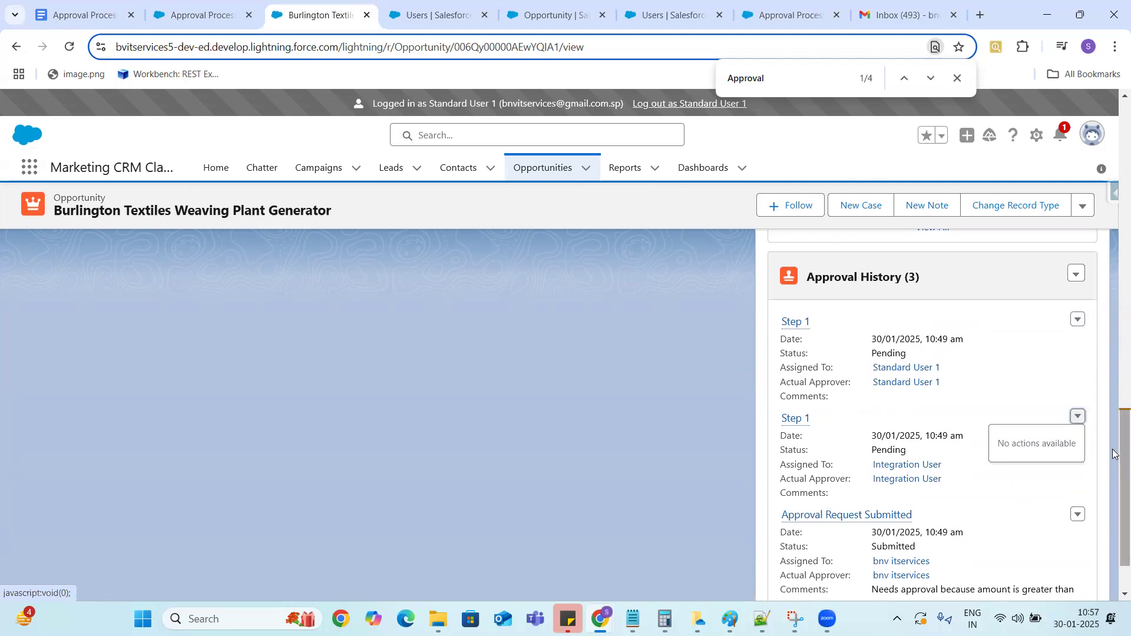
scroll(1113, 454, down, 1)
click(1075, 444)
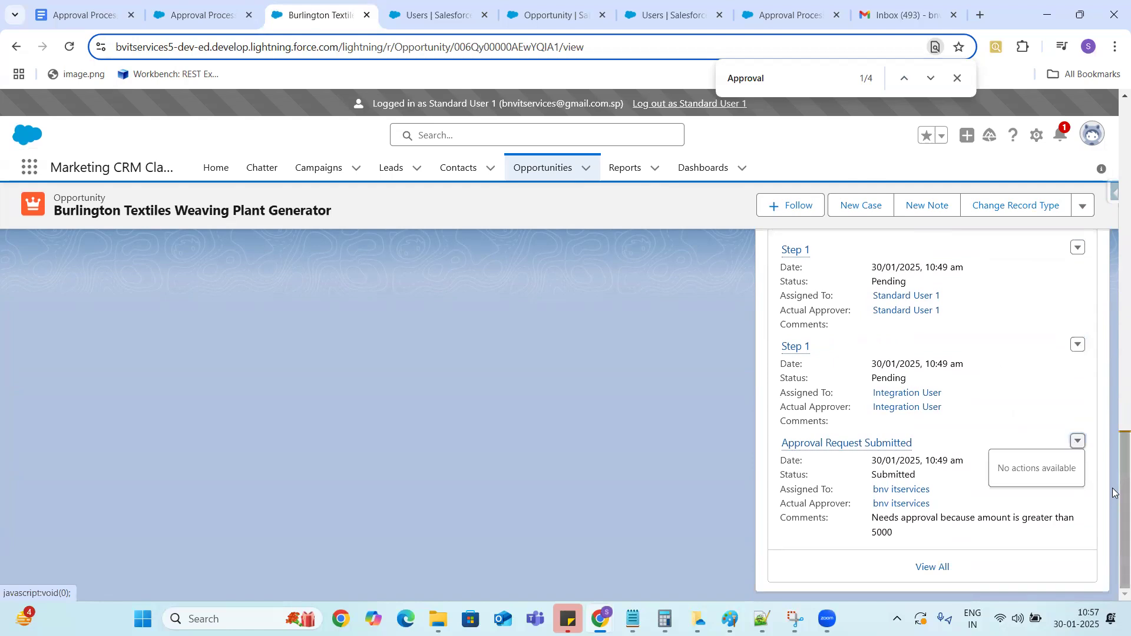
drag(1113, 492, 1101, 214)
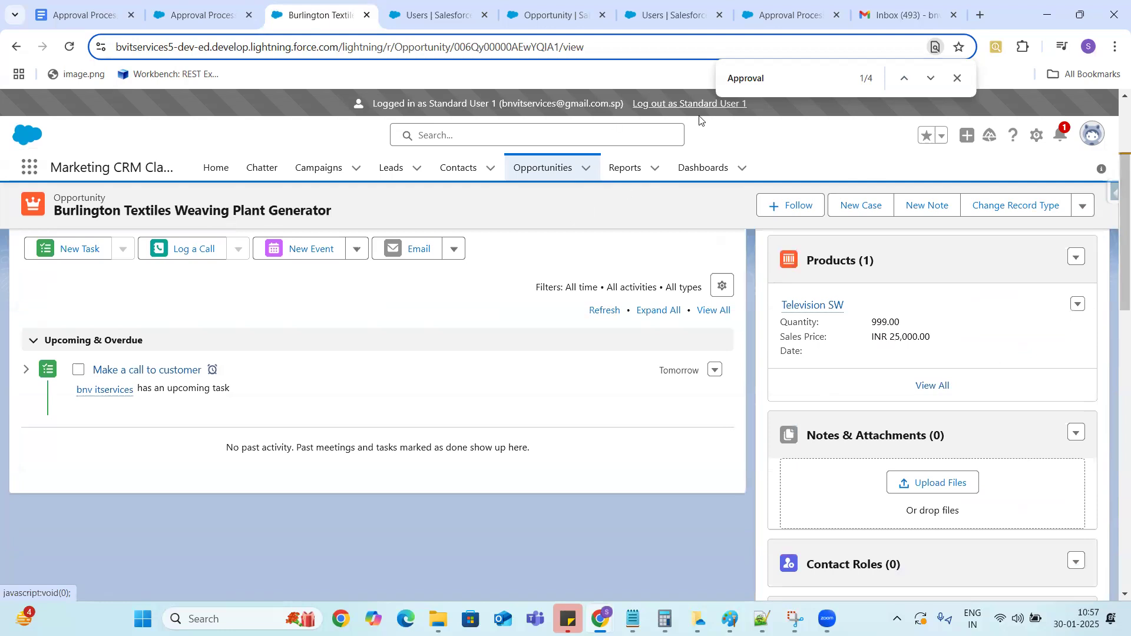
click(1082, 209)
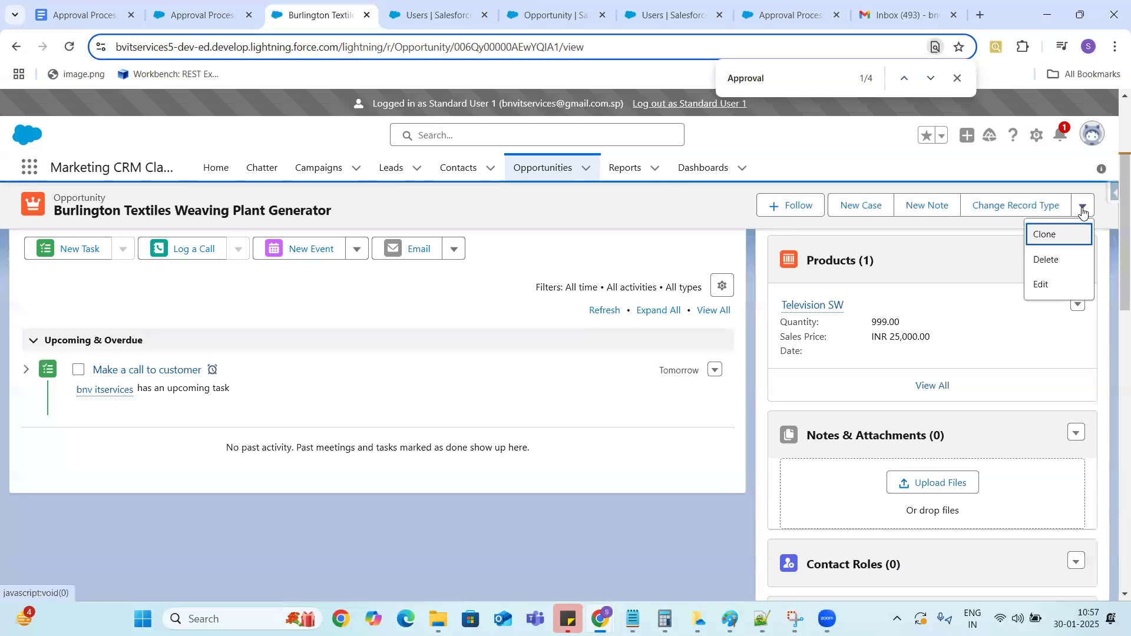
click(669, 198)
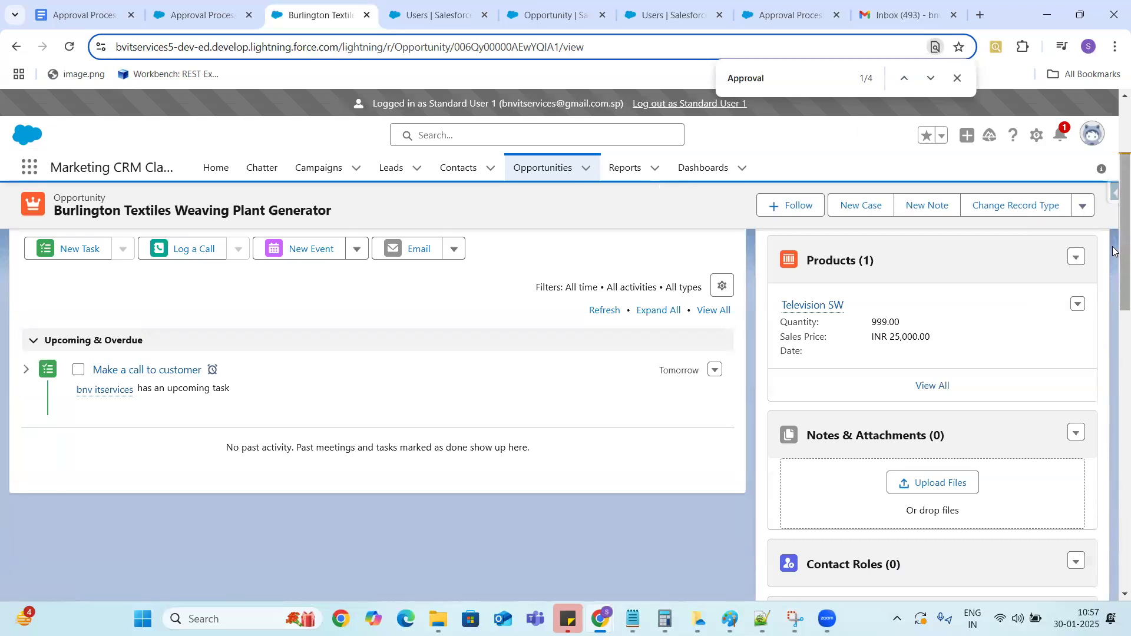
Compare the Step 1 approval requests assigned to Standard User 1 and Integration User, returning to the opportunity after each.
drag(1112, 242, 1114, 489)
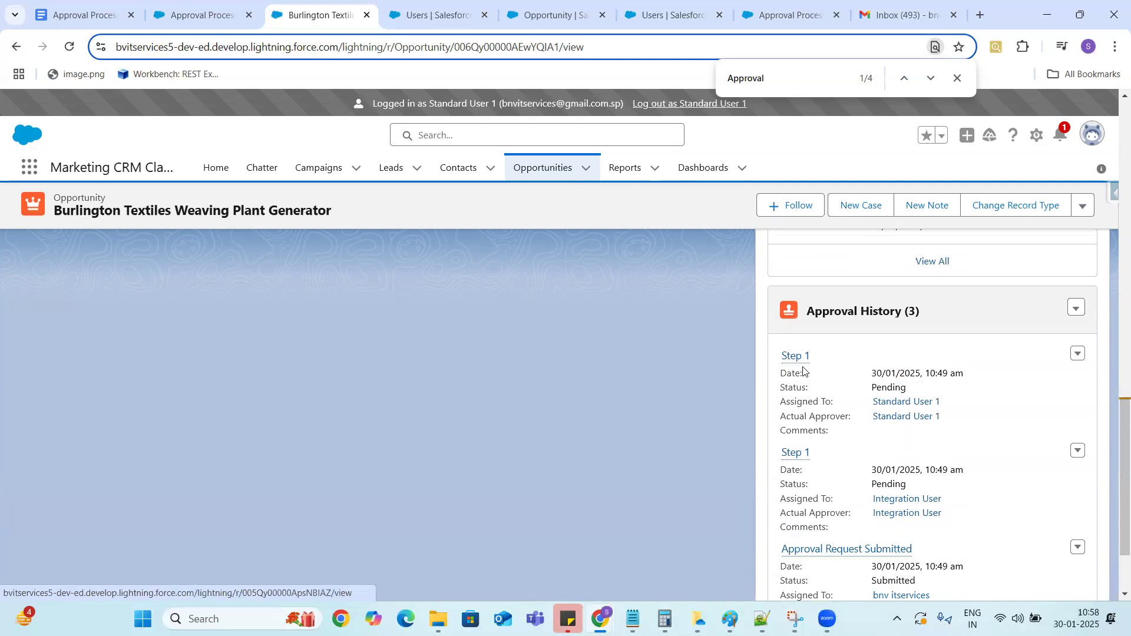
mouse_move(794, 360)
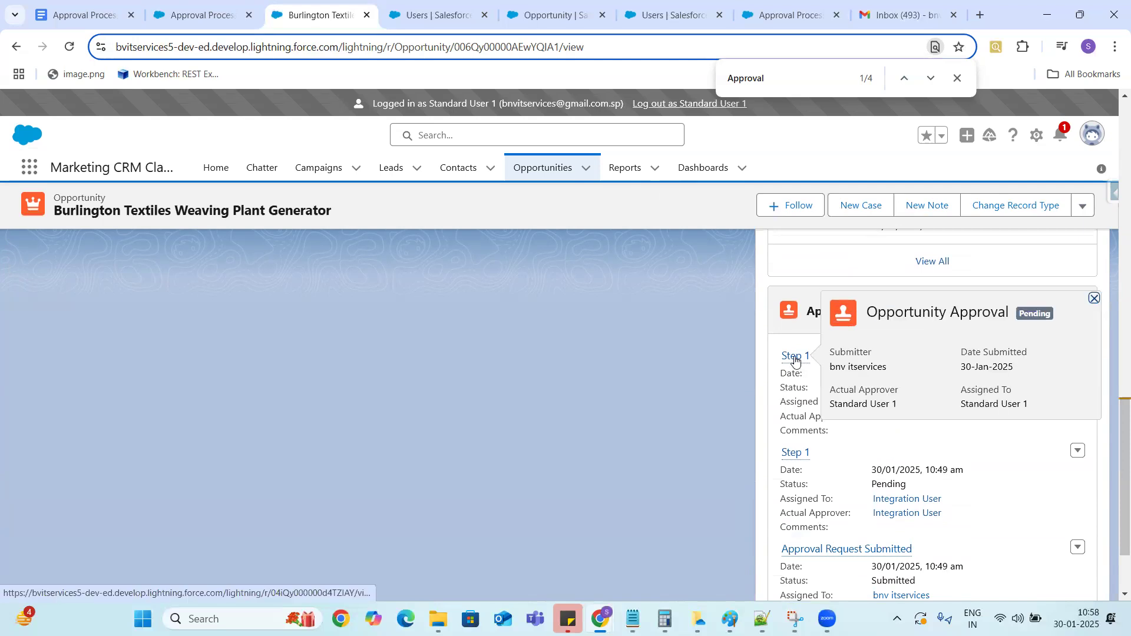
click(794, 361)
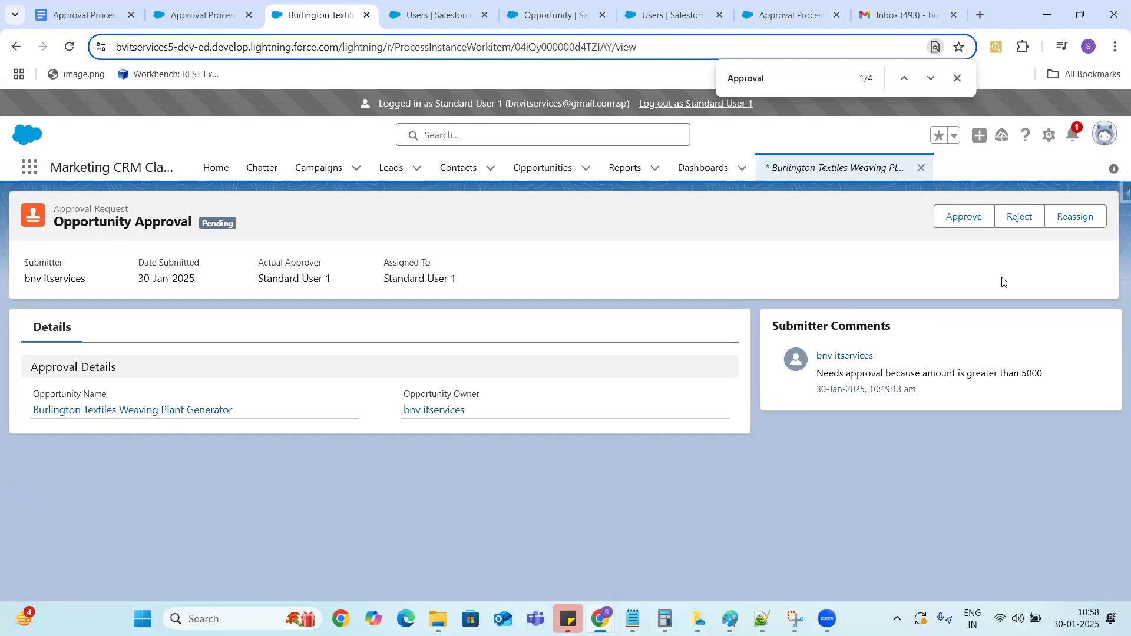
click(13, 48)
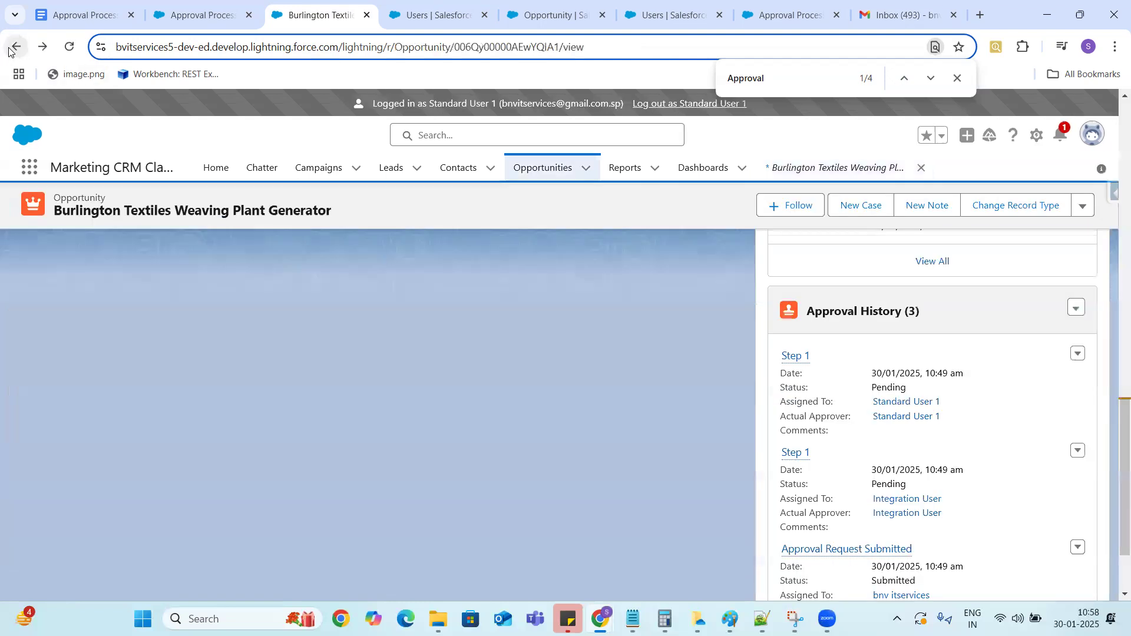
click(793, 453)
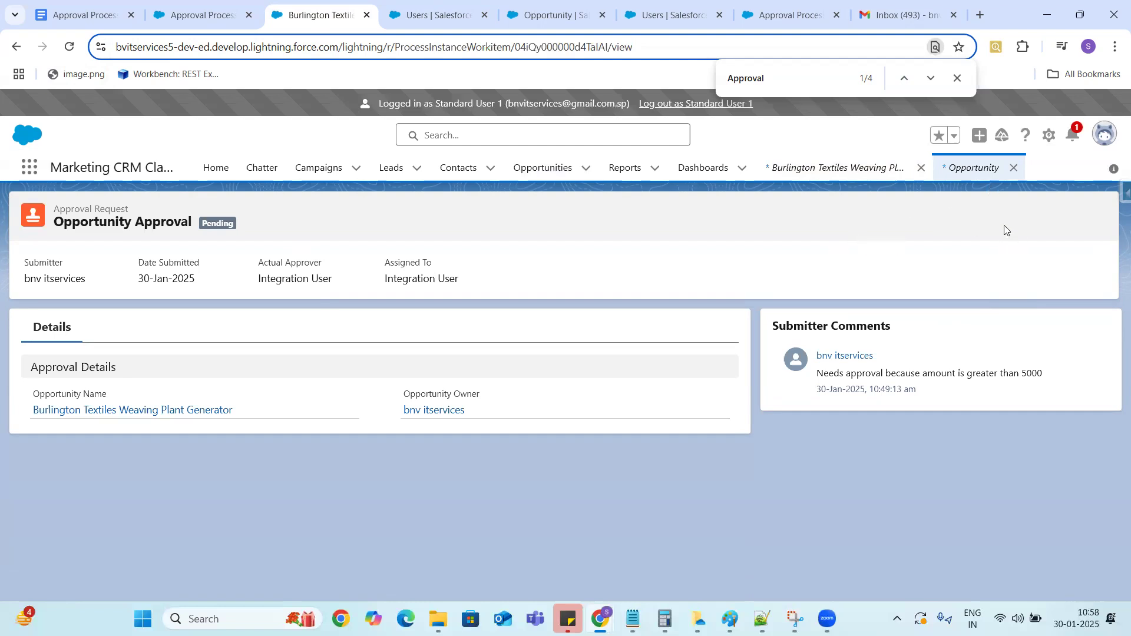
click(15, 48)
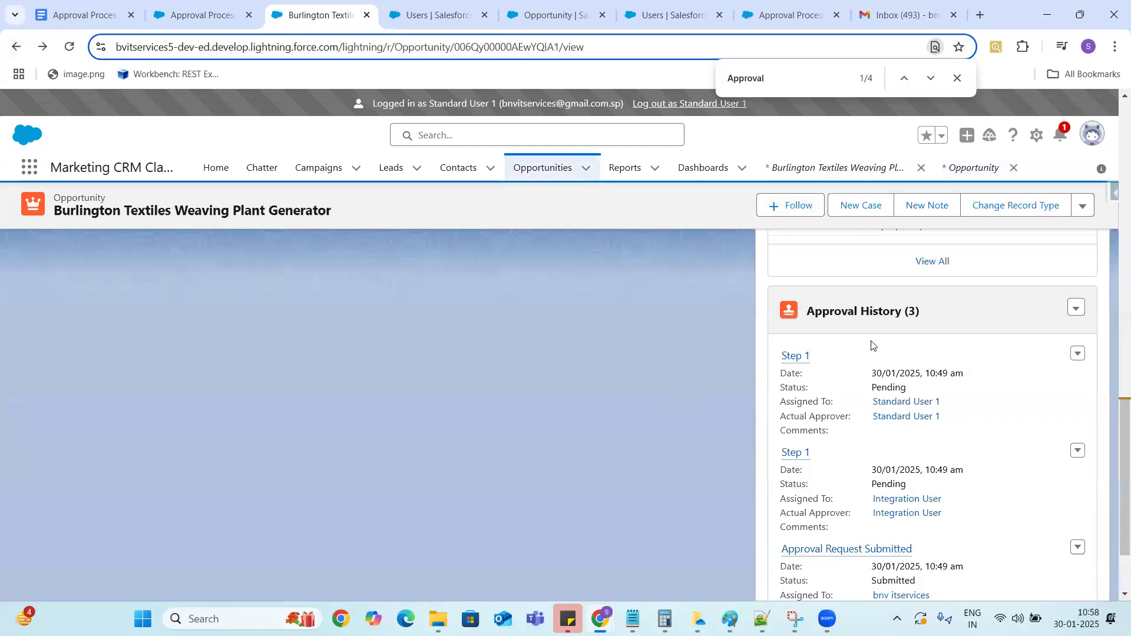
Approve the Step 1 request assigned to Standard User 1 with the comment "Approved", and log out as Standard User 1.
click(791, 360)
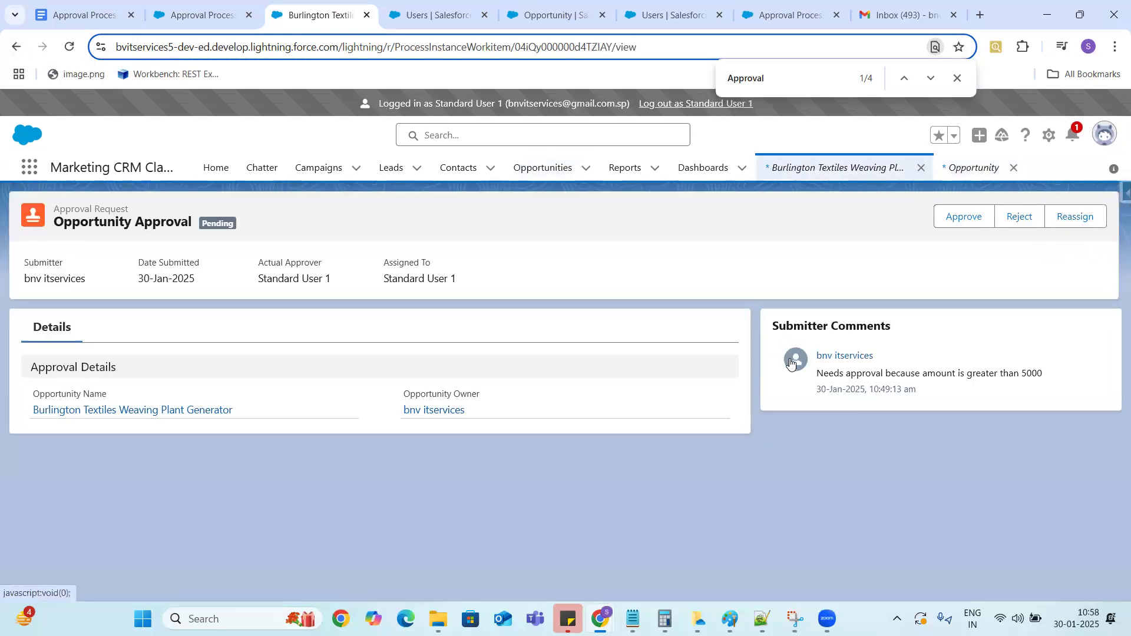
click(961, 217)
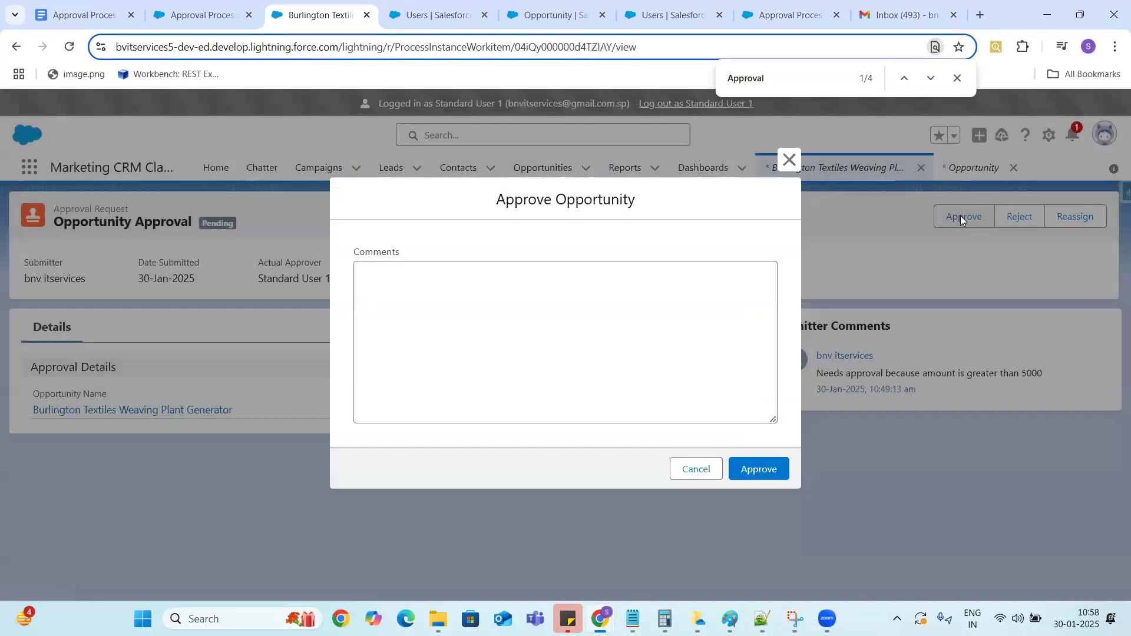
text(Approved)
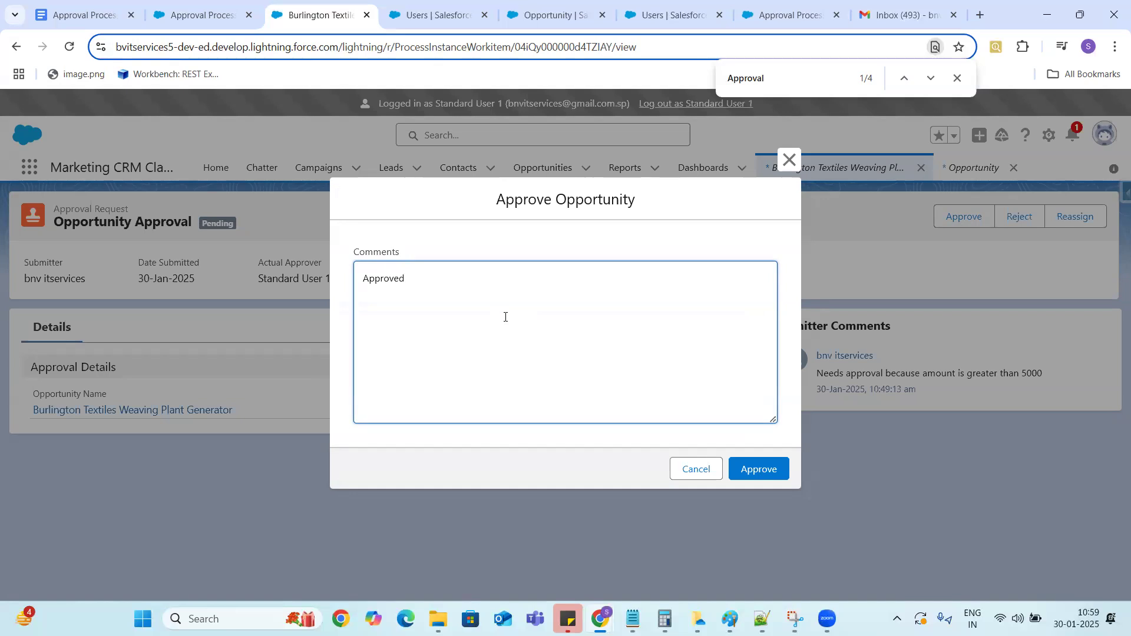
click(757, 469)
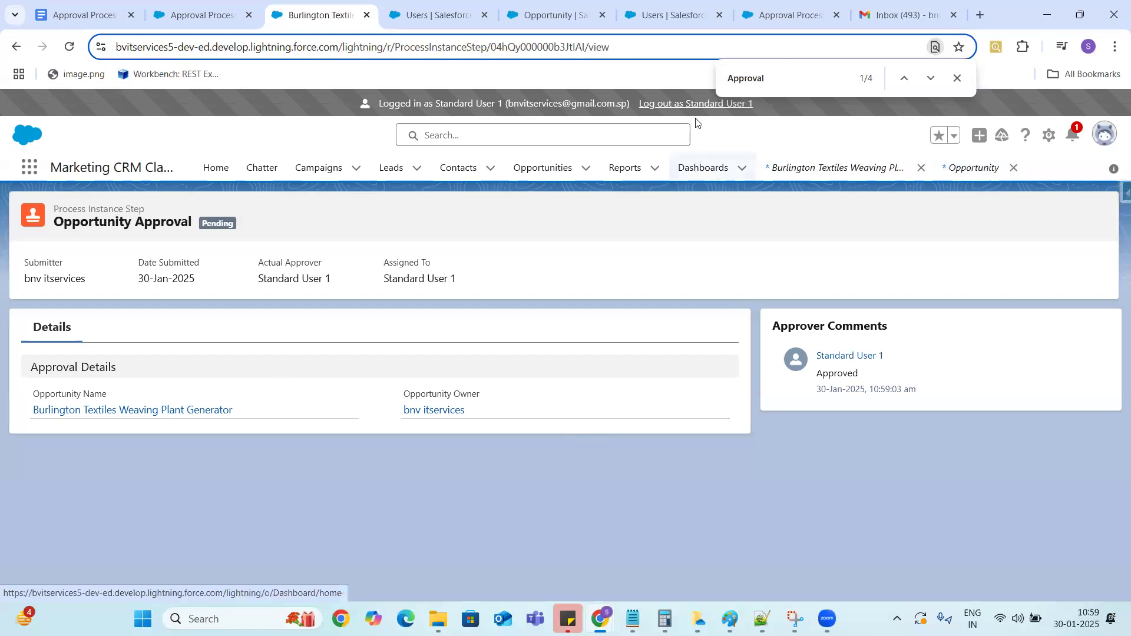
click(678, 107)
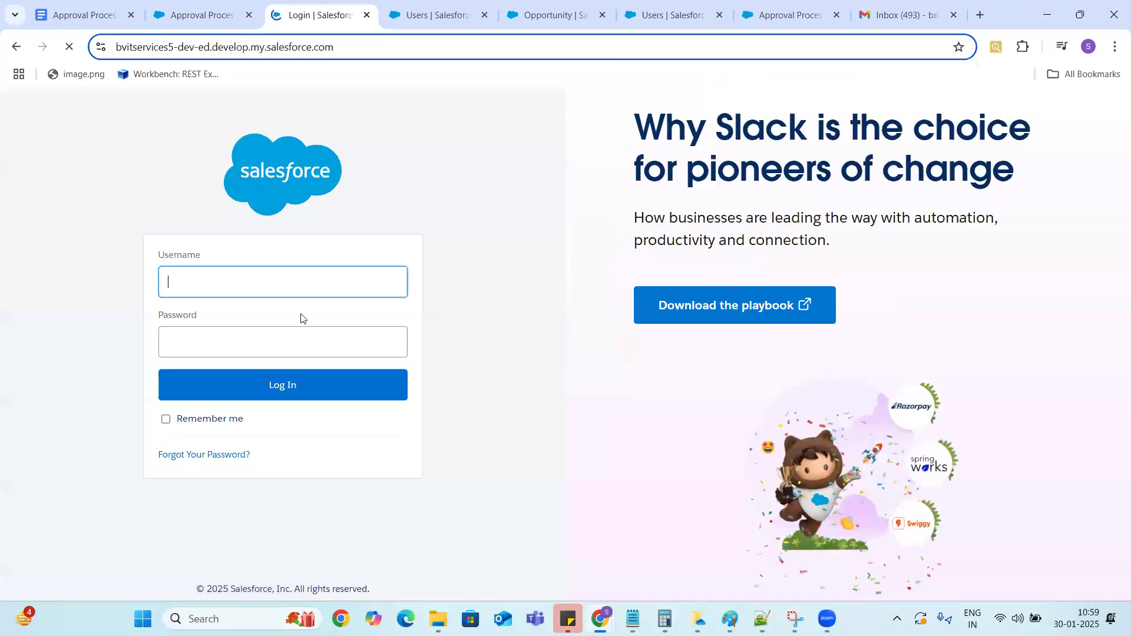
Log in to Salesforce with the administrator's saved username and type the account password.
click(308, 283)
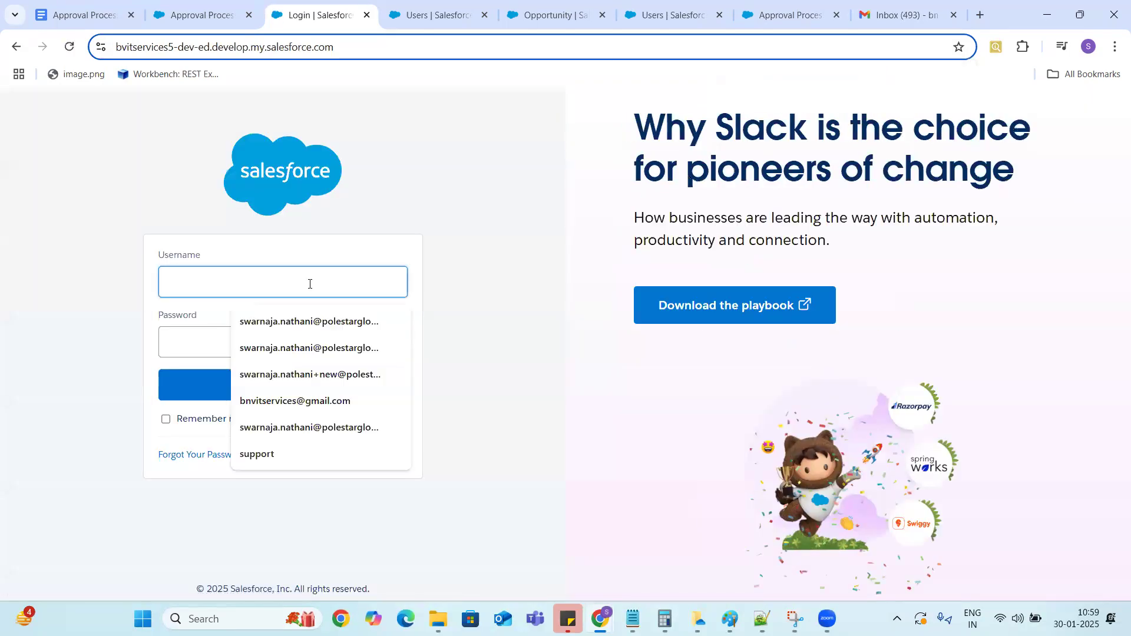
click(298, 400)
click(269, 347)
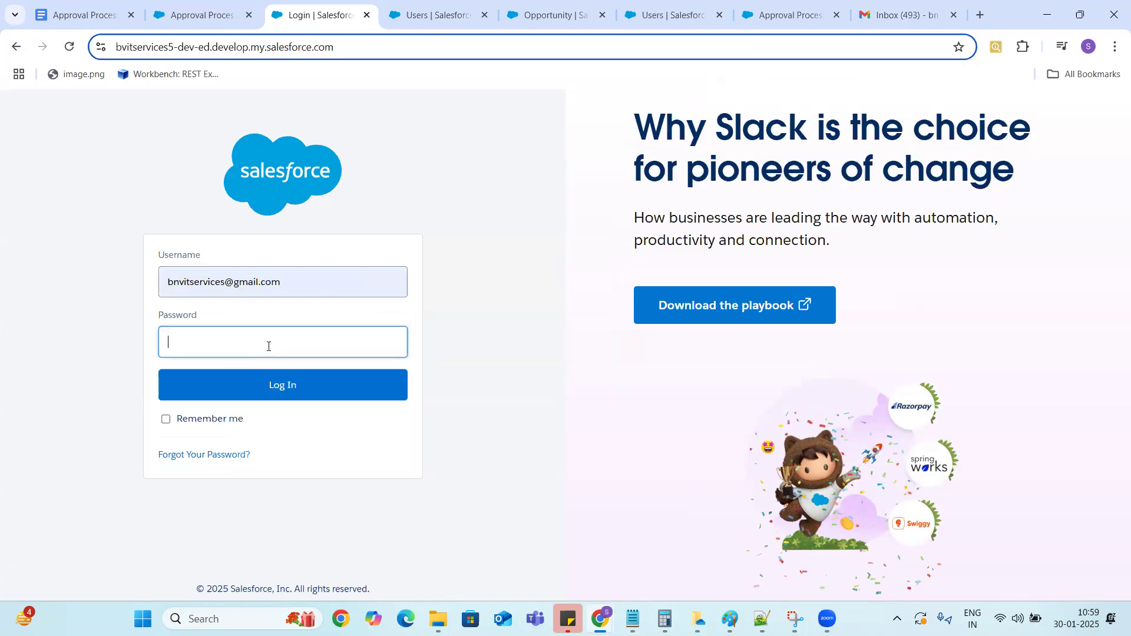
text(**********)
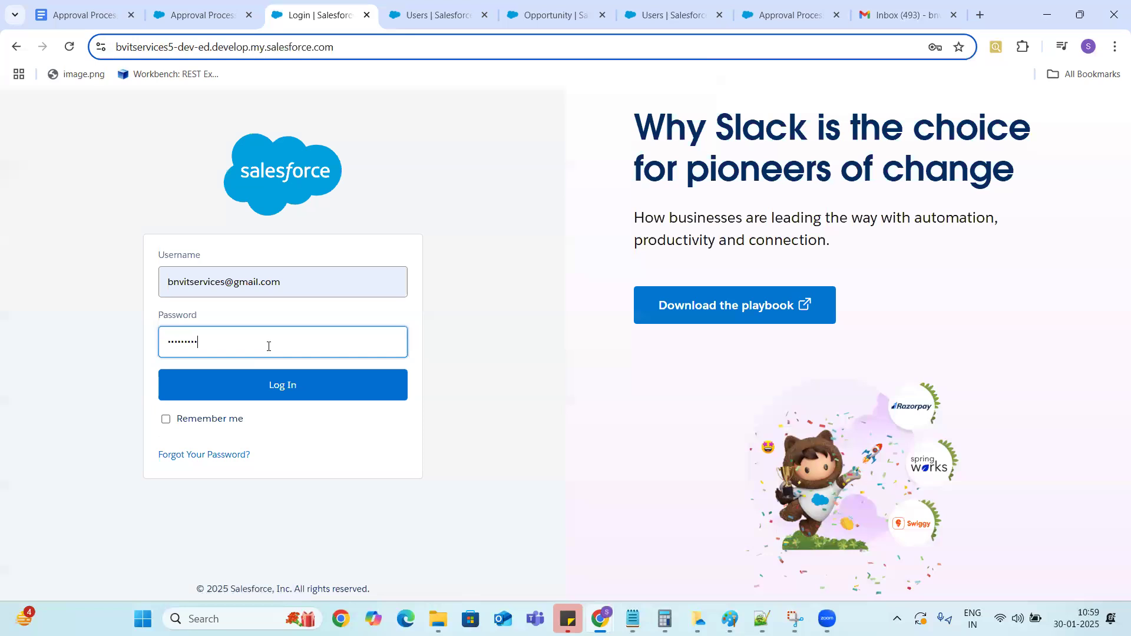
click(277, 387)
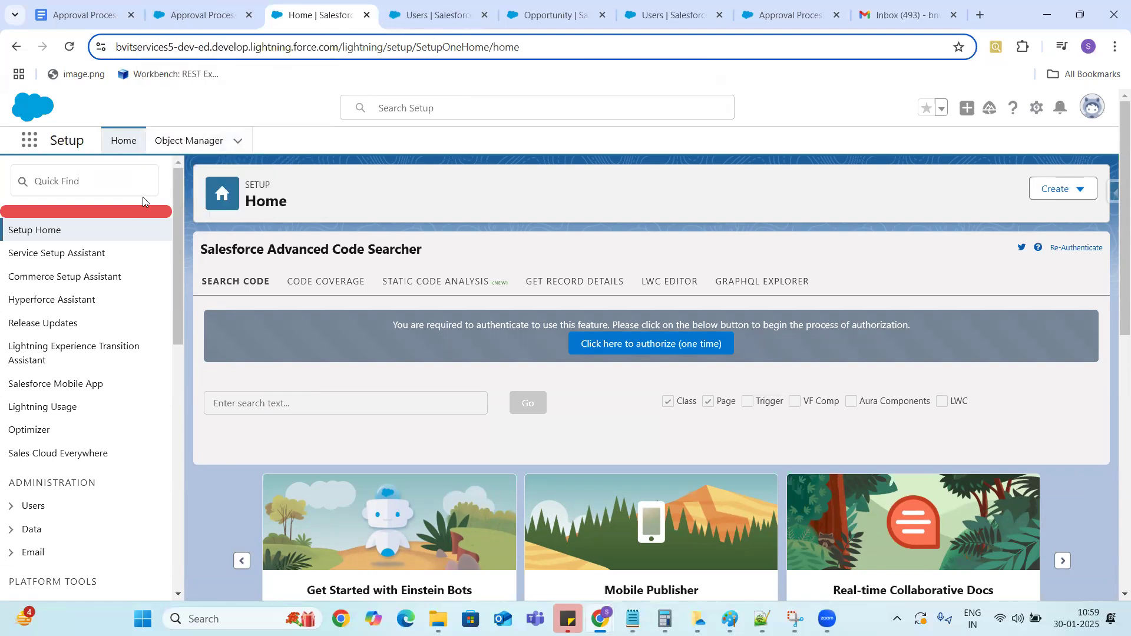
Open the Burlington Textiles Weaving Plant Generator opportunity from the Opportunities list and check its Approval History.
click(26, 145)
text(Oppr)
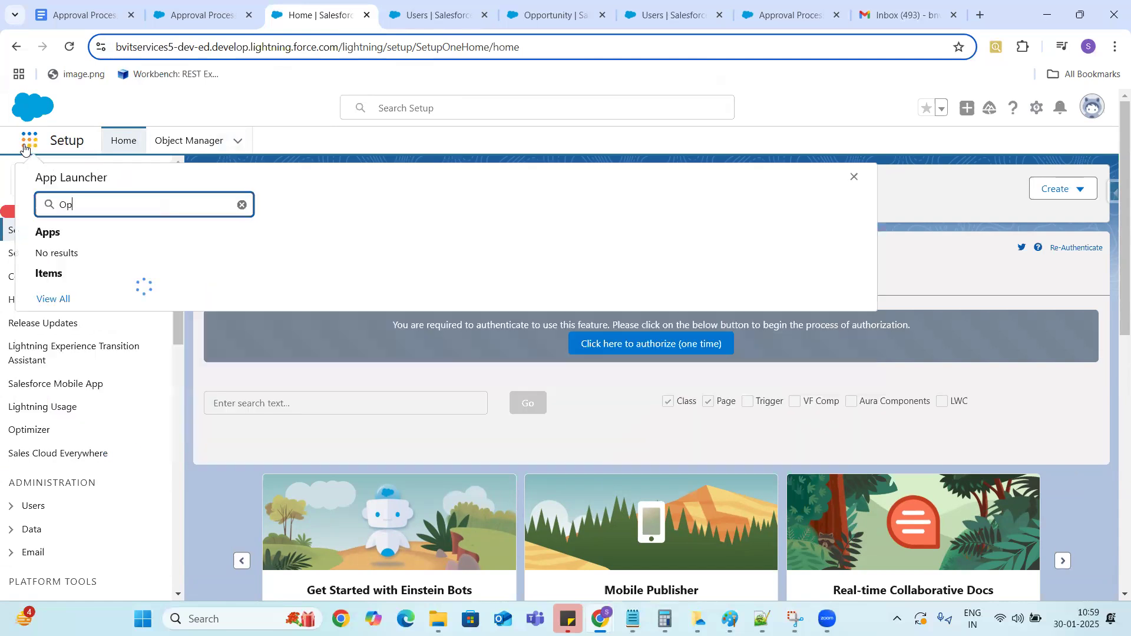
key(BackSpace)
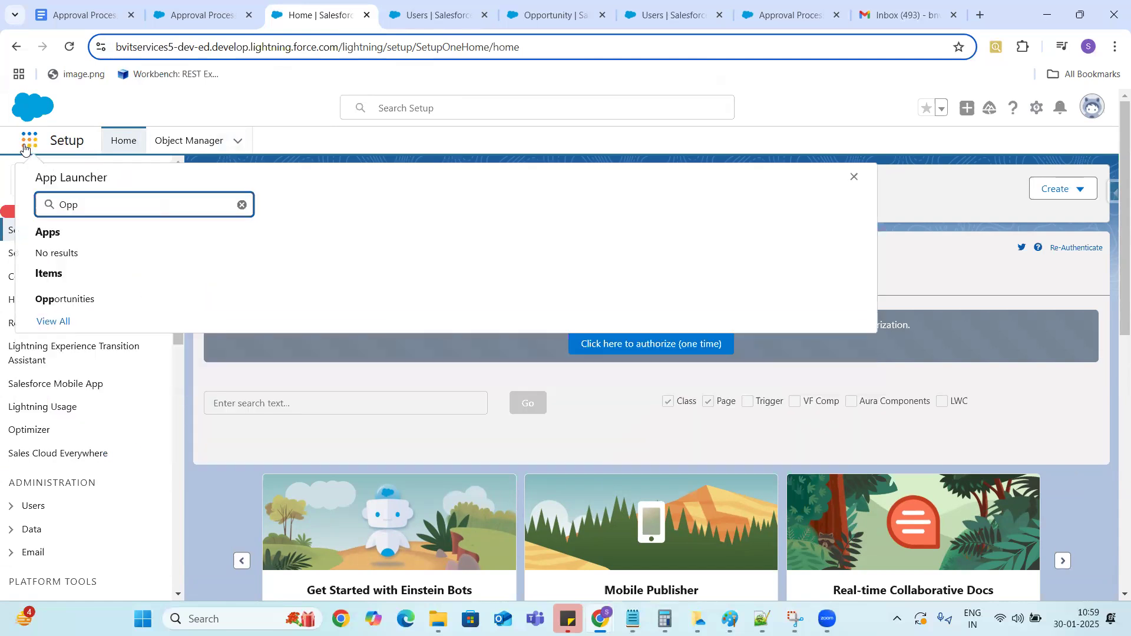
click(65, 301)
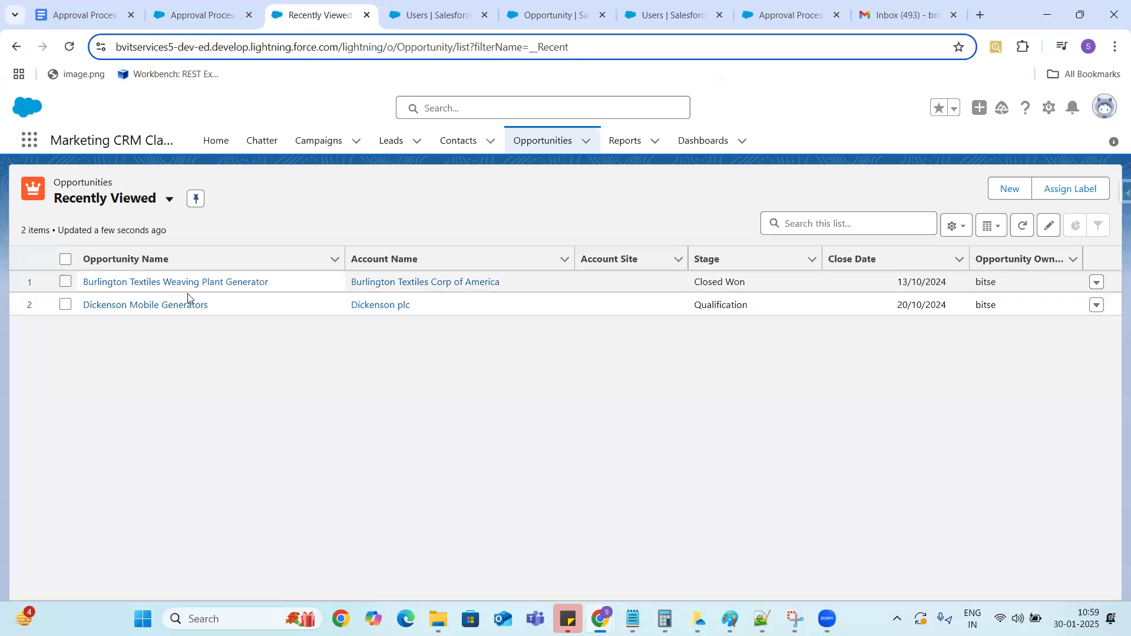
click(188, 283)
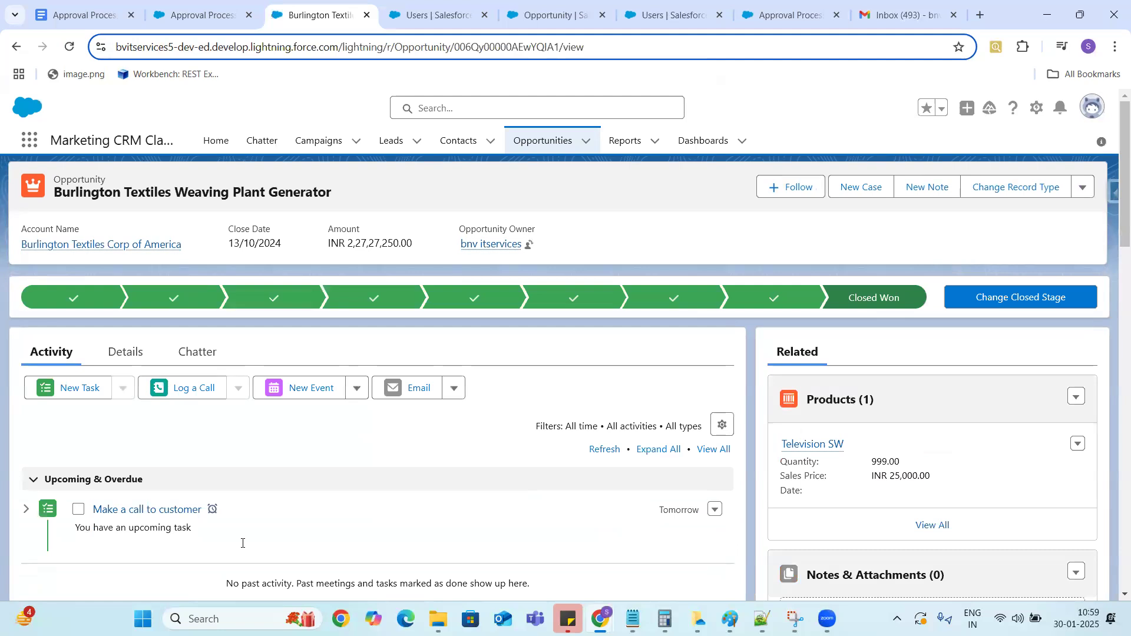
drag(1122, 169, 1113, 501)
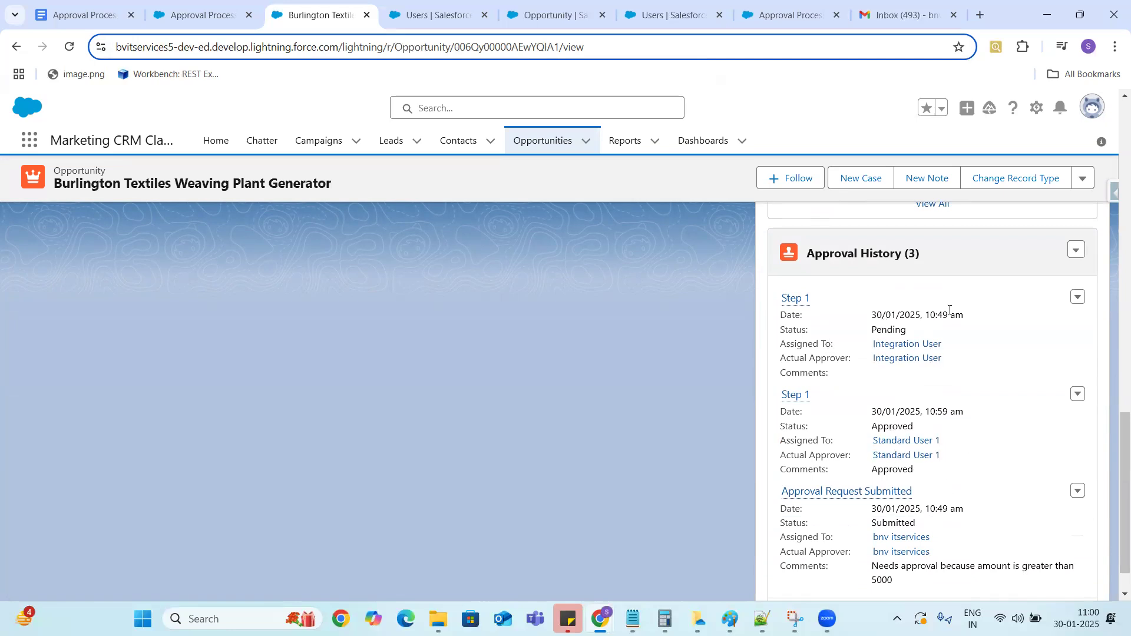
Search the opportunity's details for "Approval" and check the Approval Status field.
drag(1113, 457, 1113, 103)
click(122, 351)
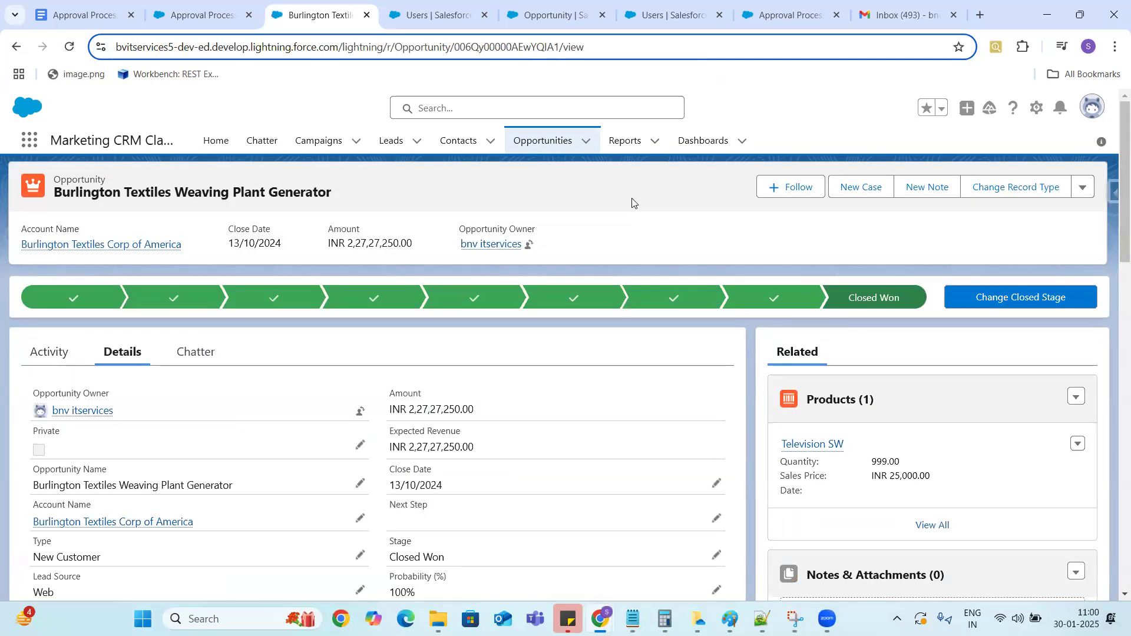
key(ctrl+f)
key(Return)
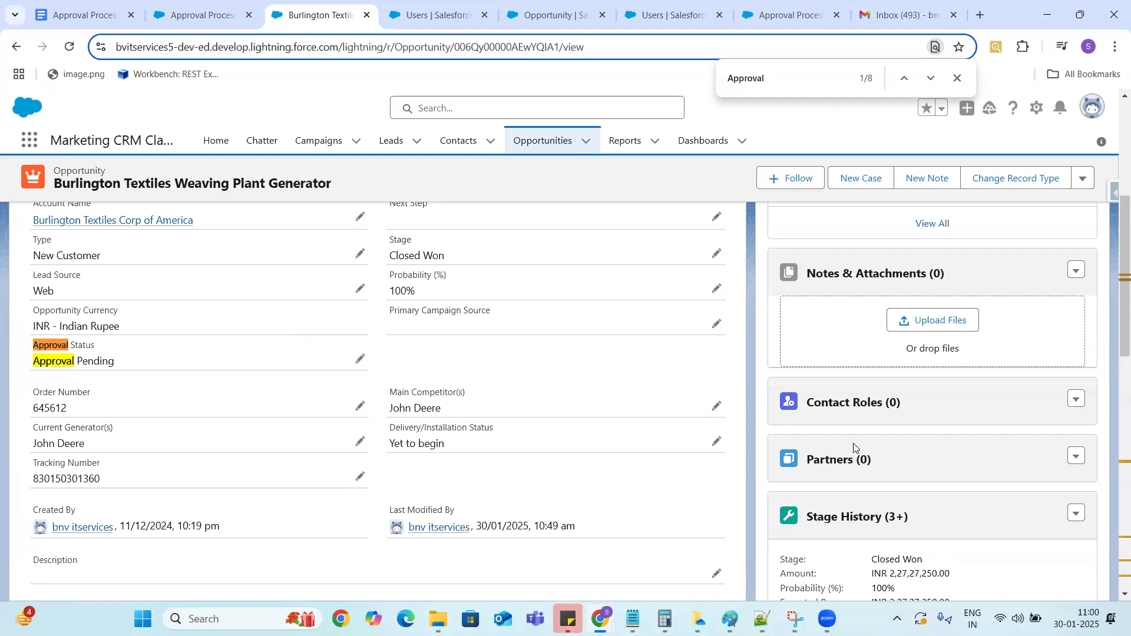
Approve the pending Step 1 request assigned to Integration User with the comment "Approved".
drag(1113, 279, 1114, 527)
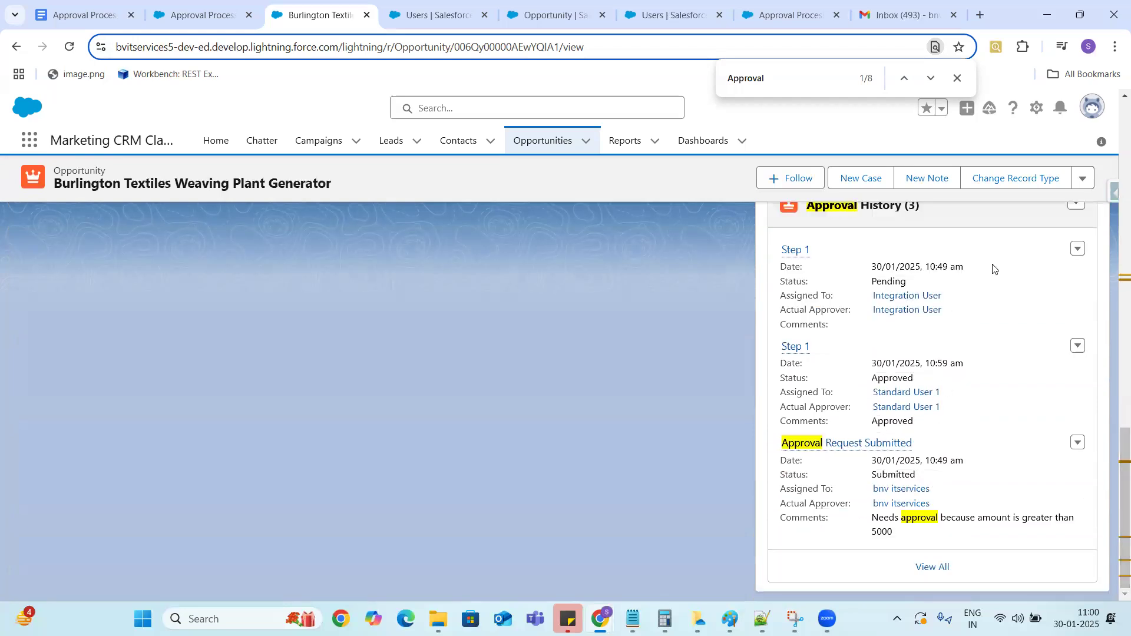
click(1077, 251)
click(795, 253)
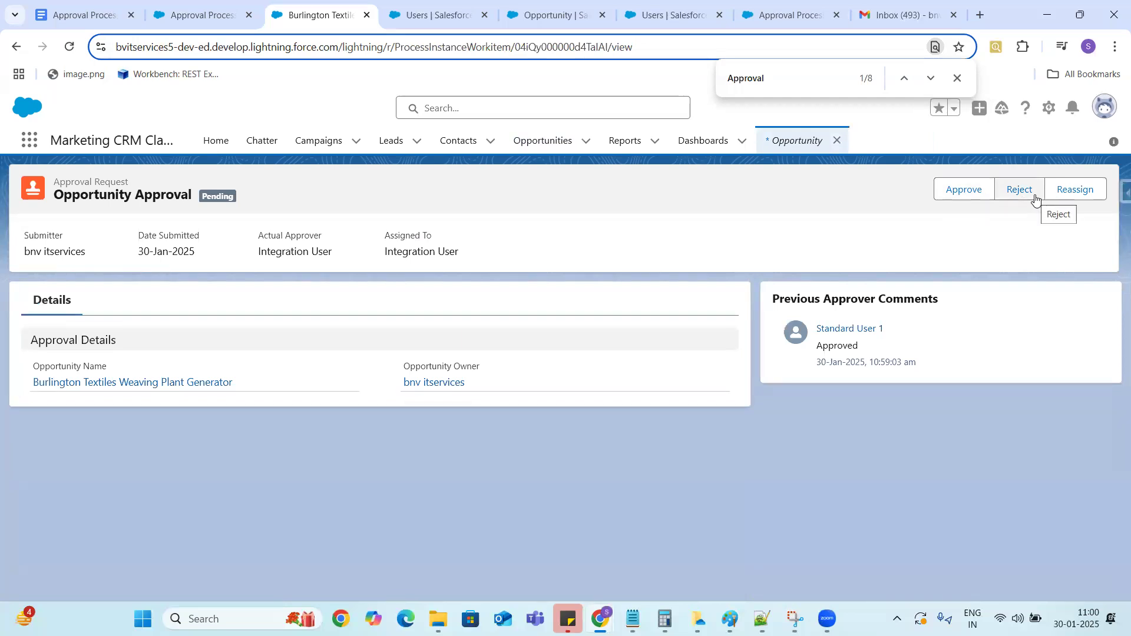
click(963, 190)
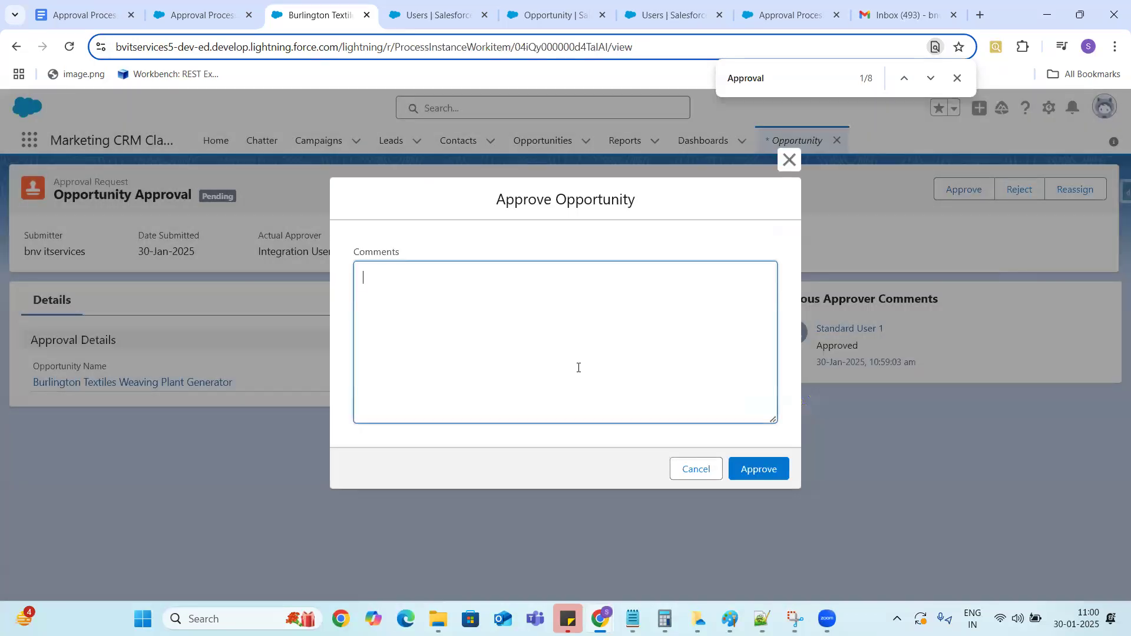
text(Approved)
click(756, 476)
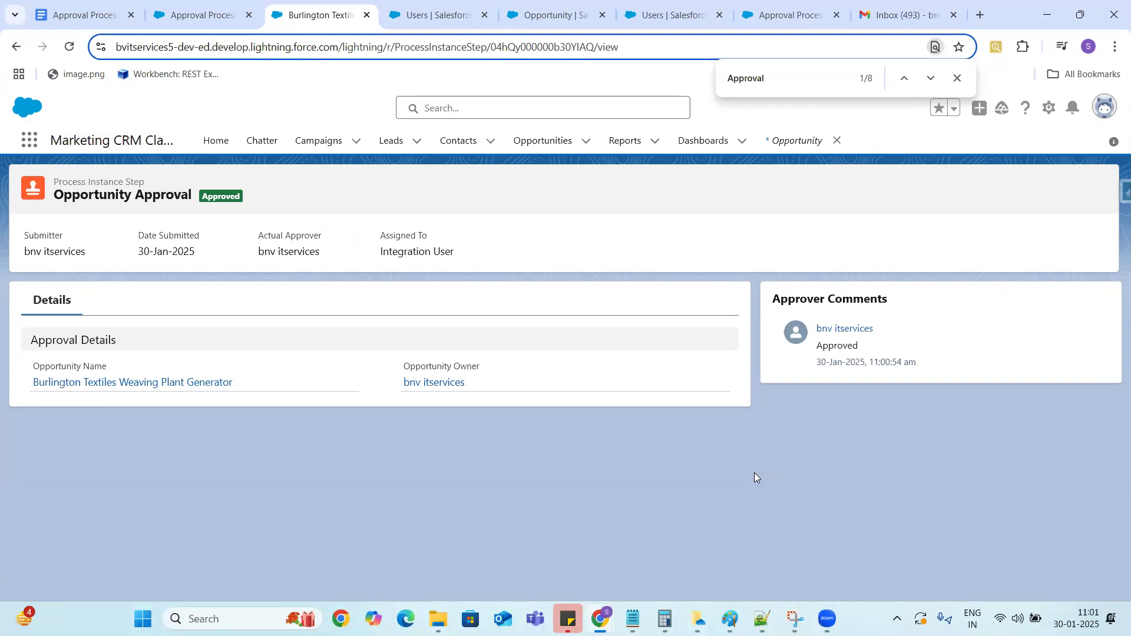
Reopen the Burlington Textiles Weaving Plant Generator opportunity and compare Assigned To with Actual Approver for Integration User's Step 1 entry in Approval History.
click(206, 18)
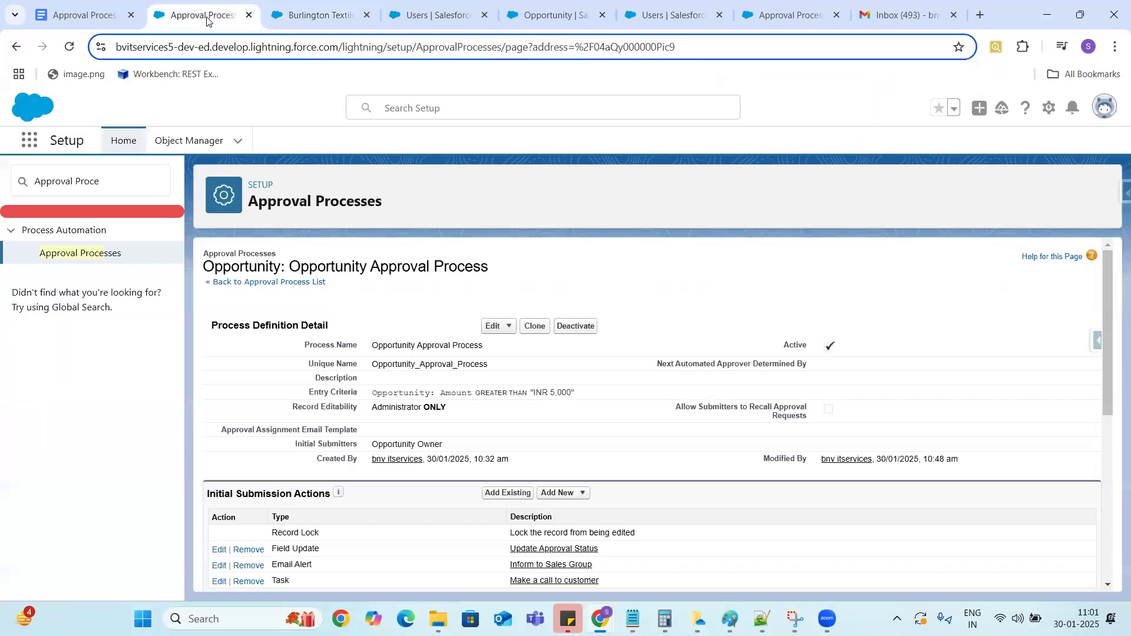
click(323, 17)
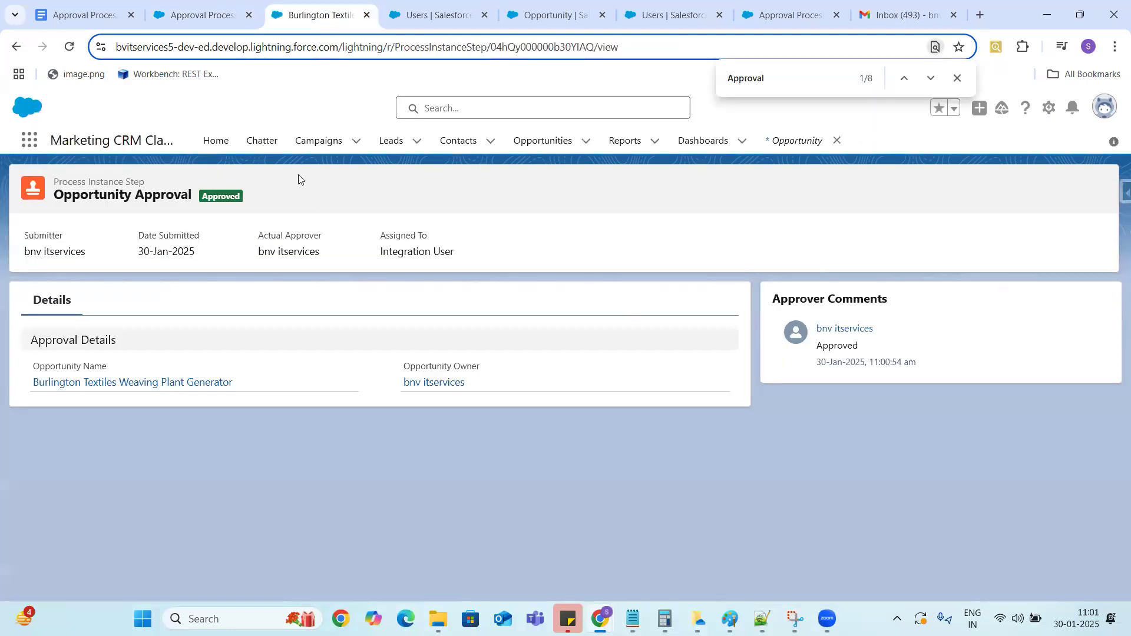
click(546, 143)
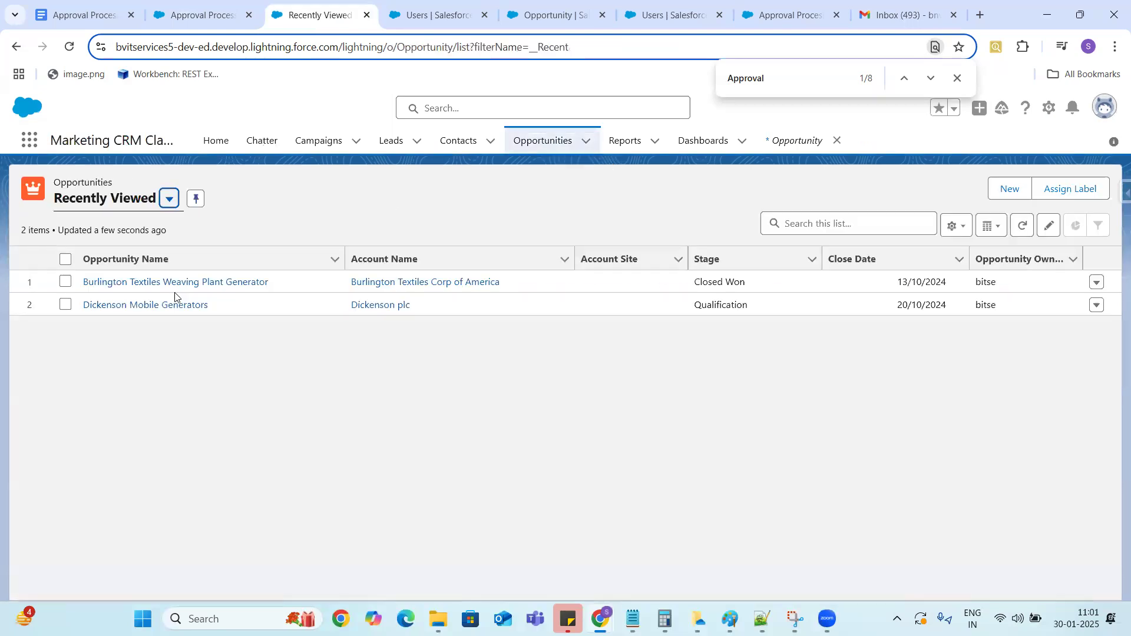
click(188, 282)
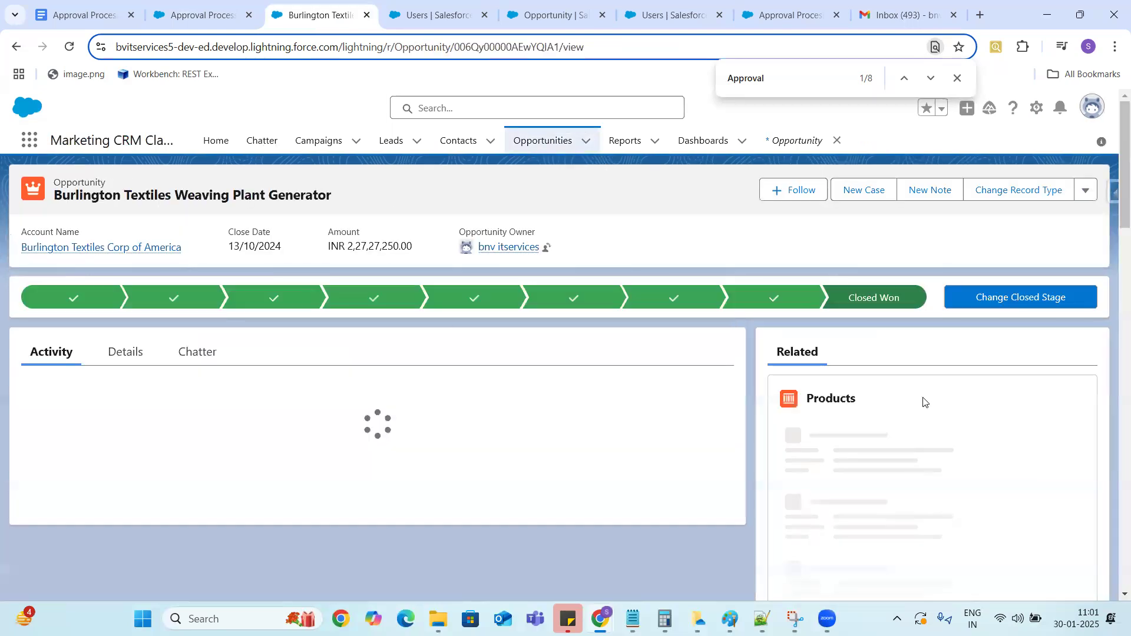
drag(1113, 171, 1113, 464)
scroll(1113, 464, down, 3)
scroll(1113, 464, down, 2)
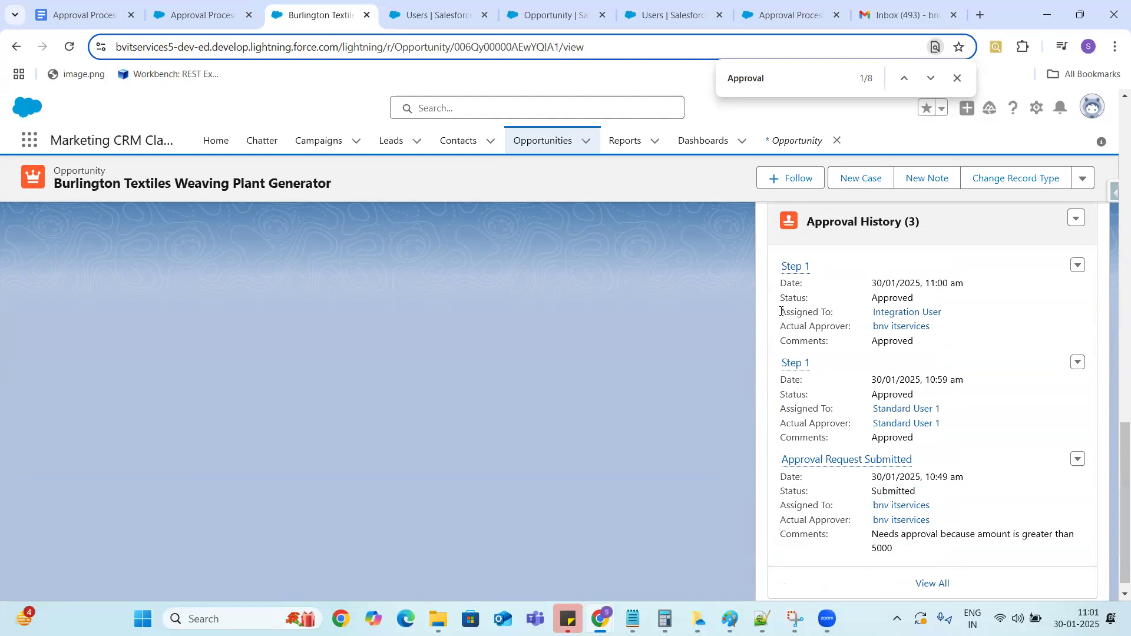
drag(781, 312, 945, 315)
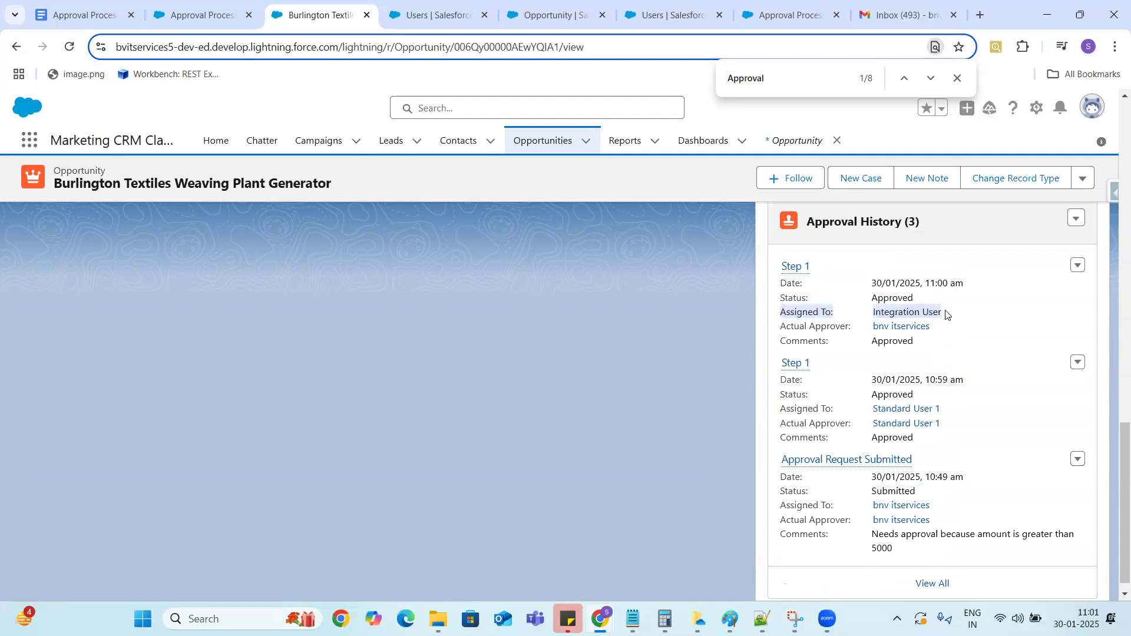
click(776, 331)
drag(776, 331, 952, 328)
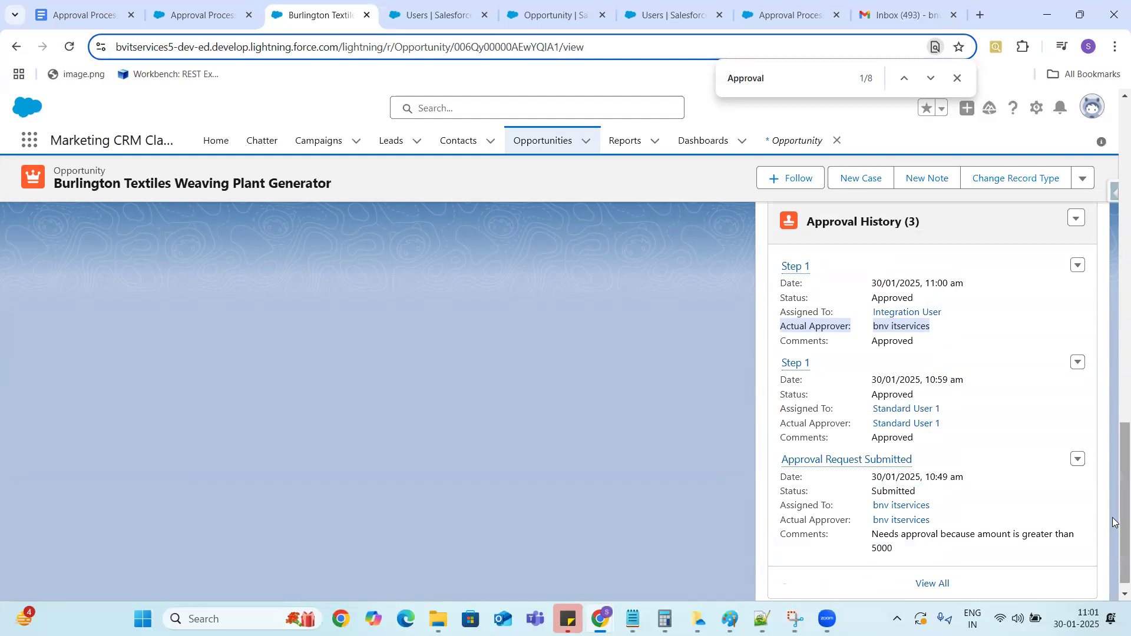
Compare the opportunity's Approval Status field with the Final Approval Actions of the Opportunity Approval Process.
drag(1113, 522, 1115, 182)
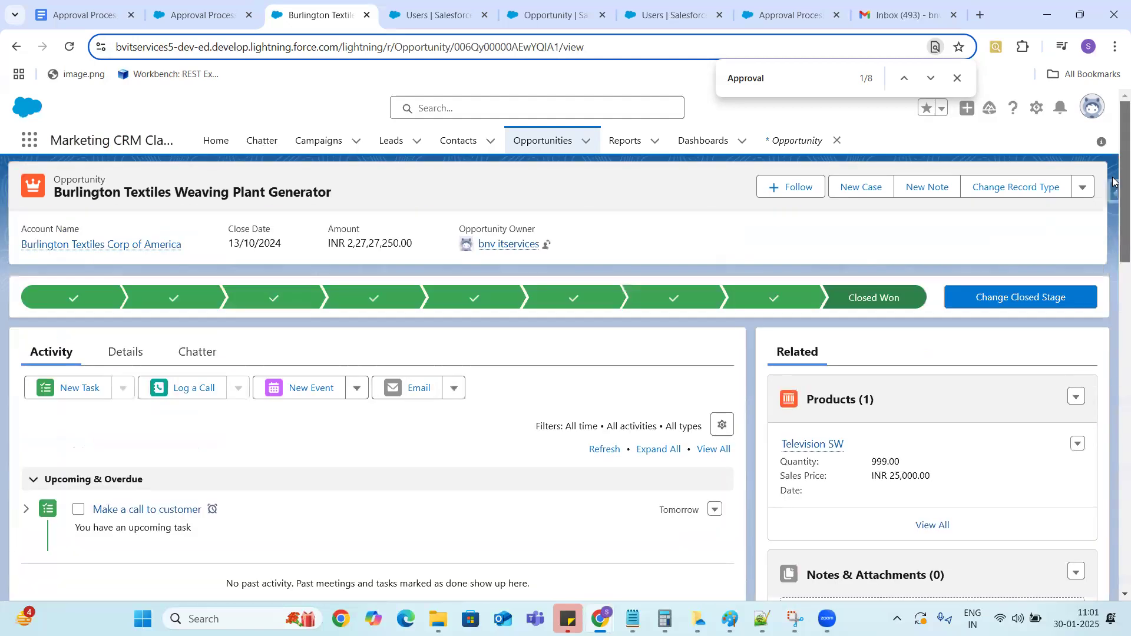
click(116, 354)
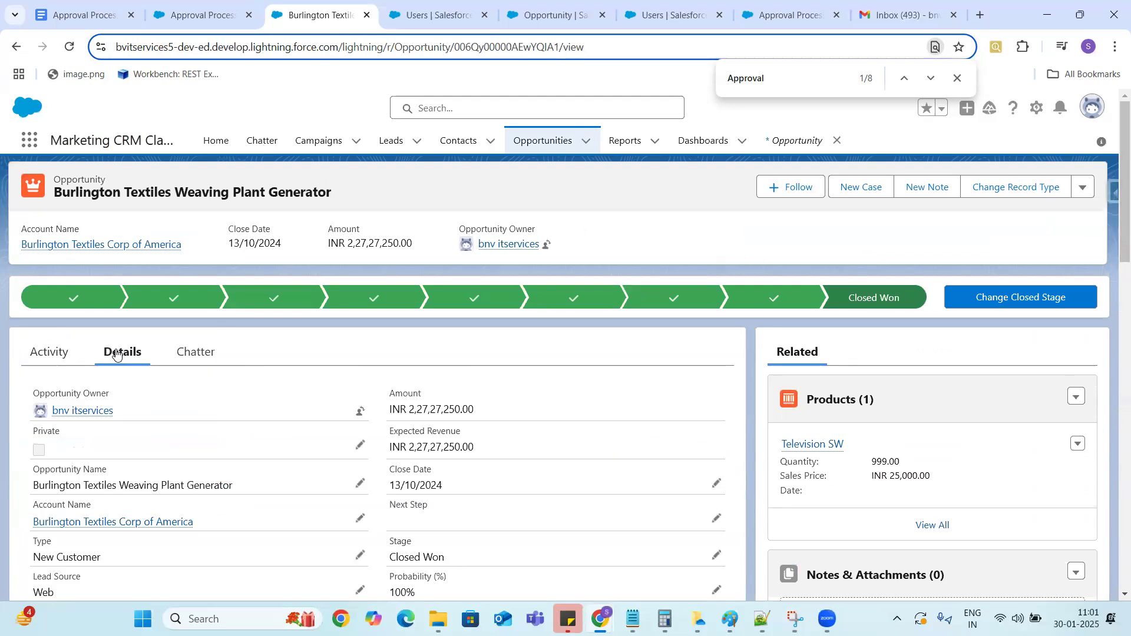
key(ctrl+f)
text(Approval)
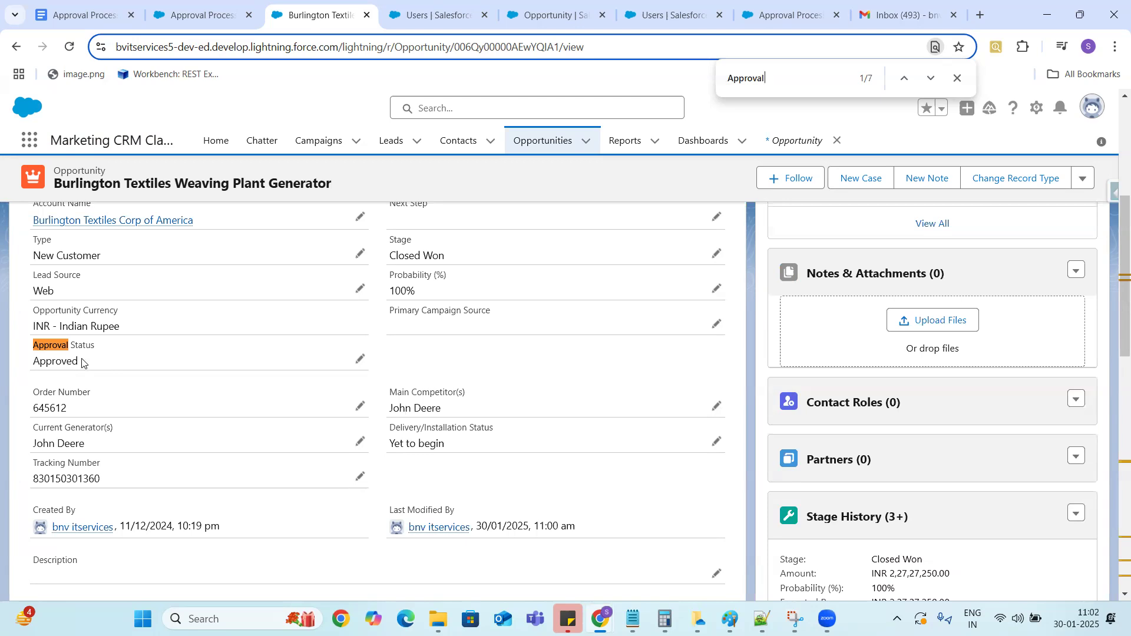
click(193, 19)
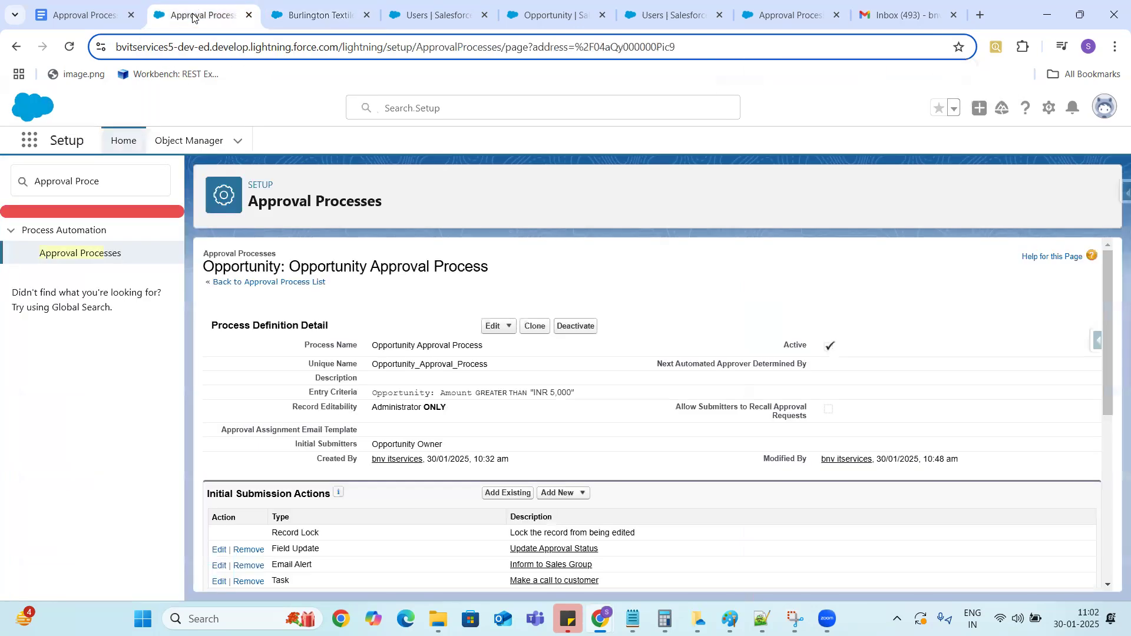
click(1106, 587)
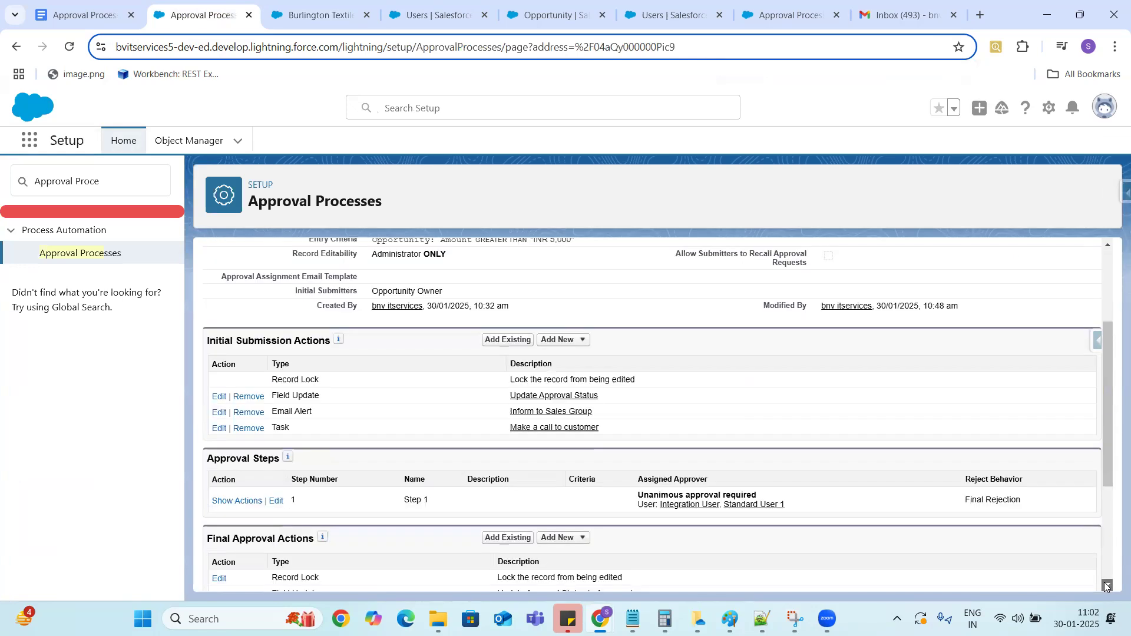
click(1106, 587)
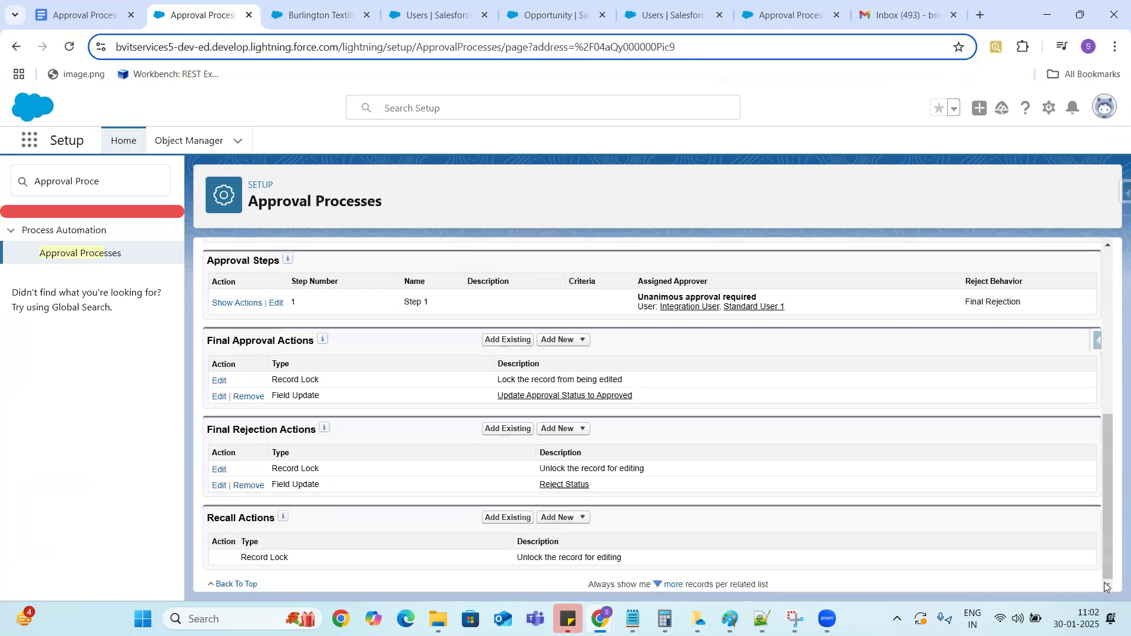
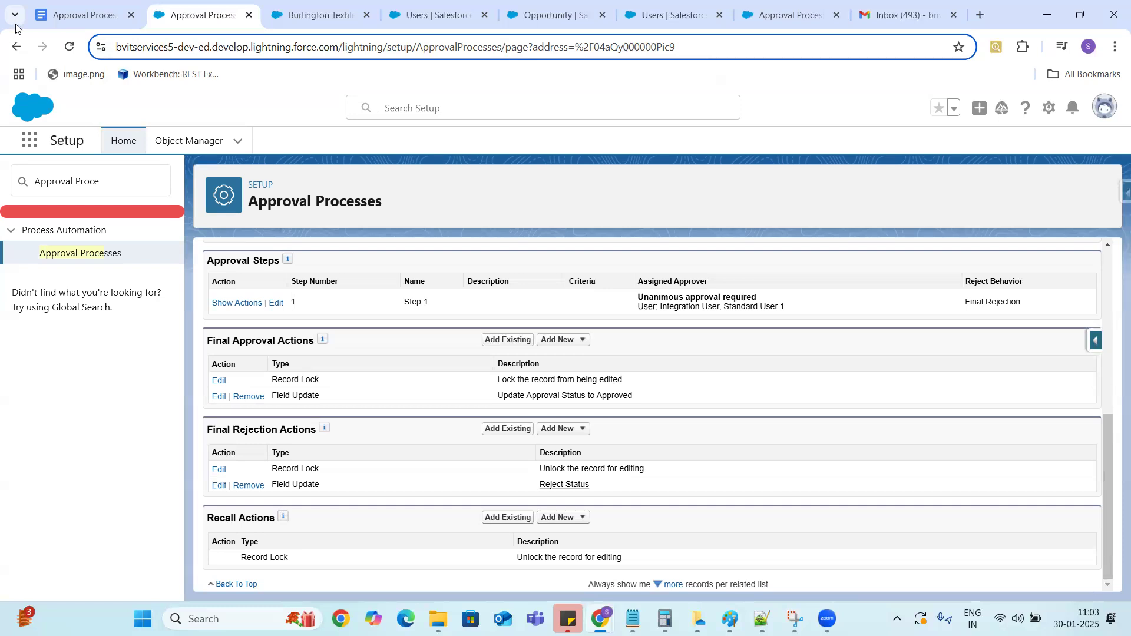
Review the Jump Start Wizard entry in the Google Docs notes, and show the wizard choices for creating a new Opportunity approval process in Salesforce Setup.
click(64, 18)
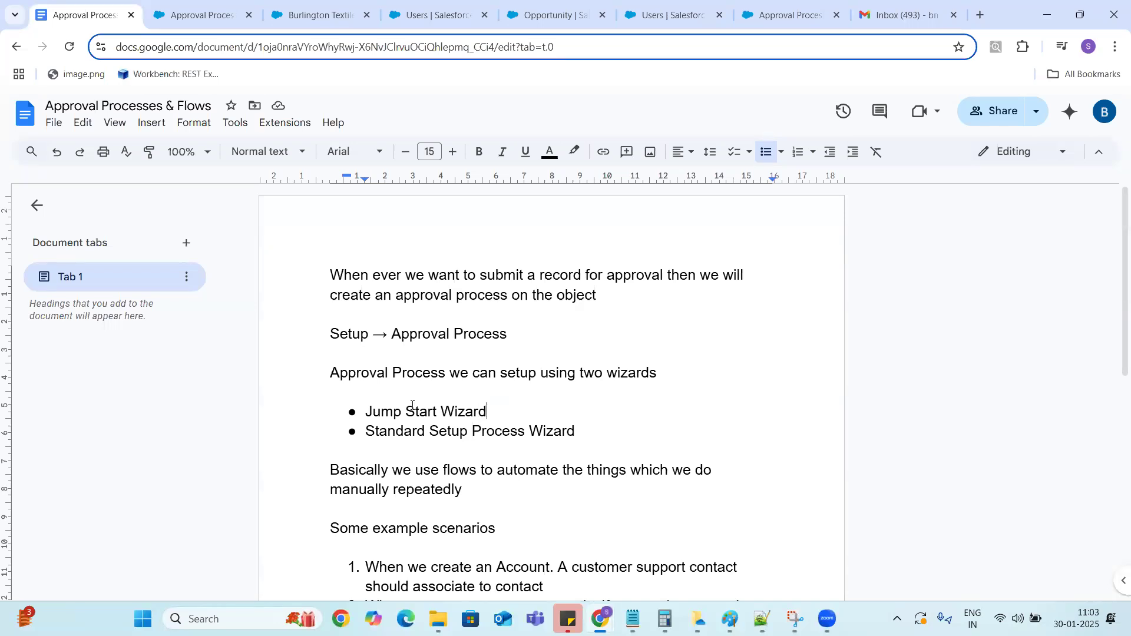
drag(366, 412, 489, 416)
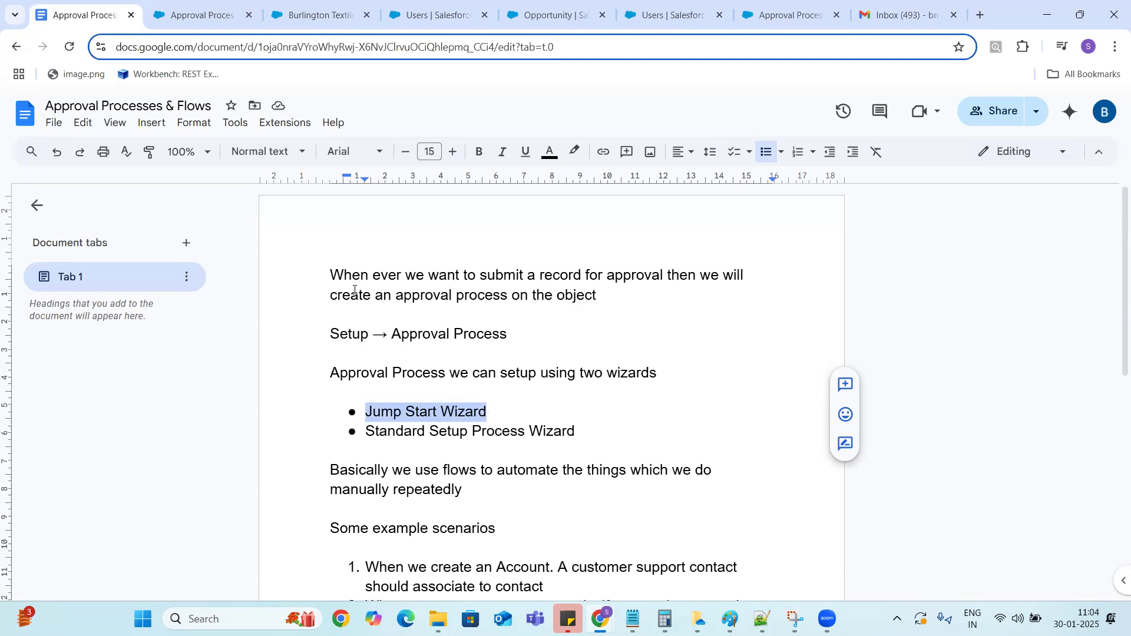
click(204, 16)
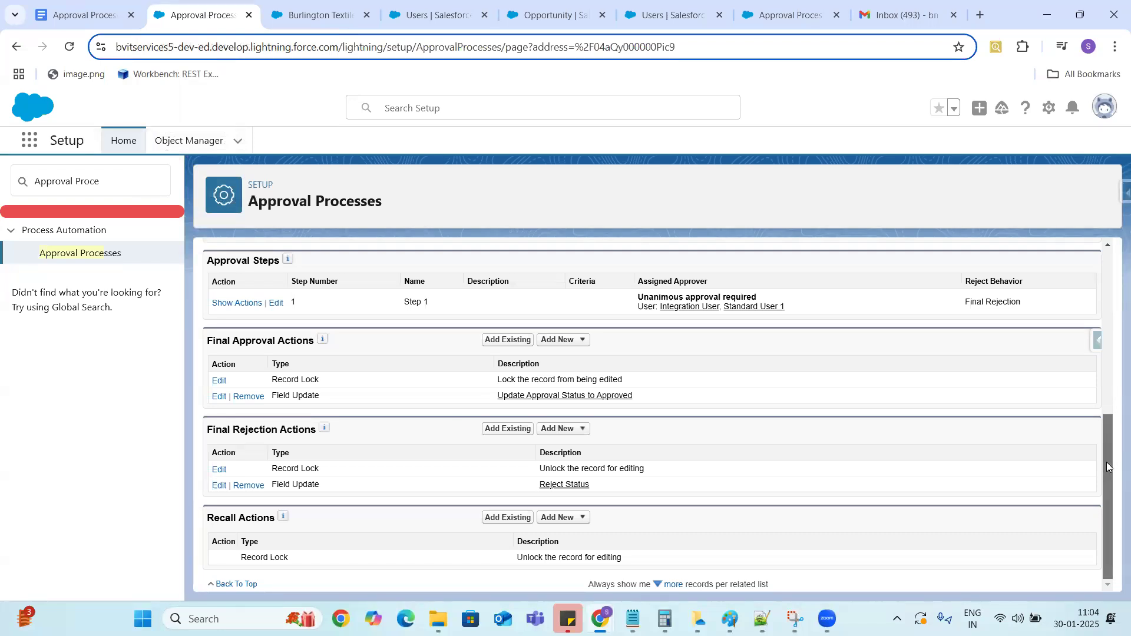
drag(1107, 467, 1113, 222)
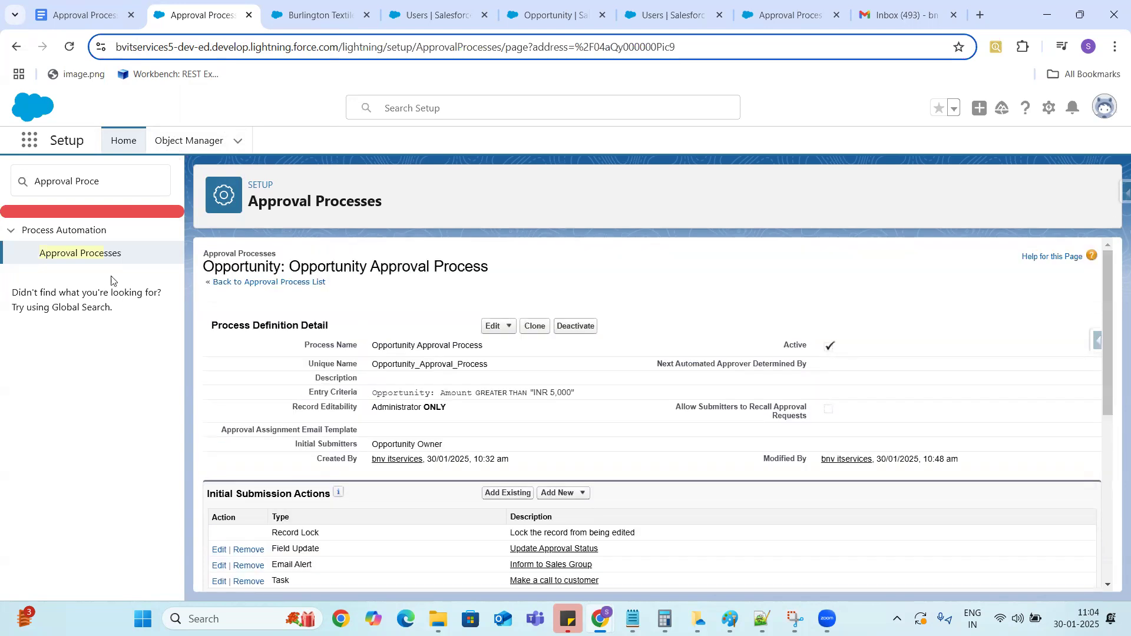
click(95, 257)
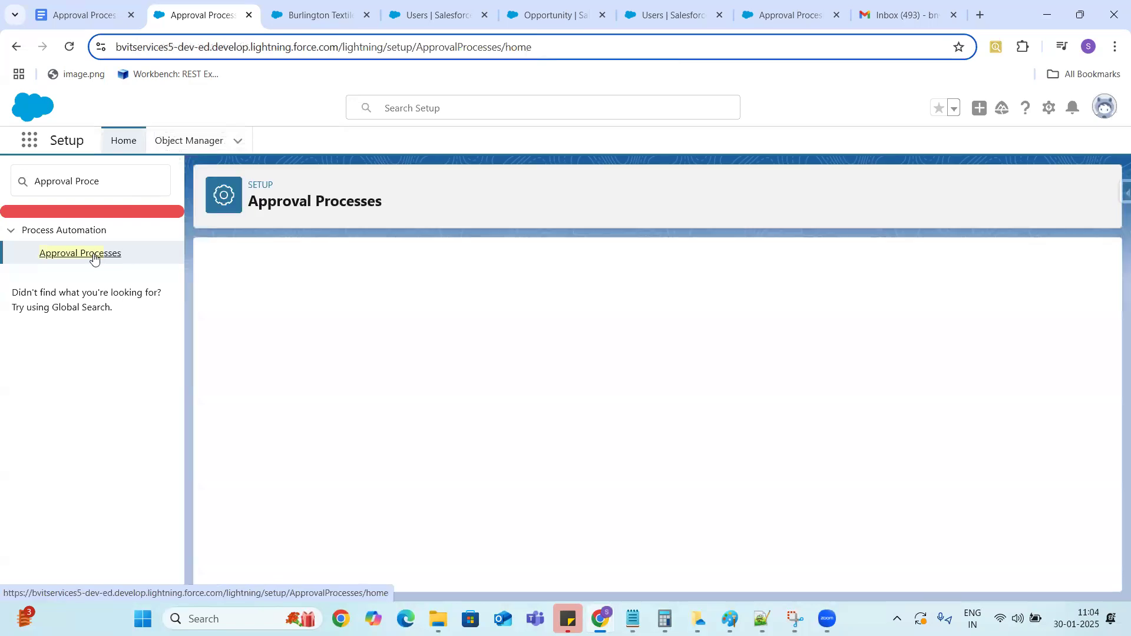
click(299, 465)
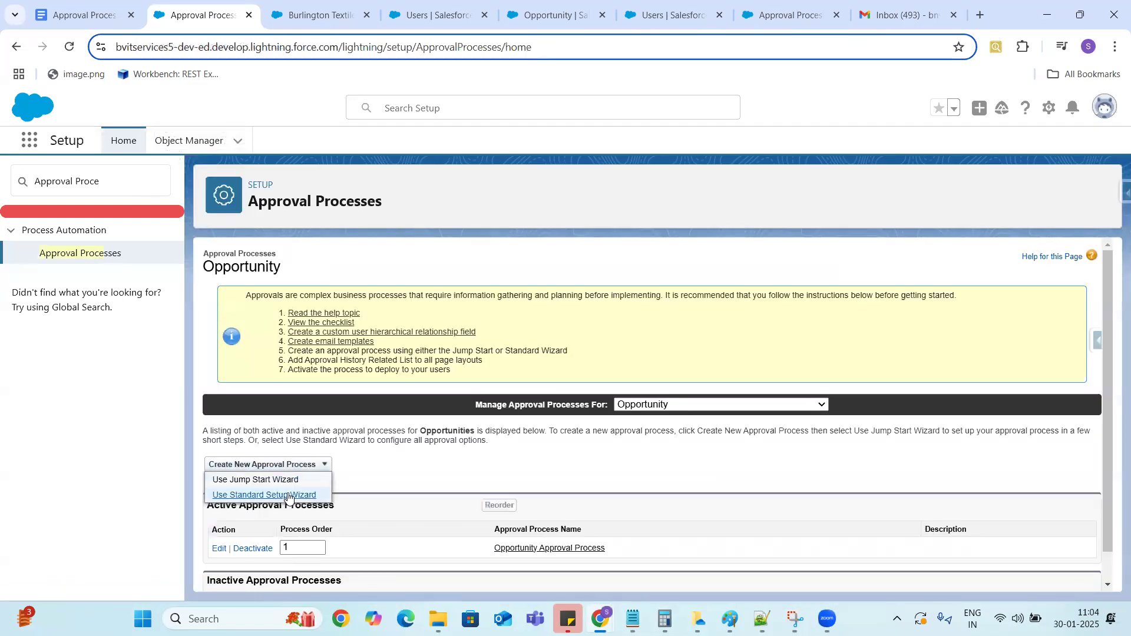
Start a new Opportunity approval process with the Standard Setup Wizard, named "Opportunity Approval Process 2" with unique name Opportunity_Approval_Process_2.
click(287, 496)
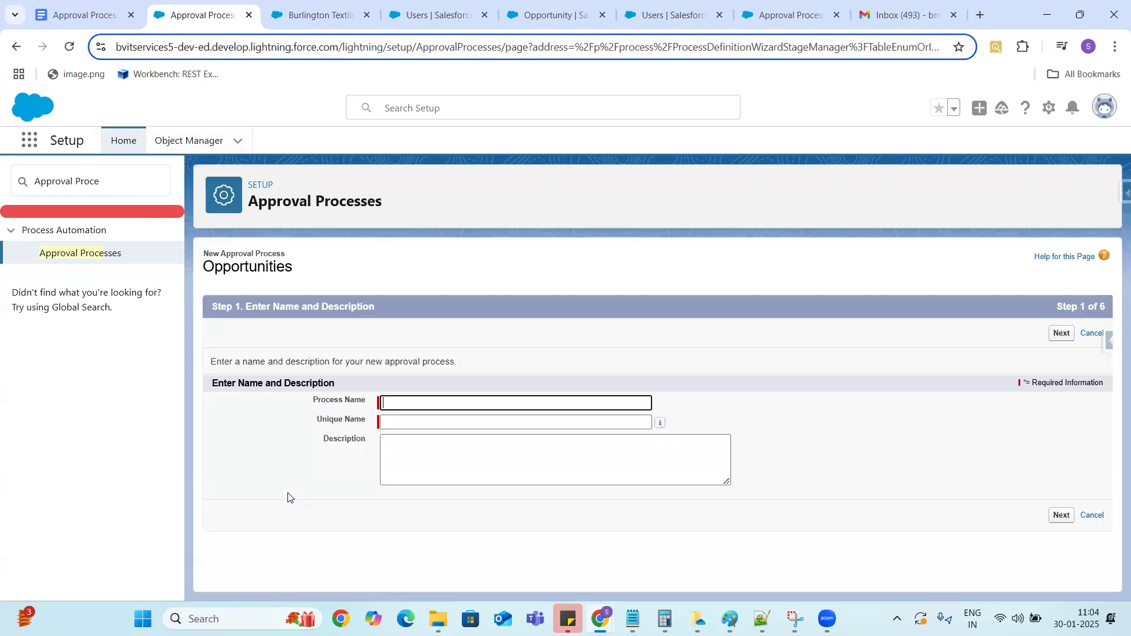
click(438, 404)
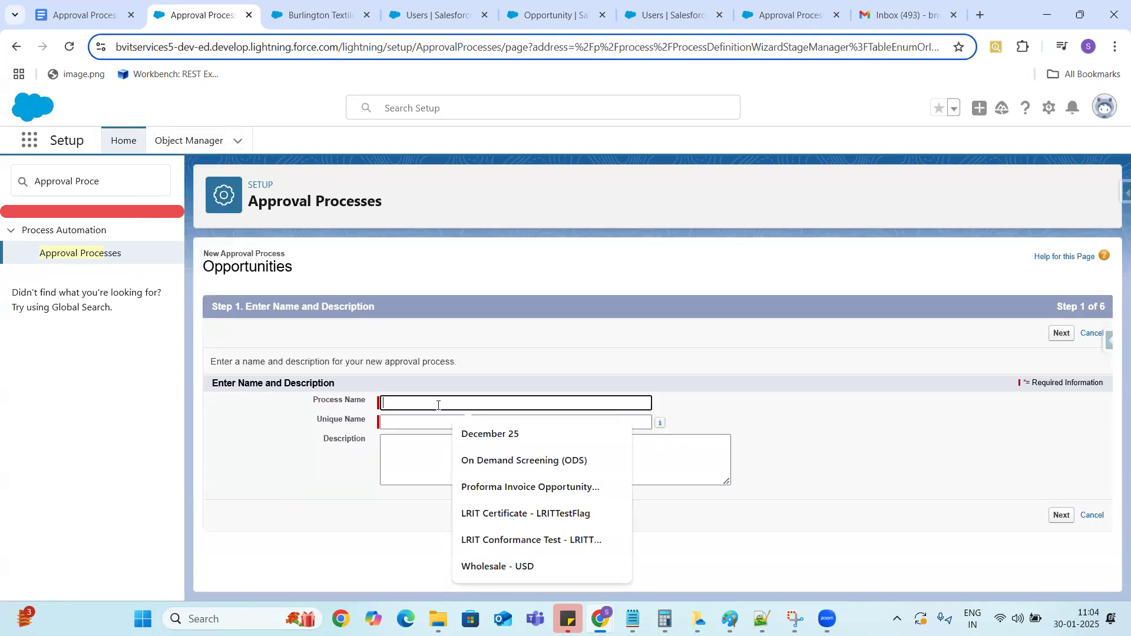
text(Opportu)
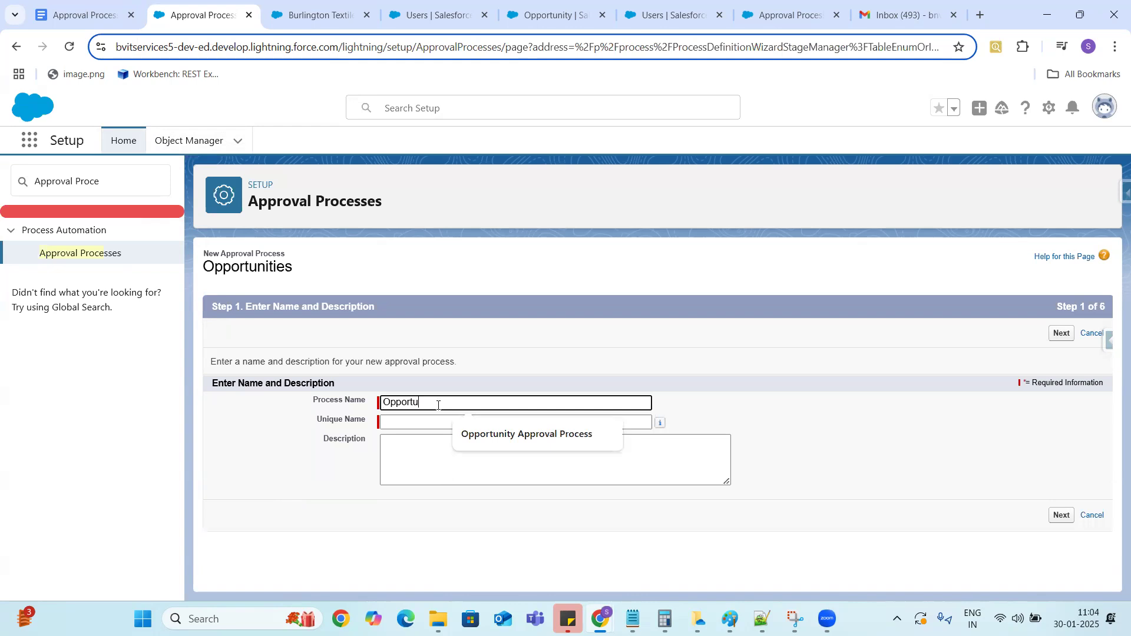
text(nity Wizard)
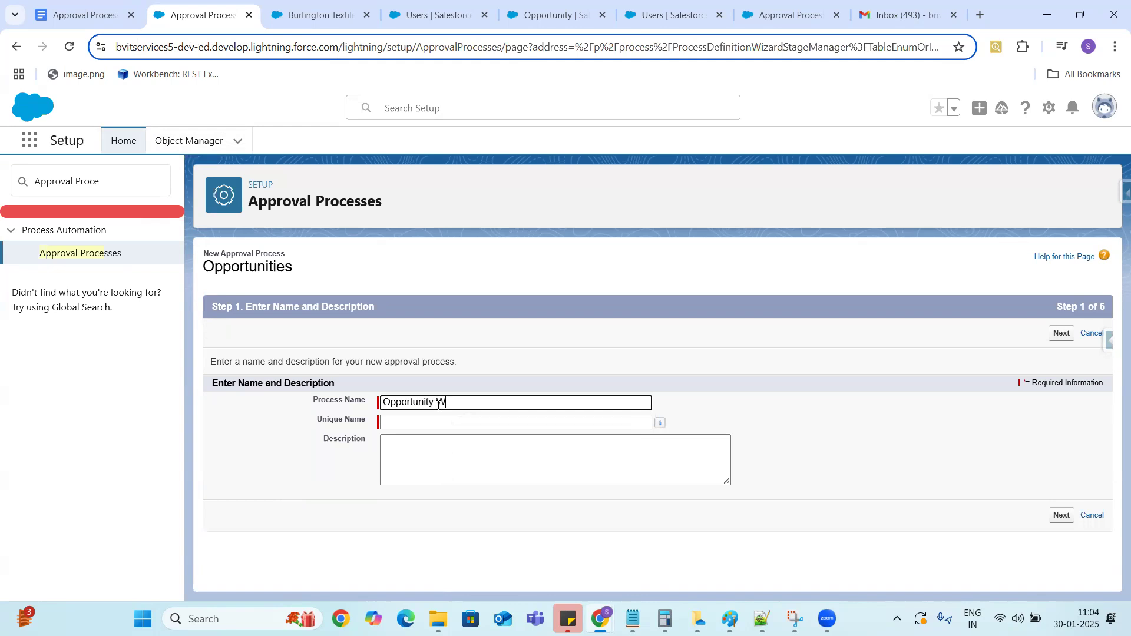
key(BackSpace)
key(BackSpace)
key(BackSpace)
key(BackSpace)
key(BackSpace)
key(BackSpace)
key(Down)
key(Return)
text(Approval Process 2)
click(461, 422)
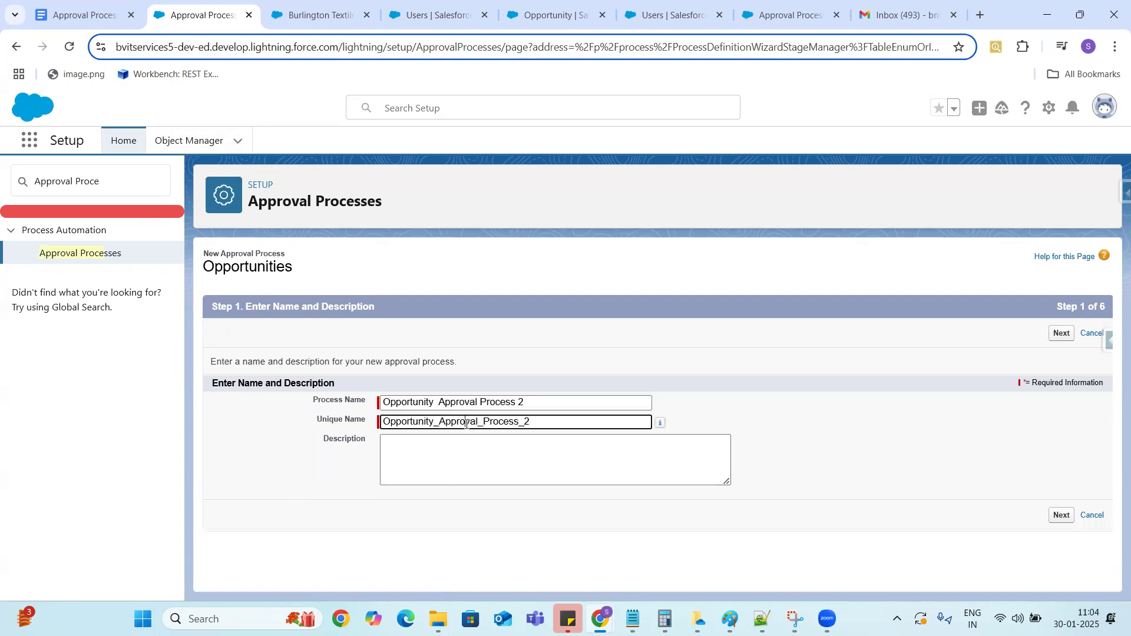
click(1057, 515)
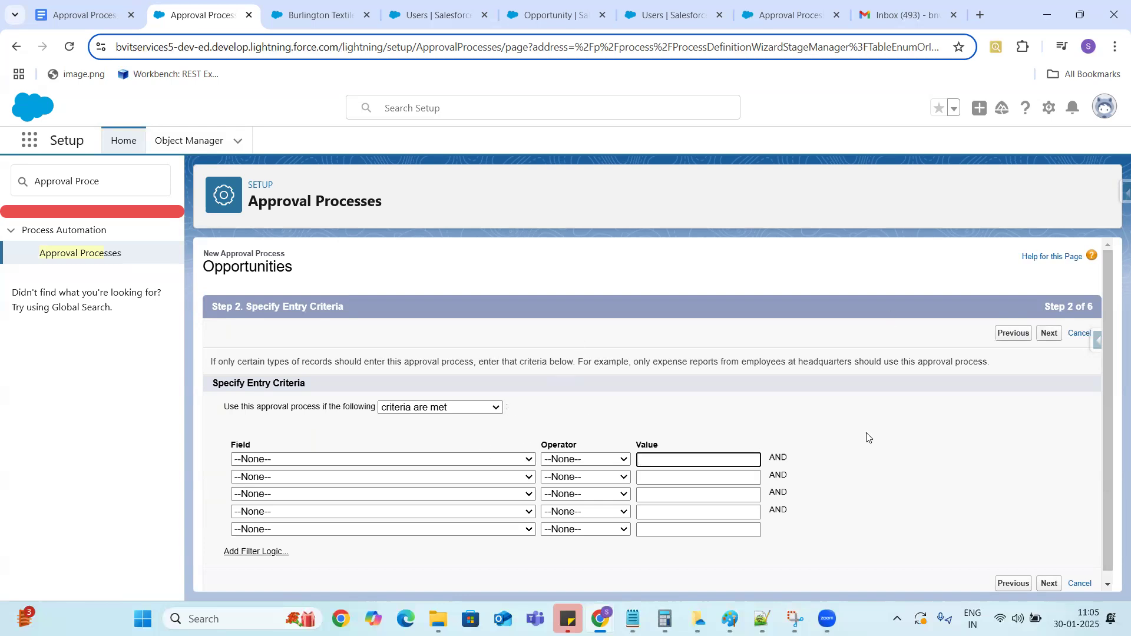
Leave the entry criteria empty and let administrators or the currently assigned approver edit records during the approval process.
click(1049, 334)
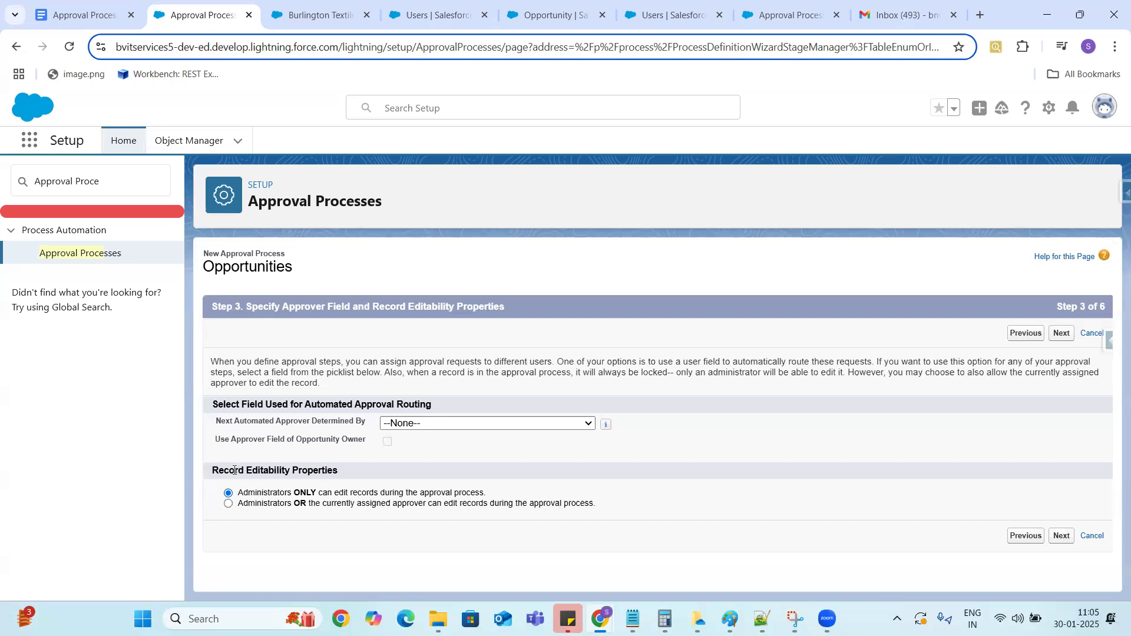
drag(211, 470, 332, 484)
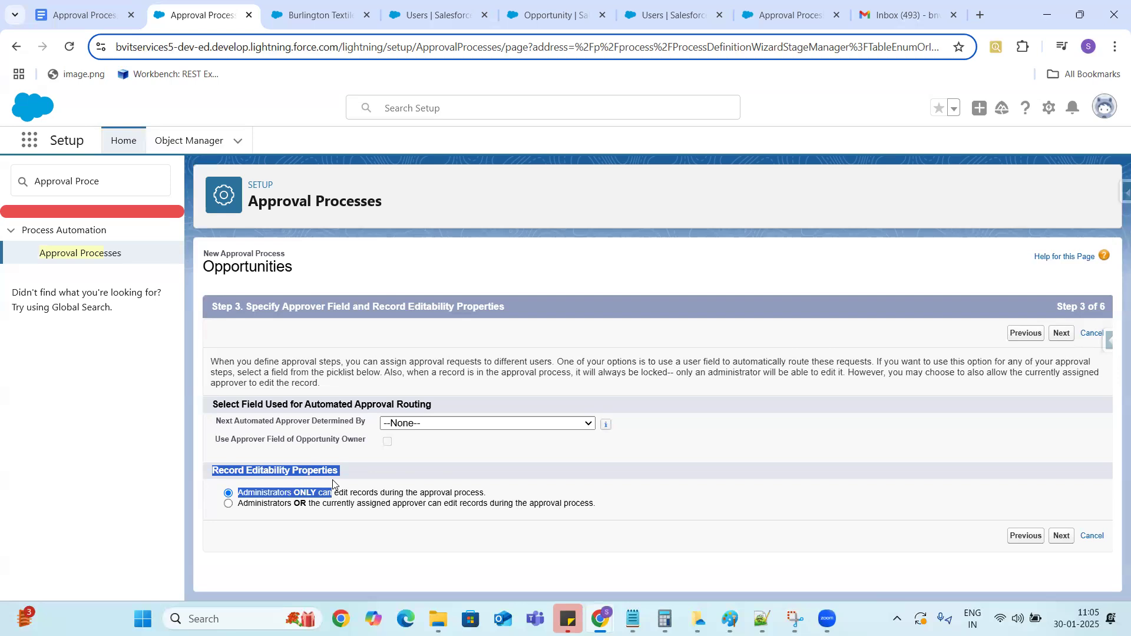
click(228, 504)
click(1060, 535)
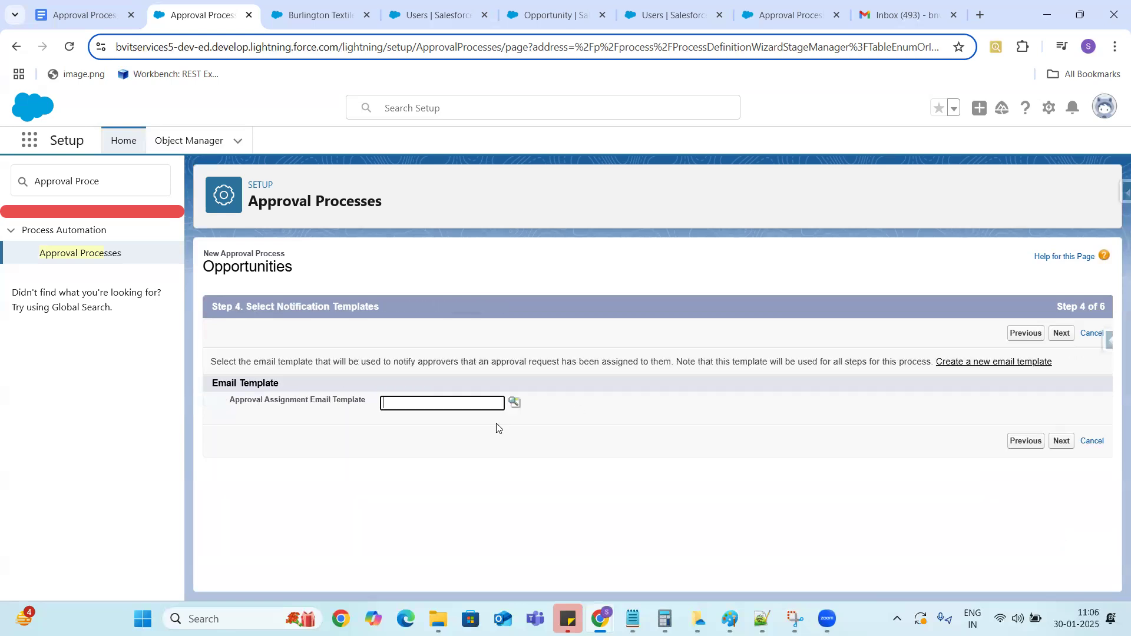
Assign the "Types - For Amazon Chime" email template, then save the process with the default page fields and Opportunity Owner as submitter.
click(513, 403)
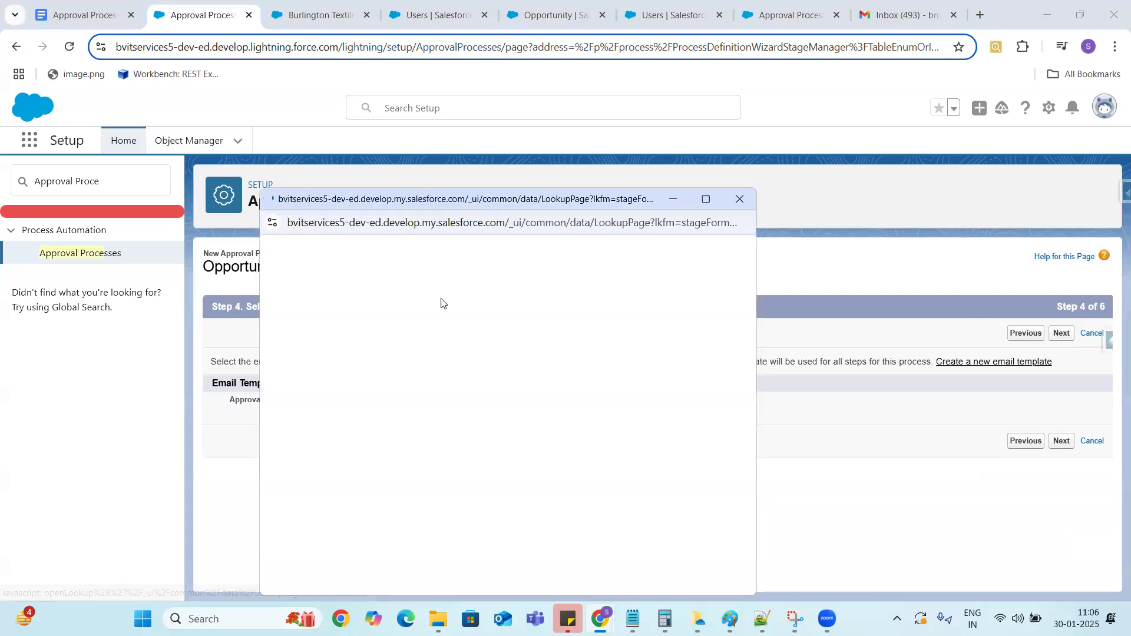
click(369, 381)
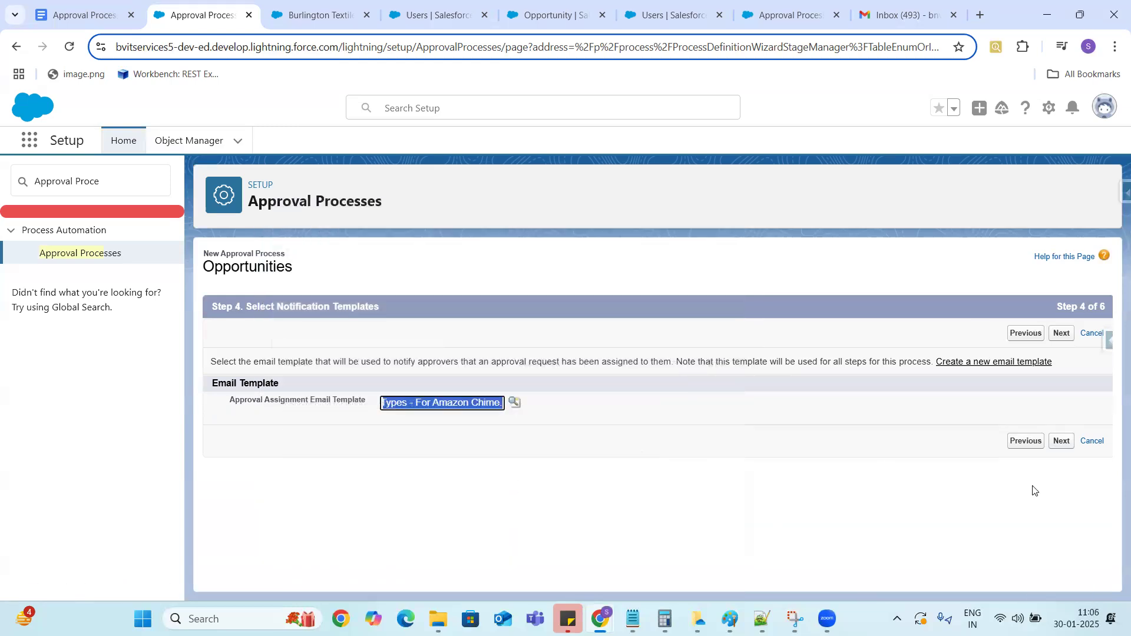
click(1061, 441)
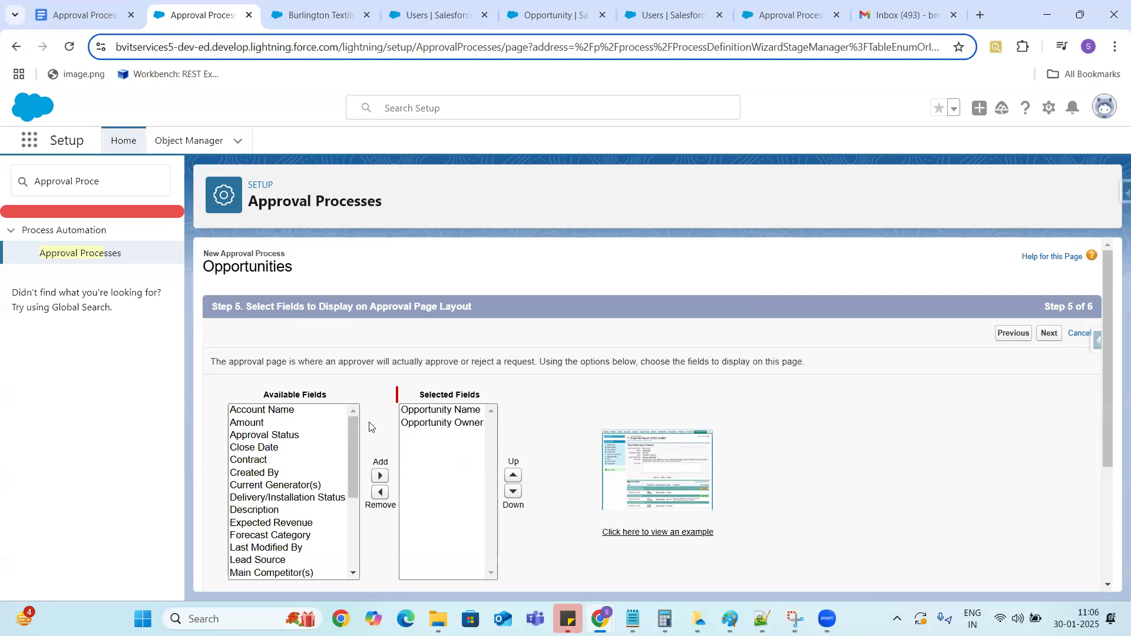
click(1047, 333)
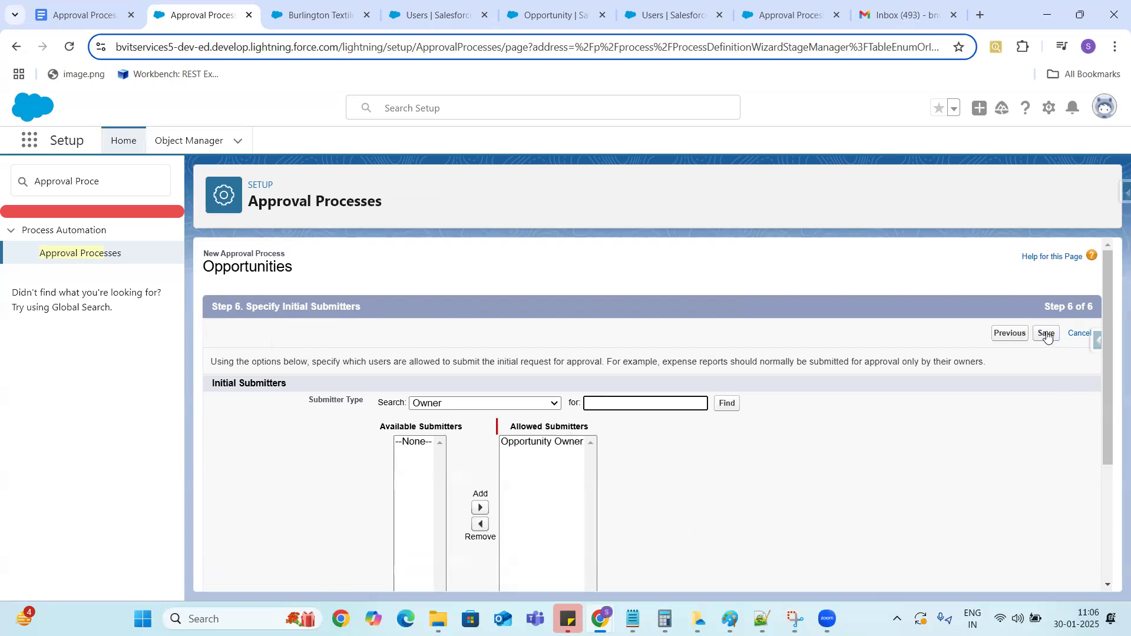
click(1047, 334)
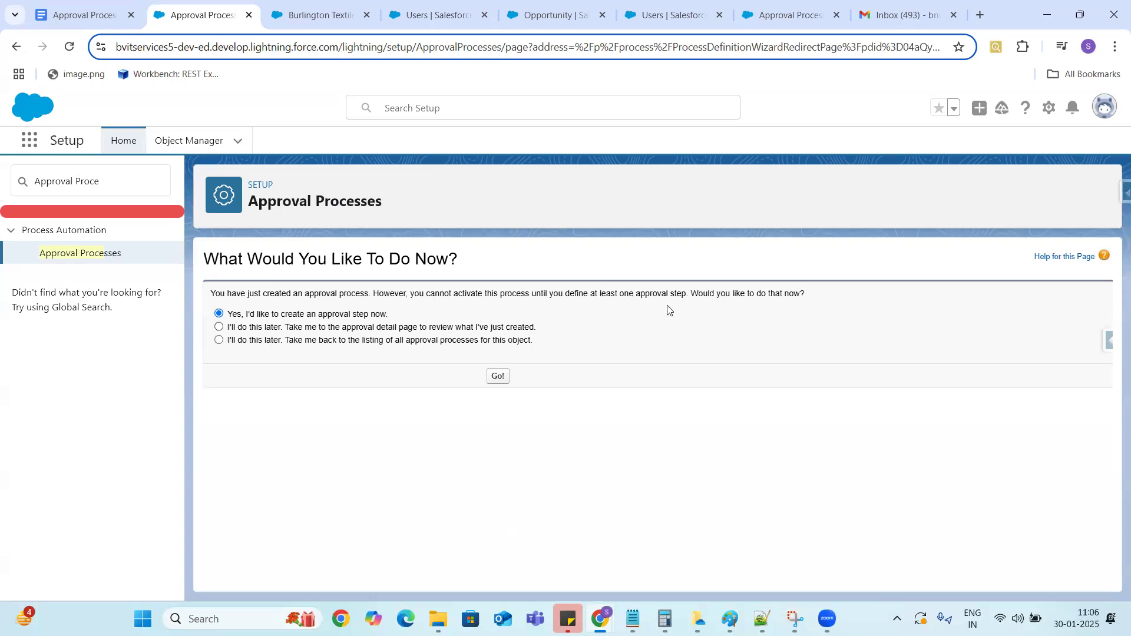
Create the process's first approval step, named "Approval Step1", with step number 1.
drag(620, 290, 686, 294)
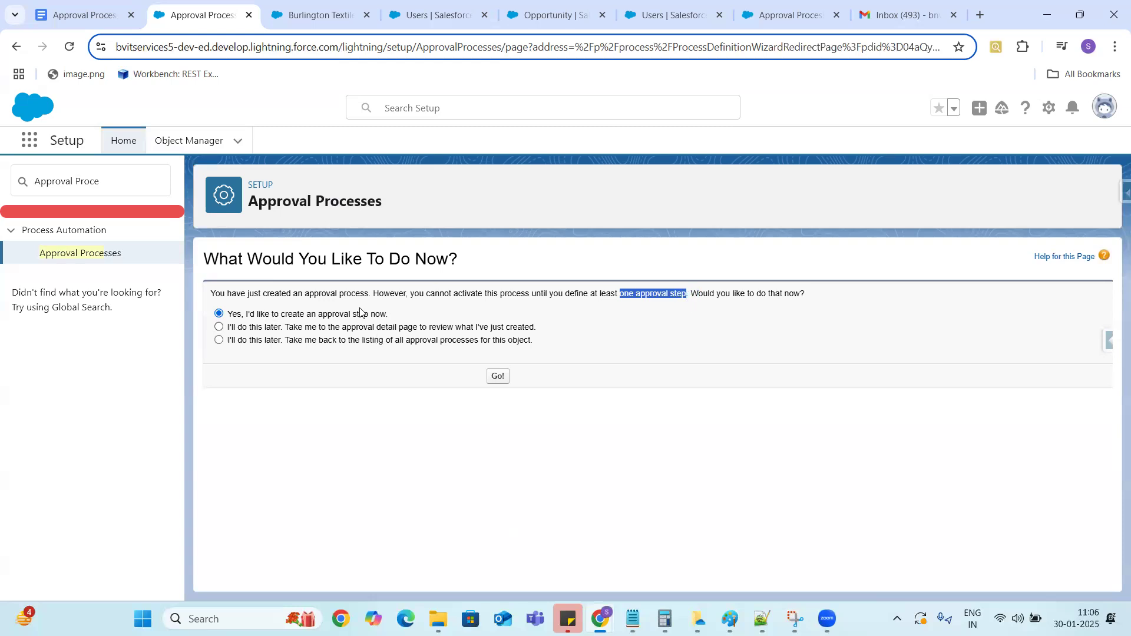
click(498, 379)
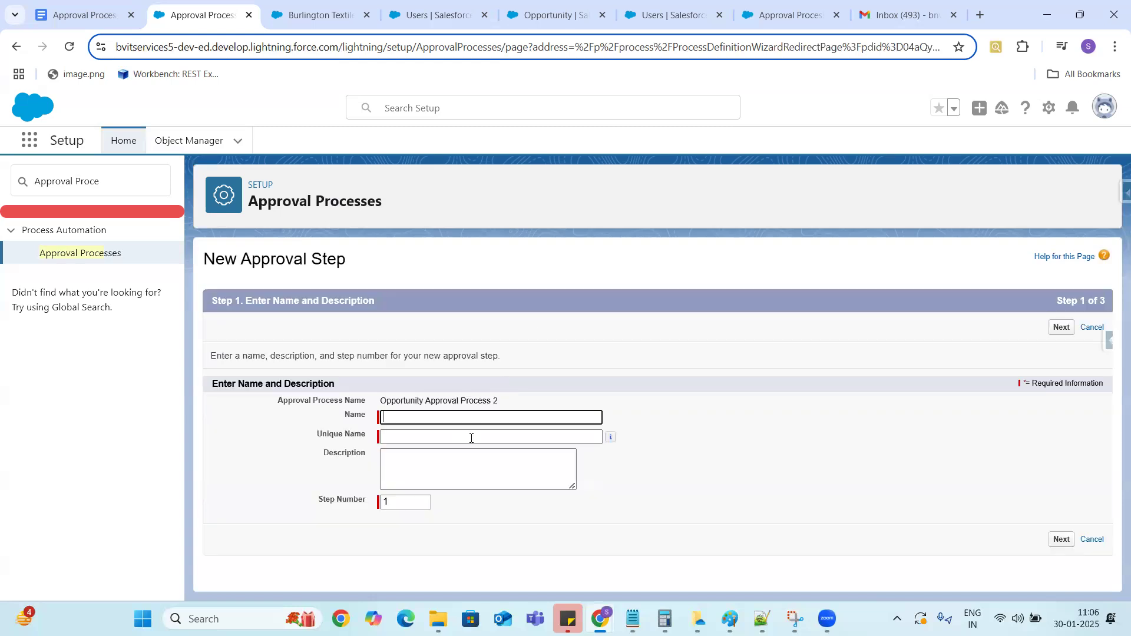
click(415, 411)
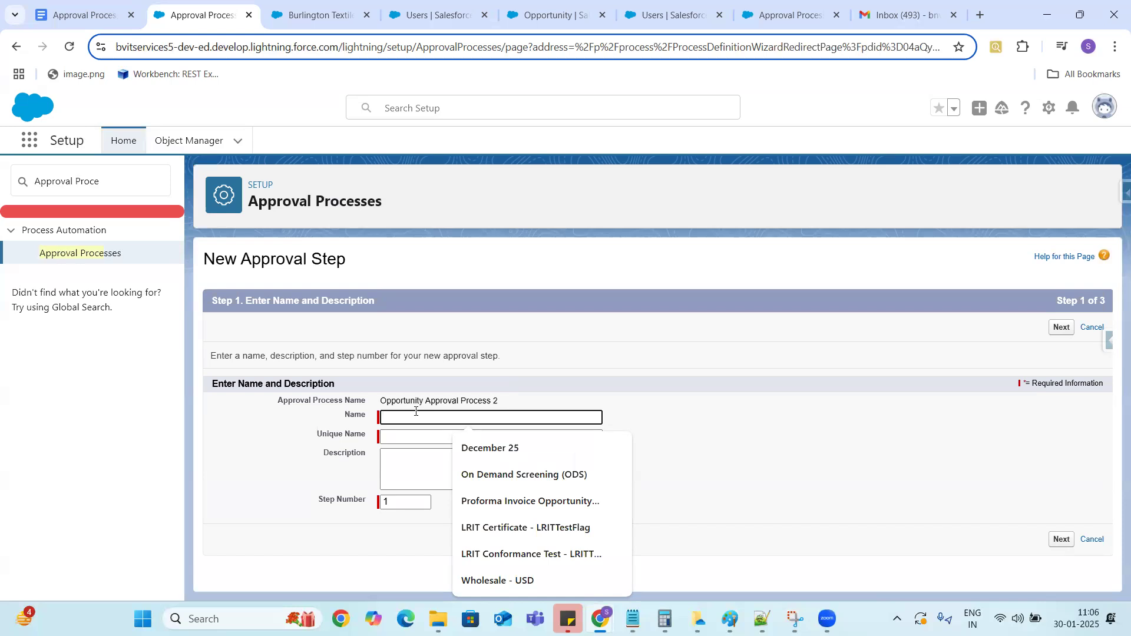
text(A)
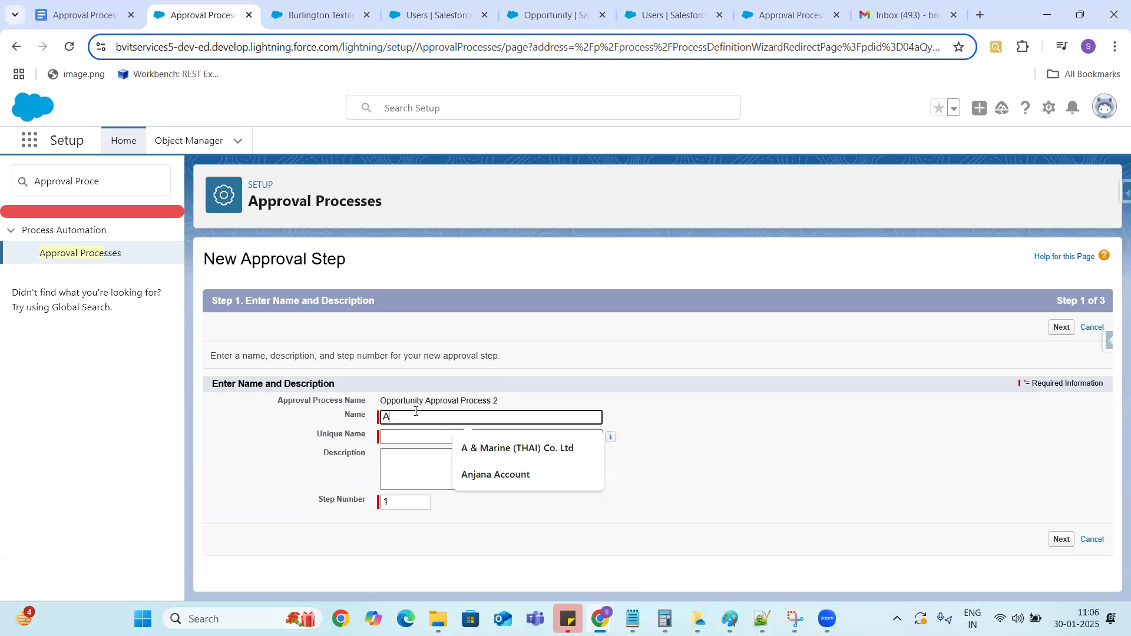
text(pproval Step1)
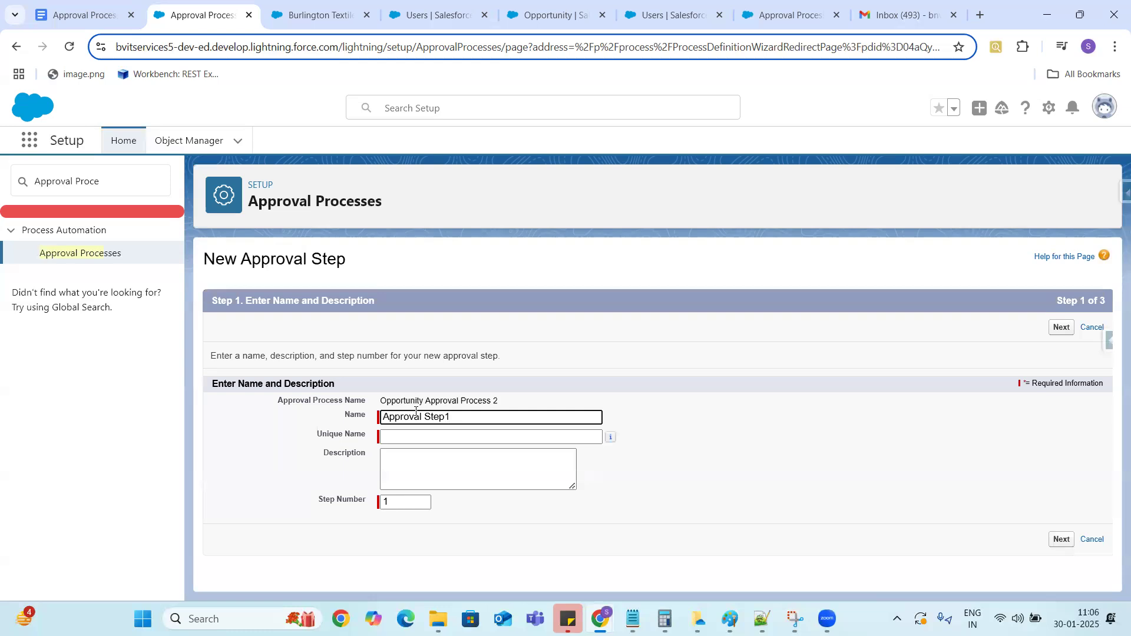
click(415, 437)
key(Return)
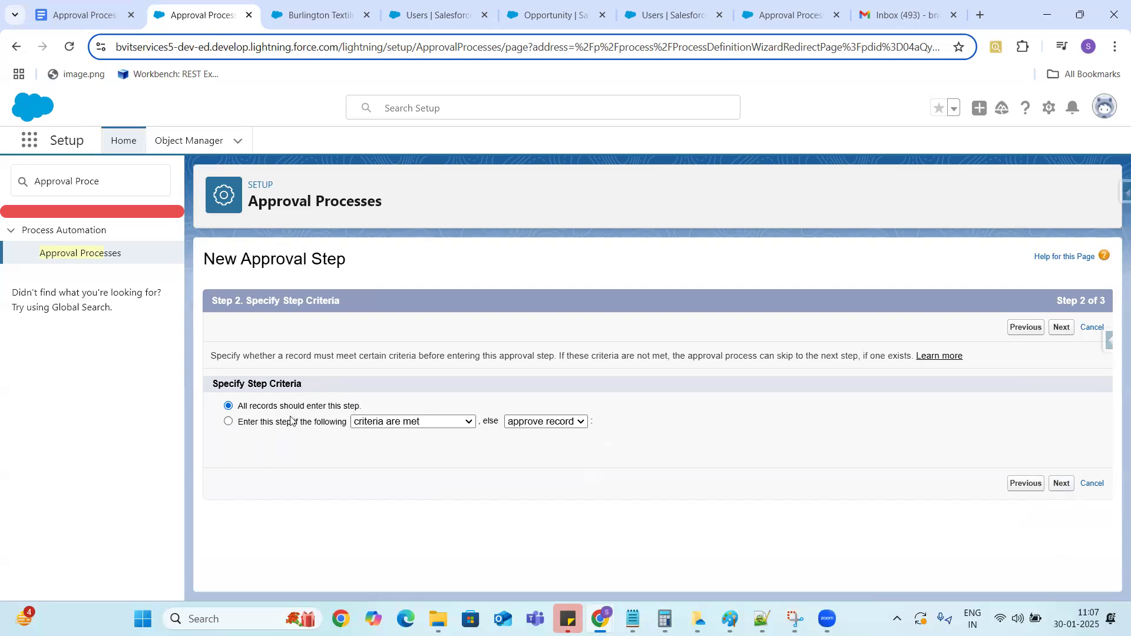
Restrict the step to Opportunity Amount equals 5000, else approve record, and save it with the submitter choosing the approver manually.
click(228, 421)
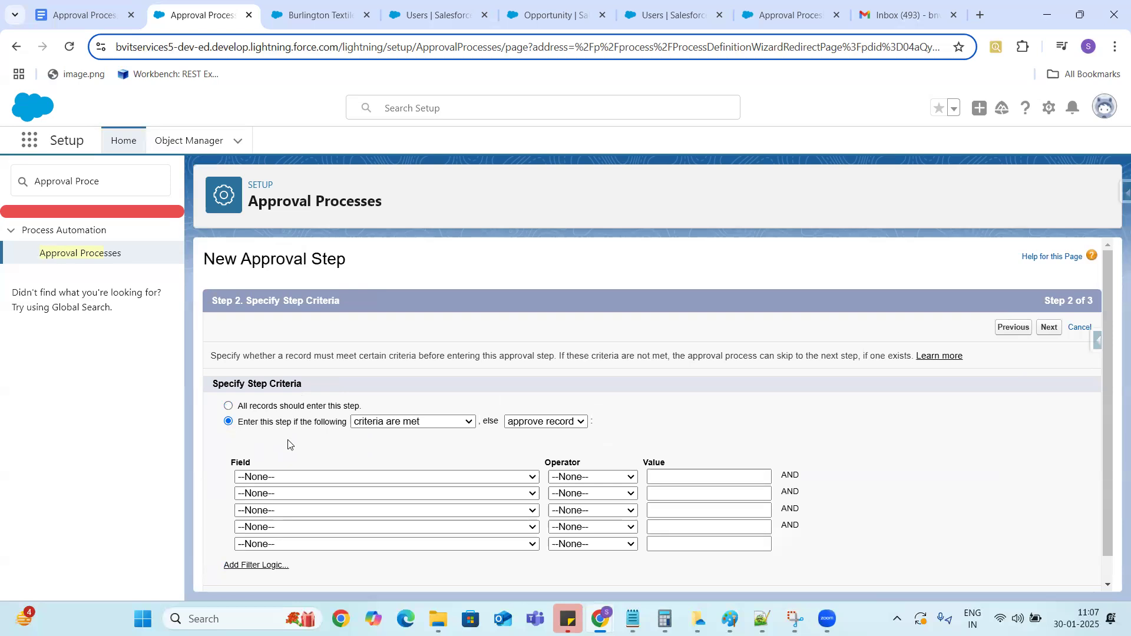
click(418, 482)
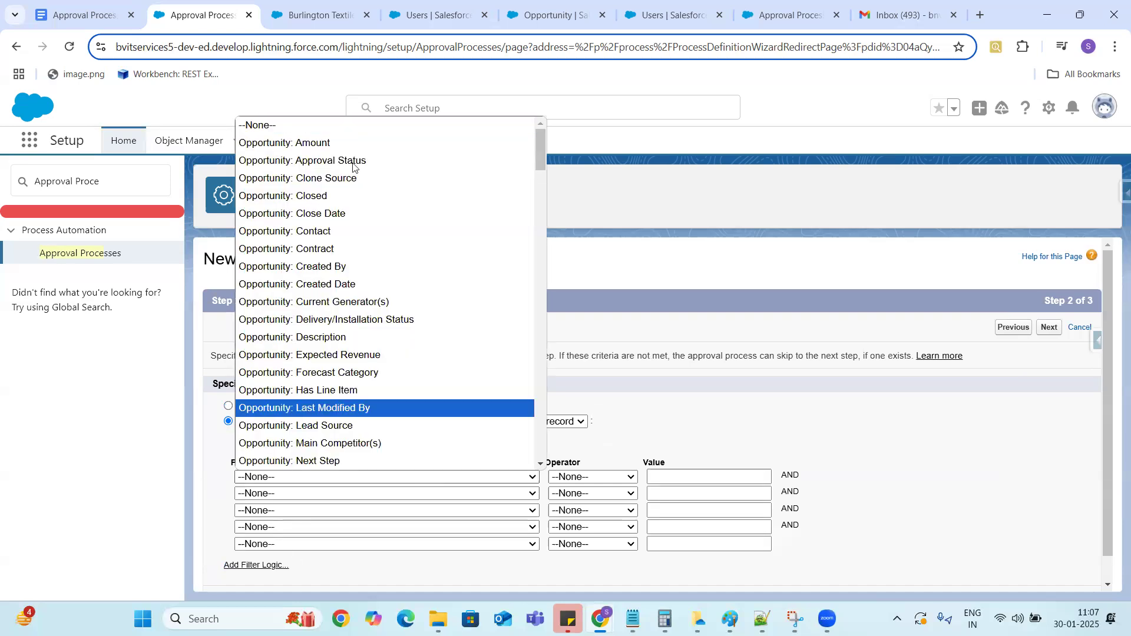
click(336, 143)
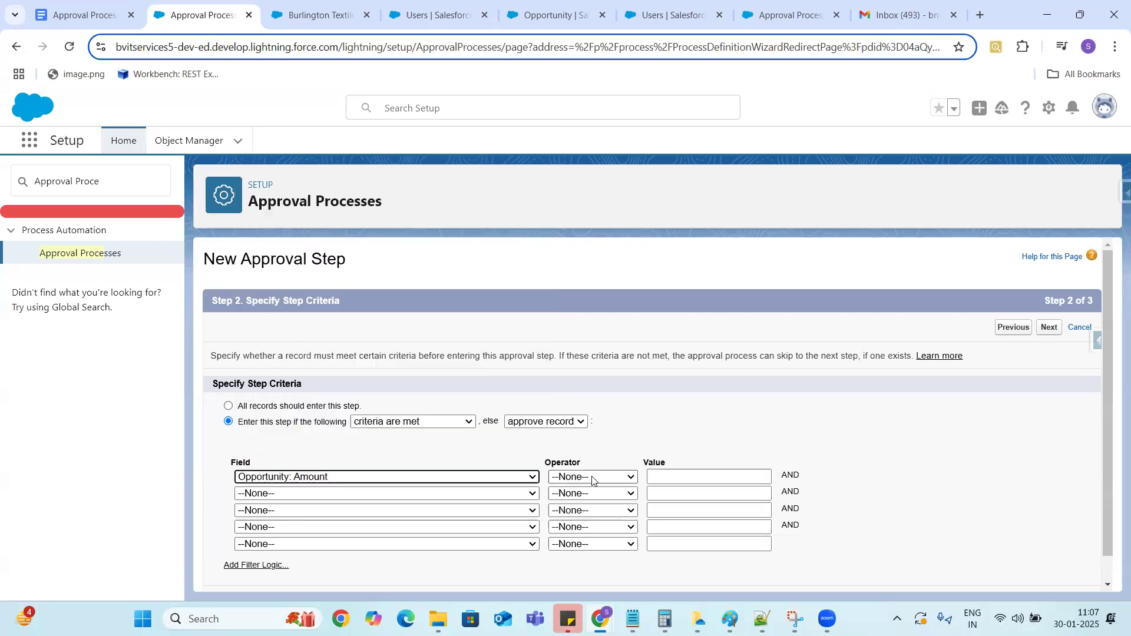
click(593, 477)
click(574, 373)
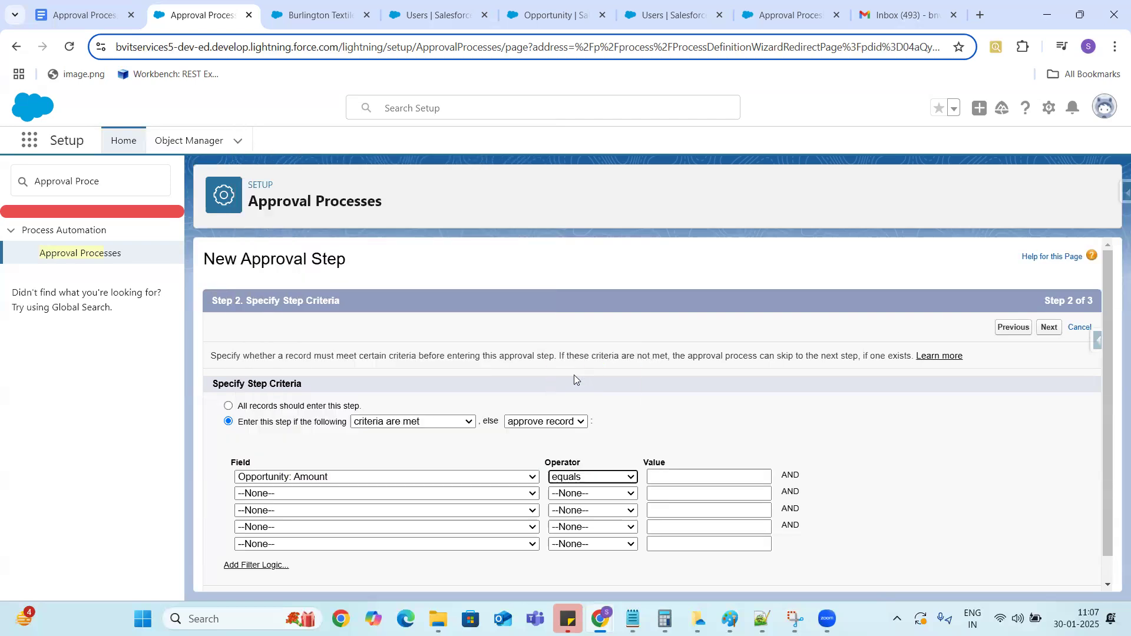
click(673, 476)
text(5)
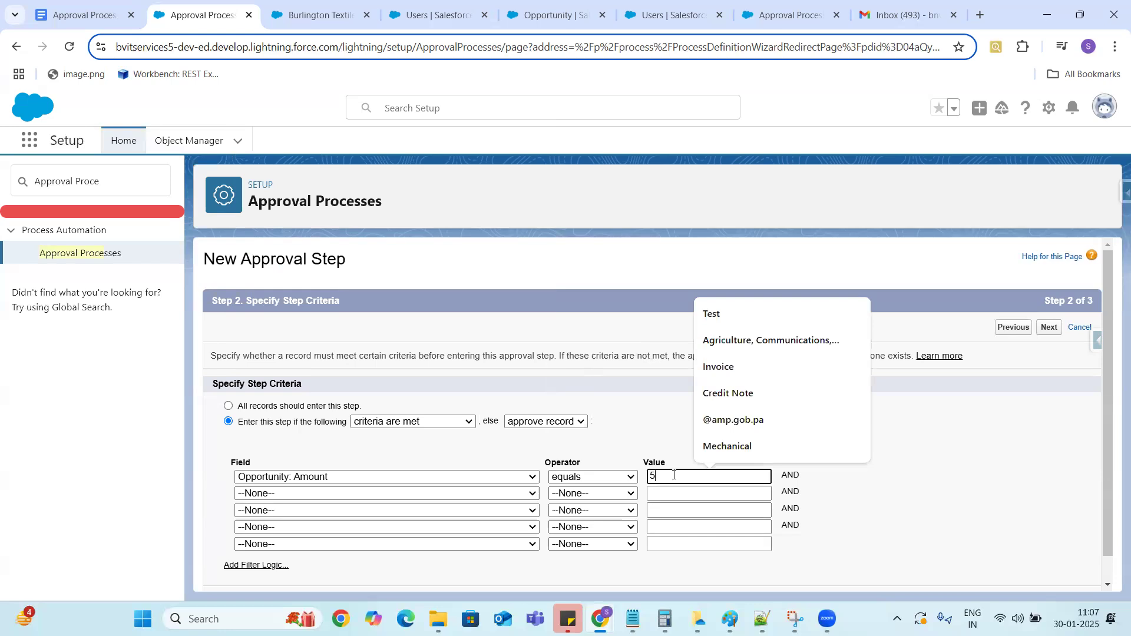
text(000)
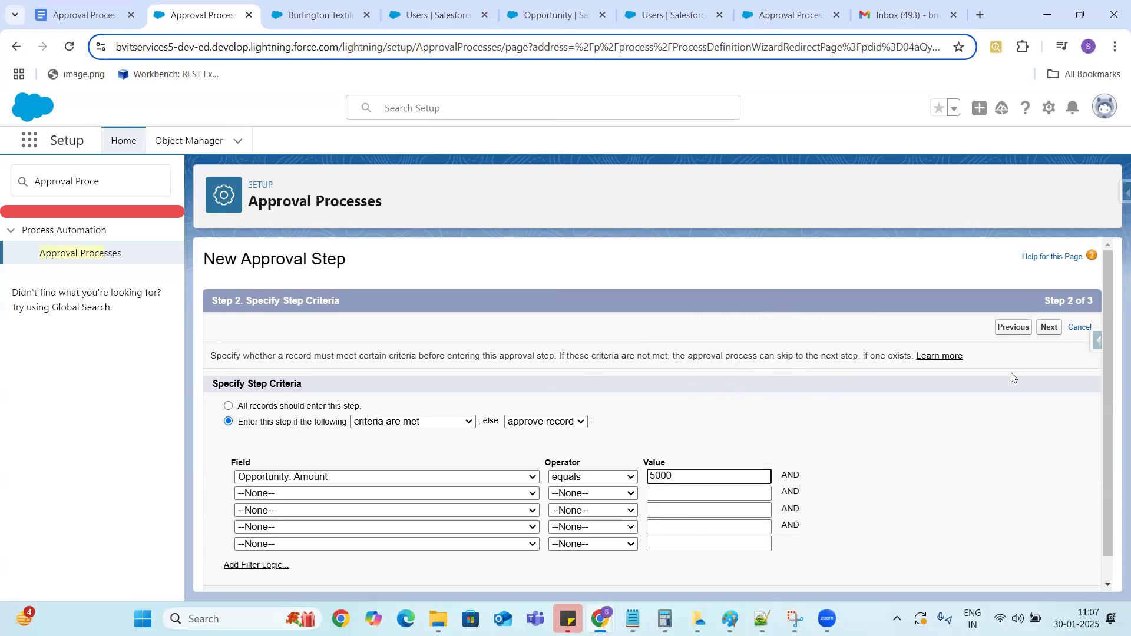
click(1048, 330)
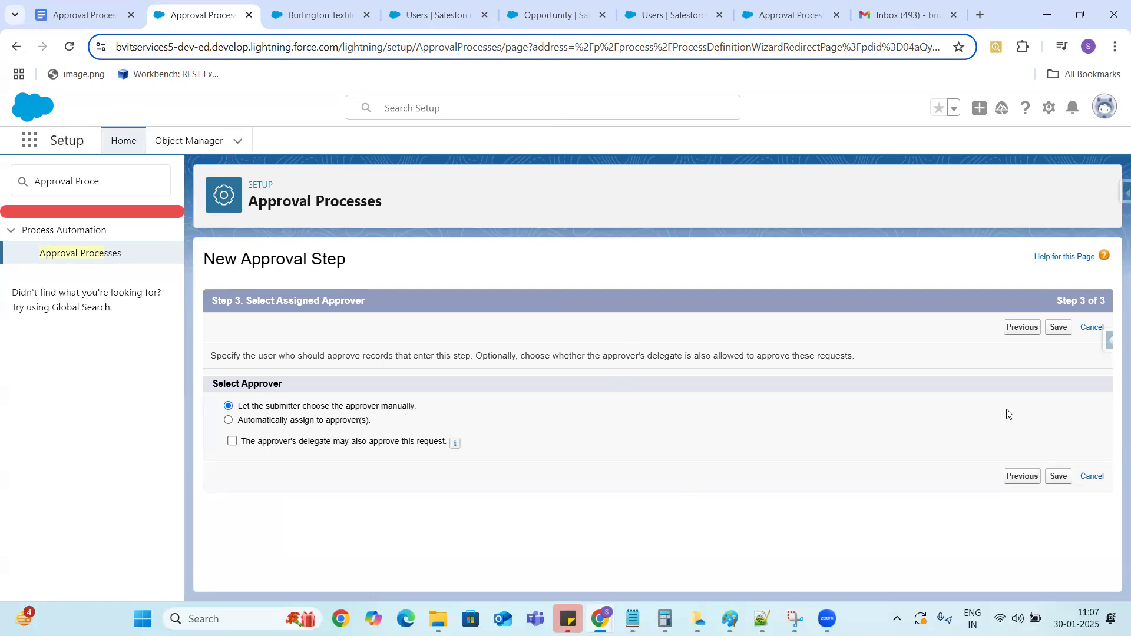
click(1058, 327)
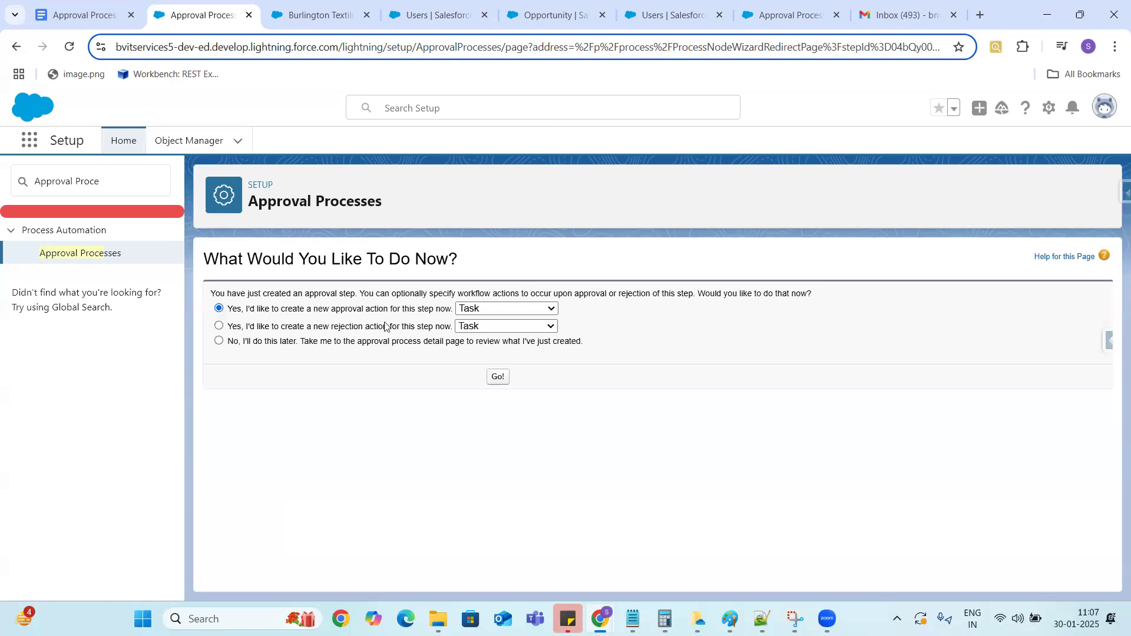
Add a new Field Update approval action to the approval step and name it "Update Status" with an auto-filled unique name.
click(534, 310)
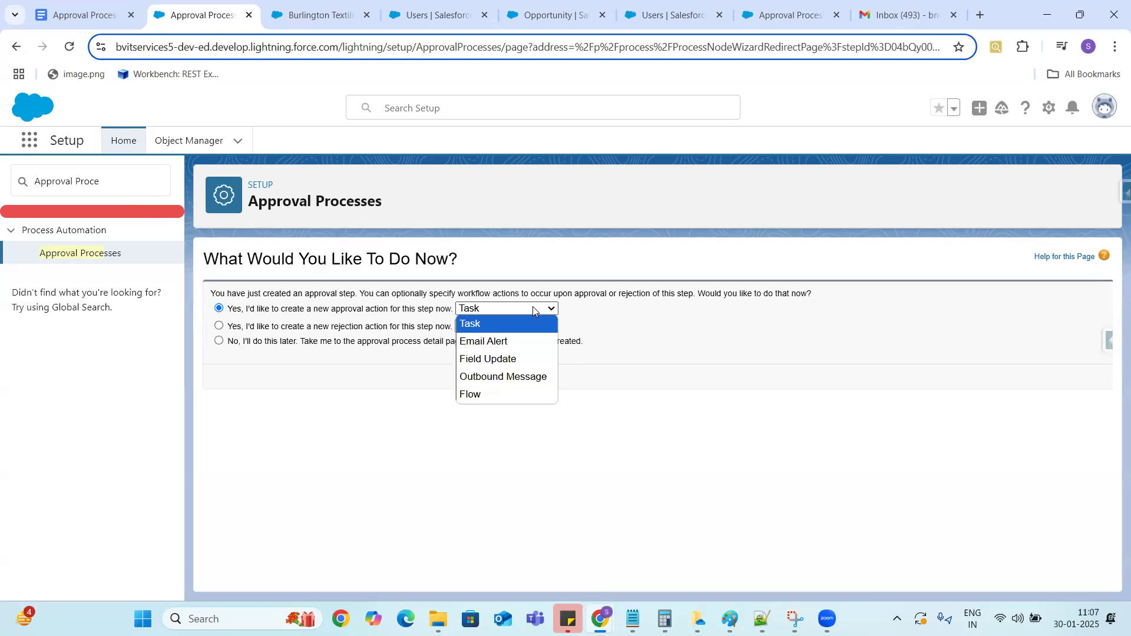
click(495, 359)
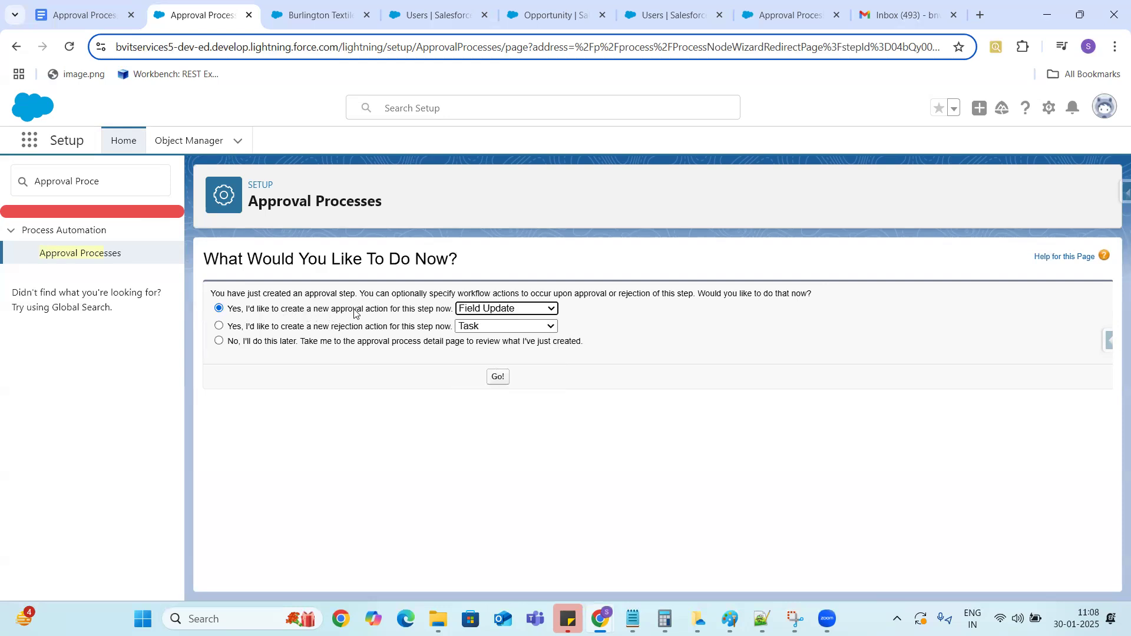
click(497, 380)
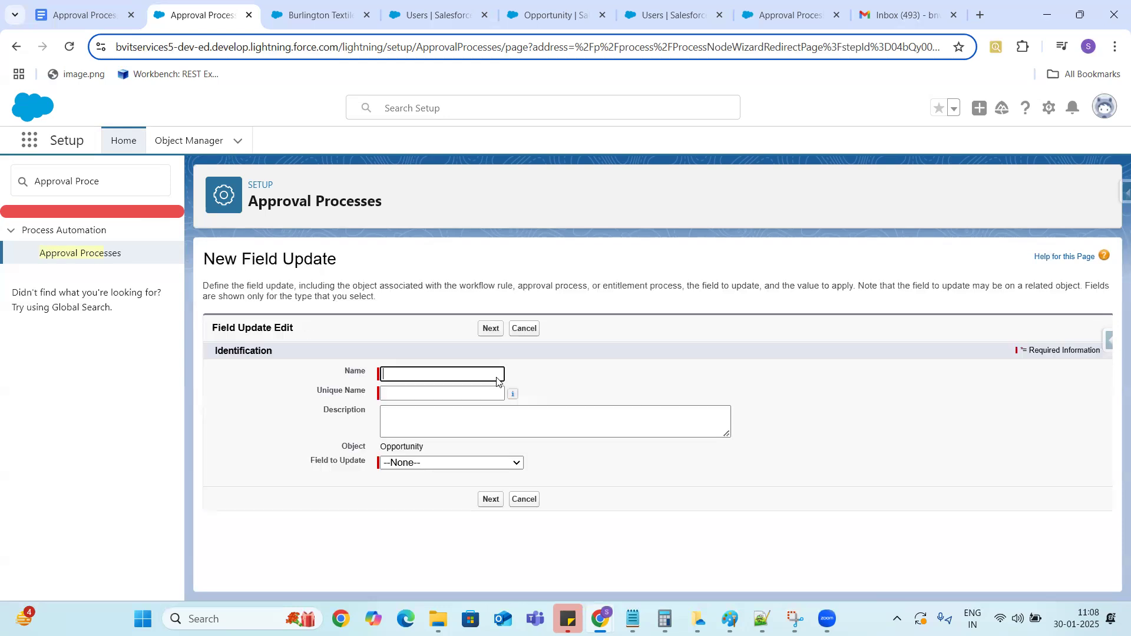
click(440, 373)
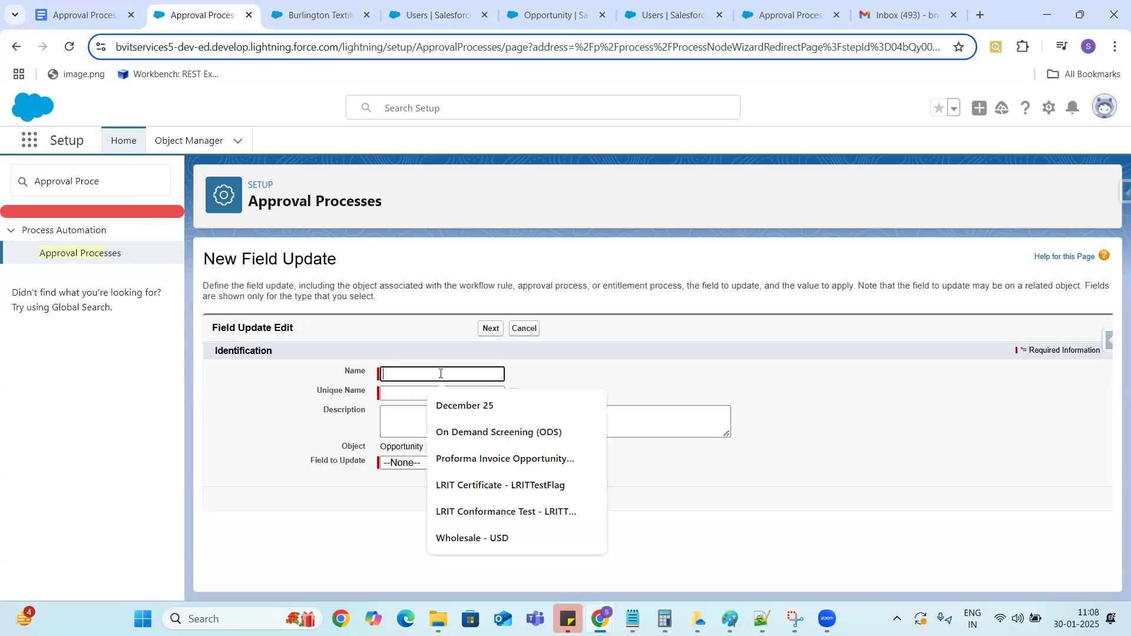
text(Up)
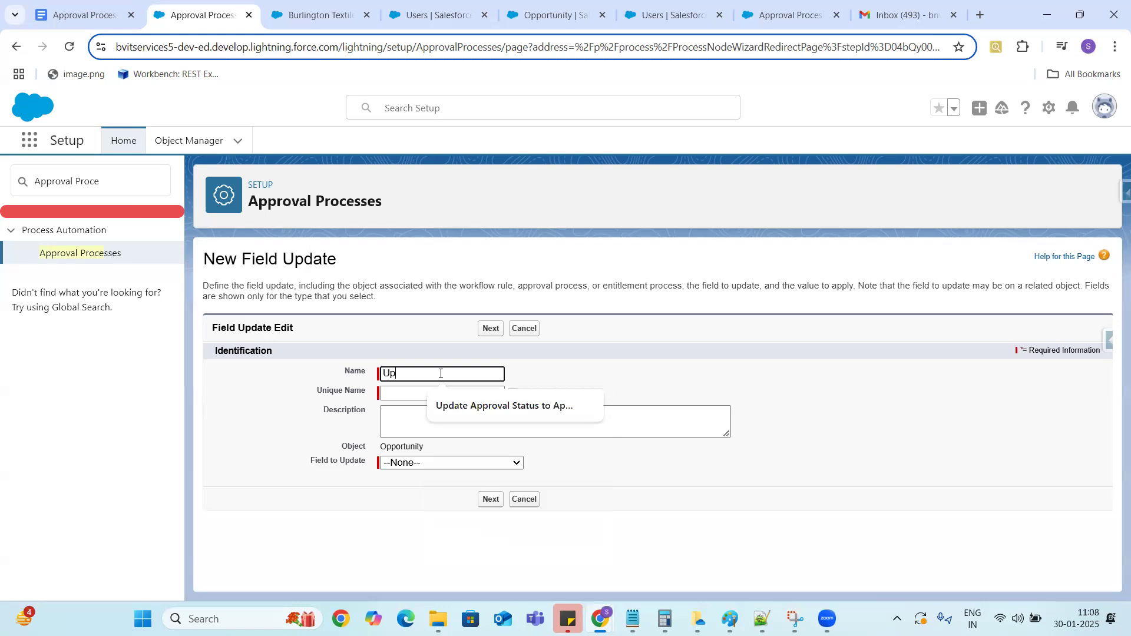
text(date S)
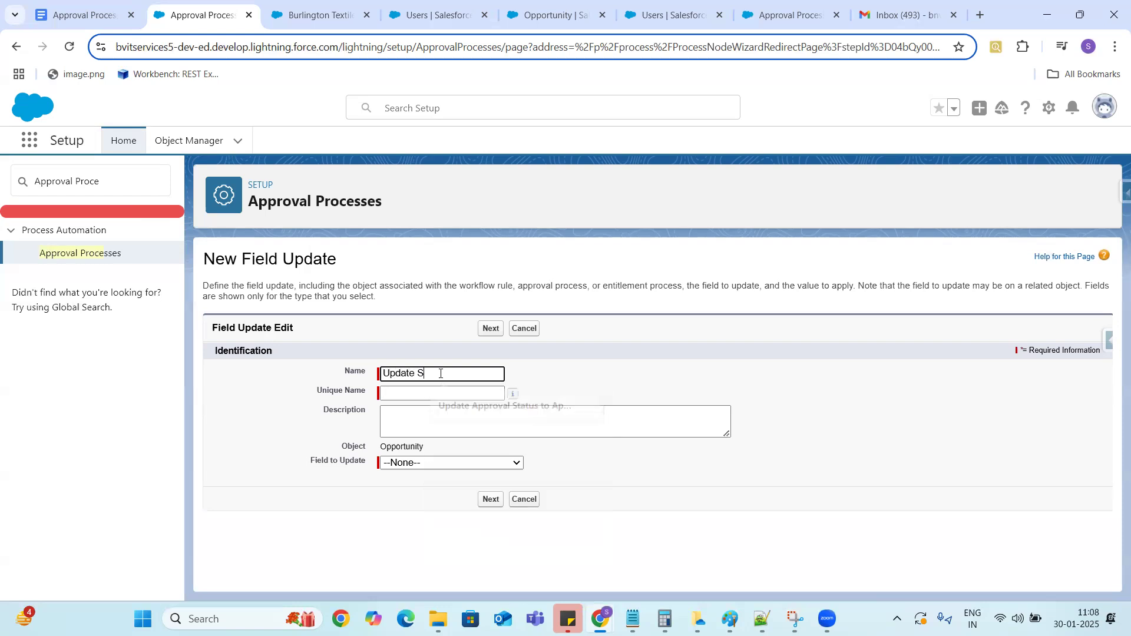
text(ttats)
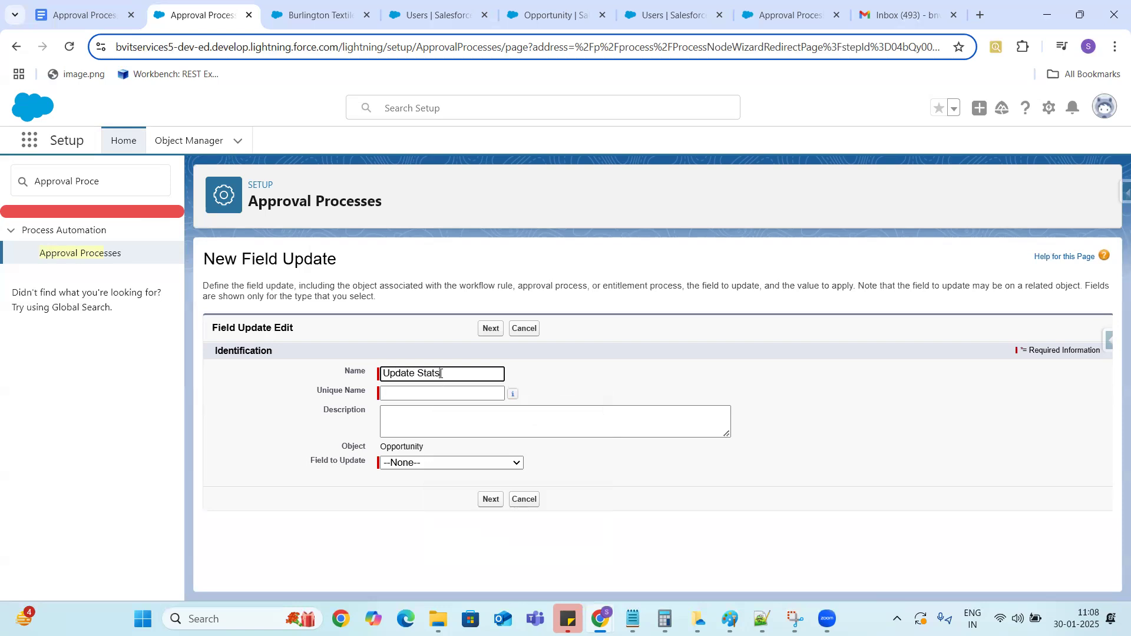
key(BackSpace)
text(us)
click(434, 392)
Choose Approval Status as the field to update, select a specific picklist value for it, and save the field update.
click(429, 463)
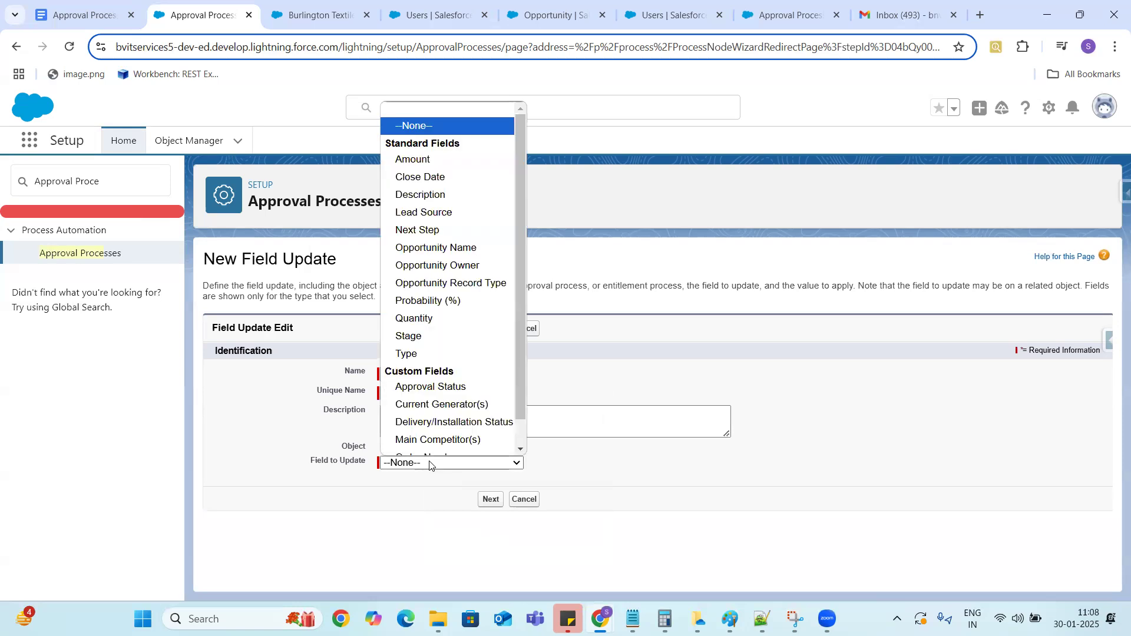
scroll(436, 377, down, 1)
click(435, 358)
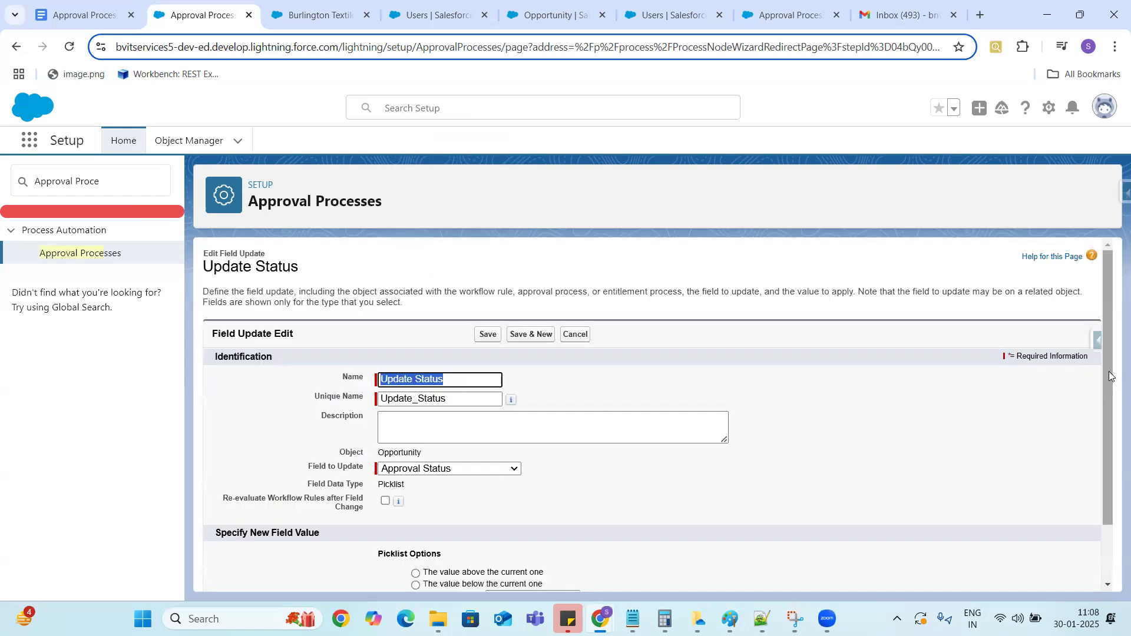
scroll(1113, 490, down, 1)
scroll(1113, 490, down, 1)
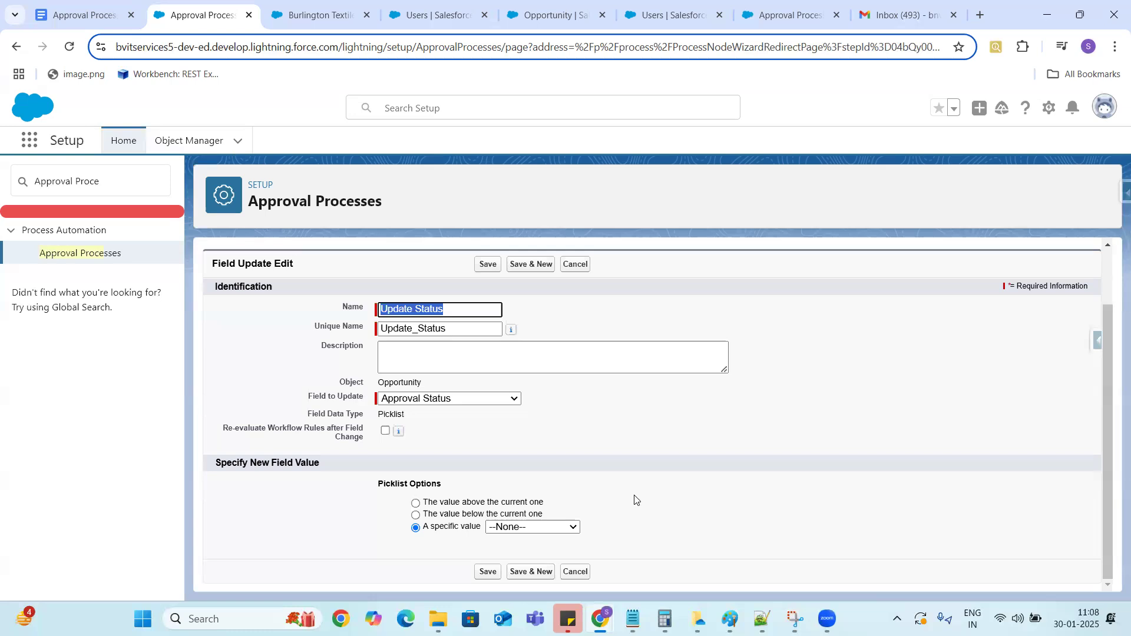
click(550, 527)
click(557, 457)
key(Return)
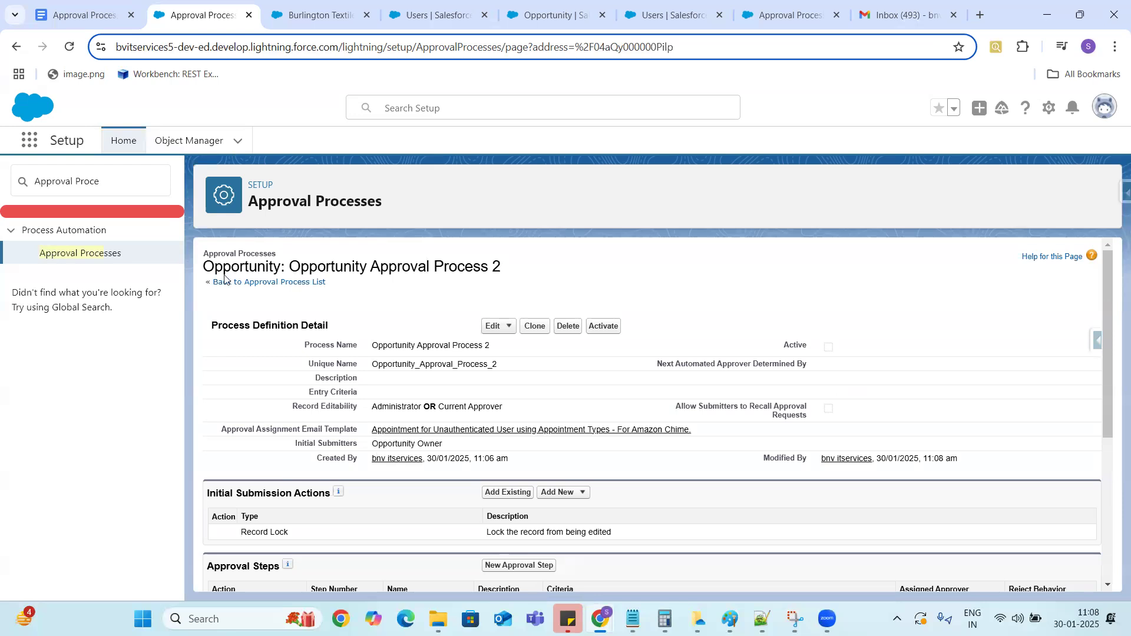
Review Opportunity Approval Process 2, examining its definition details, the actions under Approval Step1, and the record editability setting.
drag(208, 328, 731, 443)
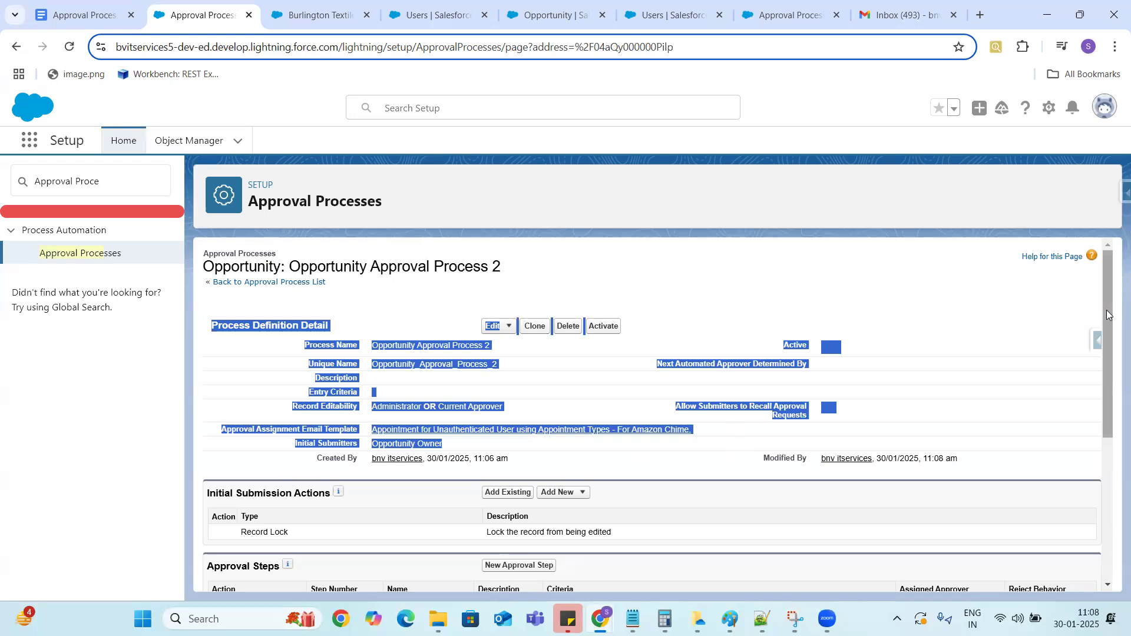
drag(1109, 316, 1114, 423)
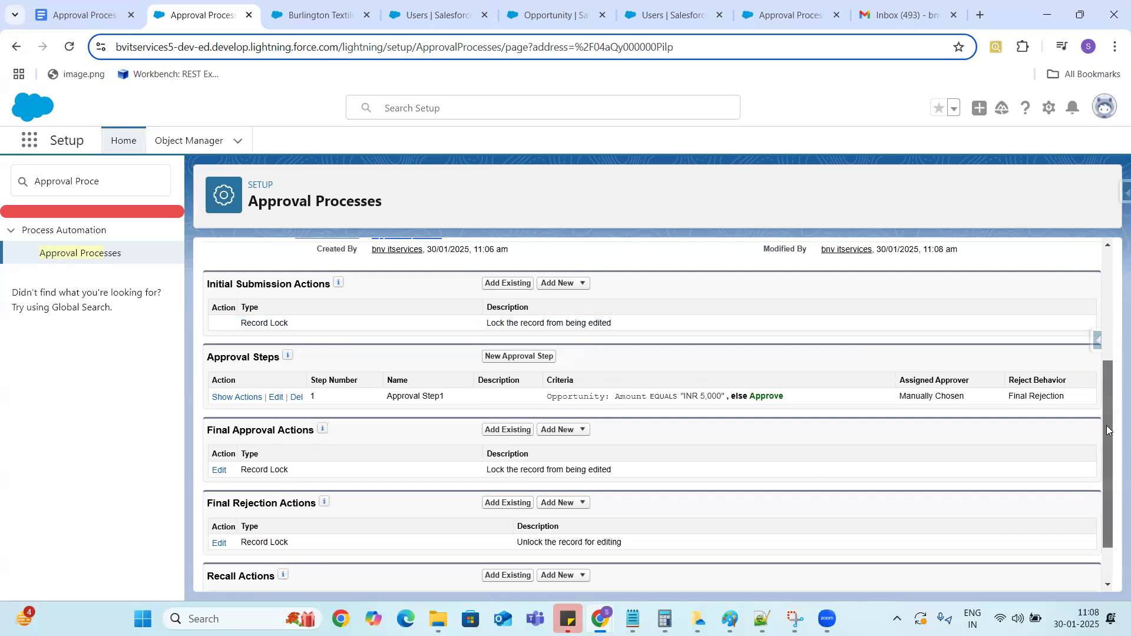
drag(1107, 430, 1113, 492)
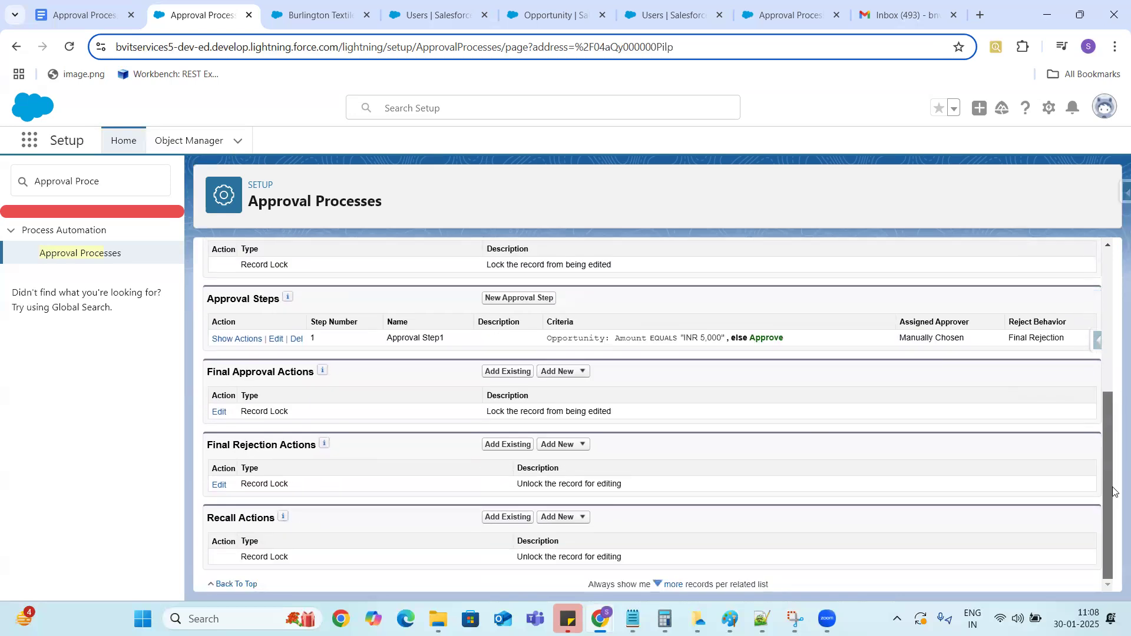
click(245, 341)
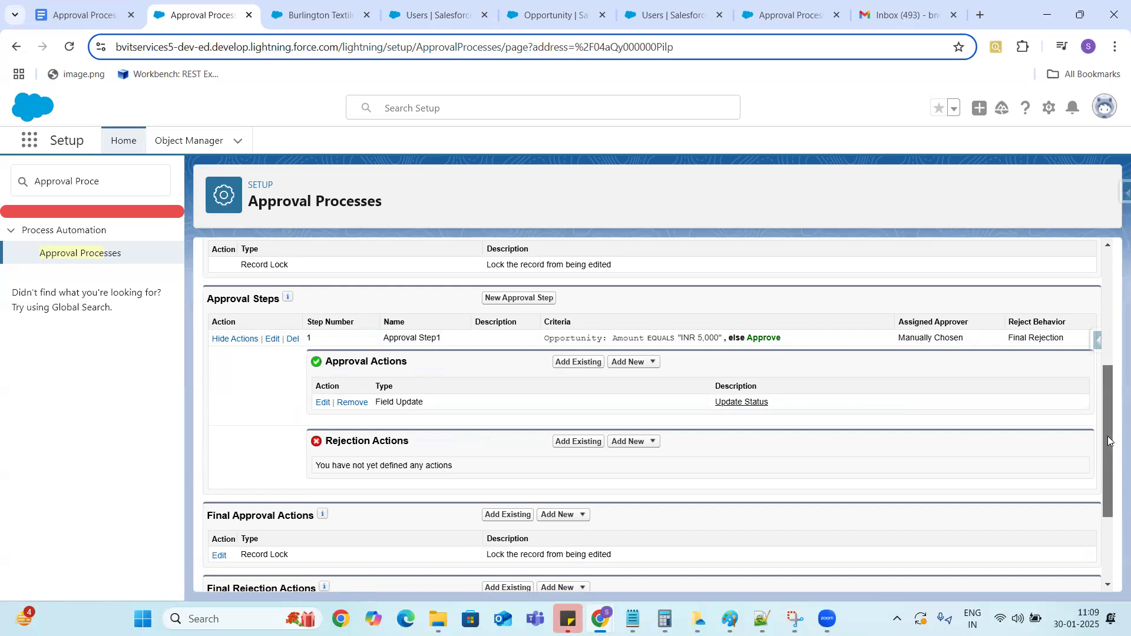
scroll(1107, 440, down, 3)
scroll(1113, 363, up, 1)
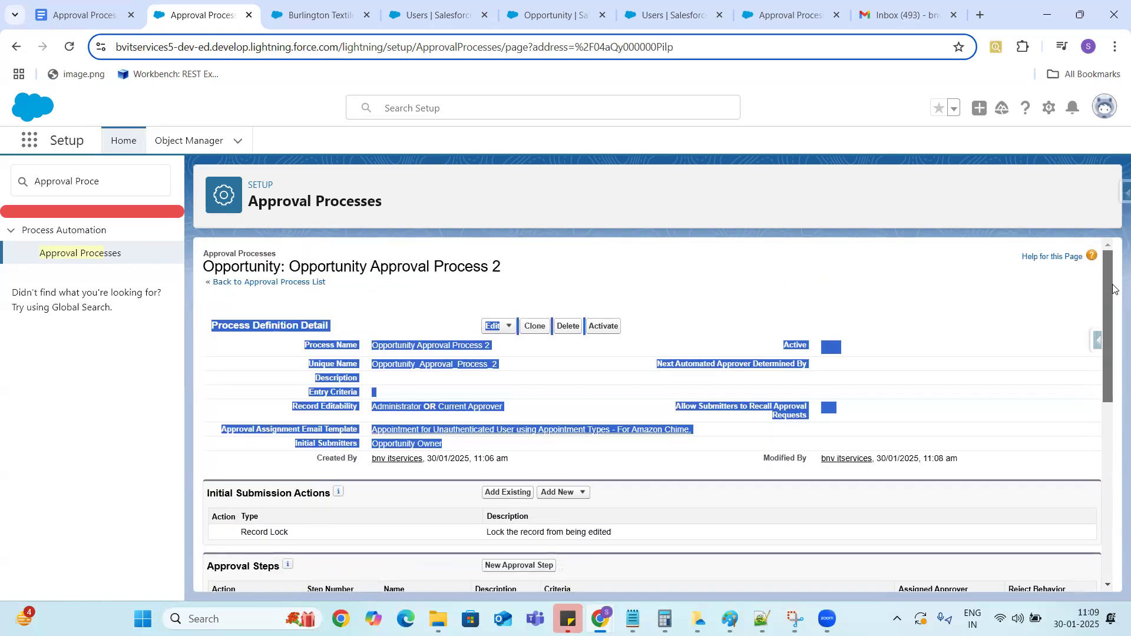
click(743, 276)
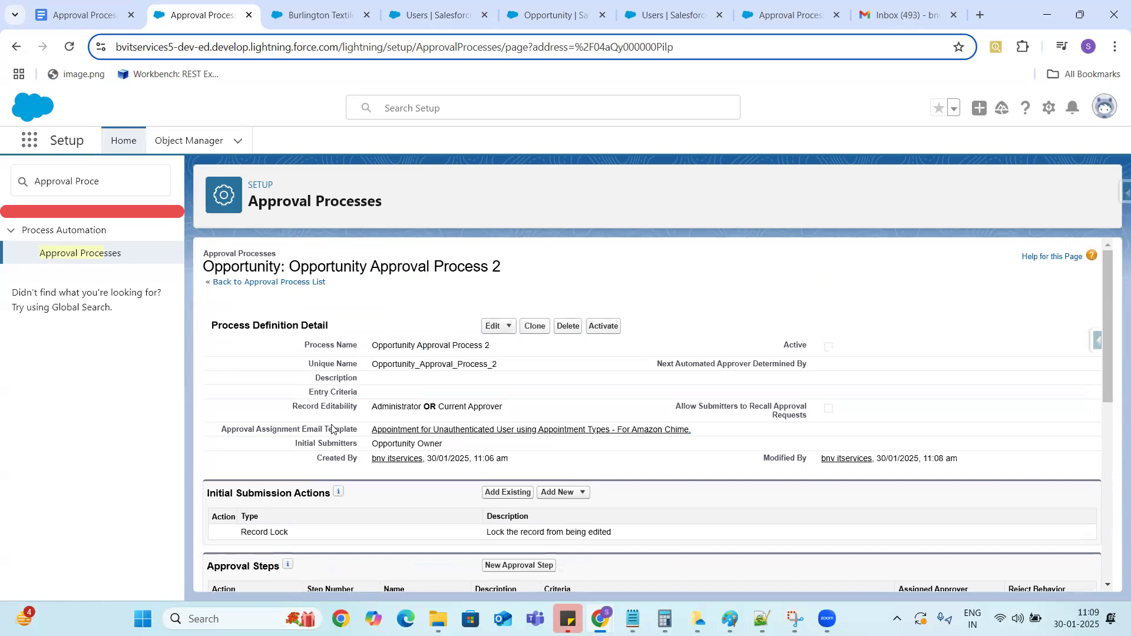
click(292, 406)
shift+click(519, 412)
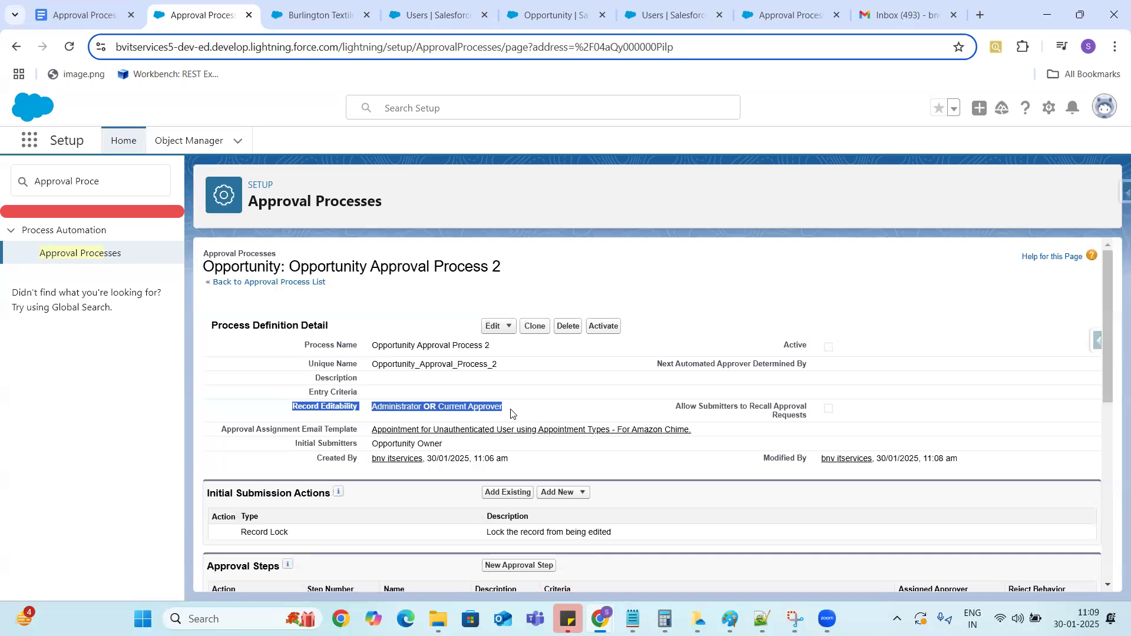
Check the entry criteria and record editability of the active Opportunity Approval Process in its edit wizard, then cancel without changes.
click(104, 257)
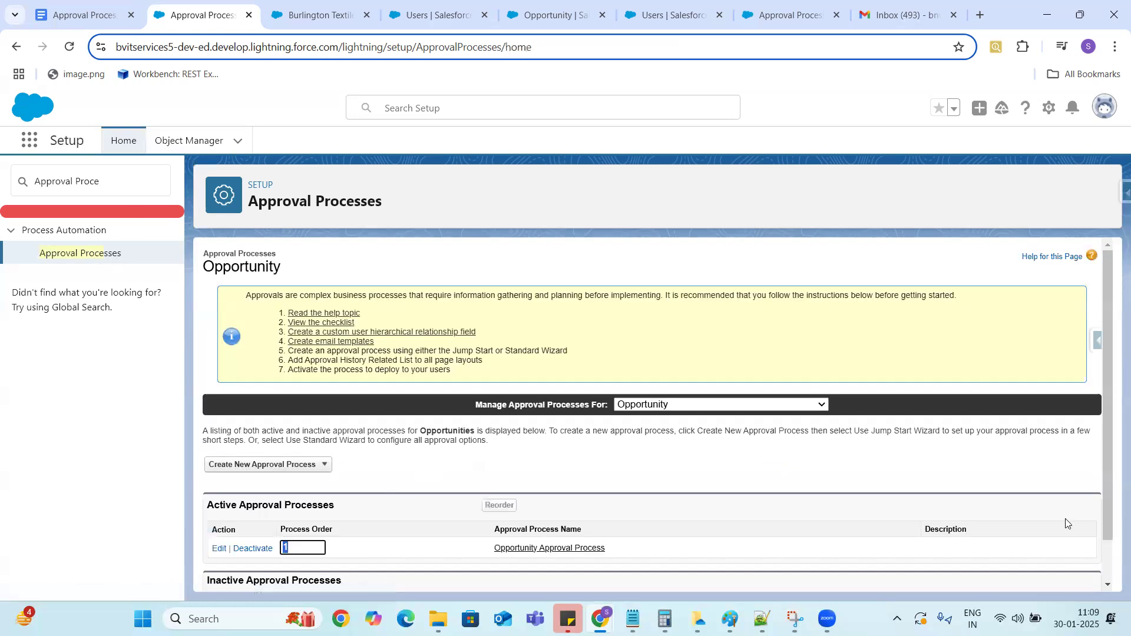
click(1107, 585)
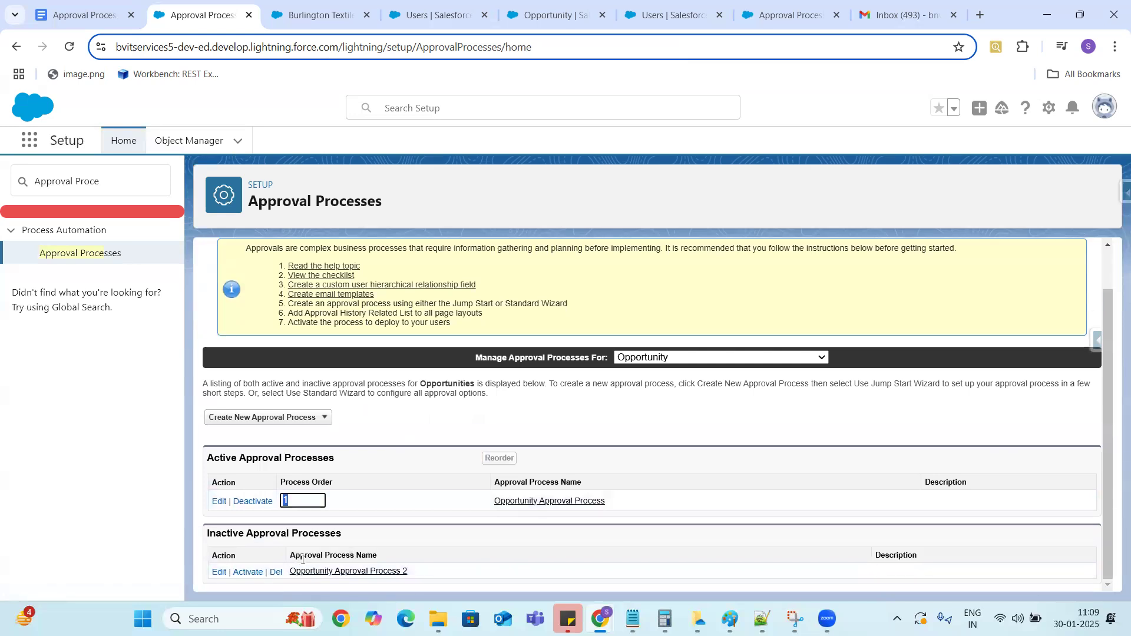
click(219, 501)
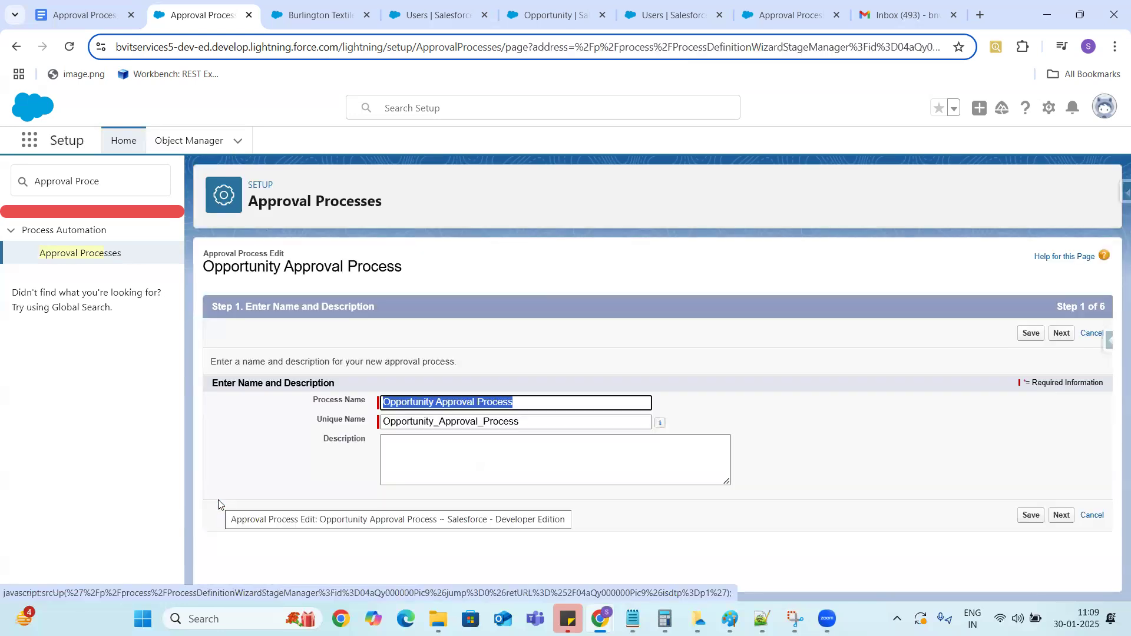
click(1060, 334)
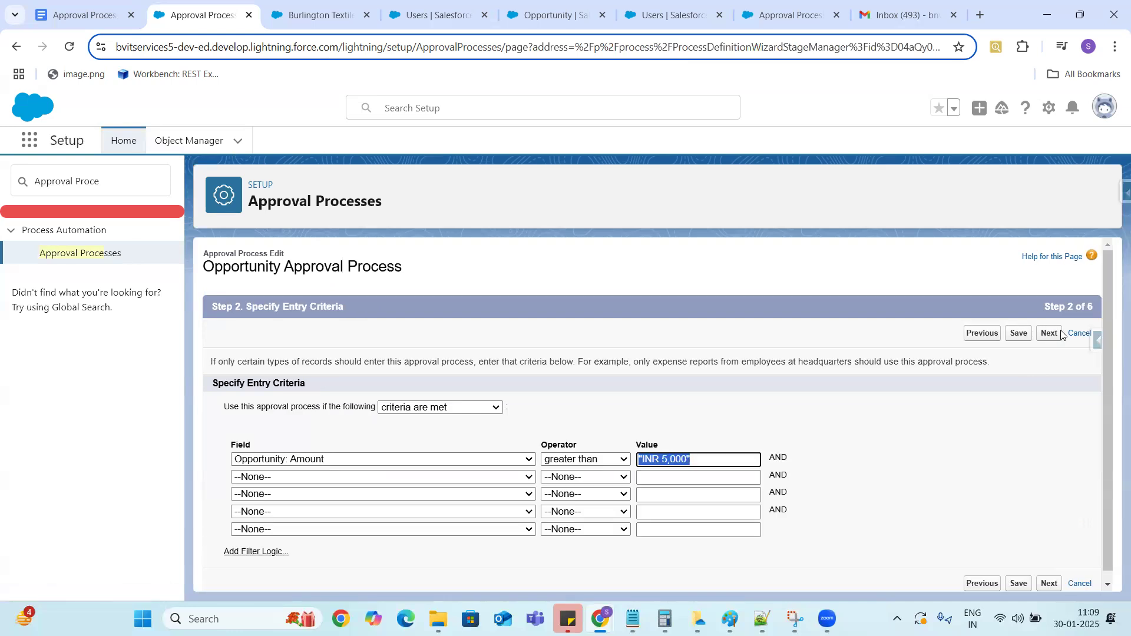
click(1050, 334)
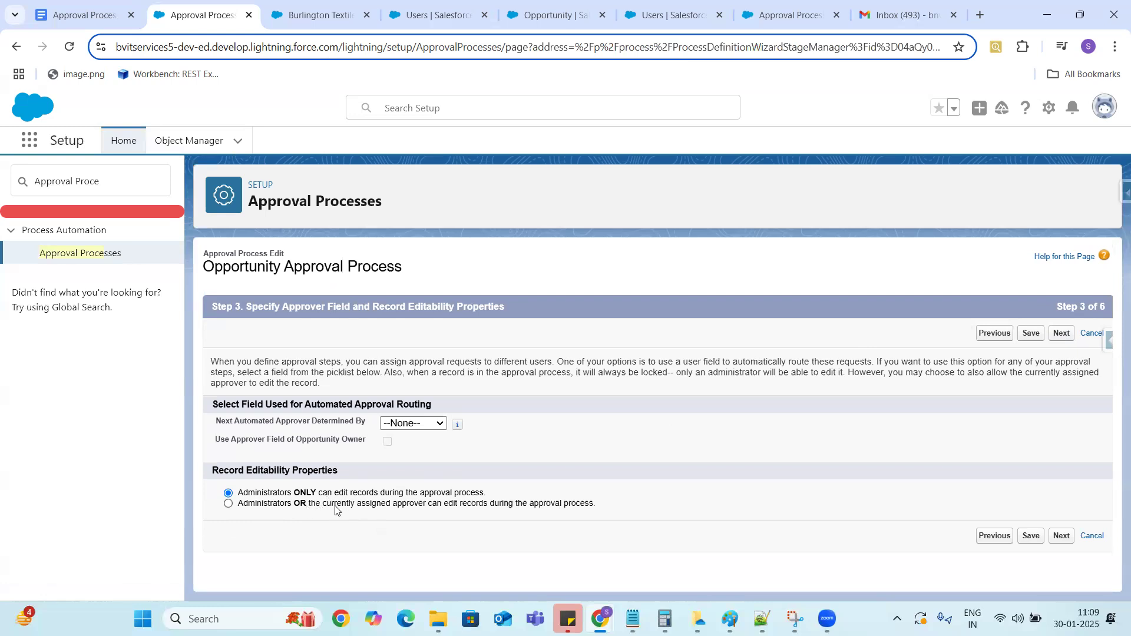
click(1093, 536)
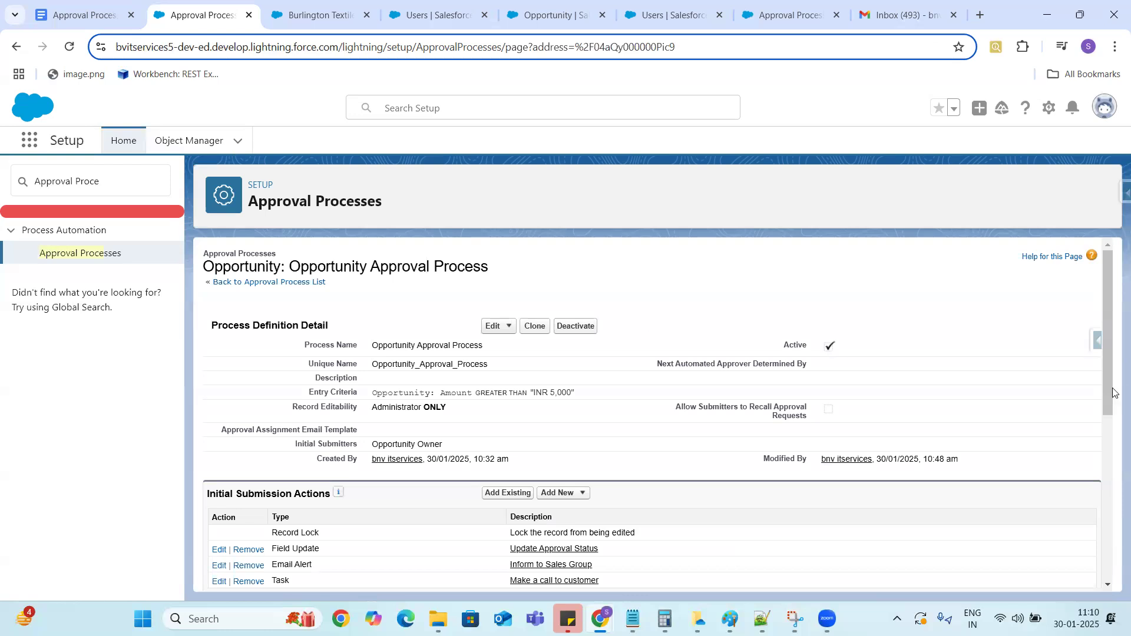
Examine the Opportunity Approval Process's approval steps, final actions, record editability and the parts of its definition available for editing.
drag(1107, 308, 1114, 483)
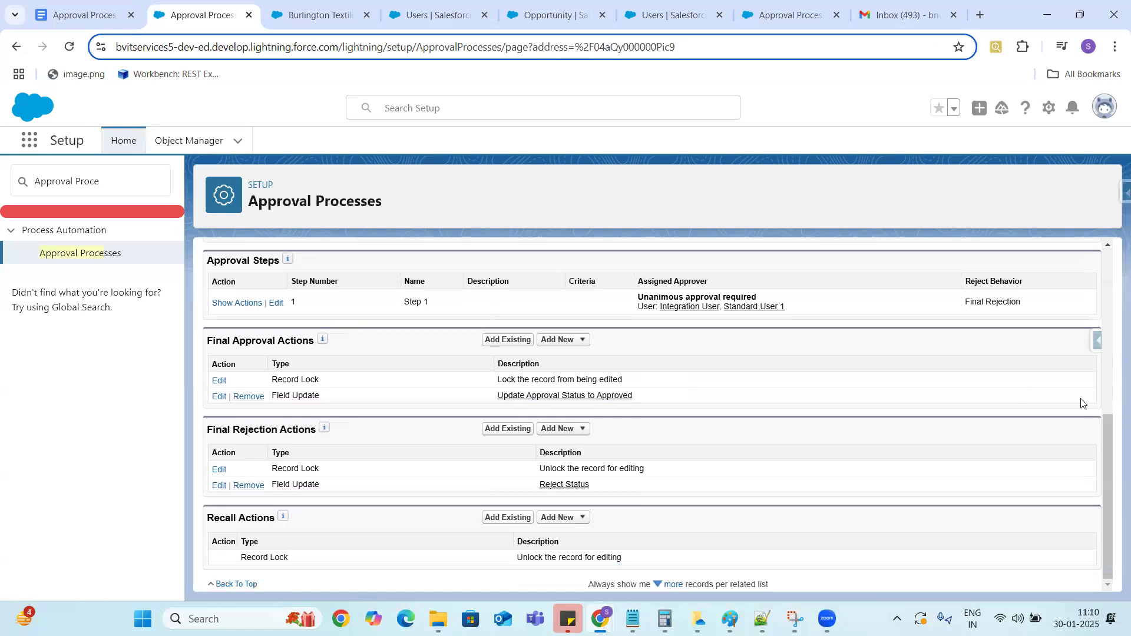
drag(1106, 467, 1113, 288)
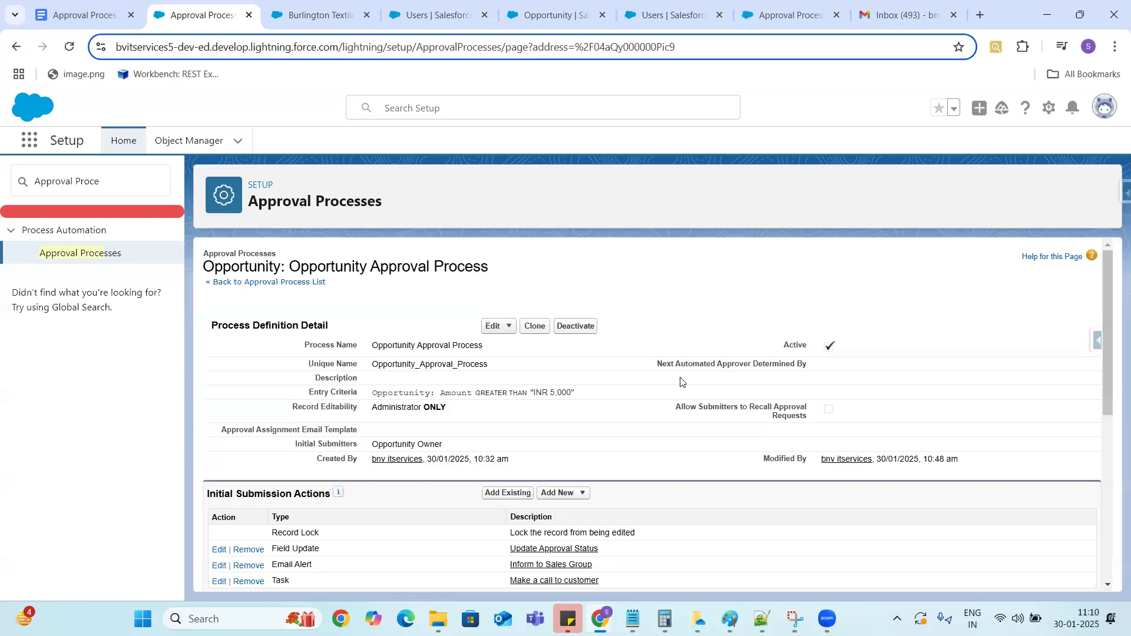
drag(296, 403, 467, 418)
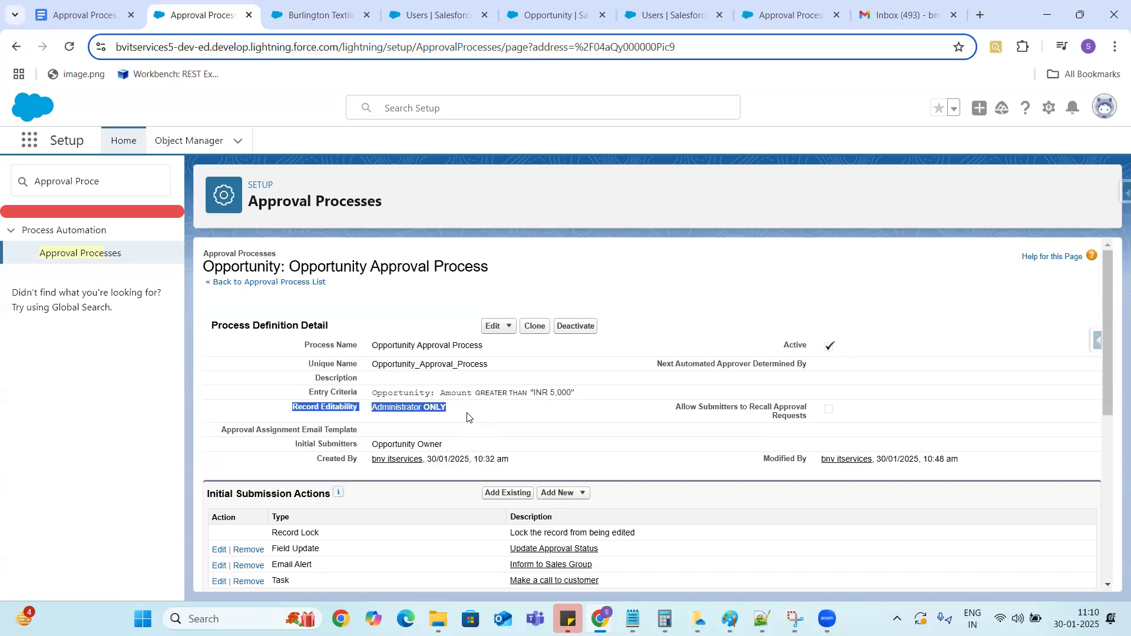
click(497, 328)
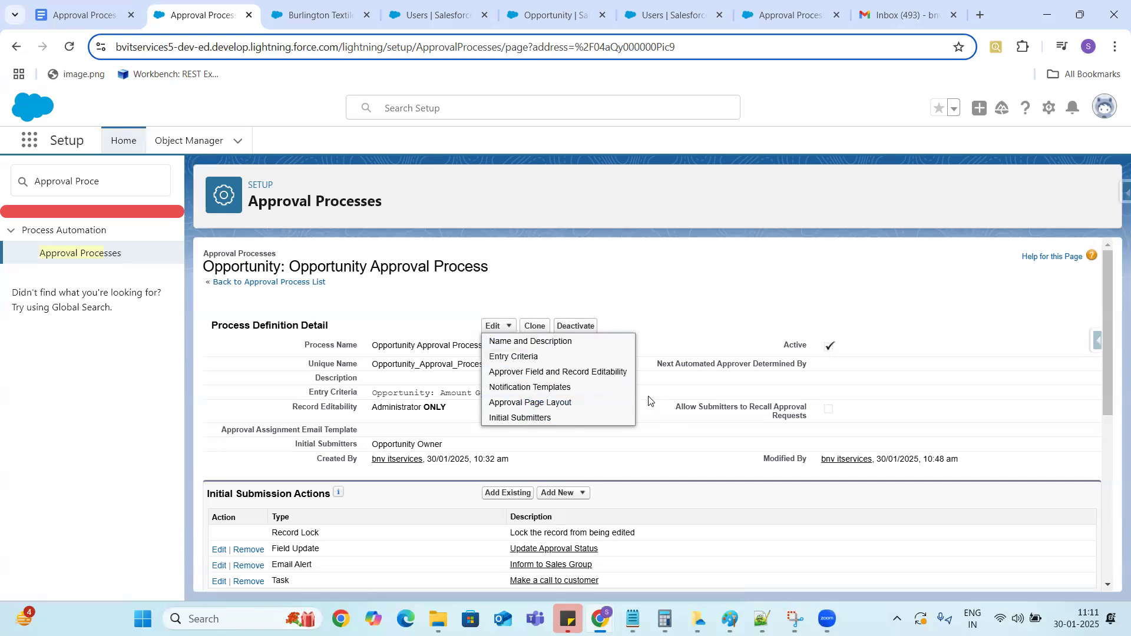
click(732, 314)
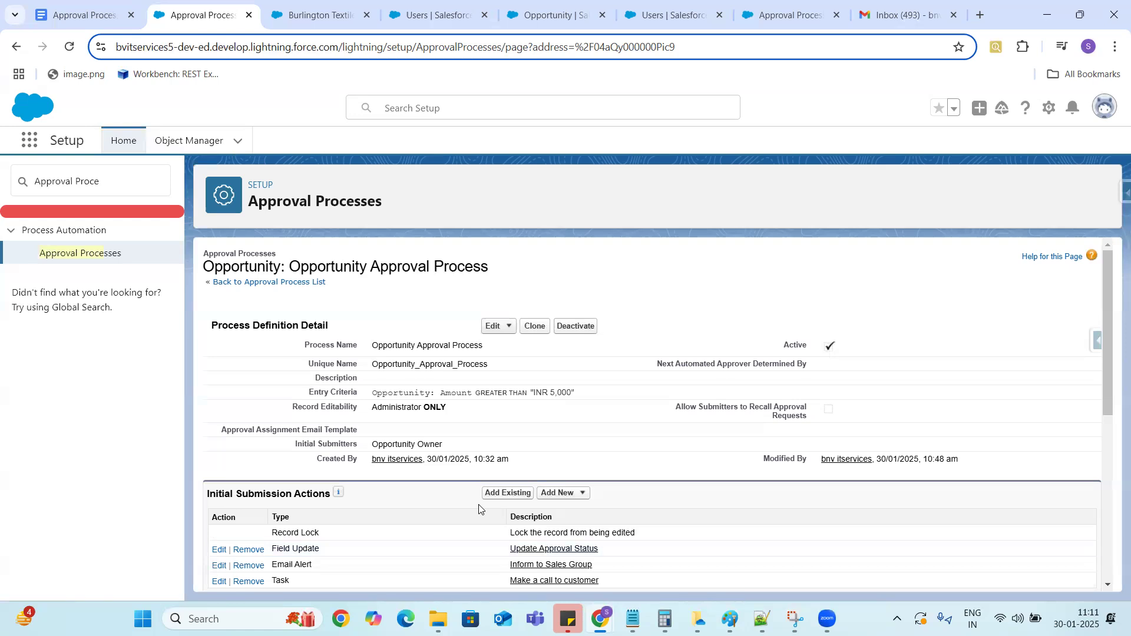
Inspect the record lock entry among the Opportunity Approval Process's initial submission actions and return to the process definition details.
click(1107, 585)
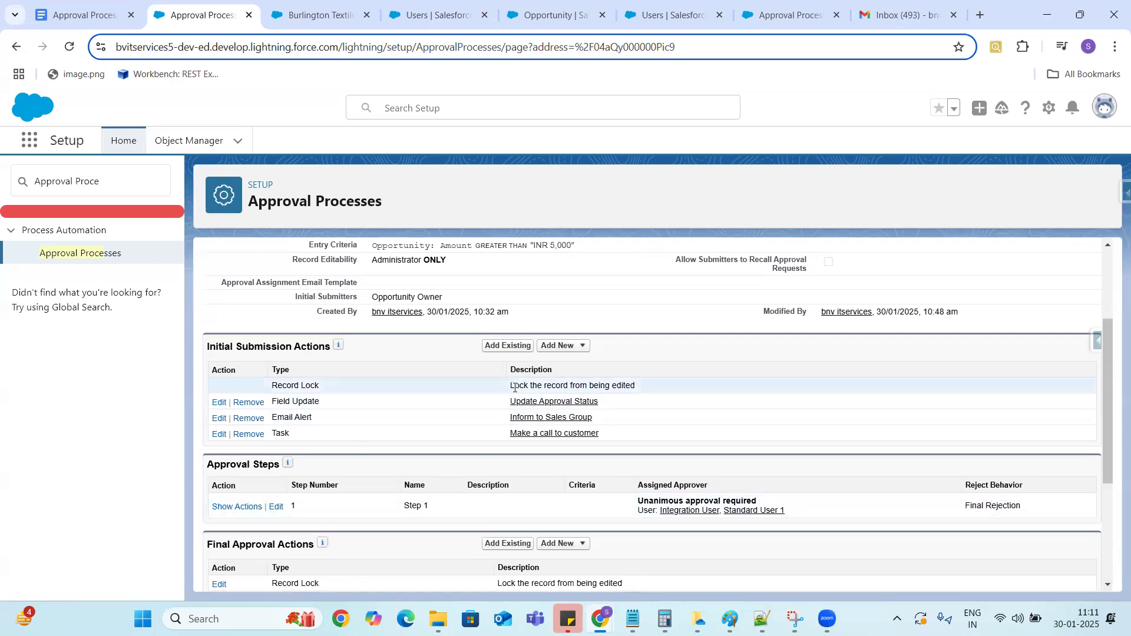
drag(514, 387, 651, 396)
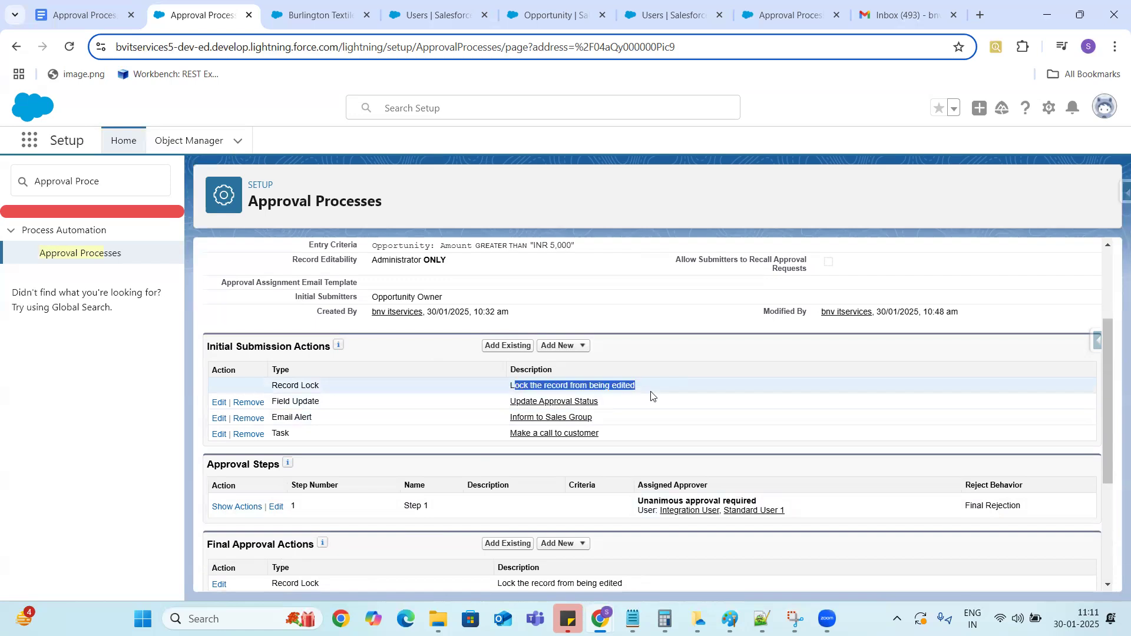
click(1107, 246)
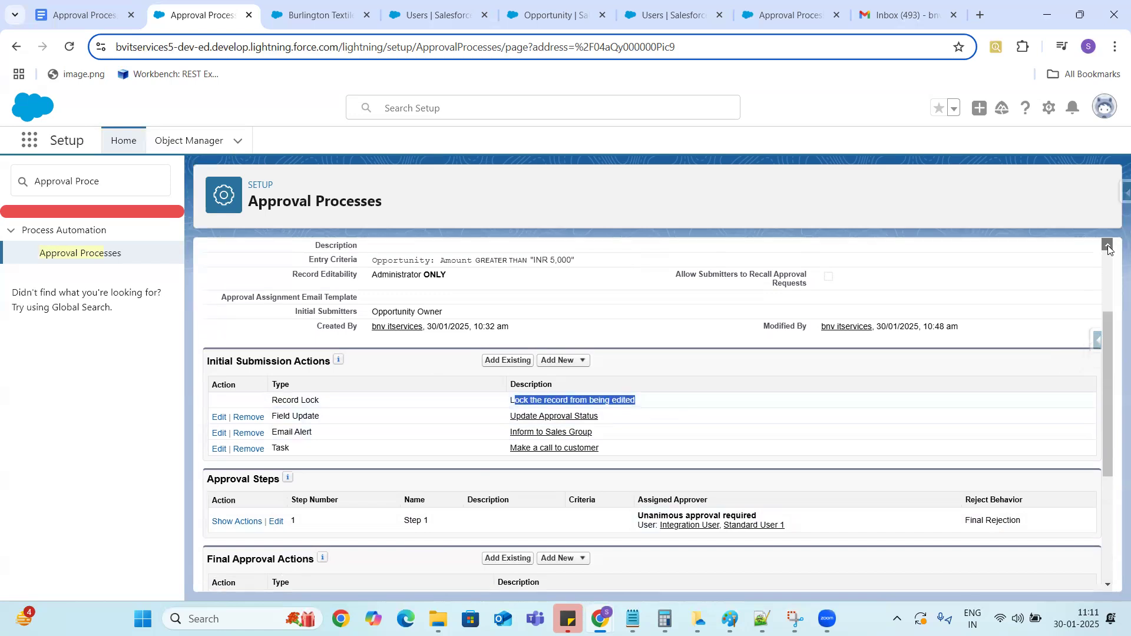
click(1107, 247)
click(1107, 248)
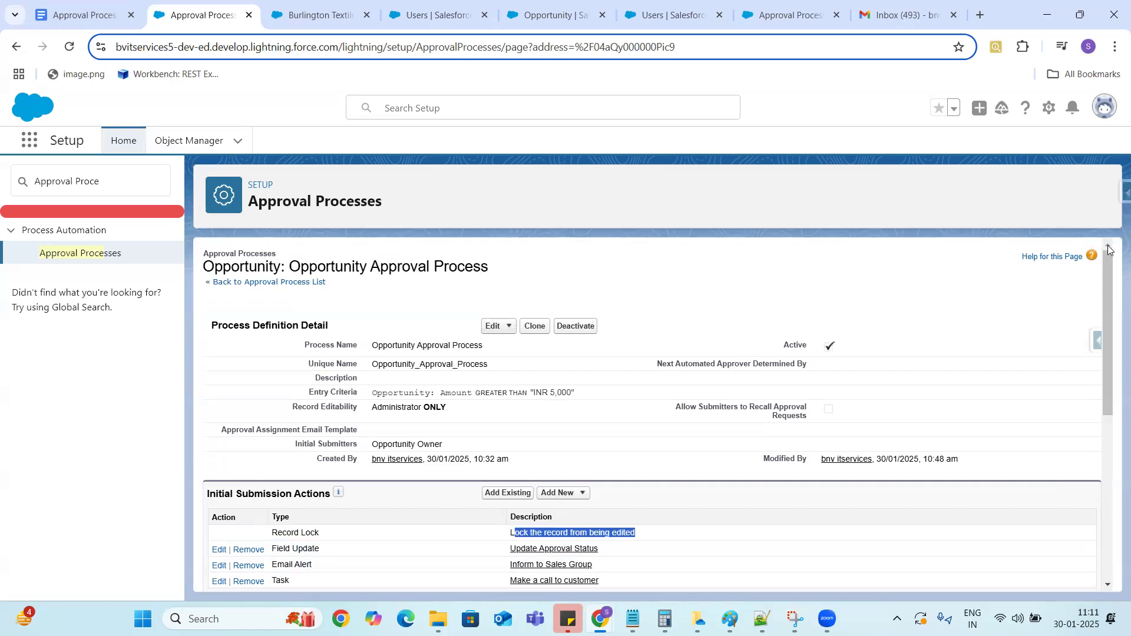